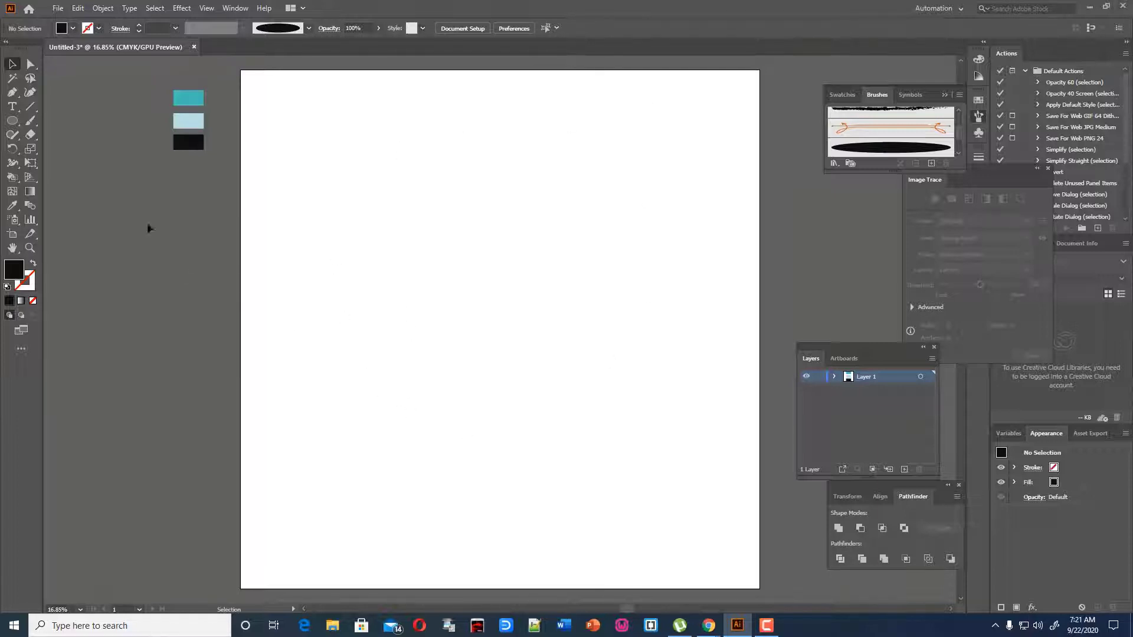
# - Hand-letter "GAMING" on an upward slant in the artboard's upper-left area with the Paintbrush and underline it
pyautogui.click(31, 121)
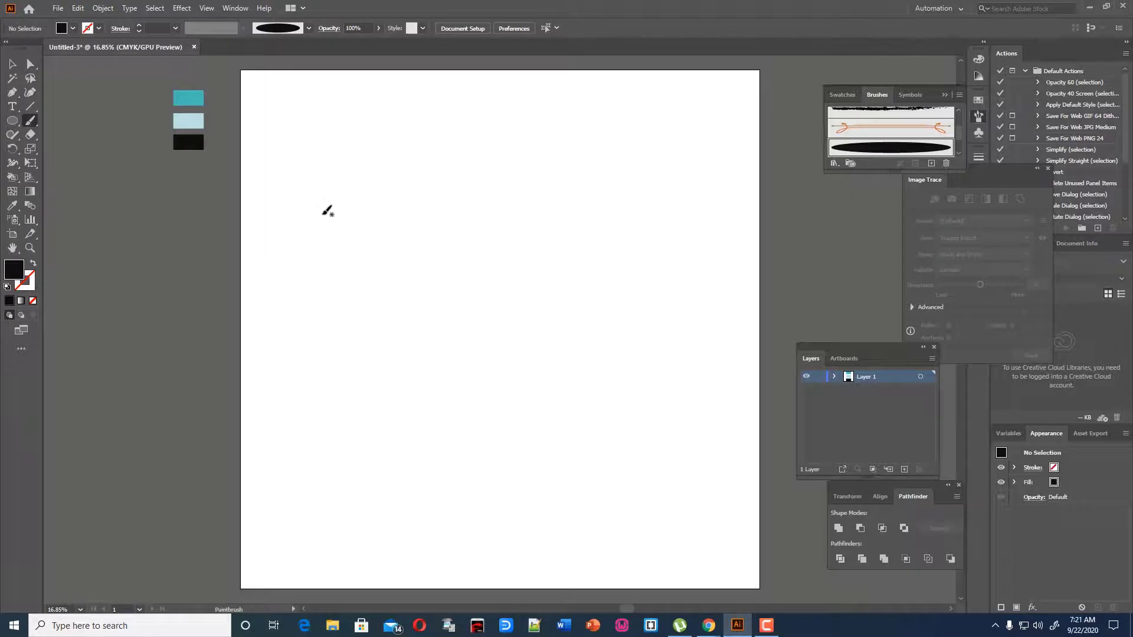
pyautogui.moveTo(302, 239)
pyautogui.mouseDown()
pyautogui.moveTo(311, 272)
pyautogui.moveTo(331, 270)
pyautogui.moveTo(338, 240)
pyautogui.moveTo(353, 245)
pyautogui.moveTo(373, 206)
pyautogui.moveTo(391, 226)
pyautogui.mouseUp()
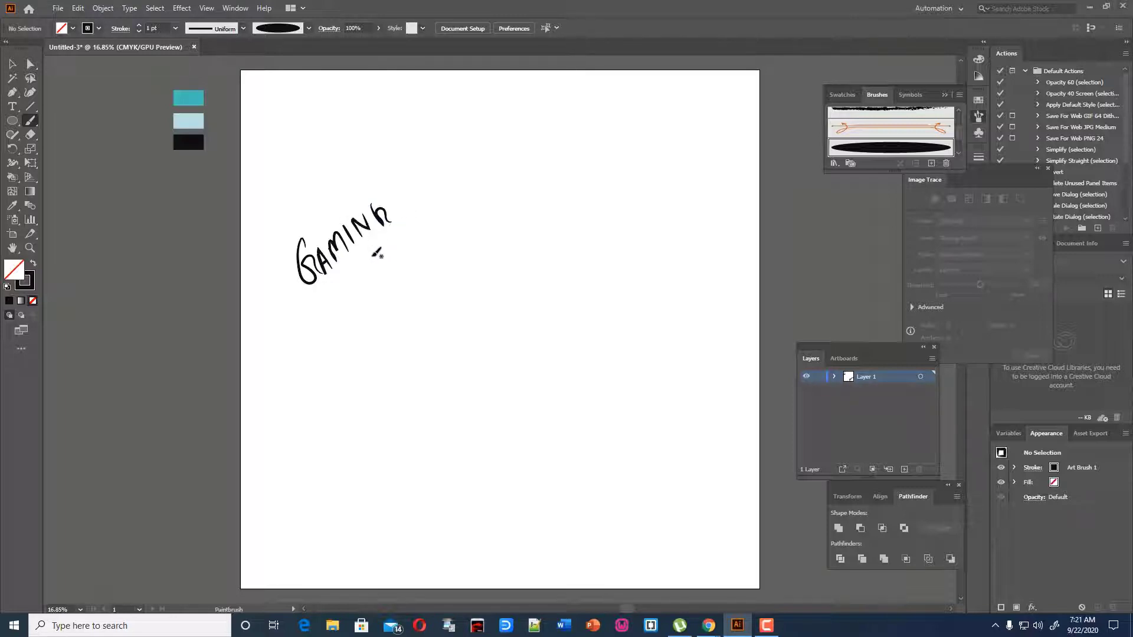
pyautogui.moveTo(313, 297); pyautogui.dragTo(438, 189)
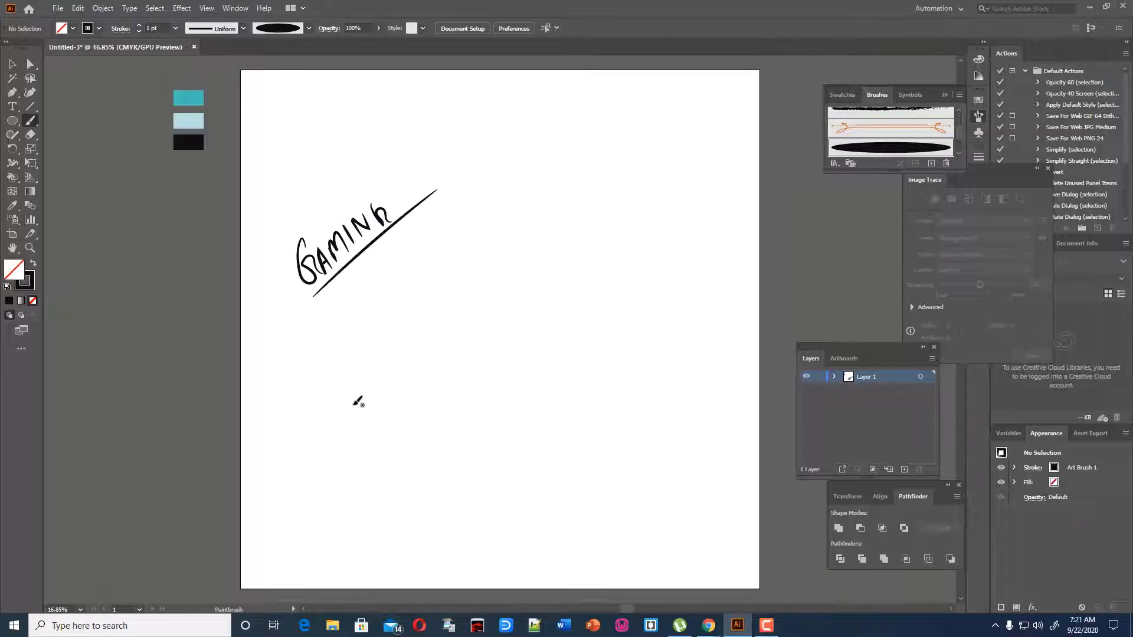
# - Move the underlined lettering off the artboard onto the pasteboard at its left
pyautogui.click(12, 78)
pyautogui.click(12, 62)
pyautogui.moveTo(341, 229)
pyautogui.mouseDown()
pyautogui.moveTo(327, 245)
pyautogui.moveTo(143, 238)
pyautogui.mouseUp()
pyautogui.click(365, 269)
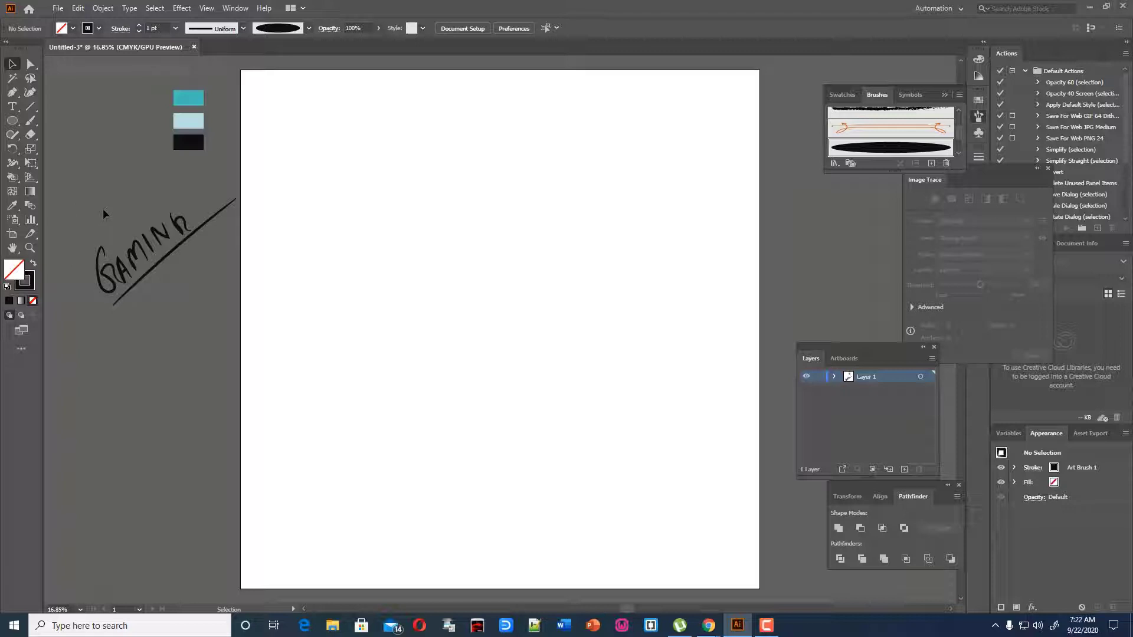
# - Paint a short slanted stroke at 2 pt with the Paintbrush to begin the eye's upper edge
pyautogui.click(32, 120)
pyautogui.click(175, 28)
pyautogui.click(189, 93)
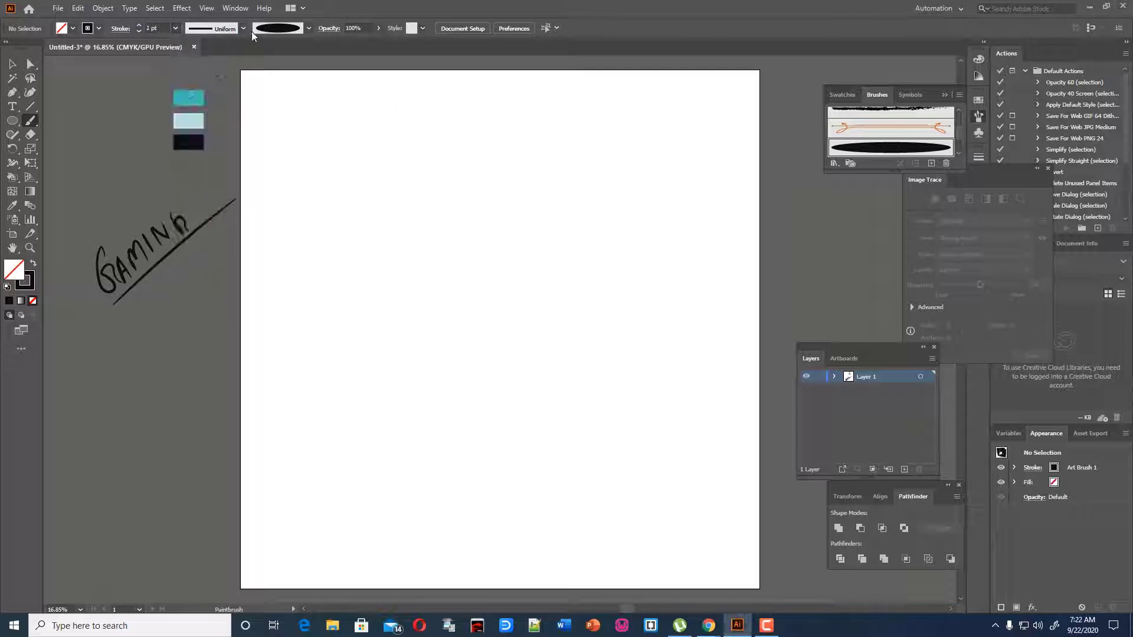
pyautogui.click(243, 28)
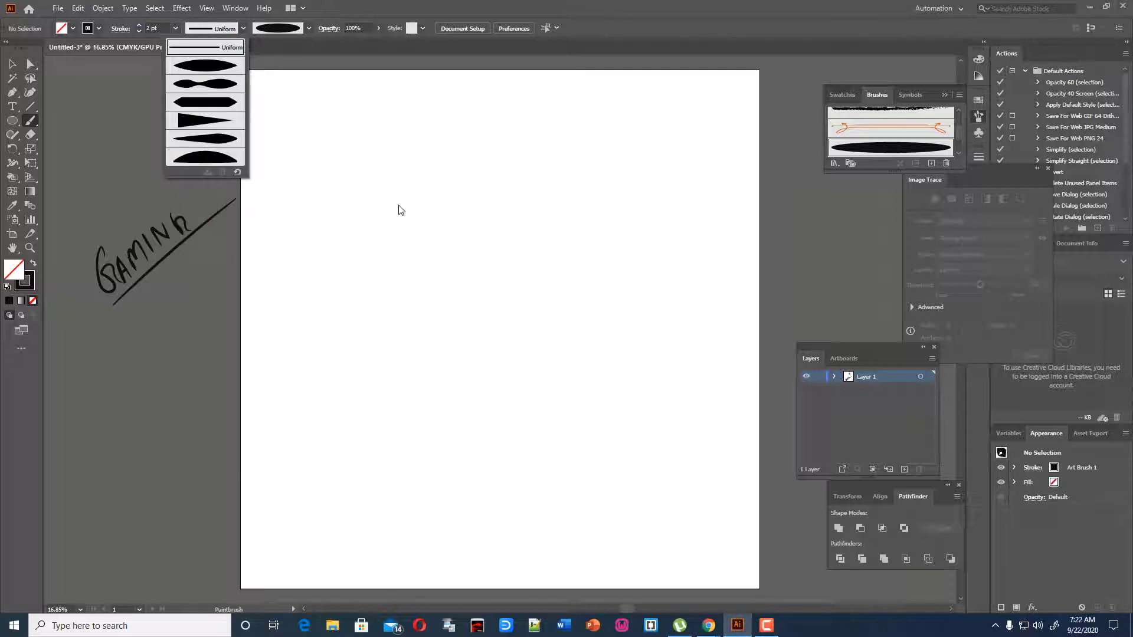
pyautogui.click(40, 70)
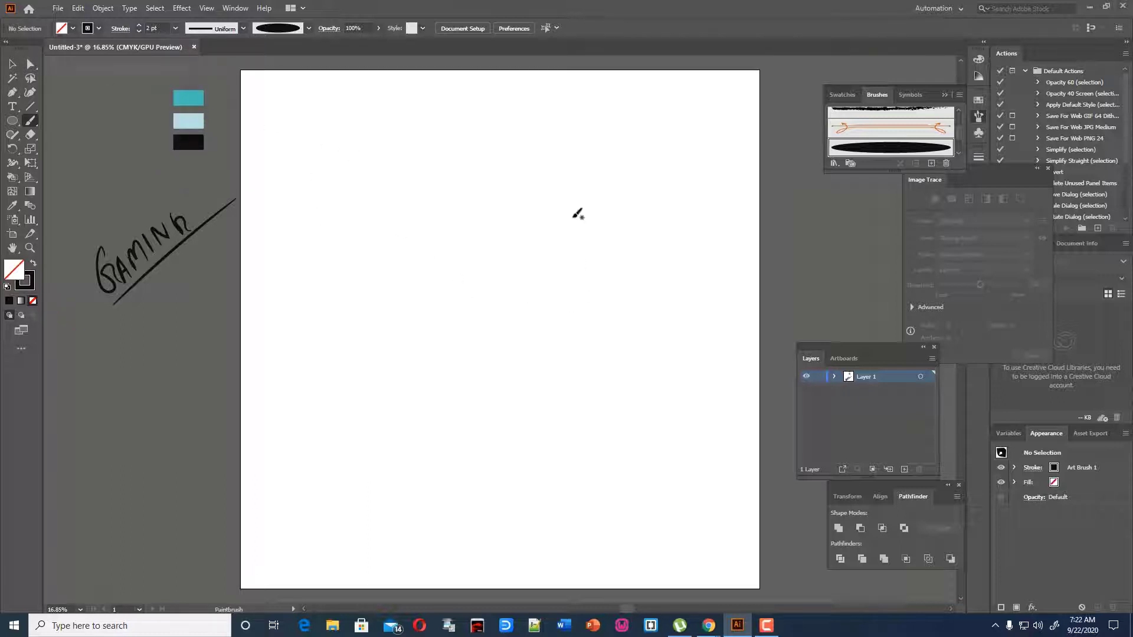
pyautogui.hotkey('ctrl', '+')
pyautogui.hotkey('ctrl', '+')
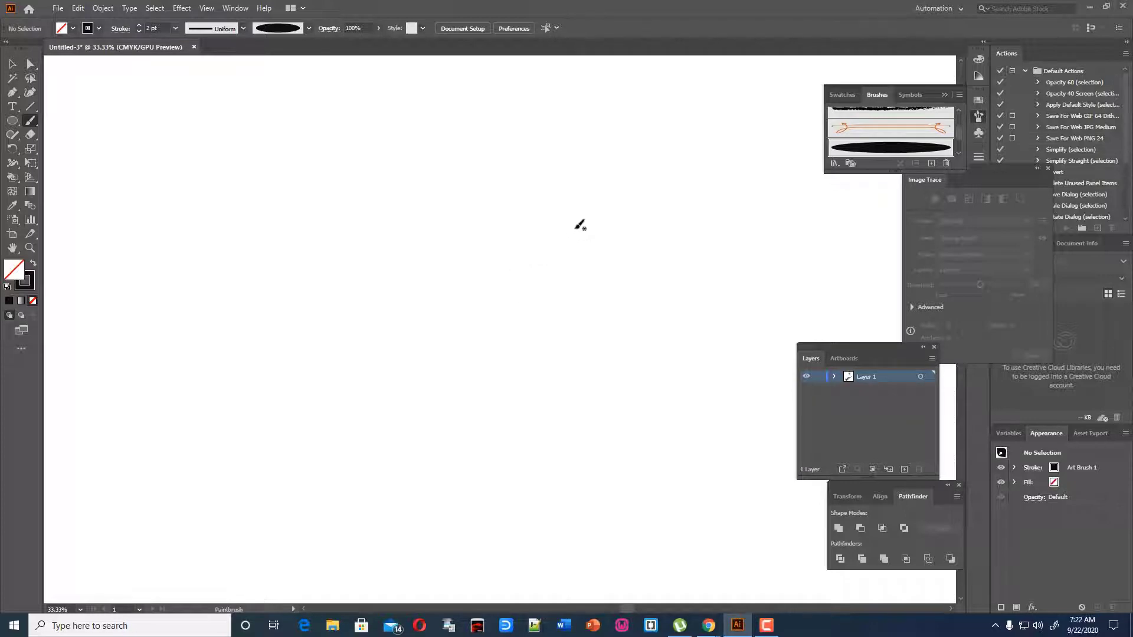
pyautogui.moveTo(558, 254); pyautogui.dragTo(611, 221)
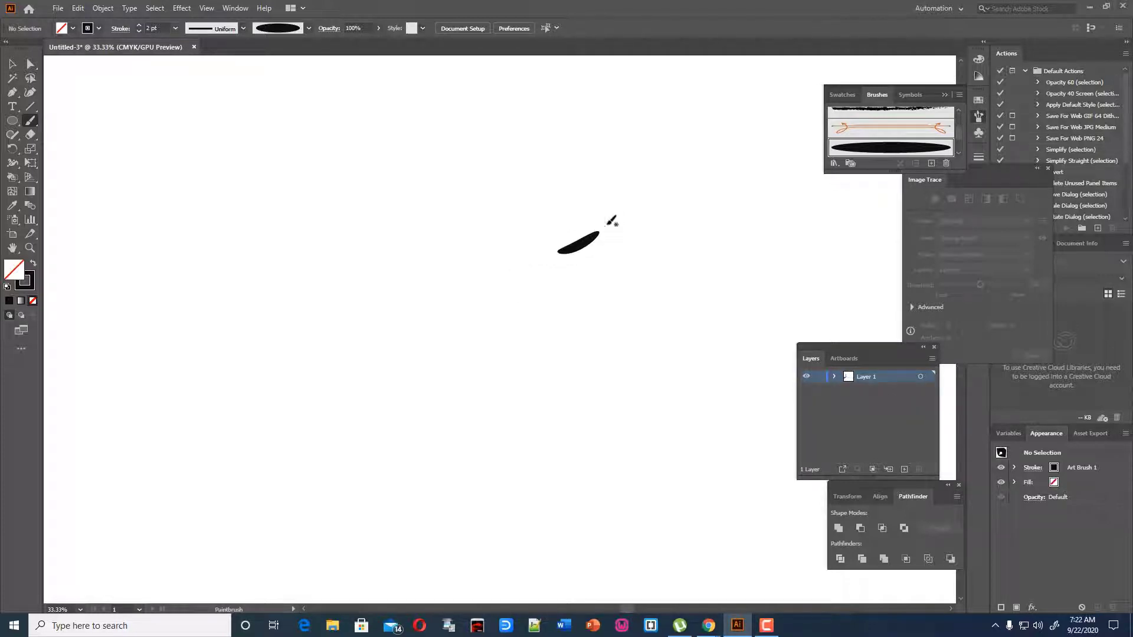
# - Paint the rest of the almond-shaped eye outline and two short curved lines below its inner corner at 1 pt
pyautogui.click(175, 29)
pyautogui.click(191, 81)
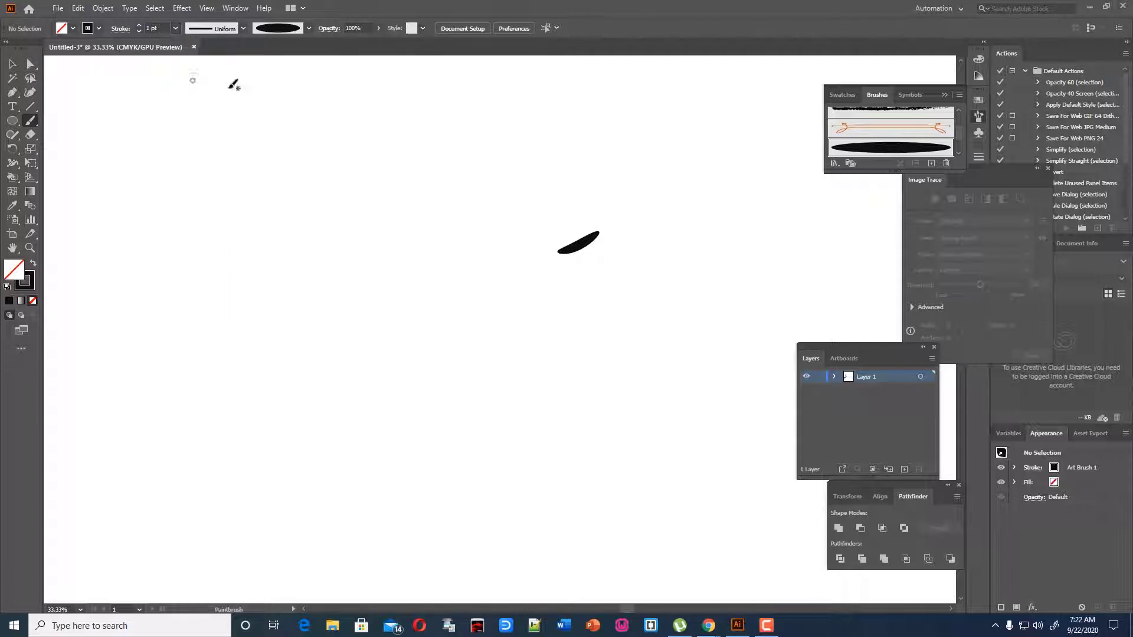
pyautogui.moveTo(584, 240)
pyautogui.mouseDown()
pyautogui.moveTo(649, 210)
pyautogui.moveTo(642, 285)
pyautogui.mouseUp()
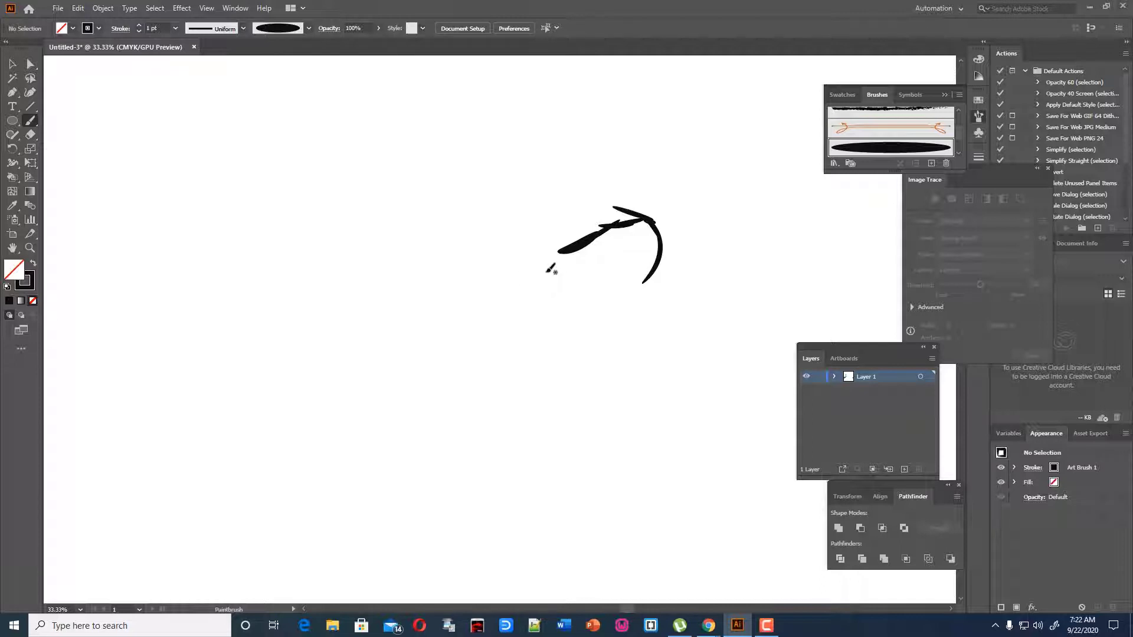
pyautogui.moveTo(581, 241)
pyautogui.mouseDown()
pyautogui.moveTo(522, 261)
pyautogui.moveTo(555, 254)
pyautogui.moveTo(535, 261)
pyautogui.moveTo(579, 289)
pyautogui.moveTo(641, 282)
pyautogui.moveTo(577, 292)
pyautogui.moveTo(609, 295)
pyautogui.moveTo(655, 272)
pyautogui.mouseUp()
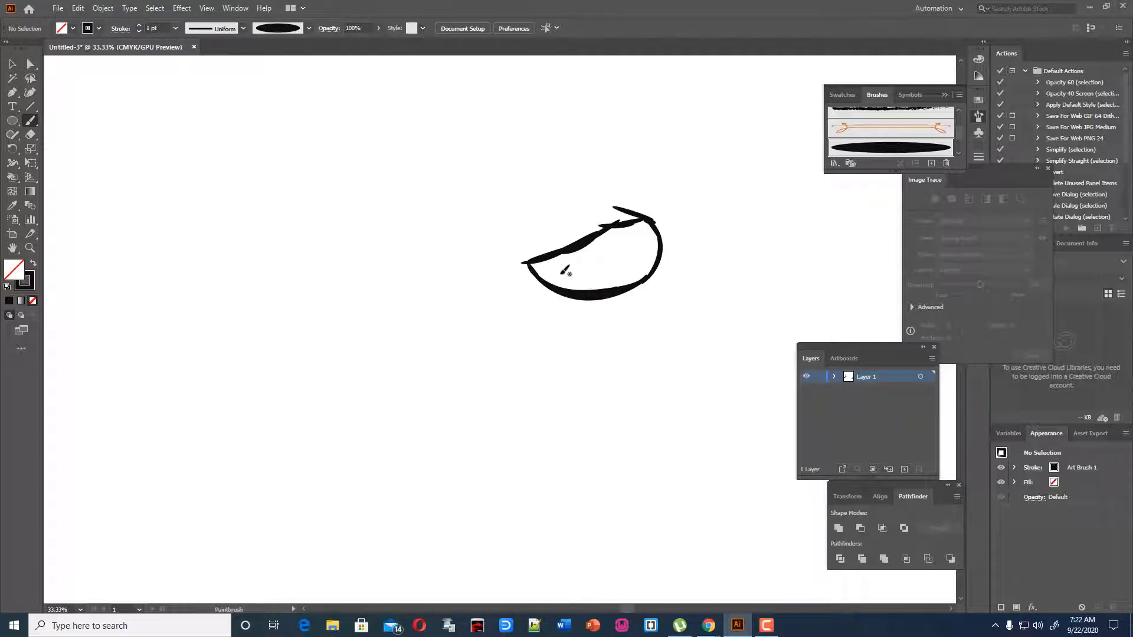
pyautogui.moveTo(526, 261); pyautogui.dragTo(559, 301)
pyautogui.moveTo(527, 267); pyautogui.dragTo(551, 311)
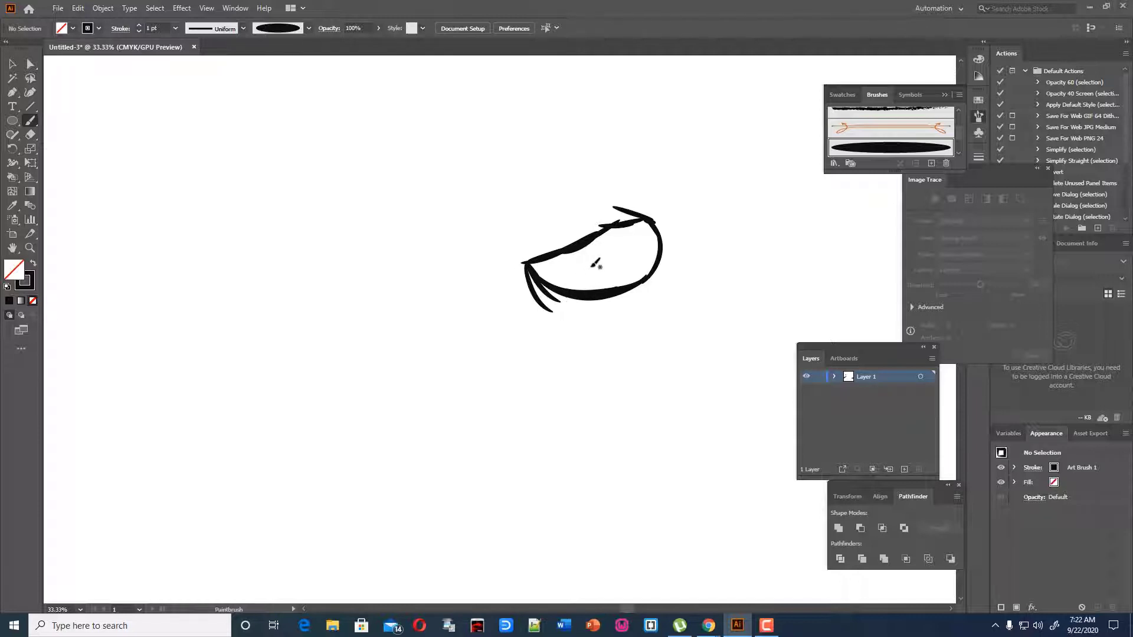
# - Hatch the inside of the eye with dense vertical brush strokes and darken its upper and lower edges
pyautogui.moveTo(563, 258)
pyautogui.mouseDown()
pyautogui.moveTo(597, 250)
pyautogui.moveTo(564, 257)
pyautogui.moveTo(577, 232)
pyautogui.moveTo(607, 252)
pyautogui.moveTo(572, 252)
pyautogui.moveTo(556, 273)
pyautogui.moveTo(573, 246)
pyautogui.moveTo(563, 285)
pyautogui.mouseUp()
pyautogui.moveTo(576, 250)
pyautogui.mouseDown()
pyautogui.moveTo(570, 287)
pyautogui.moveTo(583, 288)
pyautogui.mouseUp()
pyautogui.moveTo(606, 235)
pyautogui.mouseDown()
pyautogui.moveTo(608, 282)
pyautogui.moveTo(626, 238)
pyautogui.moveTo(635, 277)
pyautogui.mouseUp()
pyautogui.moveTo(643, 236); pyautogui.dragTo(637, 282)
pyautogui.moveTo(649, 233); pyautogui.dragTo(653, 274)
pyautogui.moveTo(659, 223); pyautogui.dragTo(660, 269)
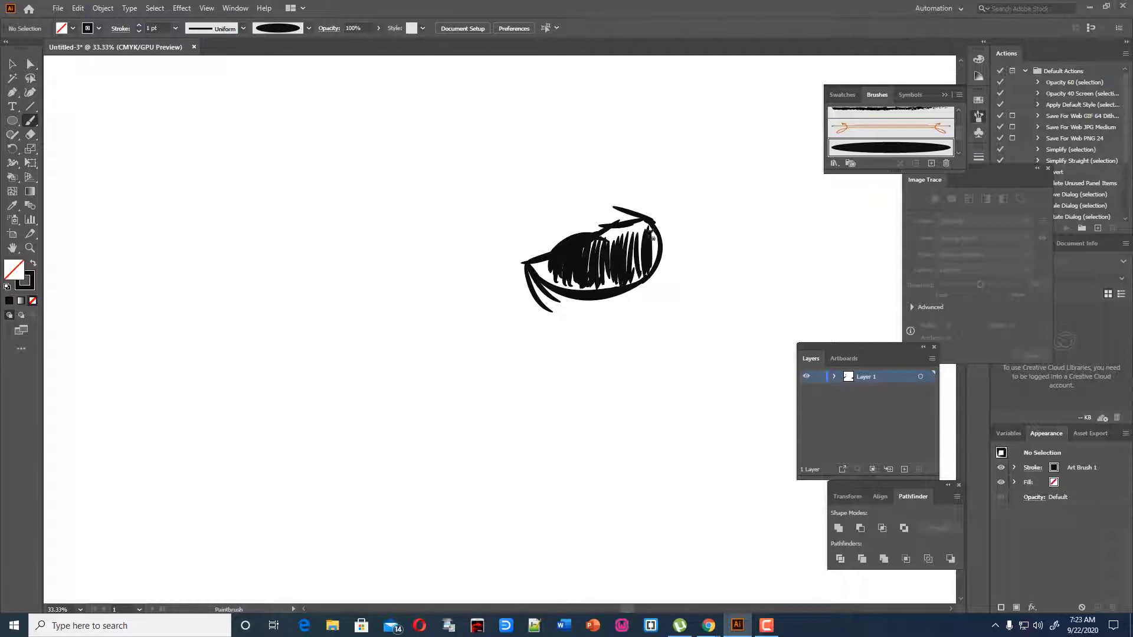
pyautogui.moveTo(593, 245)
pyautogui.mouseDown()
pyautogui.moveTo(640, 225)
pyautogui.moveTo(656, 258)
pyautogui.mouseUp()
pyautogui.moveTo(539, 274); pyautogui.dragTo(607, 284)
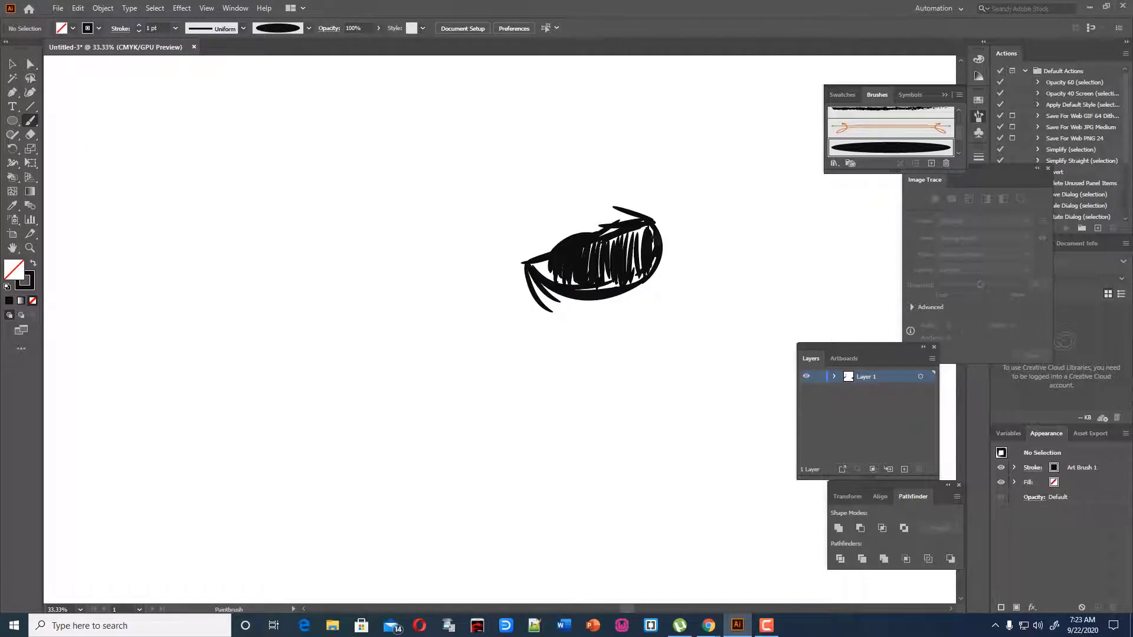
# - Join the eye's outline paths into one shape and swap its stroke for a solid black fill
pyautogui.press('v')
pyautogui.click(660, 249)
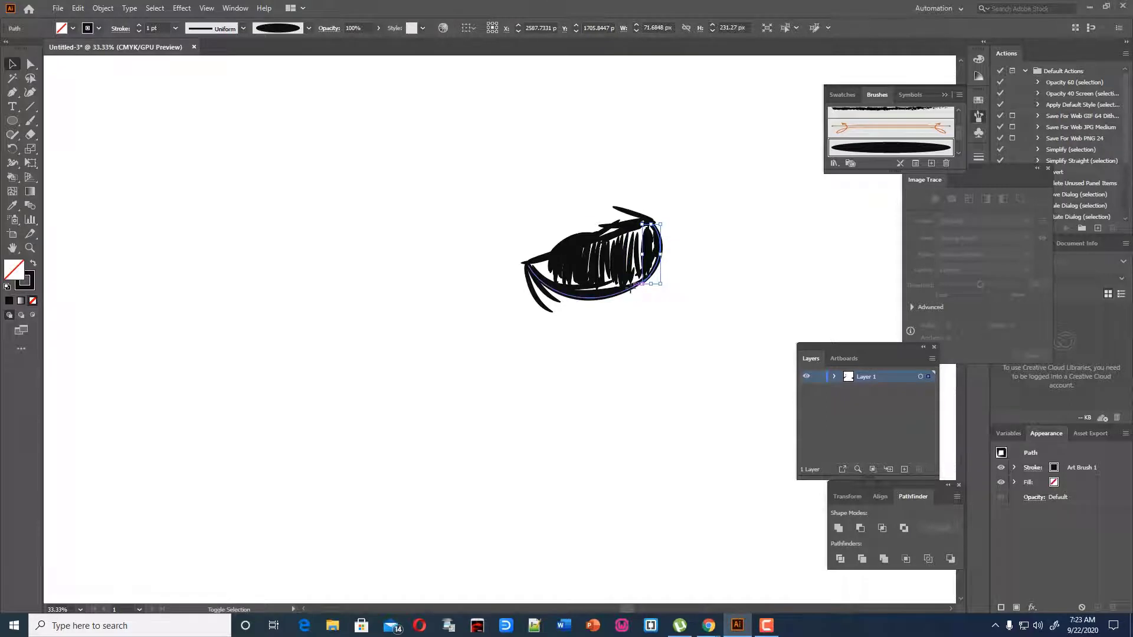
pyautogui.click(632, 289)
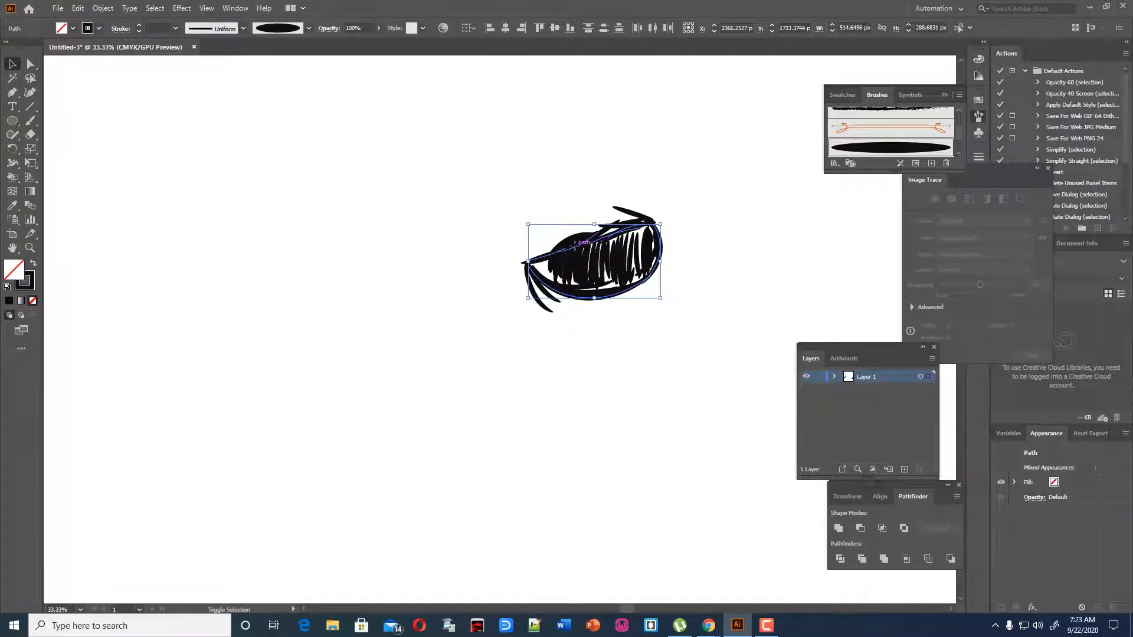
pyautogui.rightClick(589, 243)
pyautogui.click(615, 327)
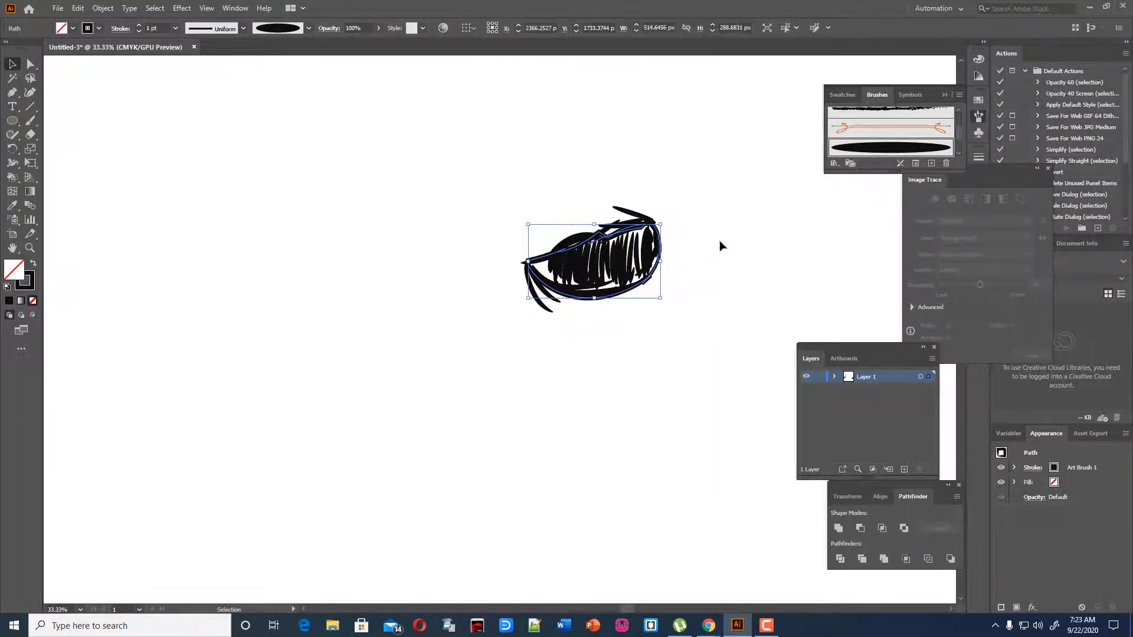
pyautogui.click(34, 264)
pyautogui.hotkey('shift', '`')
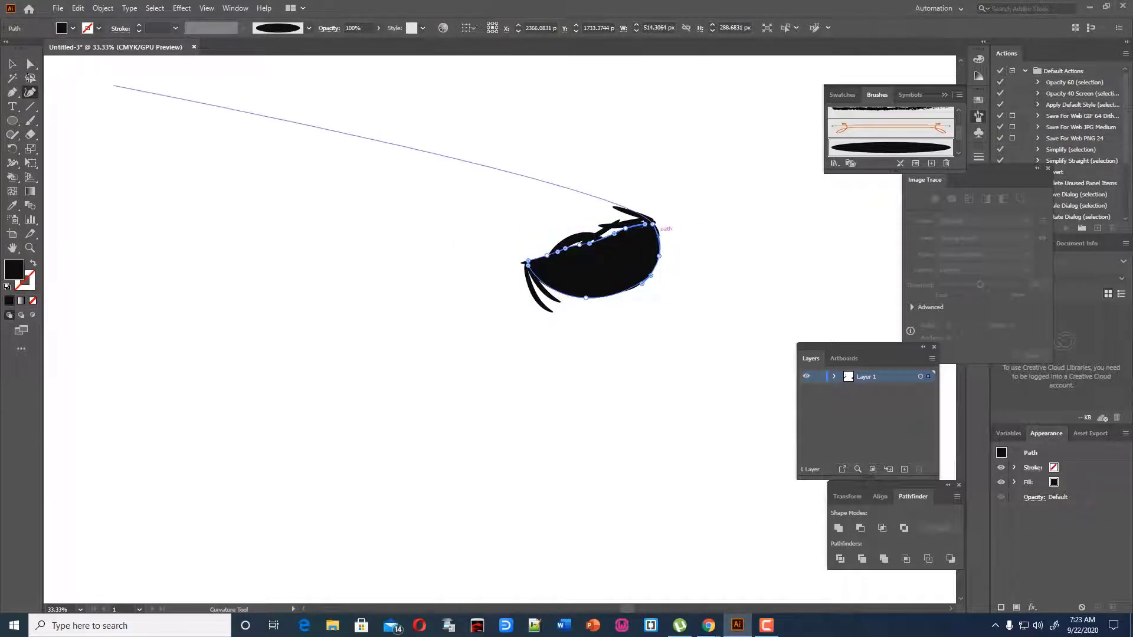
pyautogui.press('v')
pyautogui.click(724, 298)
# - Paint thin tapered wrinkle lines above, below and beside the eye with a 0.25 pt stroke and a tapered width profile
pyautogui.press('b')
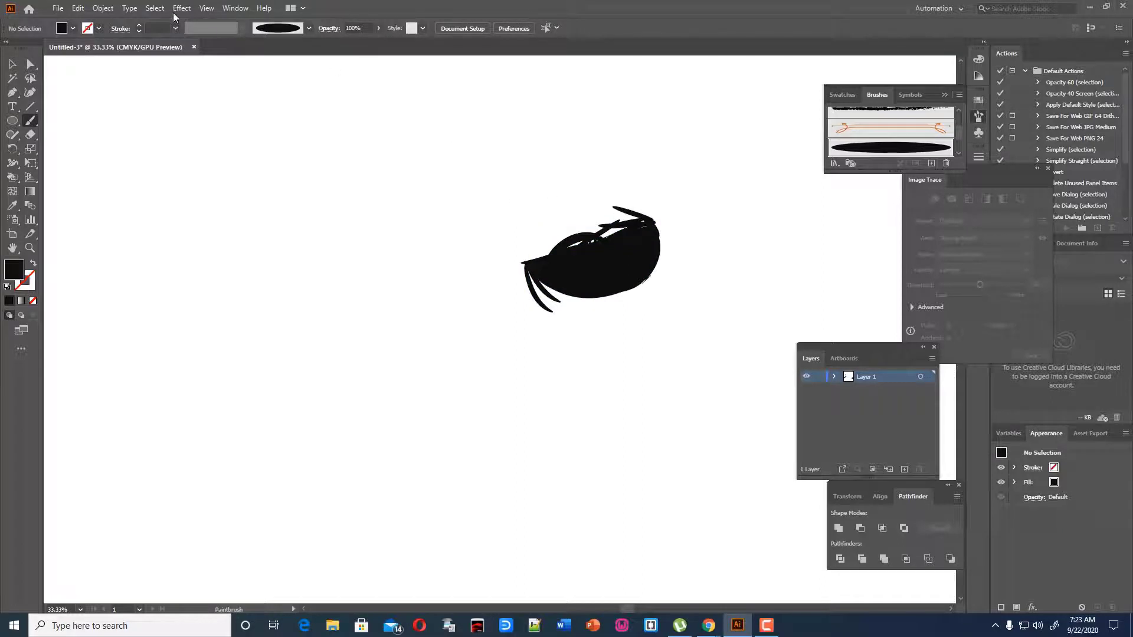
pyautogui.click(175, 28)
pyautogui.click(189, 43)
pyautogui.click(243, 28)
pyautogui.click(211, 66)
pyautogui.moveTo(654, 260)
pyautogui.mouseDown()
pyautogui.moveTo(537, 227)
pyautogui.moveTo(569, 222)
pyautogui.mouseUp()
pyautogui.moveTo(652, 234); pyautogui.dragTo(602, 209)
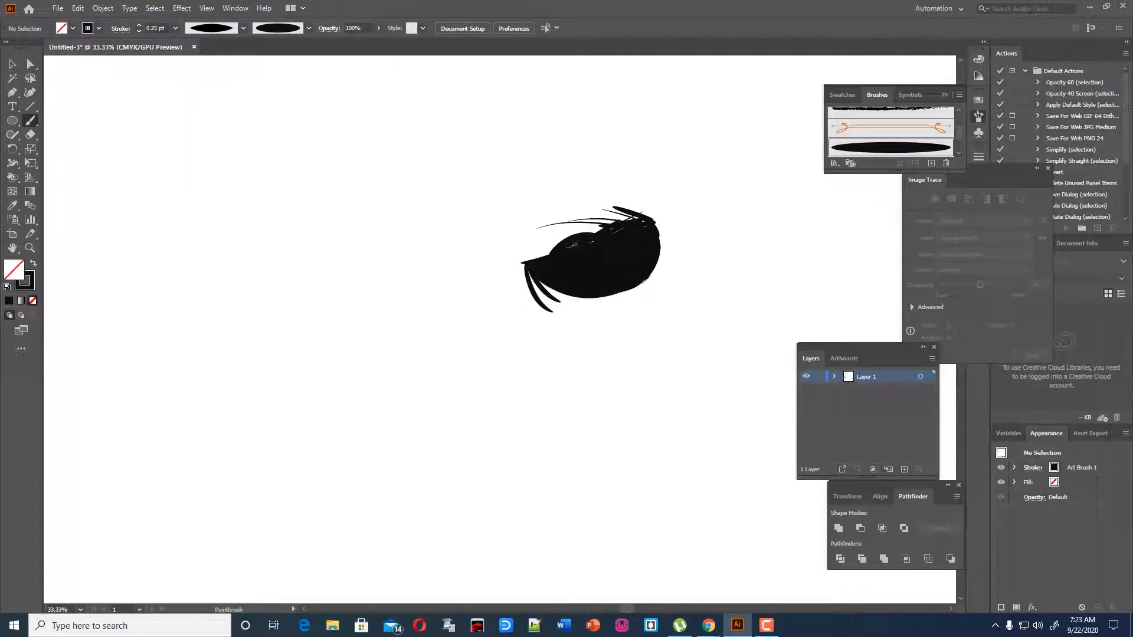
pyautogui.moveTo(655, 220); pyautogui.dragTo(599, 311)
pyautogui.moveTo(534, 270)
pyautogui.mouseDown()
pyautogui.moveTo(577, 302)
pyautogui.moveTo(565, 312)
pyautogui.mouseUp()
# - Draw a circle about 86 px wide beside the eye and fill it with white
pyautogui.moveTo(12, 120); pyautogui.dragTo(50, 149)
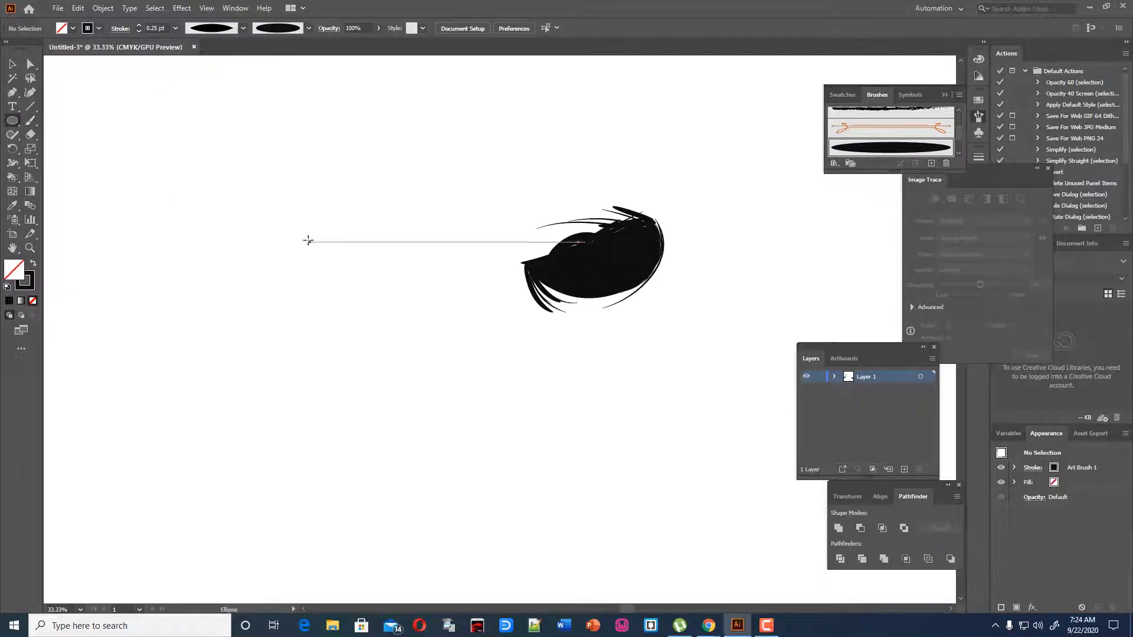
pyautogui.moveTo(285, 225); pyautogui.dragTo(298, 238)
pyautogui.click(33, 263)
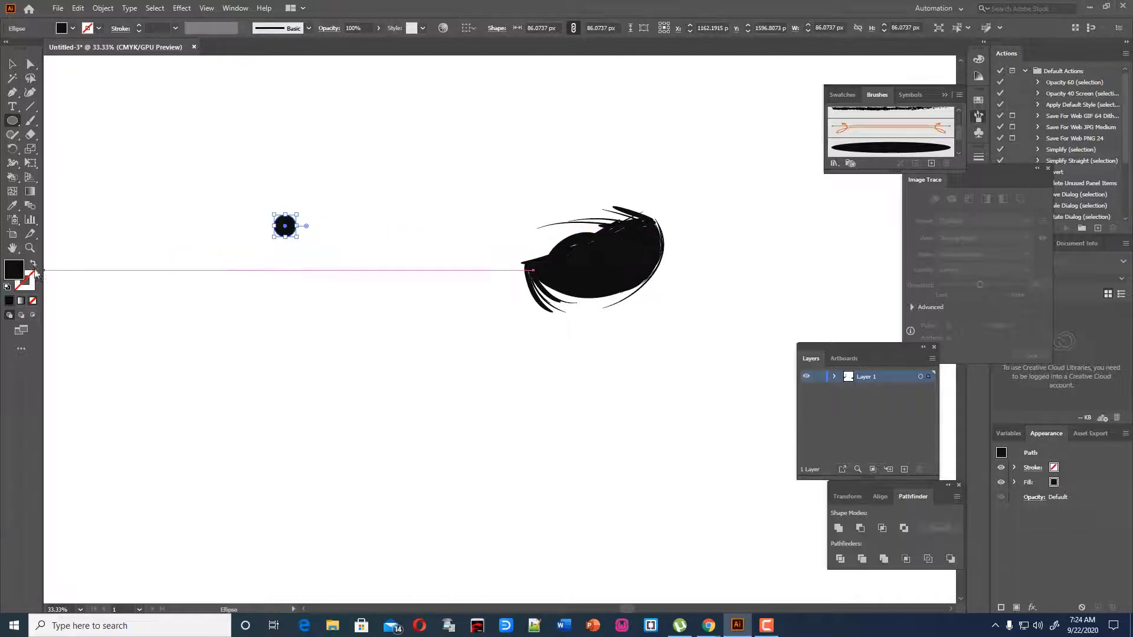
pyautogui.doubleClick(14, 270)
pyautogui.click(413, 233)
pyautogui.click(689, 239)
pyautogui.click(12, 65)
pyautogui.click(306, 197)
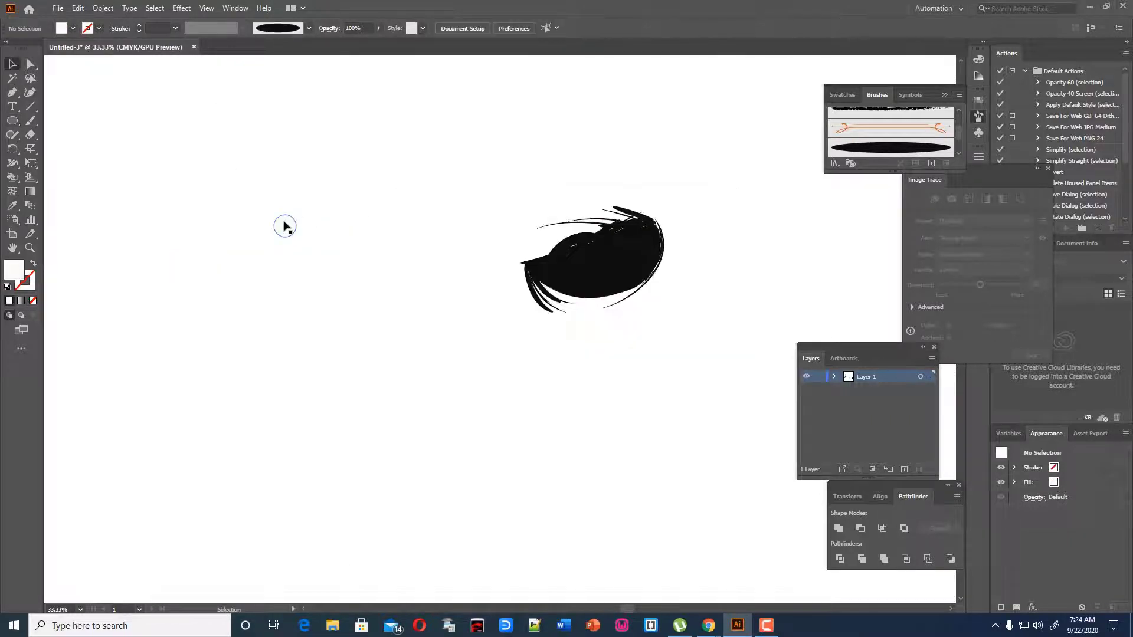
# - Place the white circle in the middle of the eye and give it a smaller black circle inside
pyautogui.moveTo(284, 226); pyautogui.dragTo(599, 266)
pyautogui.click(641, 300)
pyautogui.click(11, 206)
pyautogui.click(563, 265)
pyautogui.press('v')
pyautogui.click(699, 275)
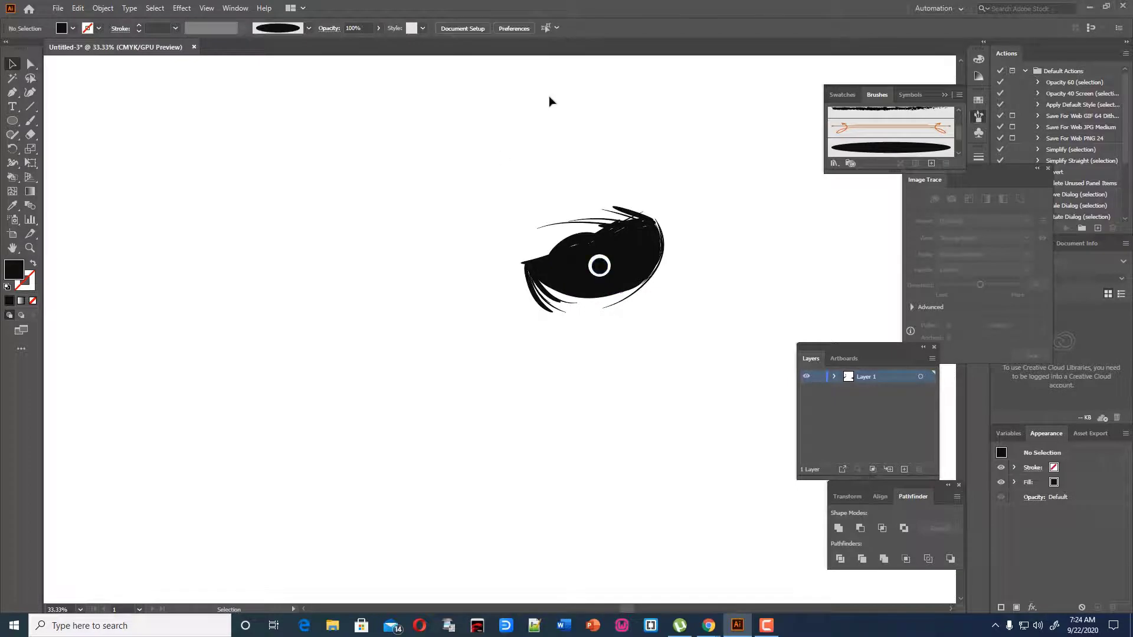
# - Mirror a copy of the complete eye horizontally and place it to the left as the second eye
pyautogui.moveTo(549, 102); pyautogui.dragTo(706, 343)
pyautogui.press('a')
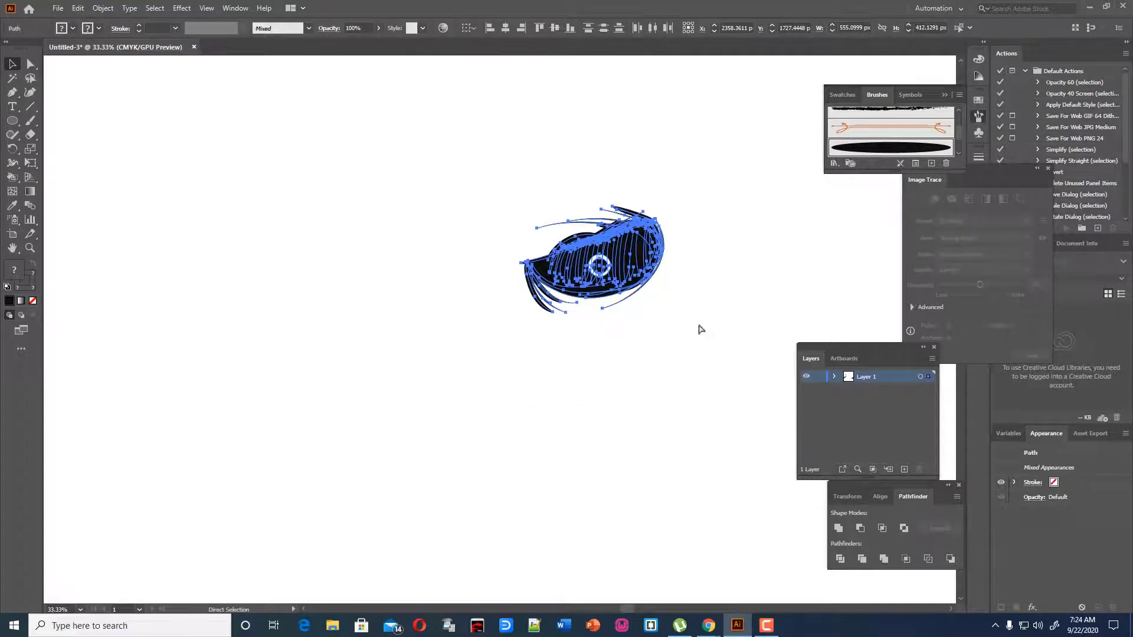
pyautogui.hotkey('ctrl', 'f')
pyautogui.rightClick(628, 266)
pyautogui.moveTo(698, 437)
pyautogui.click(795, 481)
pyautogui.click(569, 384)
pyautogui.moveTo(612, 256); pyautogui.dragTo(396, 271)
pyautogui.click(480, 401)
# - Intersect two overlapping circles to form a narrow slit pupil for the left eye
pyautogui.click(283, 412)
pyautogui.keyDown('shift'); pyautogui.click(271, 404); pyautogui.keyUp('shift')
pyautogui.click(883, 533)
pyautogui.click(478, 436)
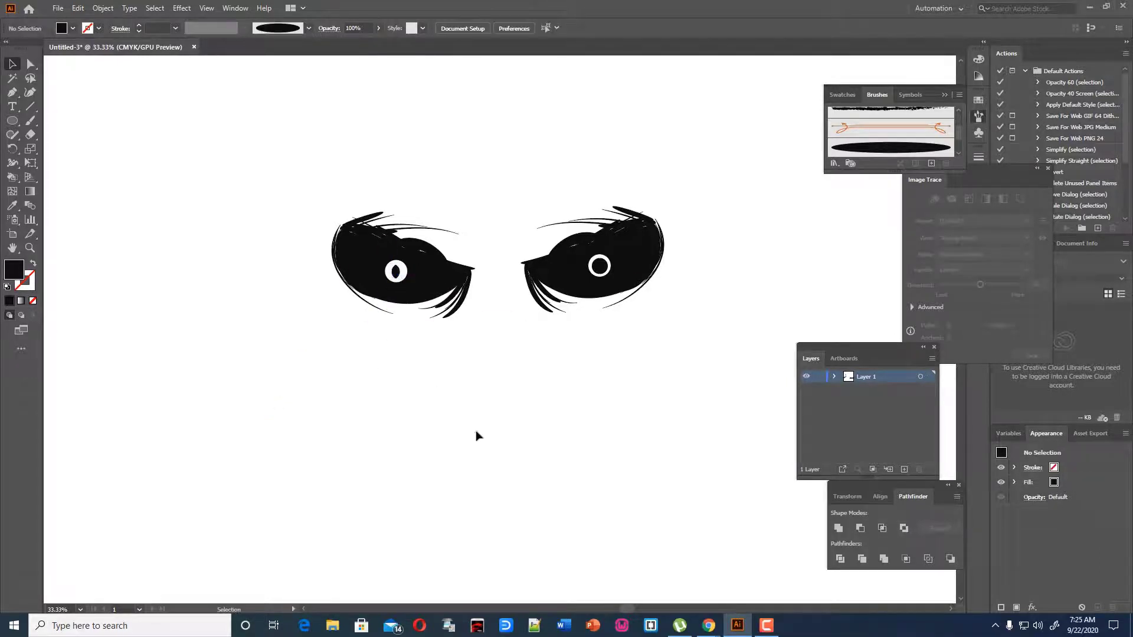
# - Move the complete left eye further left, including all of its wrinkle lines, to widen the gap between the eyes
pyautogui.press('b')
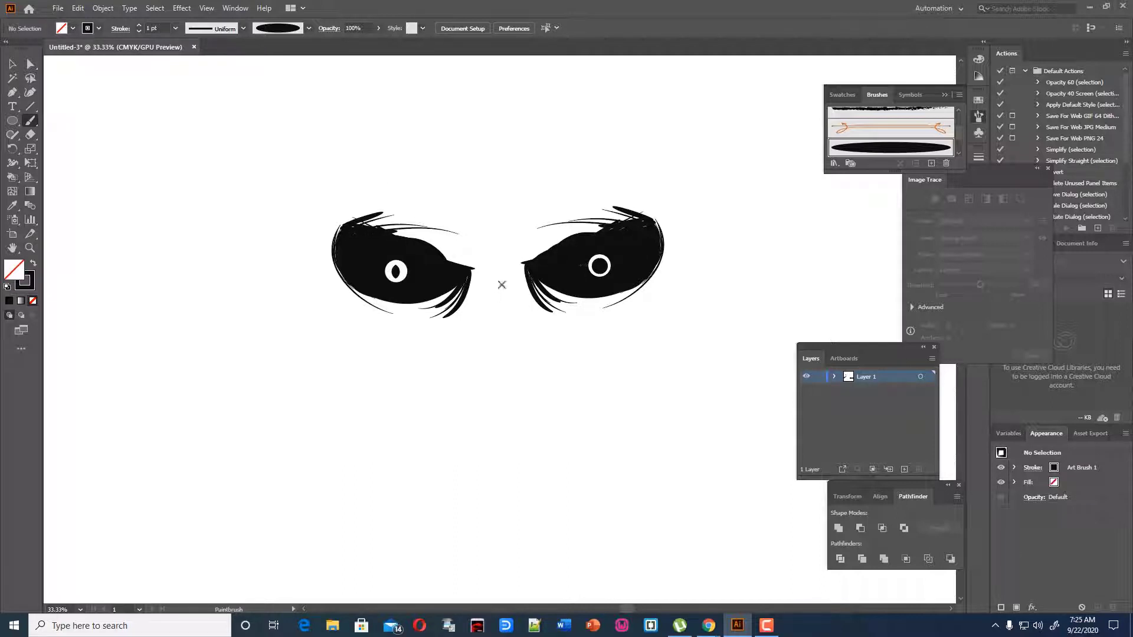
pyautogui.click(12, 63)
pyautogui.moveTo(298, 206); pyautogui.dragTo(443, 313)
pyautogui.moveTo(446, 261); pyautogui.dragTo(241, 241)
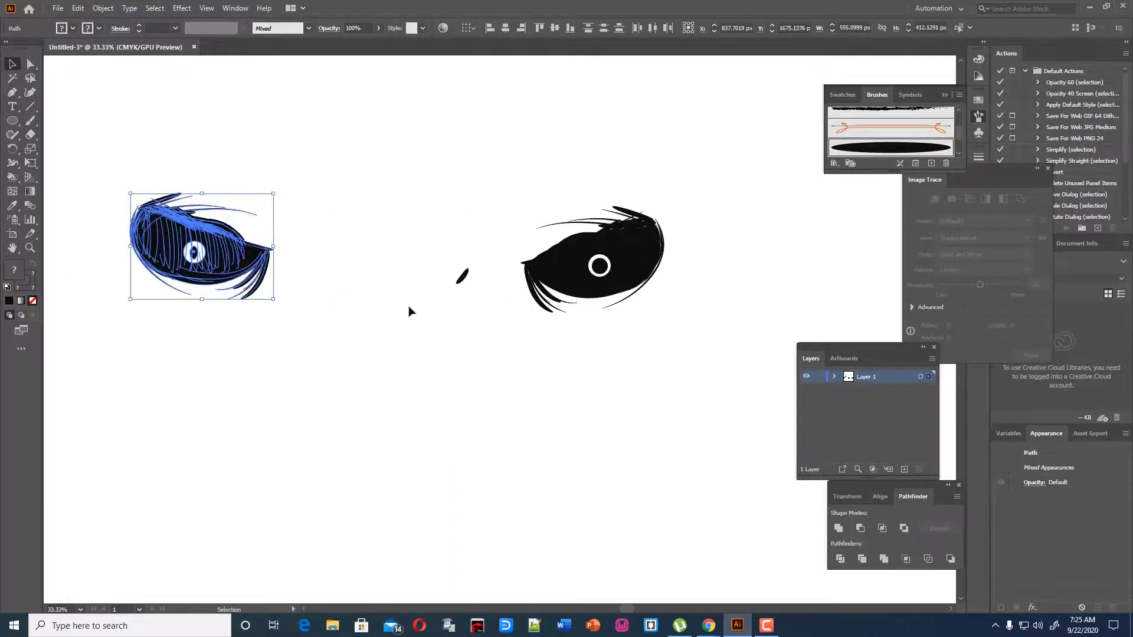
pyautogui.hotkey('ctrl', 'z')
pyautogui.moveTo(401, 284); pyautogui.dragTo(218, 285)
pyautogui.click(82, 186)
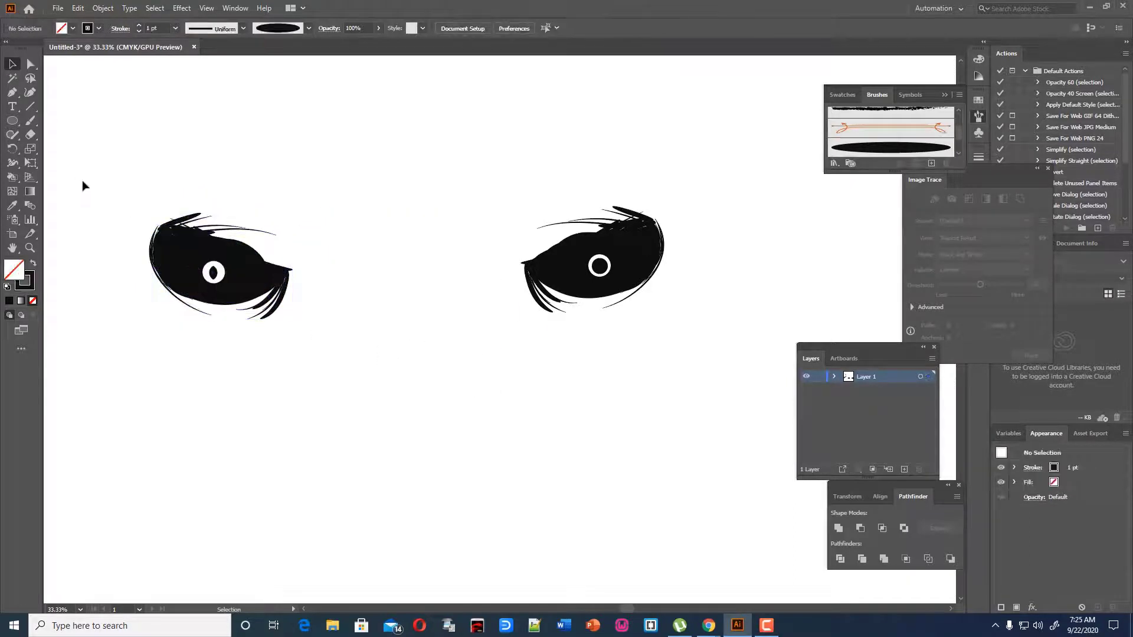
# - Paint the outline of a dagger-like shape between the eyes using a 1 pt stroke with a tapered width profile
pyautogui.click(30, 120)
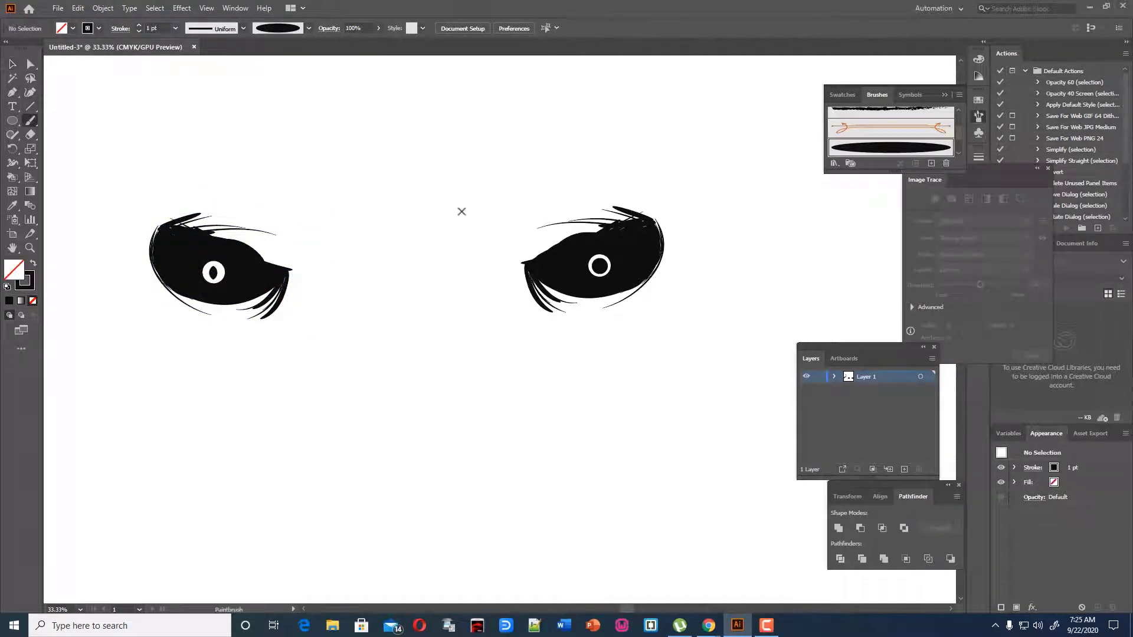
pyautogui.click(243, 28)
pyautogui.click(210, 74)
pyautogui.moveTo(478, 216); pyautogui.dragTo(481, 256)
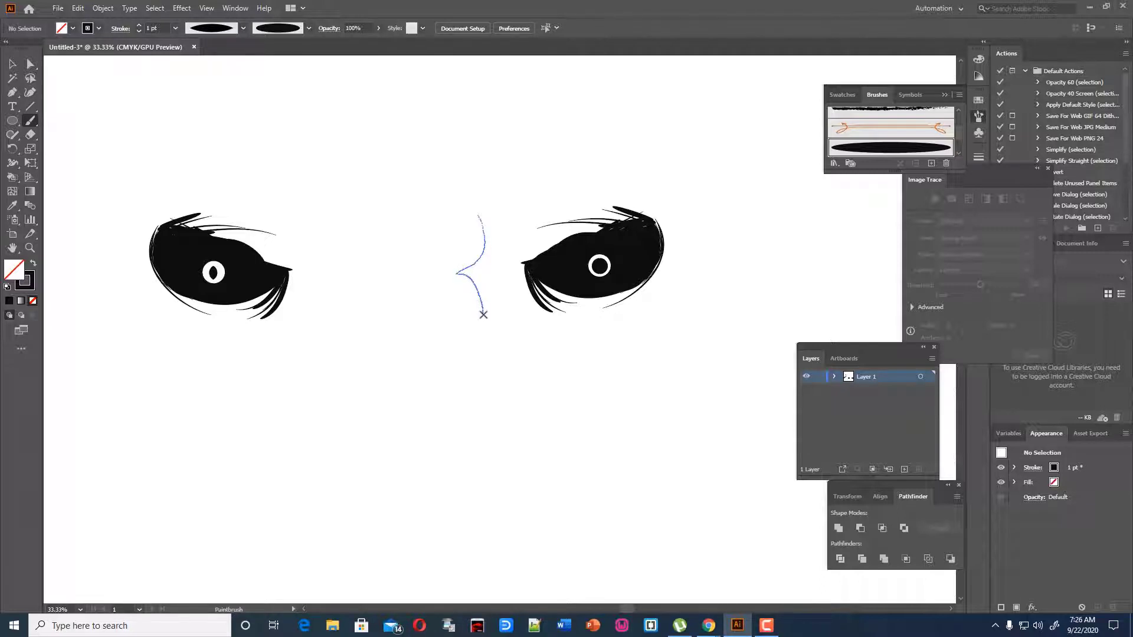
pyautogui.moveTo(486, 306)
pyautogui.mouseDown()
pyautogui.moveTo(514, 279)
pyautogui.moveTo(480, 192)
pyautogui.moveTo(482, 222)
pyautogui.moveTo(481, 185)
pyautogui.moveTo(497, 219)
pyautogui.mouseUp()
# - Fill the dagger-like shape with black and adjust its side and lower points with the Curvature tool
pyautogui.click(11, 63)
pyautogui.click(30, 93)
pyautogui.moveTo(518, 281); pyautogui.dragTo(516, 272)
pyautogui.moveTo(484, 317); pyautogui.dragTo(496, 293)
pyautogui.press('v')
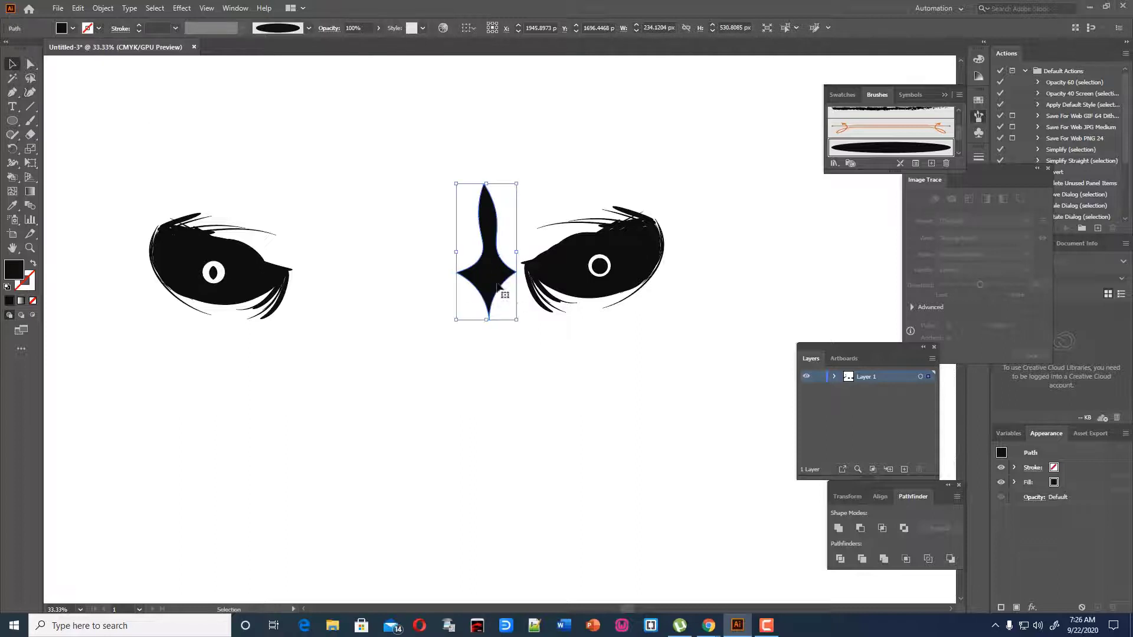
# - Slim the upper spike of the dagger-like shape and reposition its tip with the Curvature tool
pyautogui.click(30, 92)
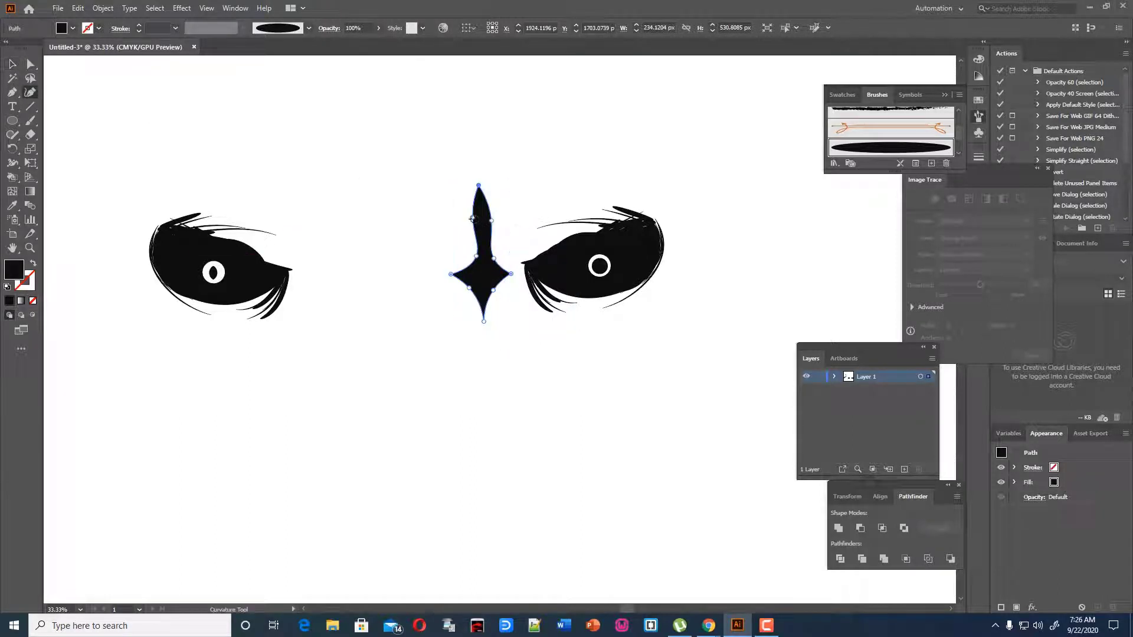
pyautogui.moveTo(472, 219); pyautogui.dragTo(488, 224)
pyautogui.moveTo(479, 185); pyautogui.dragTo(482, 184)
pyautogui.press('v')
pyautogui.click(131, 152)
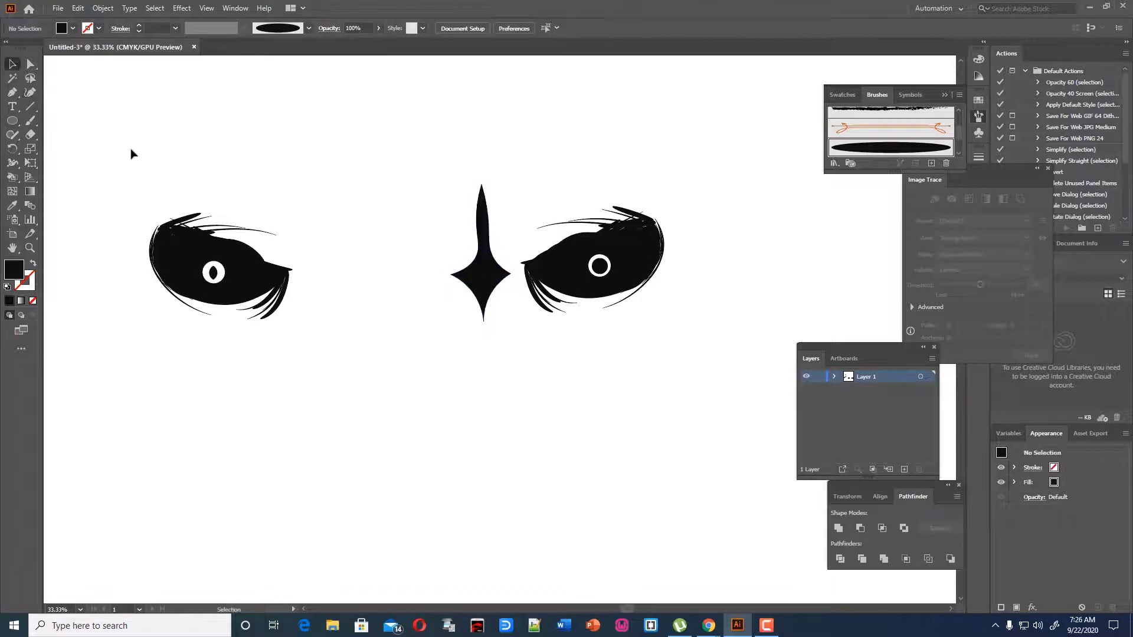
# - Move the complete left eye right, close to the dagger-like shape, and paint two short curved vertical strokes between them at 1 pt
pyautogui.moveTo(245, 285); pyautogui.dragTo(389, 287)
pyautogui.hotkey('ctrl', 'shift', 'a')
pyautogui.press('b')
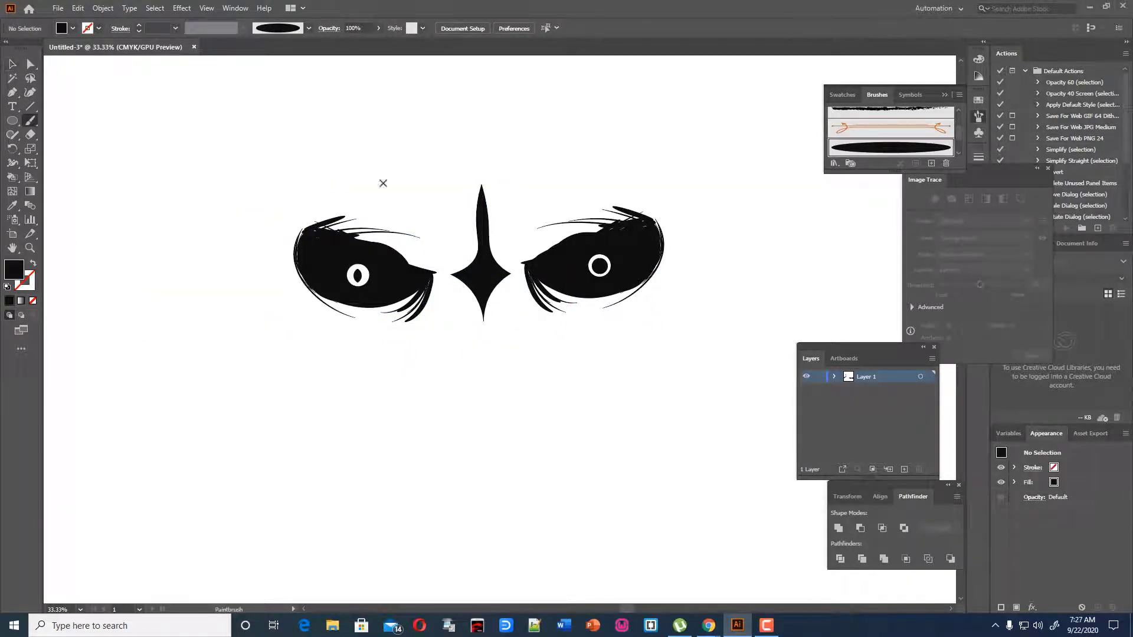
pyautogui.moveTo(443, 253); pyautogui.dragTo(440, 302)
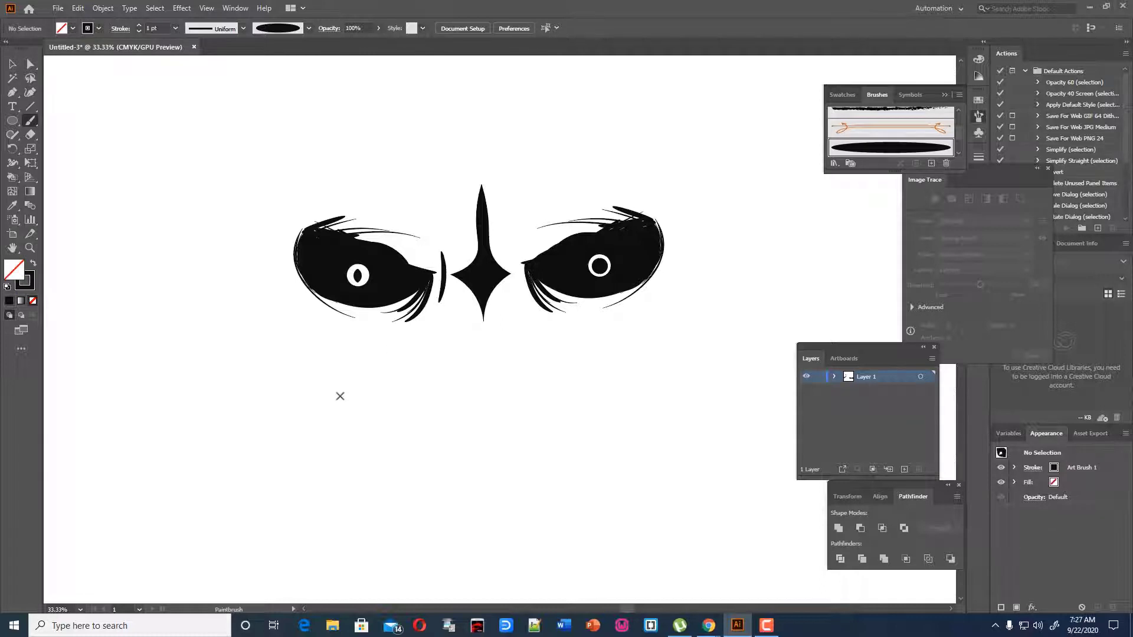
pyautogui.moveTo(449, 242); pyautogui.dragTo(446, 292)
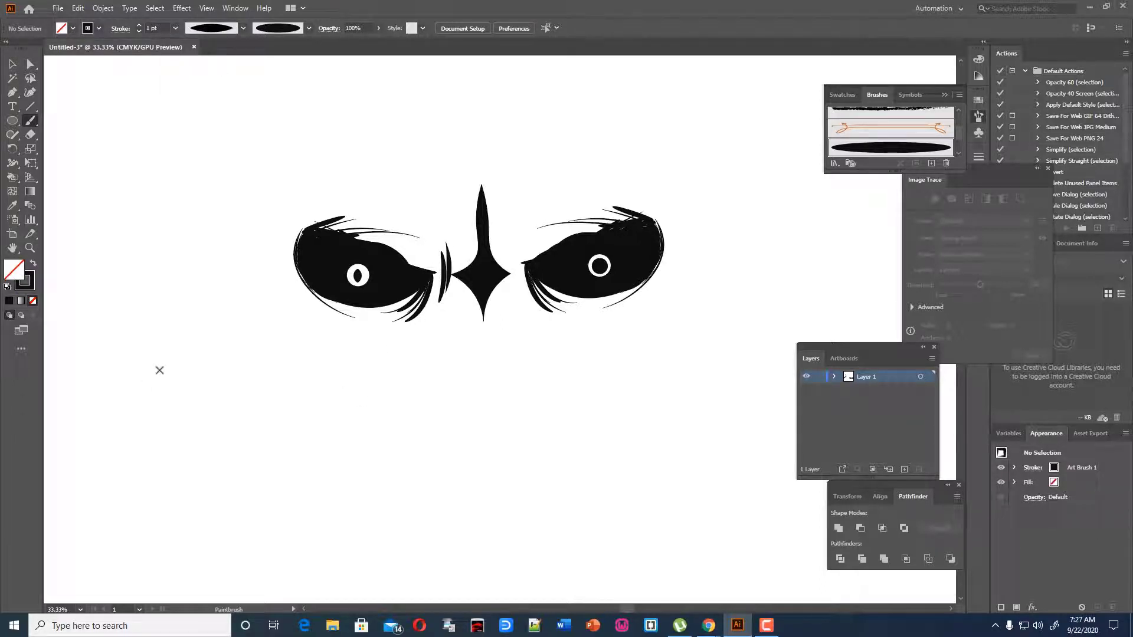
# - Paint fine 0.25 pt wrinkle lines at the right eye's inner corner and along the upper lids of both eyes
pyautogui.click(175, 28)
pyautogui.click(194, 45)
pyautogui.moveTo(534, 267); pyautogui.dragTo(546, 292)
pyautogui.moveTo(597, 231); pyautogui.dragTo(545, 224)
pyautogui.moveTo(343, 248); pyautogui.dragTo(384, 235)
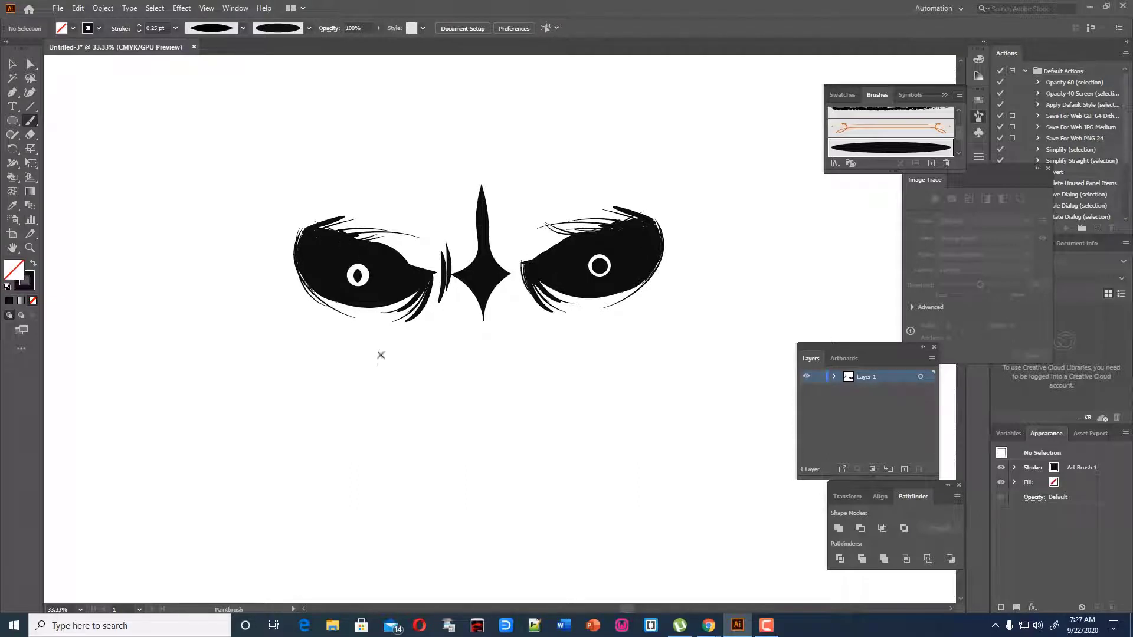
# - Recolor the left eye's white iris bright orange, keeping the narrow black pupil on top
pyautogui.press('v')
pyautogui.click(359, 277)
pyautogui.rightClick(361, 276)
pyautogui.click(397, 375)
pyautogui.click(390, 313)
pyautogui.click(358, 276)
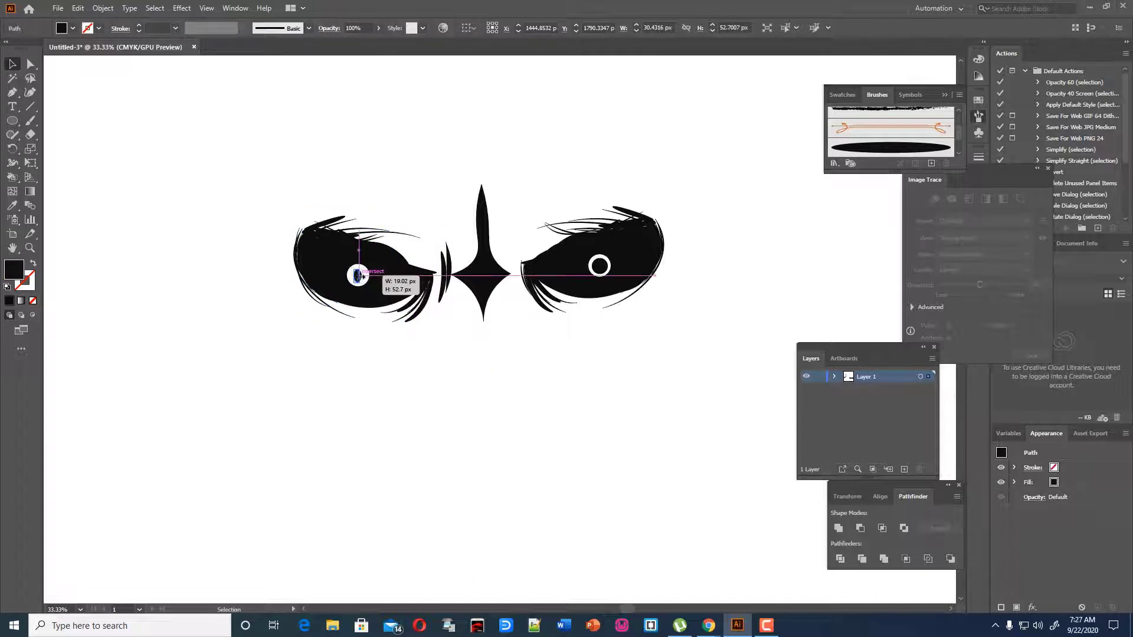
pyautogui.click(360, 272)
pyautogui.doubleClick(18, 269)
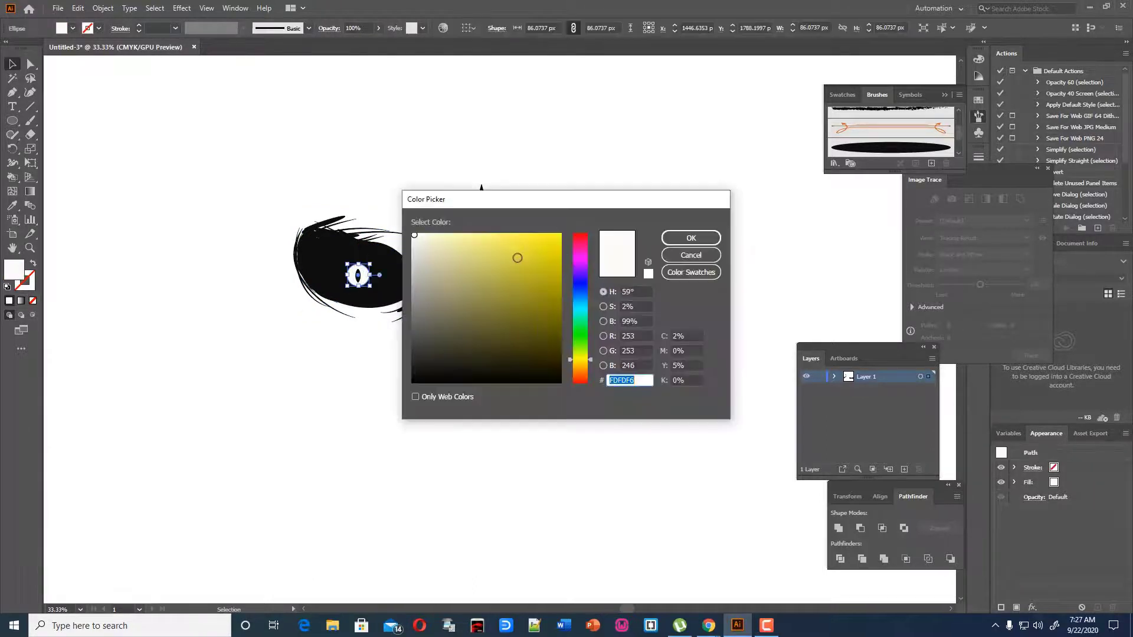
pyautogui.click(556, 236)
pyautogui.click(587, 365)
pyautogui.click(690, 237)
pyautogui.click(565, 137)
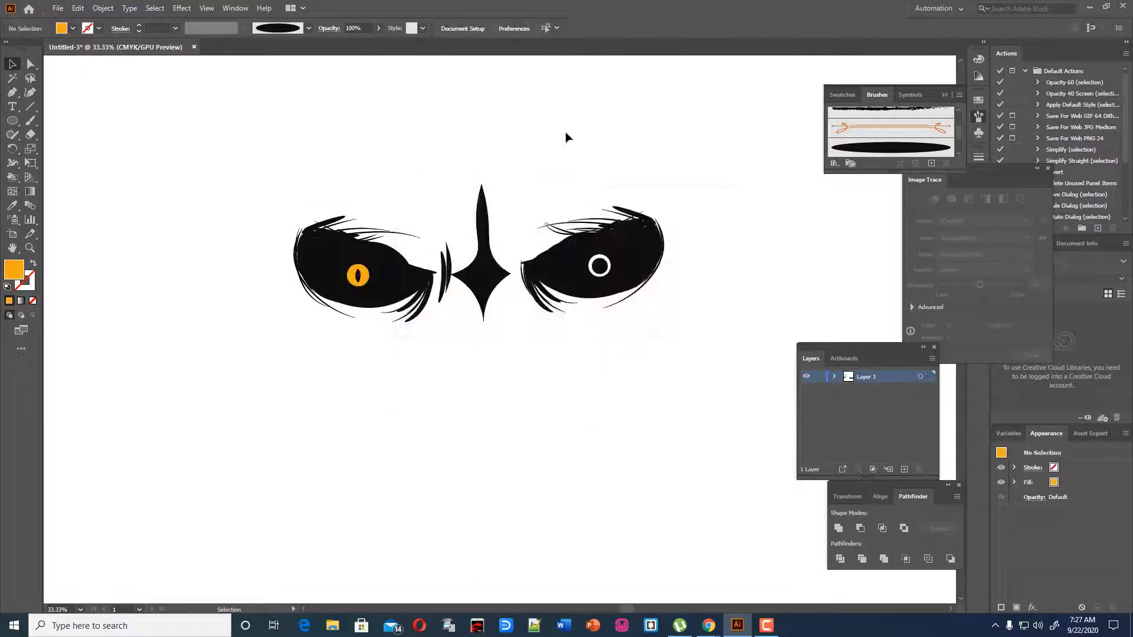
# - Recolor the right eye's white iris bright red
pyautogui.click(599, 266)
pyautogui.doubleClick(18, 269)
pyautogui.click(544, 238)
pyautogui.click(691, 237)
pyautogui.click(710, 149)
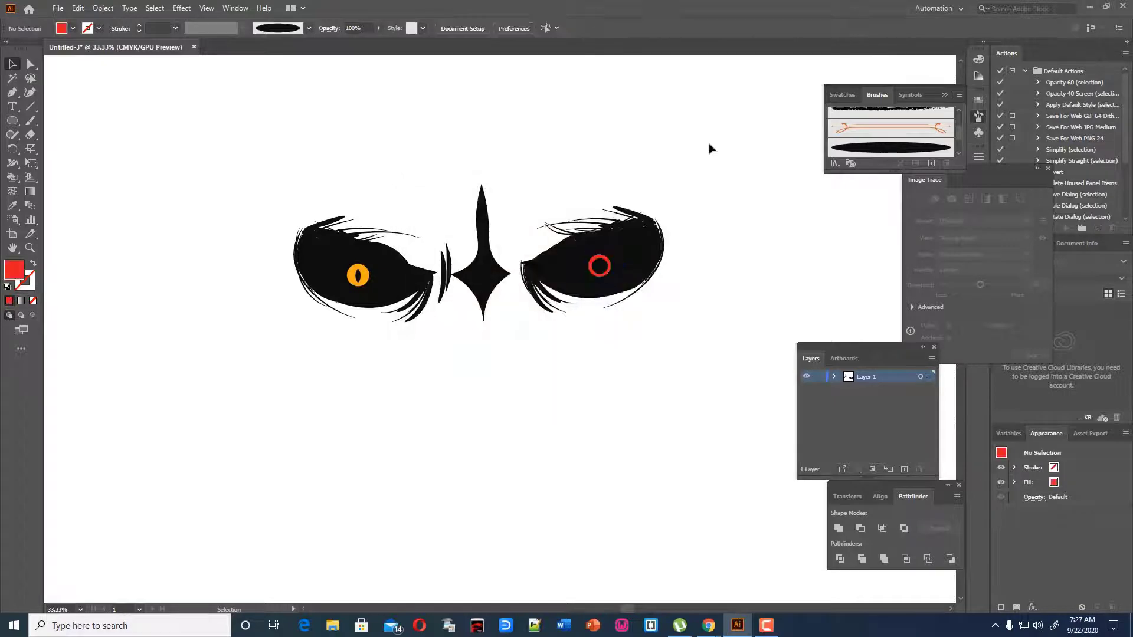
# - Enlarge the right eye's black pupil and center it in the red iris so only a thin red ring remains
pyautogui.click(600, 265)
pyautogui.hotkey('ctrl', '=')
pyautogui.hotkey('ctrl', '=')
pyautogui.hotkey('ctrl', '=')
pyautogui.hotkey('ctrl', '=')
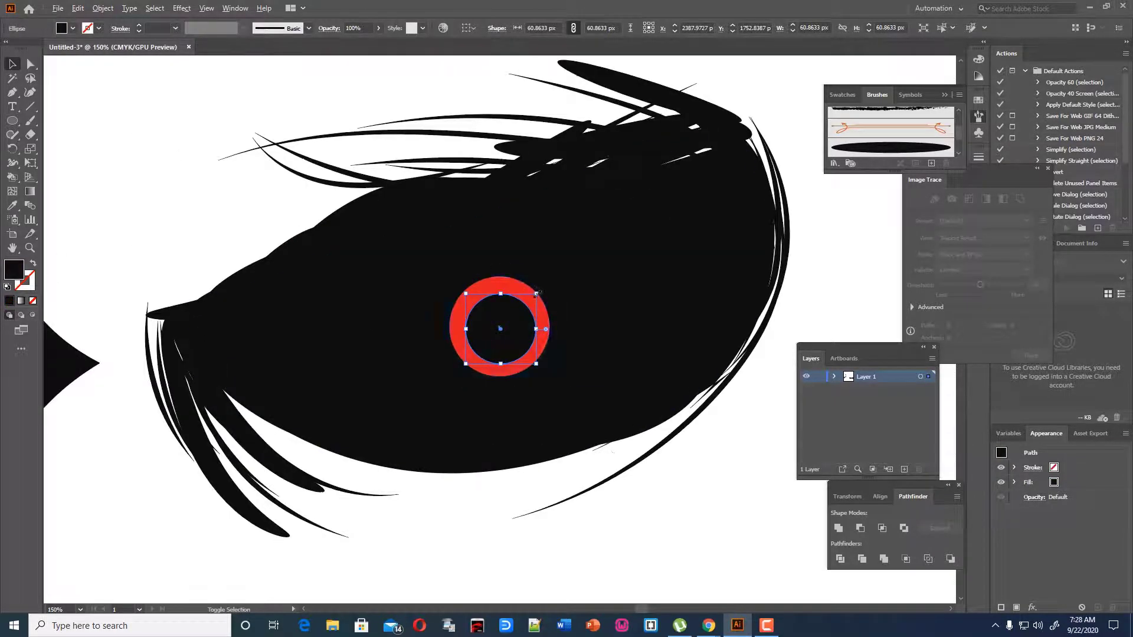
pyautogui.click(548, 552)
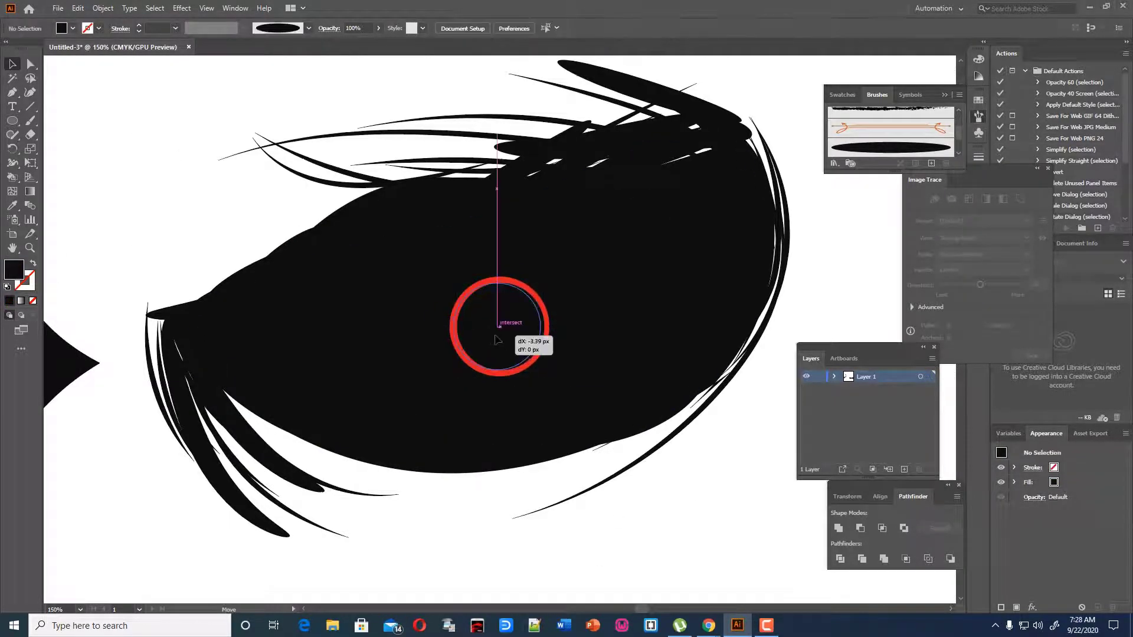
pyautogui.click(499, 325)
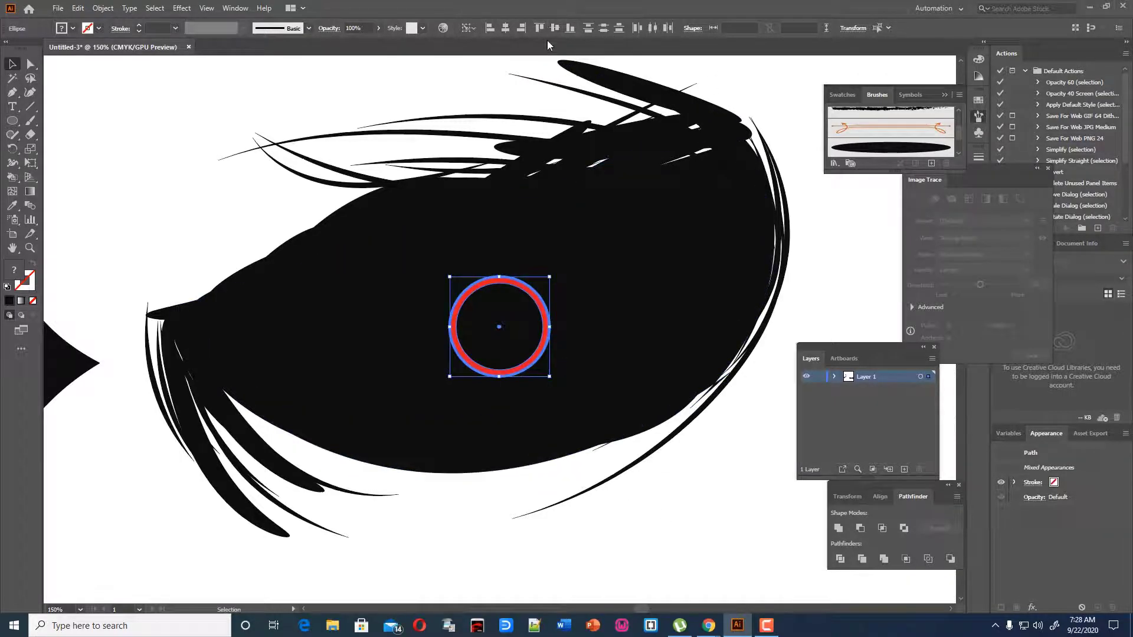
pyautogui.click(713, 496)
# - Paint an inverted-heart nose outline below the dagger-like shape with a 1 pt black brush stroke
pyautogui.hotkey('ctrl', '-')
pyautogui.hotkey('ctrl', '-')
pyautogui.hotkey('ctrl', '-')
pyautogui.hotkey('ctrl', '-')
pyautogui.scroll(-1, 260, 508)
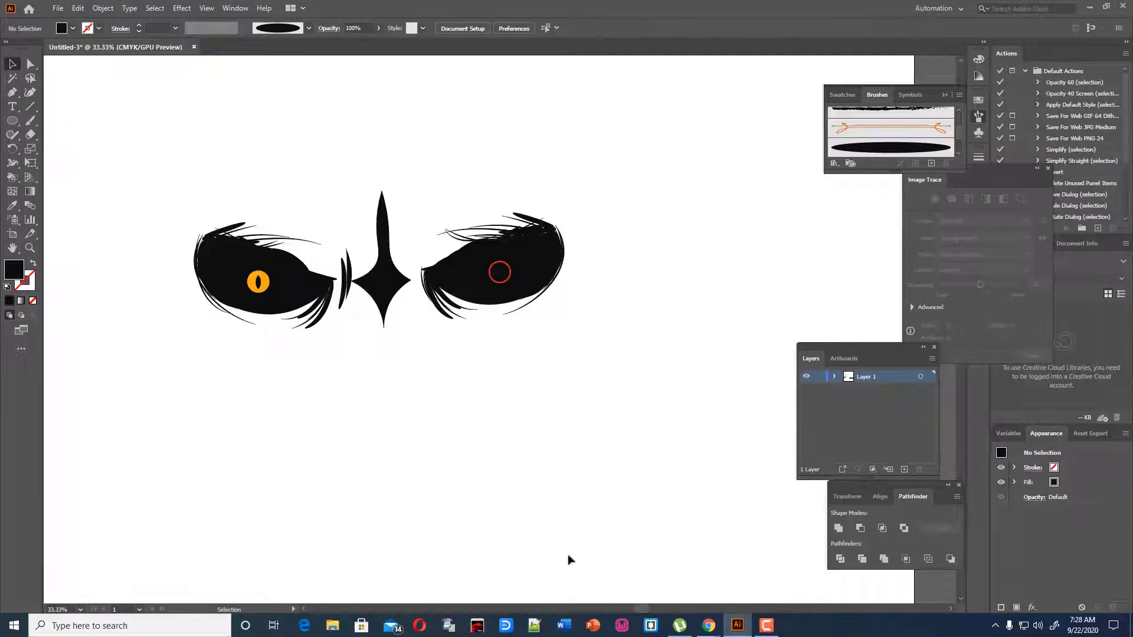
pyautogui.click(31, 123)
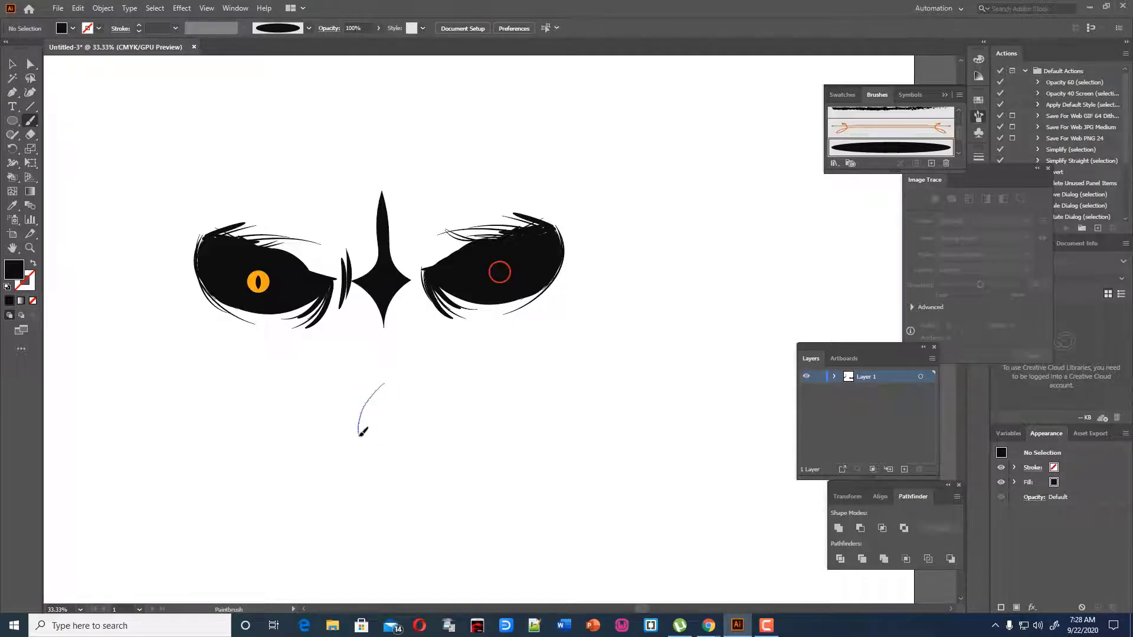
pyautogui.moveTo(358, 434); pyautogui.dragTo(394, 444)
pyautogui.moveTo(375, 394); pyautogui.dragTo(374, 394)
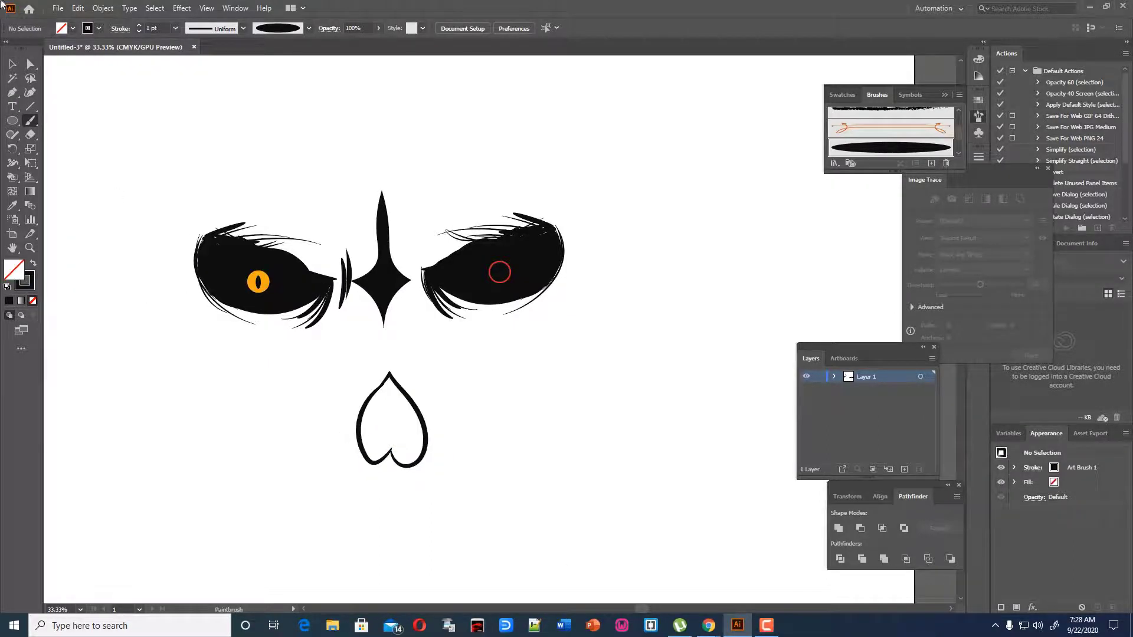
# - Narrow the nose outline slightly and stretch it downward
pyautogui.click(13, 64)
pyautogui.scroll(-1, 336, 433)
pyautogui.click(426, 353)
pyautogui.moveTo(426, 353); pyautogui.dragTo(421, 352)
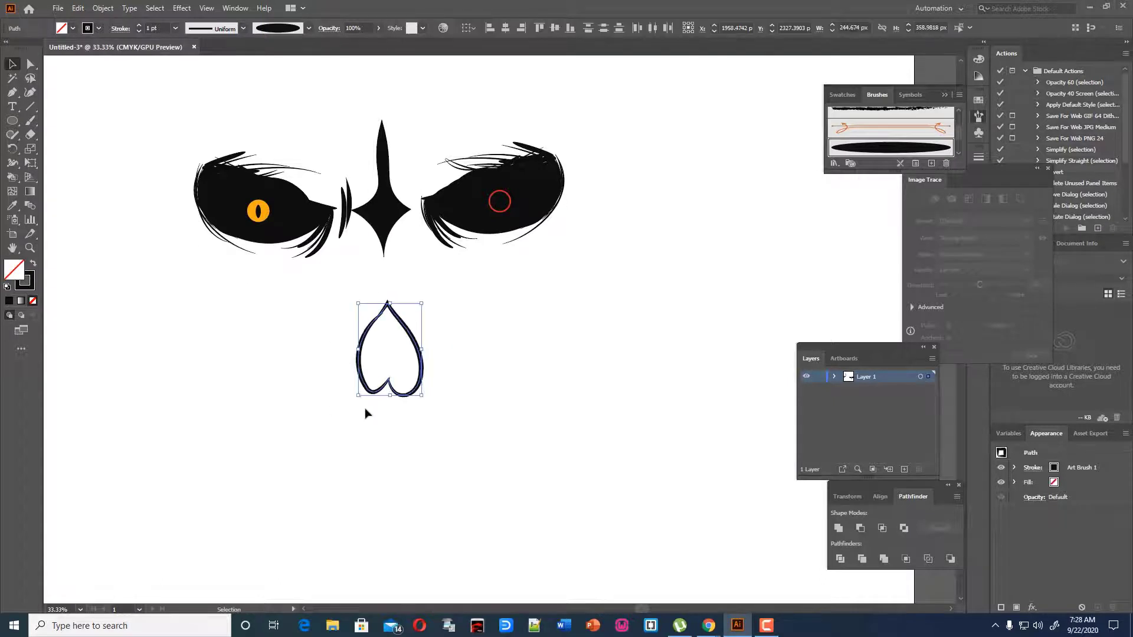
pyautogui.moveTo(390, 395); pyautogui.dragTo(390, 402)
pyautogui.rightClick(405, 349)
pyautogui.click(449, 437)
# - Refine the nose outline's lower notch, smooth its contour and round off the upper tip
pyautogui.click(30, 92)
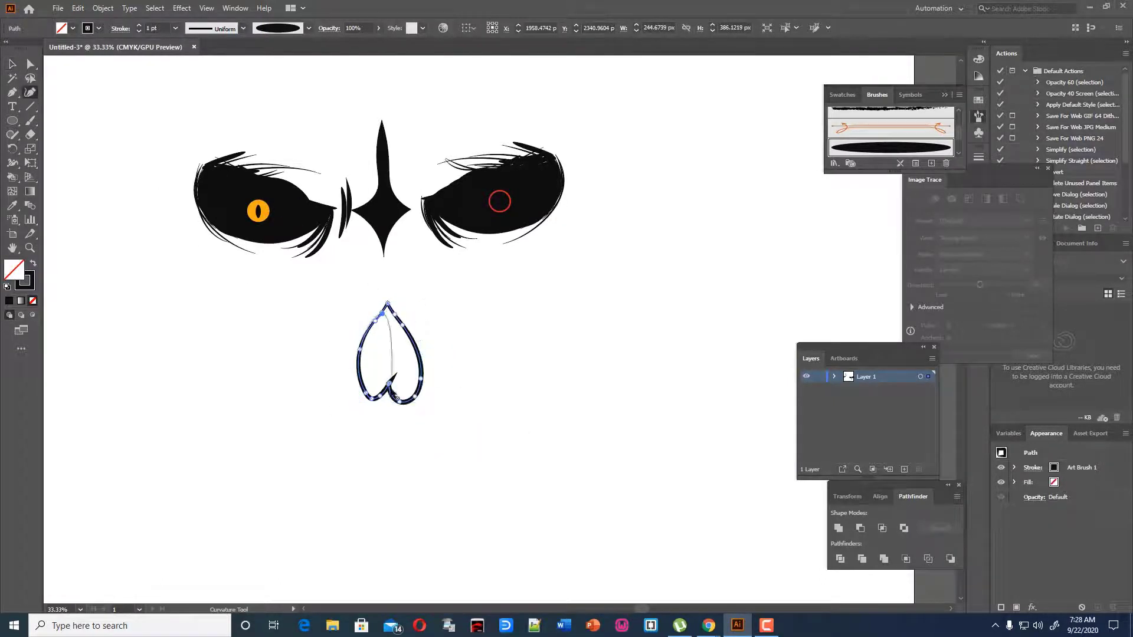
pyautogui.click(389, 384)
pyautogui.moveTo(12, 135); pyautogui.dragTo(34, 149)
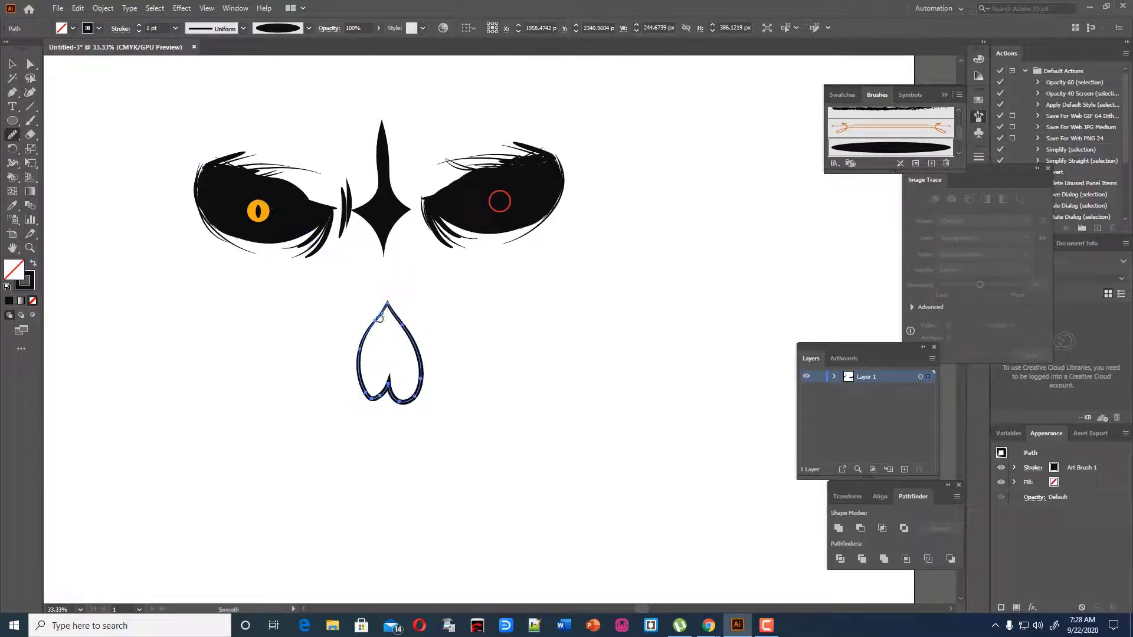
pyautogui.press('v')
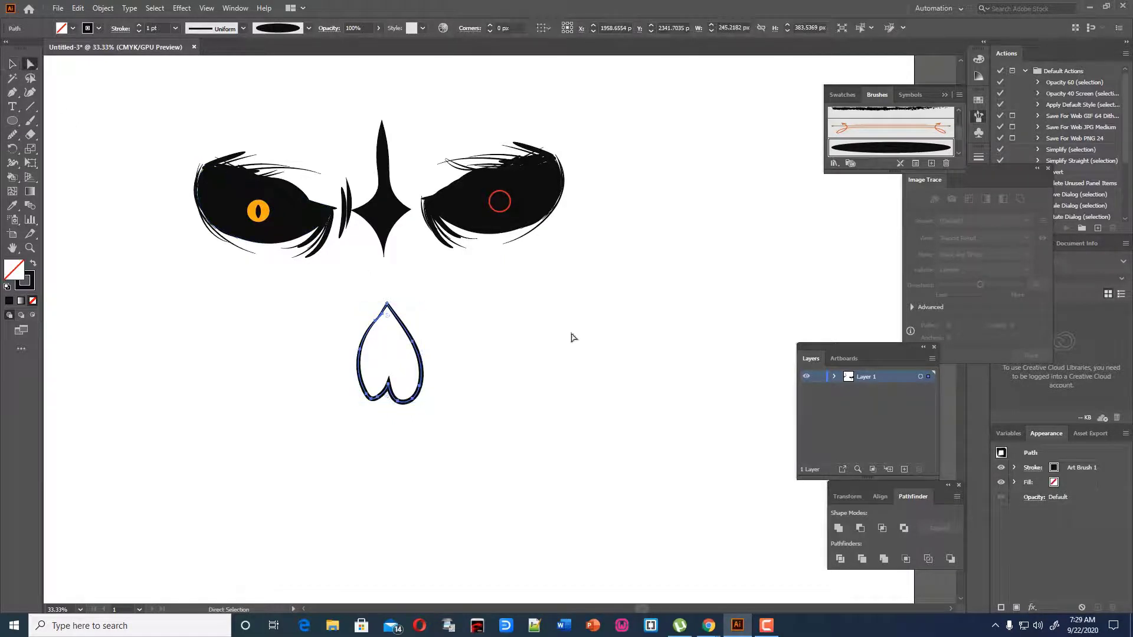
pyautogui.moveTo(388, 305); pyautogui.dragTo(426, 281)
pyautogui.click(529, 307)
pyautogui.scroll(-1, 529, 308)
pyautogui.click(420, 336)
pyautogui.click(642, 382)
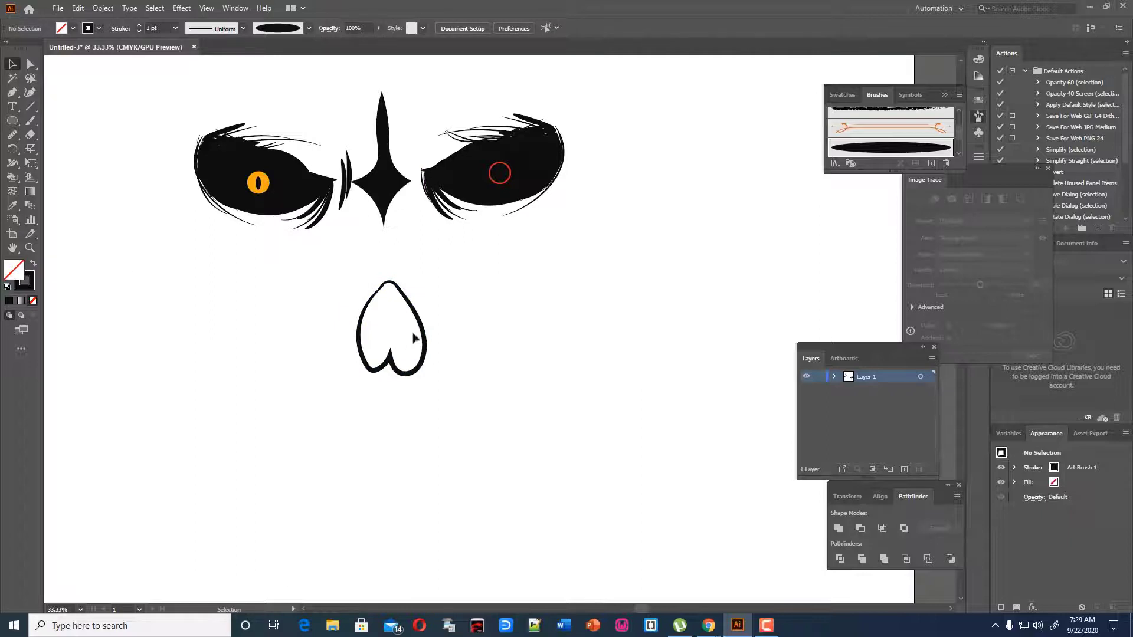
# - Duplicate the nose outline slightly higher and turn the copy's lower notch into a tall sharp point
pyautogui.moveTo(428, 329); pyautogui.dragTo(390, 316)
pyautogui.hotkey('ctrl', 'z')
pyautogui.click(29, 92)
pyautogui.moveTo(13, 92); pyautogui.dragTo(62, 136)
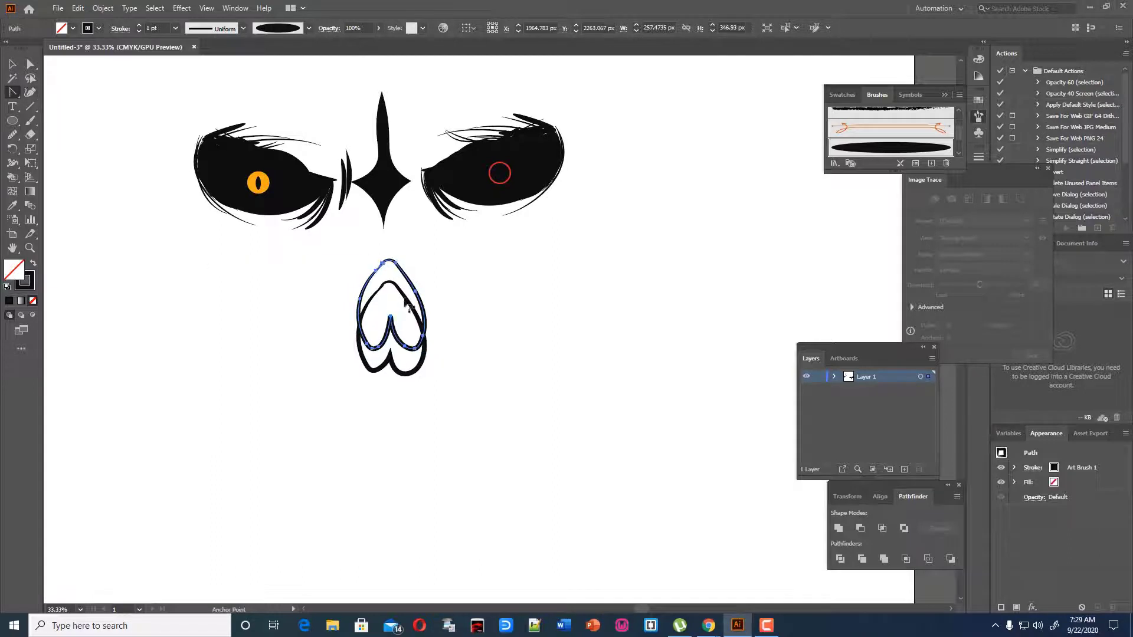
pyautogui.click(390, 316)
# - Remove the part of the duplicate that extends above the original nose outline with the Shape Builder tool
pyautogui.click(13, 64)
pyautogui.moveTo(322, 270); pyautogui.dragTo(546, 425)
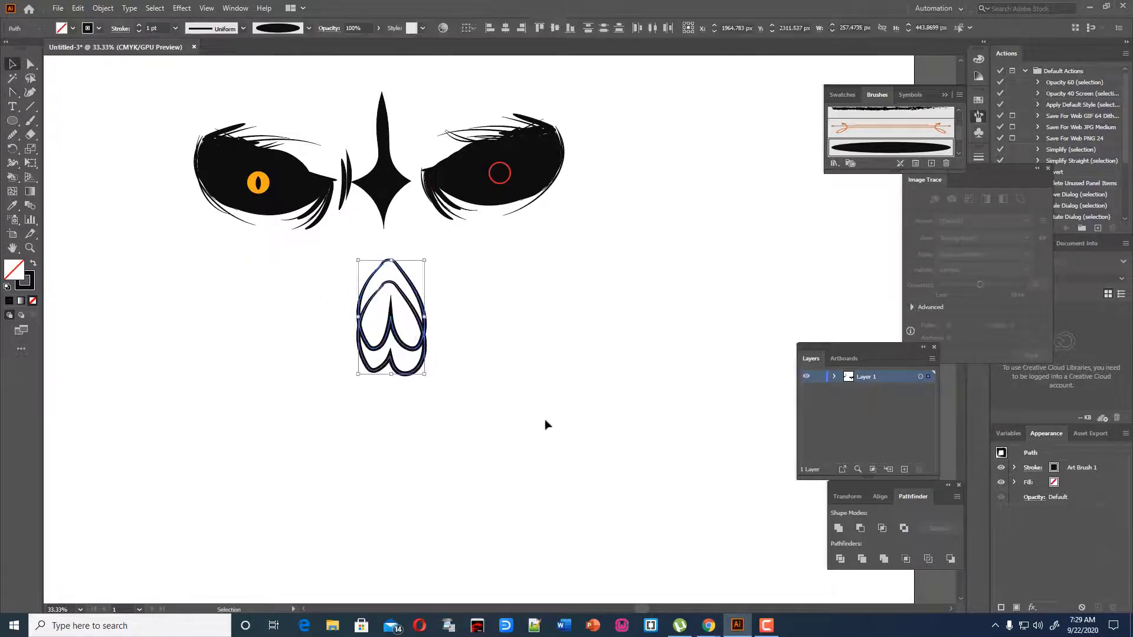
pyautogui.click(12, 176)
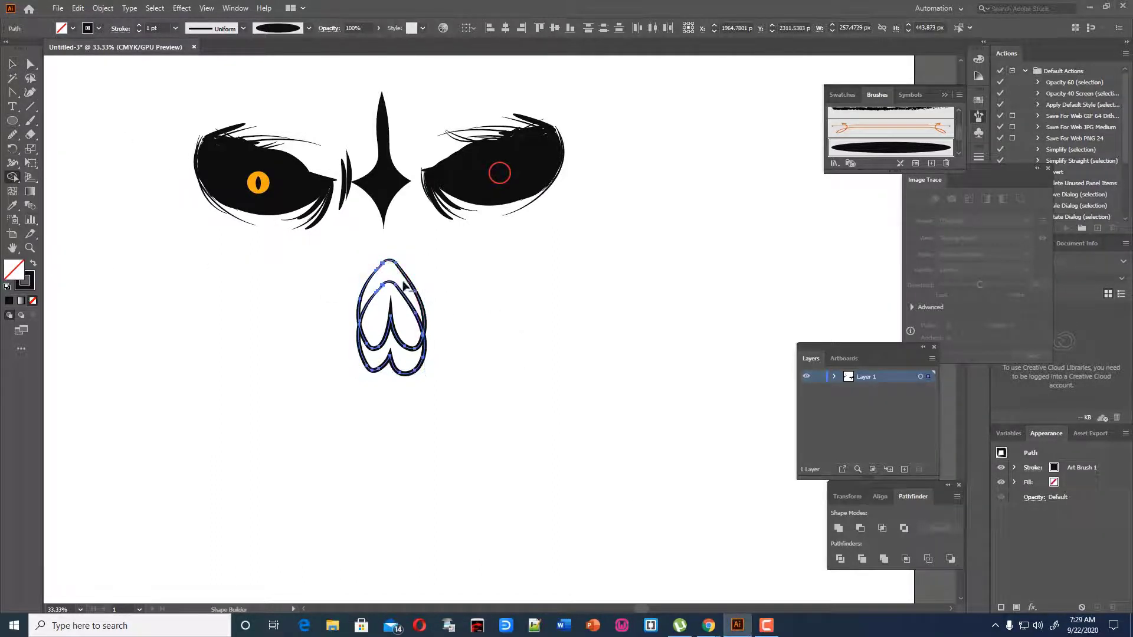
pyautogui.keyDown('alt'); pyautogui.click(408, 287); pyautogui.keyUp('alt')
pyautogui.press('v')
pyautogui.click(415, 306)
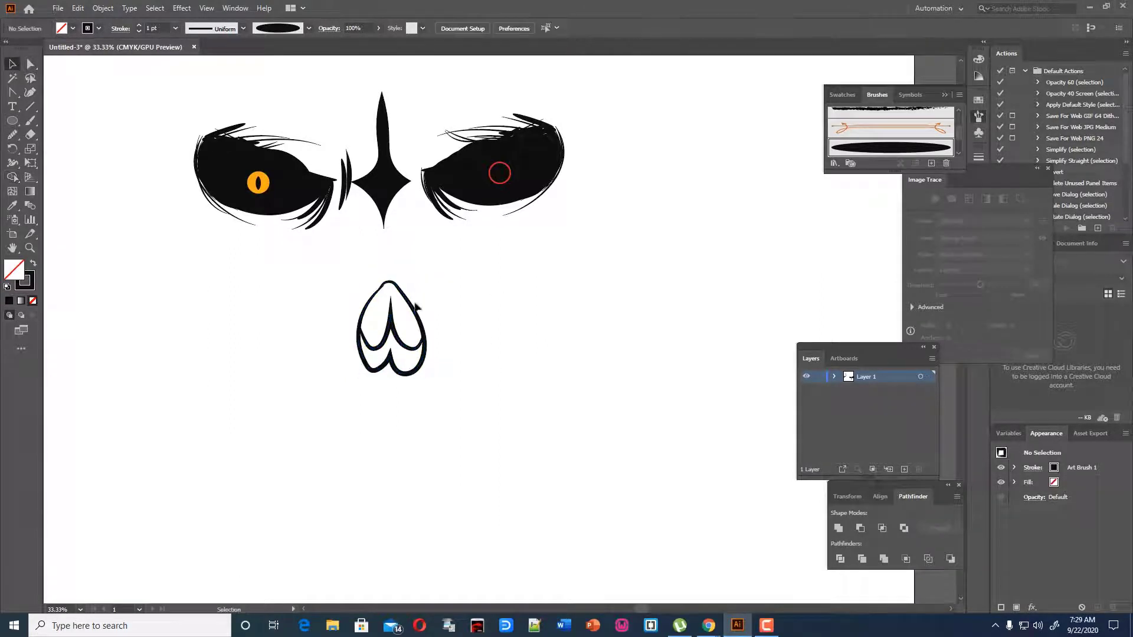
# - Fill the outer nose shape with the teal swatch color sampled beside the artboard
pyautogui.click(397, 379)
pyautogui.hotkey('ctrl', '-')
pyautogui.hotkey('ctrl', '-')
pyautogui.hotkey('ctrl', '-')
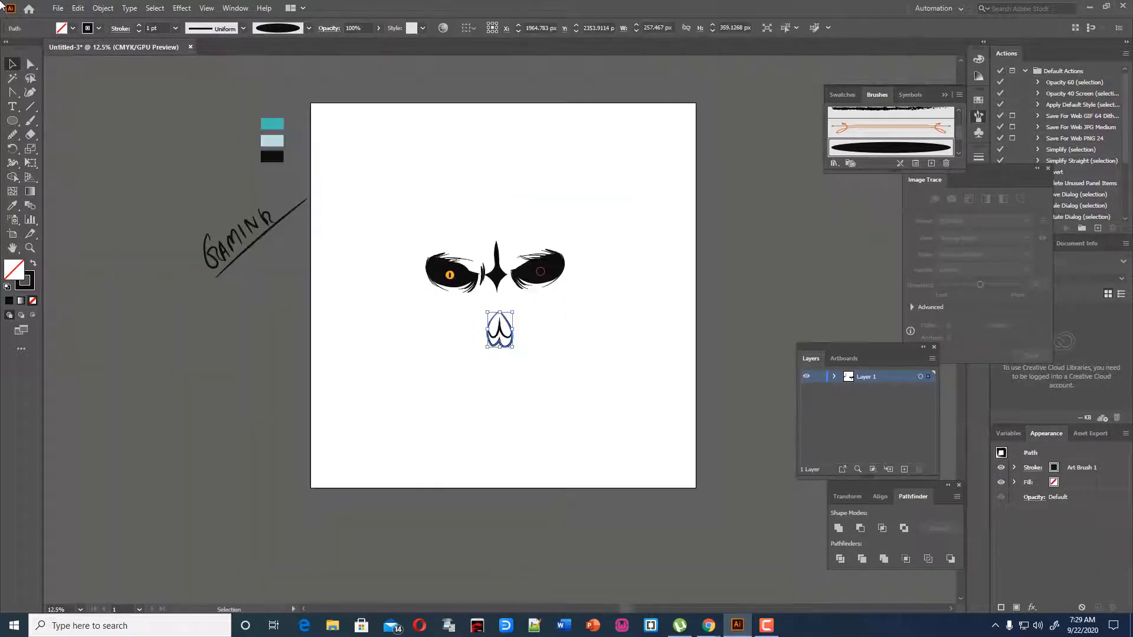
pyautogui.click(11, 205)
pyautogui.click(271, 123)
pyautogui.click(12, 64)
pyautogui.click(161, 77)
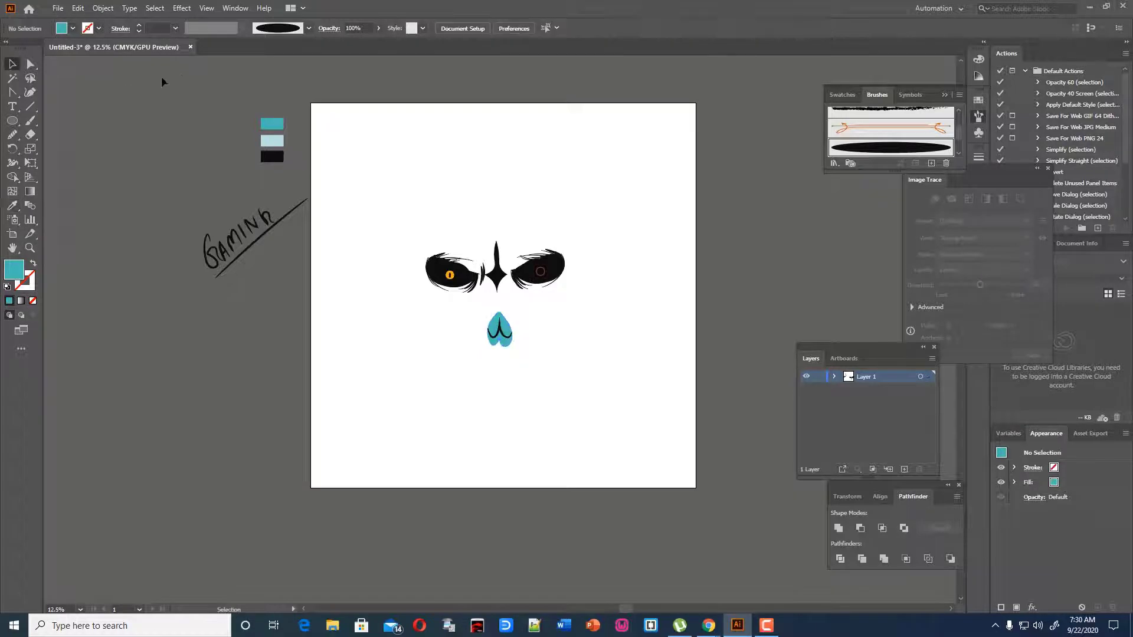
# - Delete the black curved inner line from the teal nose
pyautogui.click(509, 335)
pyautogui.click(546, 348)
pyautogui.hotkey('ctrl', '+')
pyautogui.hotkey('ctrl', '+')
pyautogui.hotkey('ctrl', '+')
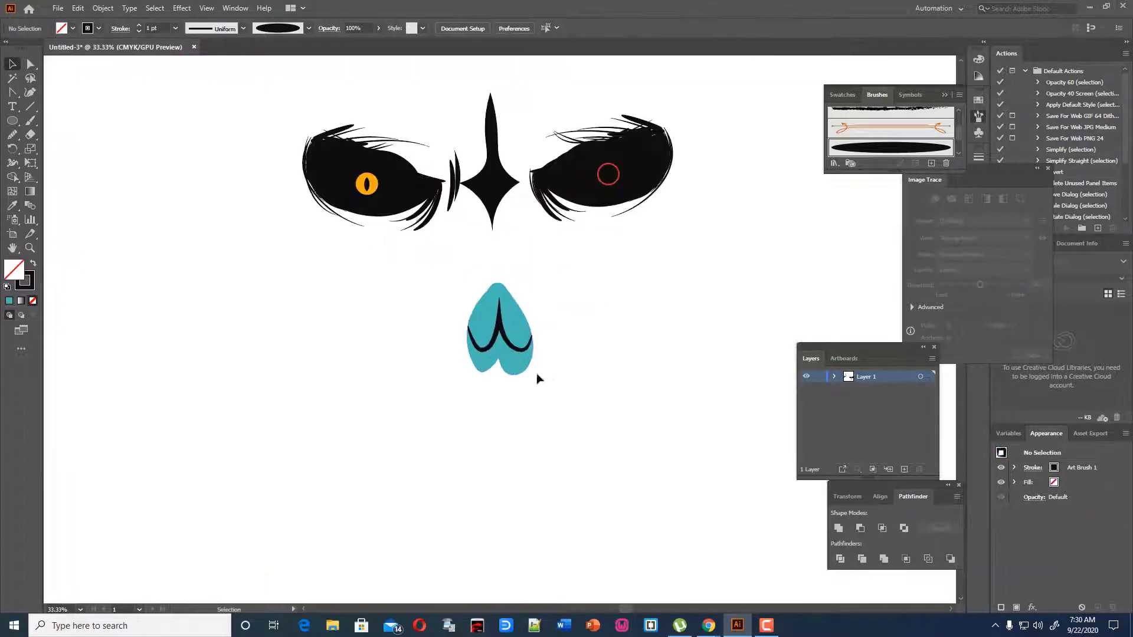
pyautogui.click(531, 350)
pyautogui.press('Delete')
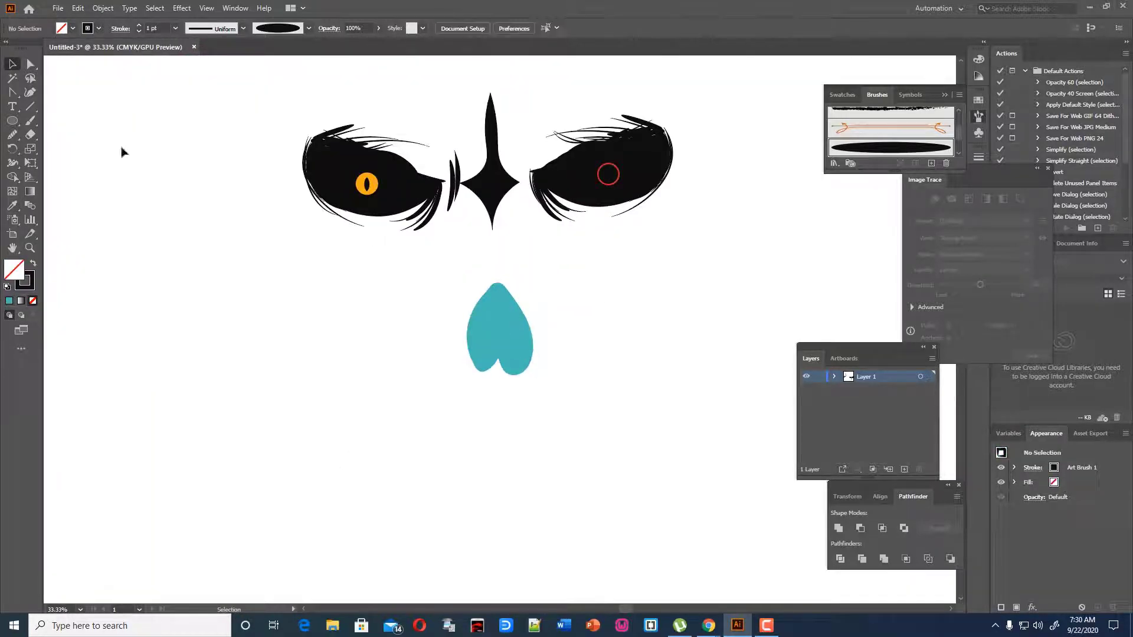
# - Paint a closed inverted-heart shape over the upper part of the teal nose and fill it with black
pyautogui.click(30, 120)
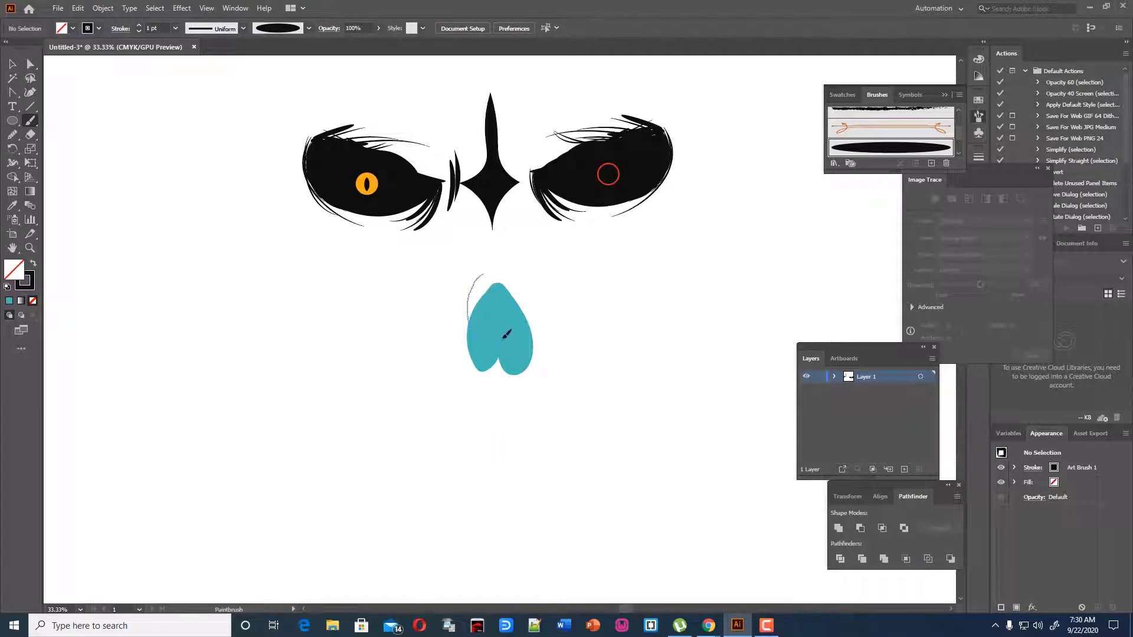
pyautogui.moveTo(530, 281); pyautogui.dragTo(459, 317)
pyautogui.click(12, 64)
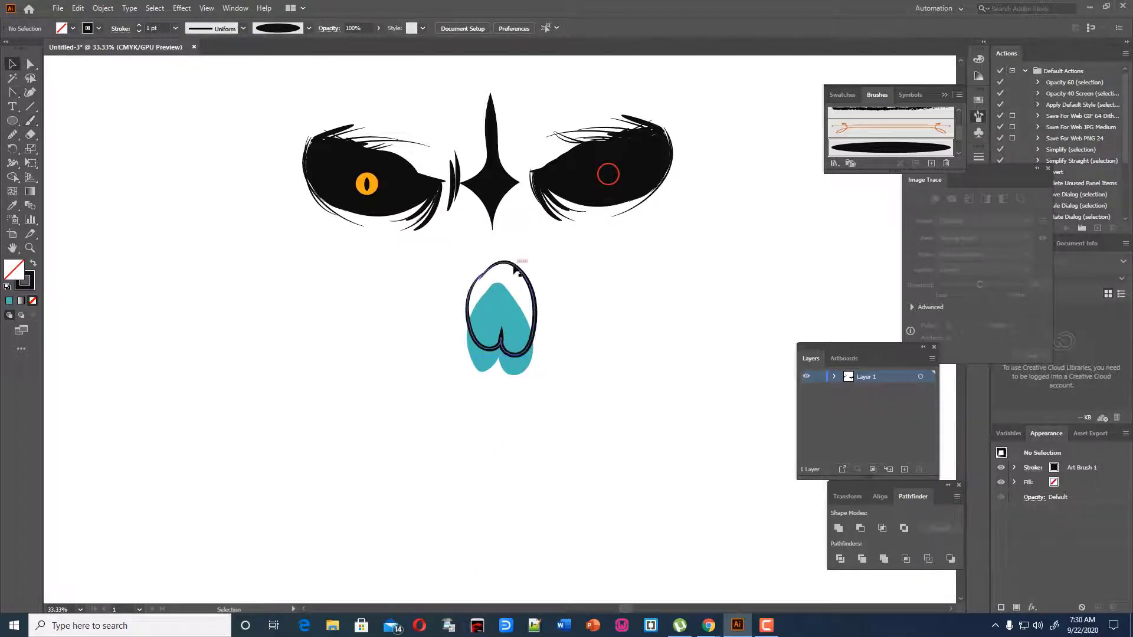
pyautogui.click(516, 268)
pyautogui.hotkey('shift', 'x')
# - Trim the black shape to the teal nose's contour with the Shape Builder tool
pyautogui.moveTo(451, 277); pyautogui.dragTo(652, 457)
pyautogui.click(13, 177)
pyautogui.keyDown('alt'); pyautogui.click(522, 293); pyautogui.keyUp('alt')
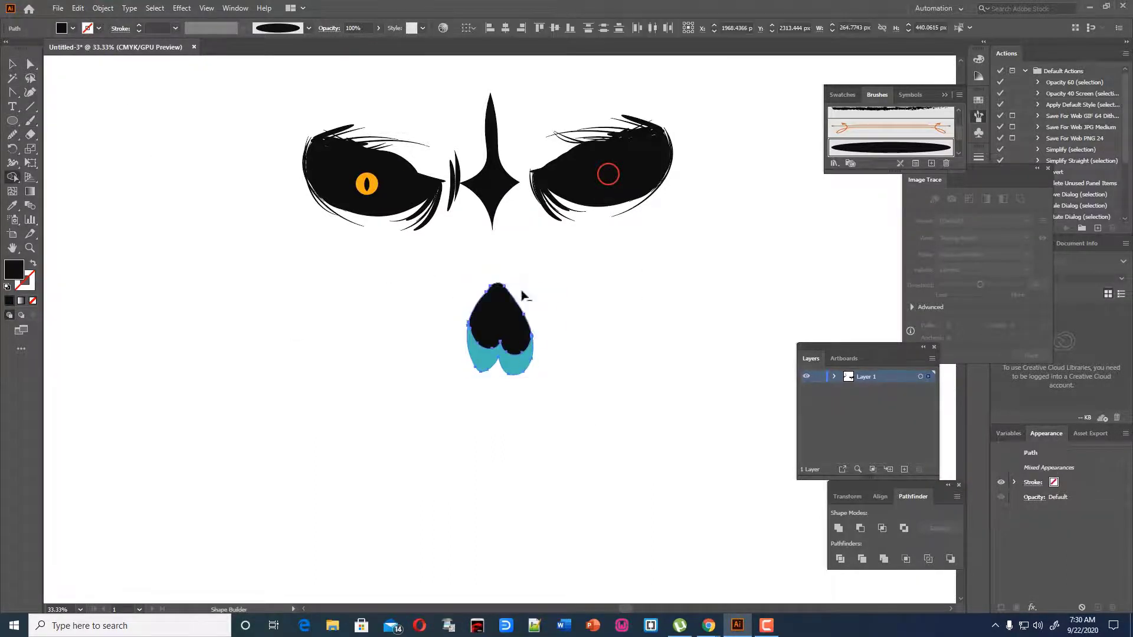
pyautogui.click(12, 63)
pyautogui.click(375, 389)
# - Paint curved black shading lines on the nose's left teal lobe using a tapered width profile and a 1 pt stroke
pyautogui.press('b')
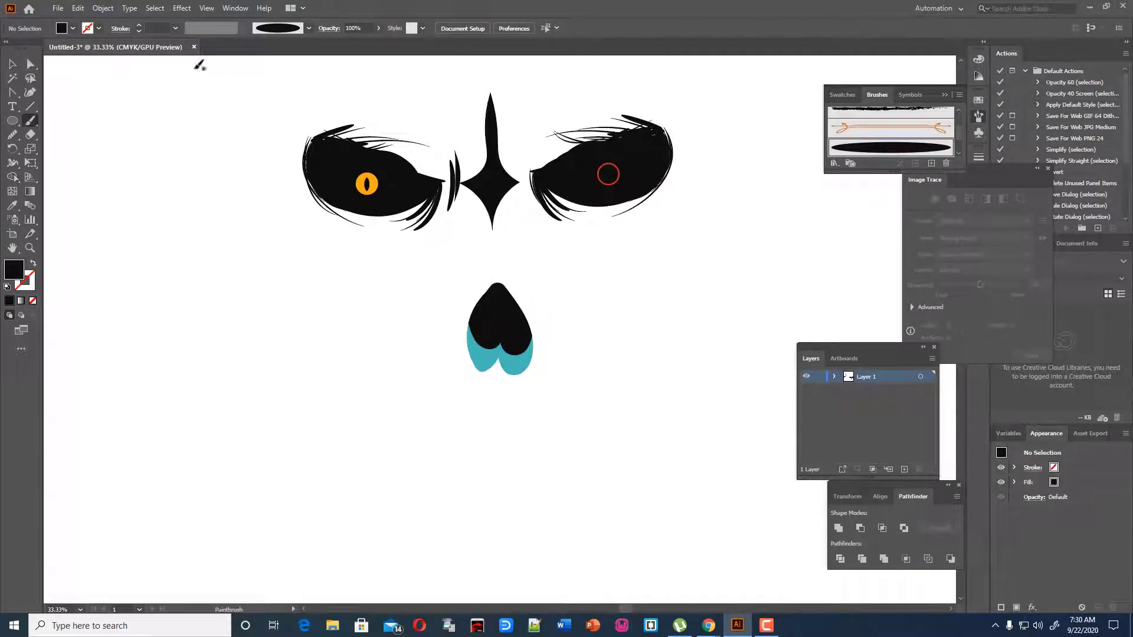
pyautogui.click(175, 28)
pyautogui.click(194, 41)
pyautogui.click(243, 28)
pyautogui.click(221, 65)
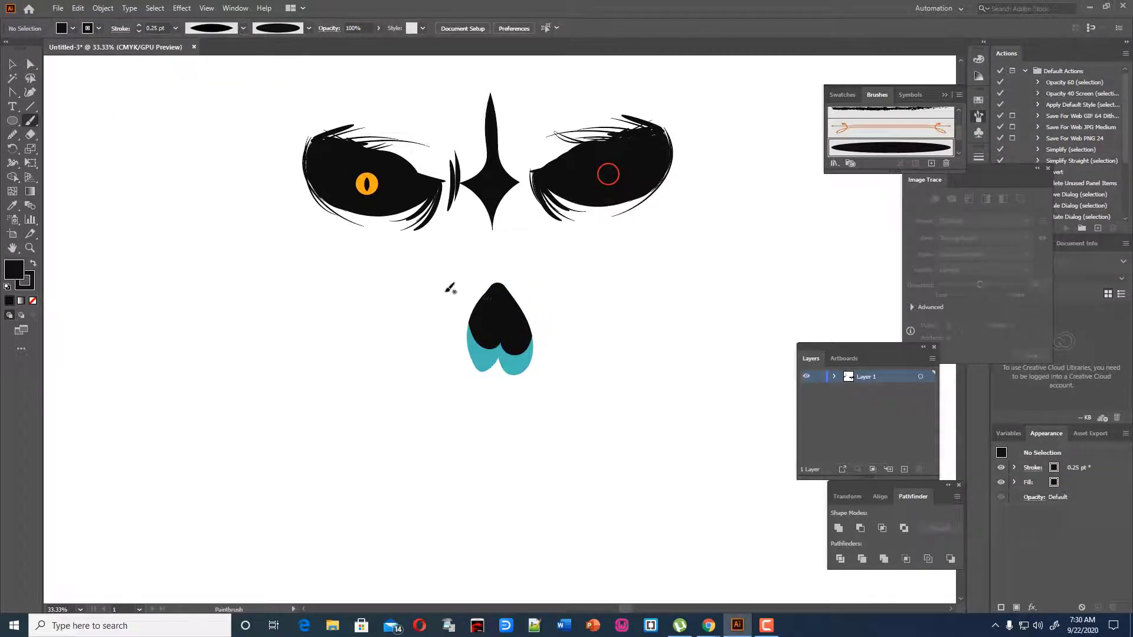
pyautogui.moveTo(476, 323); pyautogui.dragTo(472, 359)
pyautogui.click(175, 27)
pyautogui.click(189, 81)
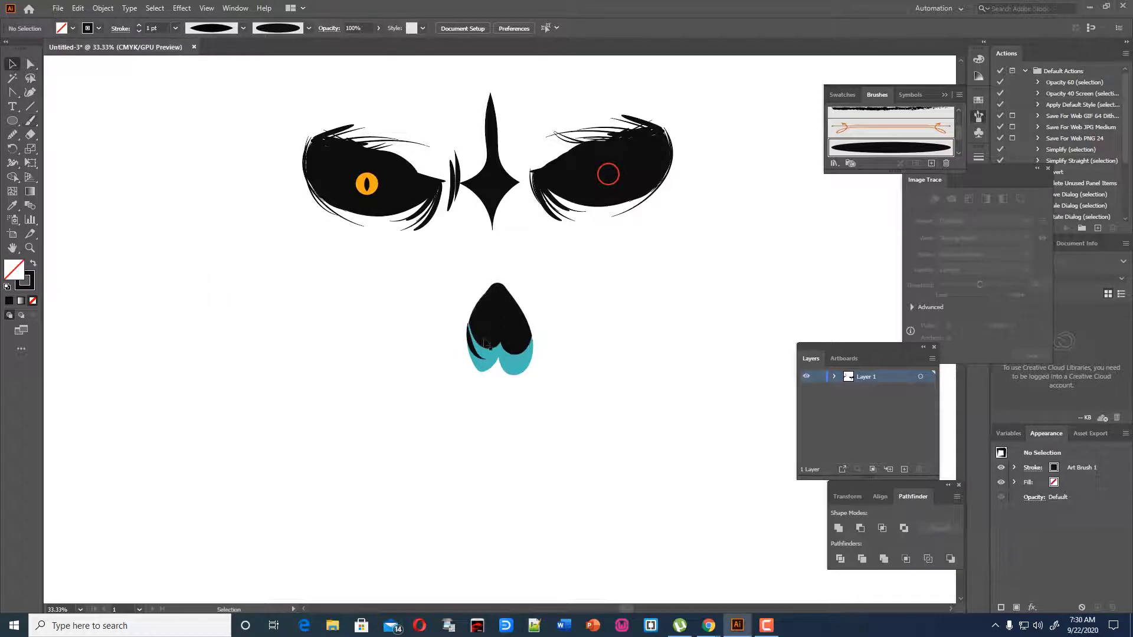
# - Thin the left lobe's shading lines to 0.25 pt and paint matching lines on the right teal lobe
pyautogui.press('v')
pyautogui.click(175, 28)
pyautogui.click(195, 41)
pyautogui.click(293, 283)
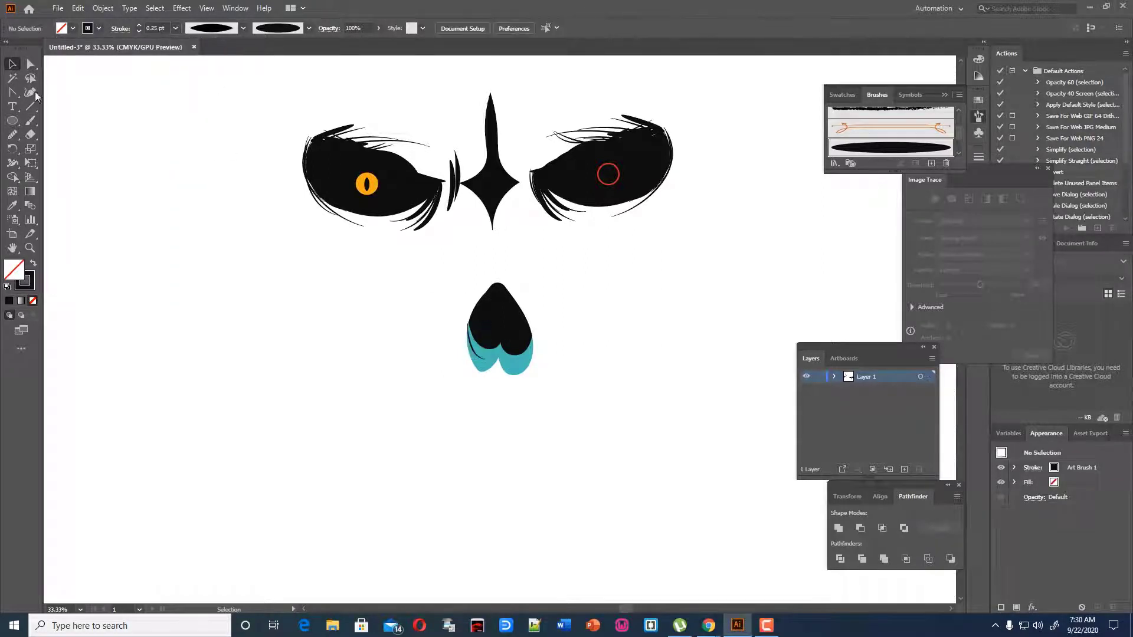
pyautogui.click(30, 120)
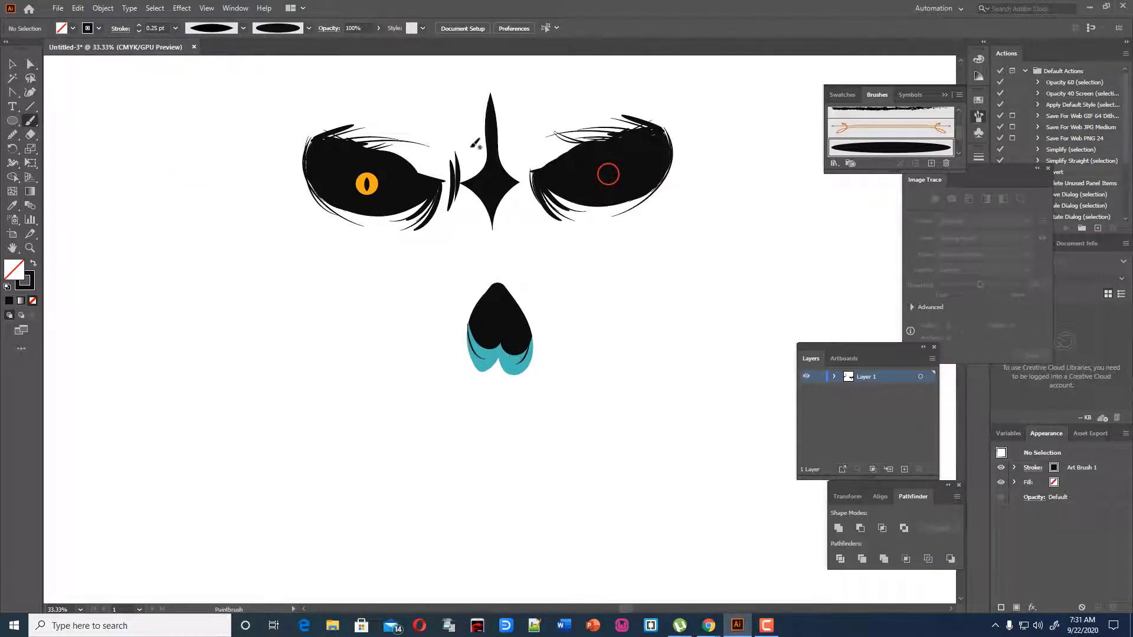
# - Move the nose slightly down and to the right beneath the forehead mark
pyautogui.hotkey('ctrl', '-')
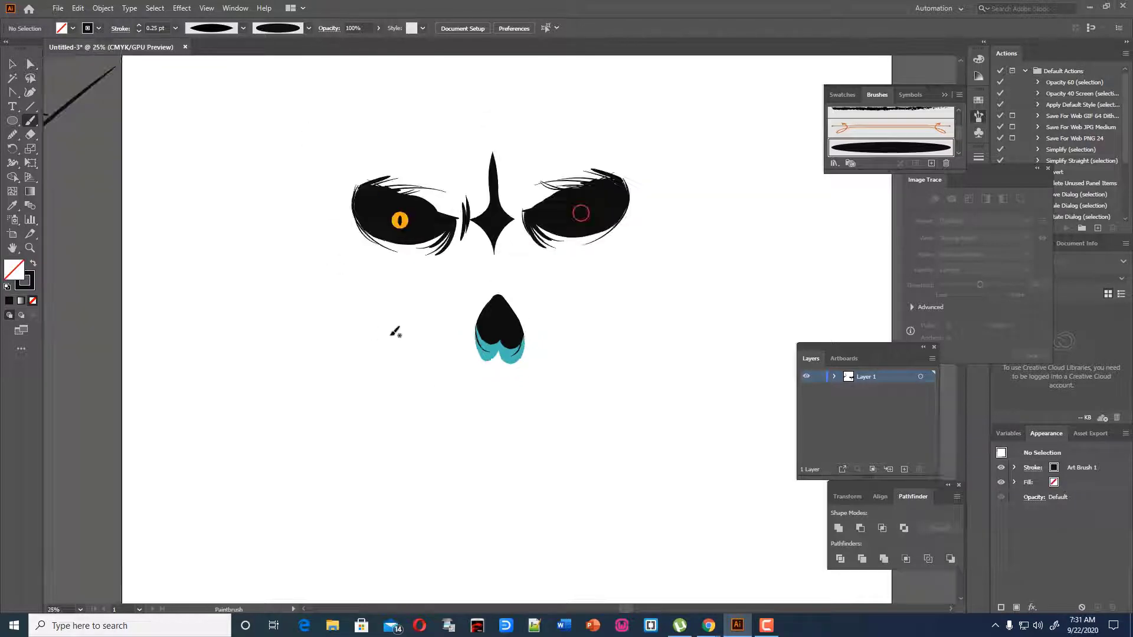
pyautogui.press('v')
pyautogui.moveTo(508, 331); pyautogui.dragTo(510, 337)
pyautogui.click(434, 280)
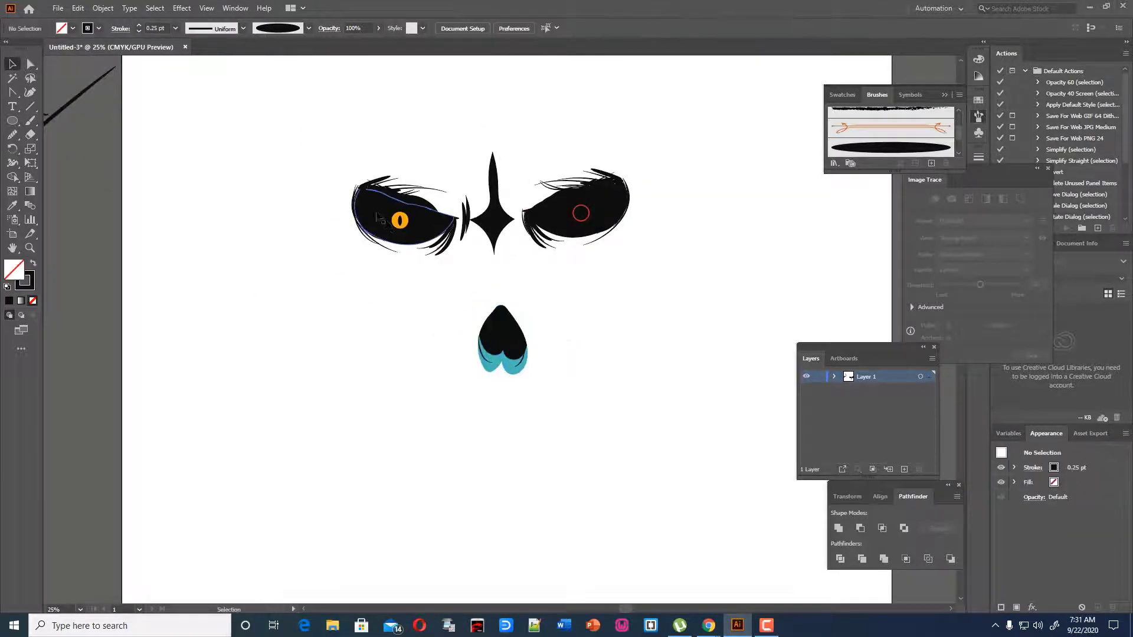
# - Paint the skull's left contour from temple over cheek to jaw, continuing along the chin with a 1 pt black art brush
pyautogui.press('b')
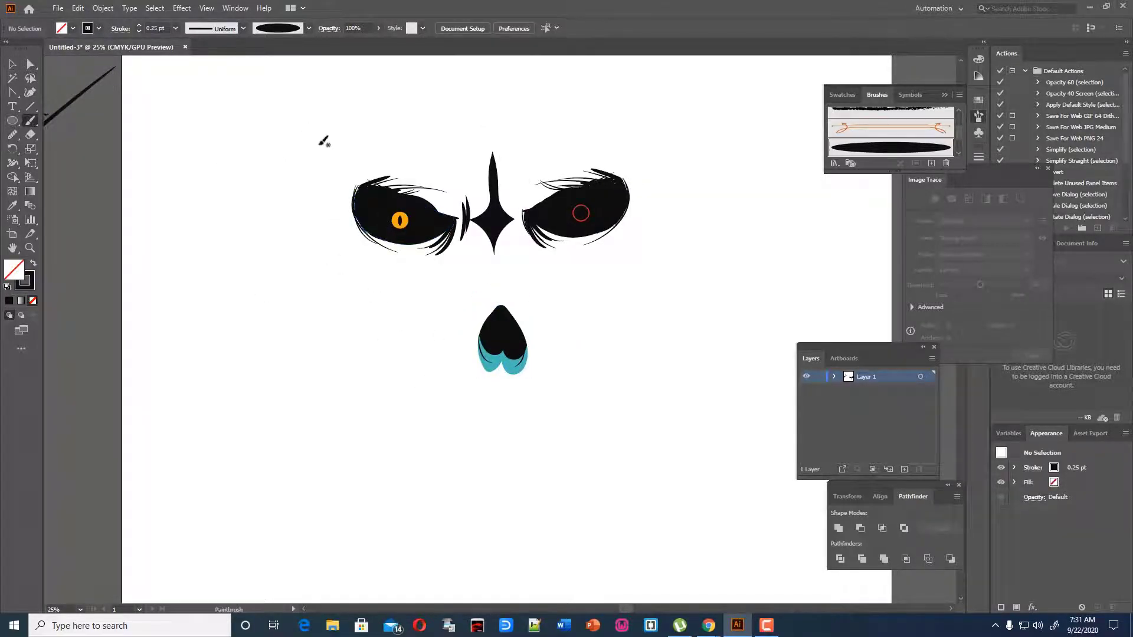
pyautogui.moveTo(328, 157)
pyautogui.mouseDown()
pyautogui.moveTo(322, 248)
pyautogui.moveTo(361, 307)
pyautogui.mouseUp()
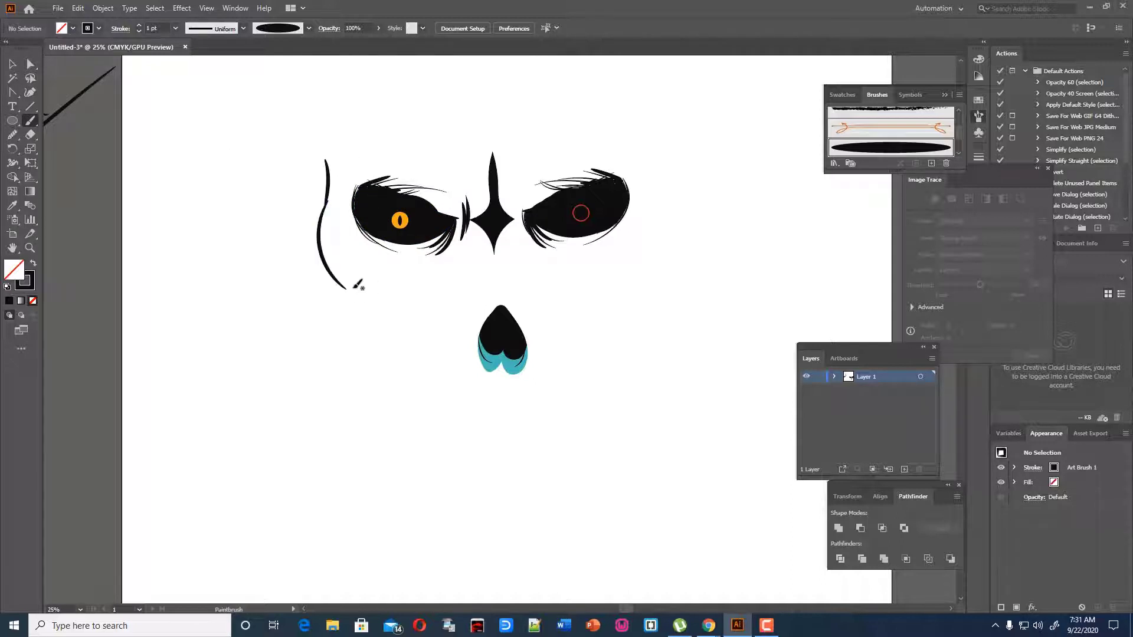
pyautogui.moveTo(328, 270); pyautogui.dragTo(340, 285)
pyautogui.moveTo(422, 341)
pyautogui.mouseDown()
pyautogui.moveTo(433, 381)
pyautogui.moveTo(415, 426)
pyautogui.moveTo(424, 442)
pyautogui.moveTo(513, 467)
pyautogui.moveTo(571, 462)
pyautogui.moveTo(621, 420)
pyautogui.mouseUp()
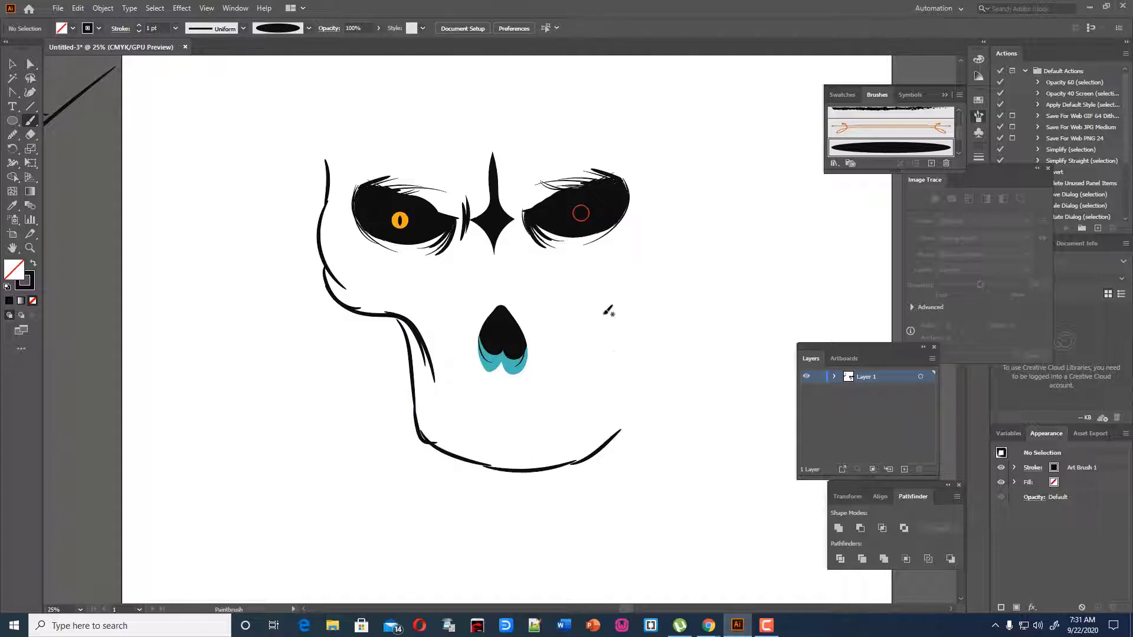
pyautogui.moveTo(614, 287); pyautogui.dragTo(599, 342)
pyautogui.moveTo(586, 324)
pyautogui.mouseDown()
pyautogui.moveTo(600, 410)
pyautogui.moveTo(590, 457)
pyautogui.mouseUp()
pyautogui.moveTo(613, 394); pyautogui.dragTo(559, 471)
pyautogui.hotkey('ctrl', 'z')
pyautogui.hotkey('ctrl', 'z')
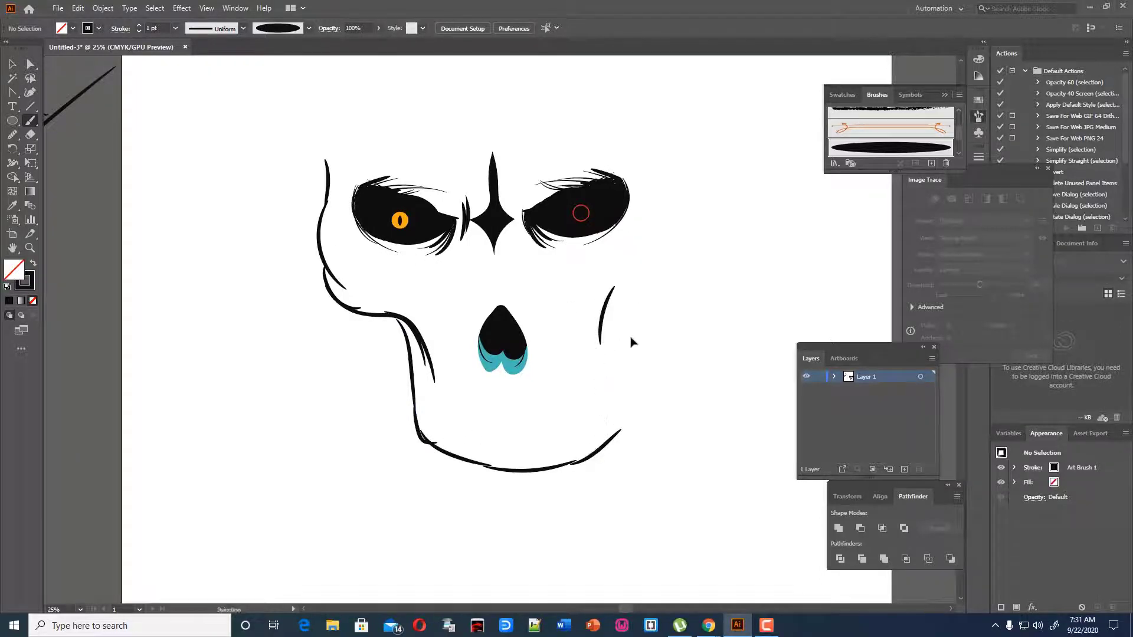
pyautogui.hotkey('ctrl', 'z')
pyautogui.hotkey('ctrl', 'z')
pyautogui.hotkey('ctrl', 'z')
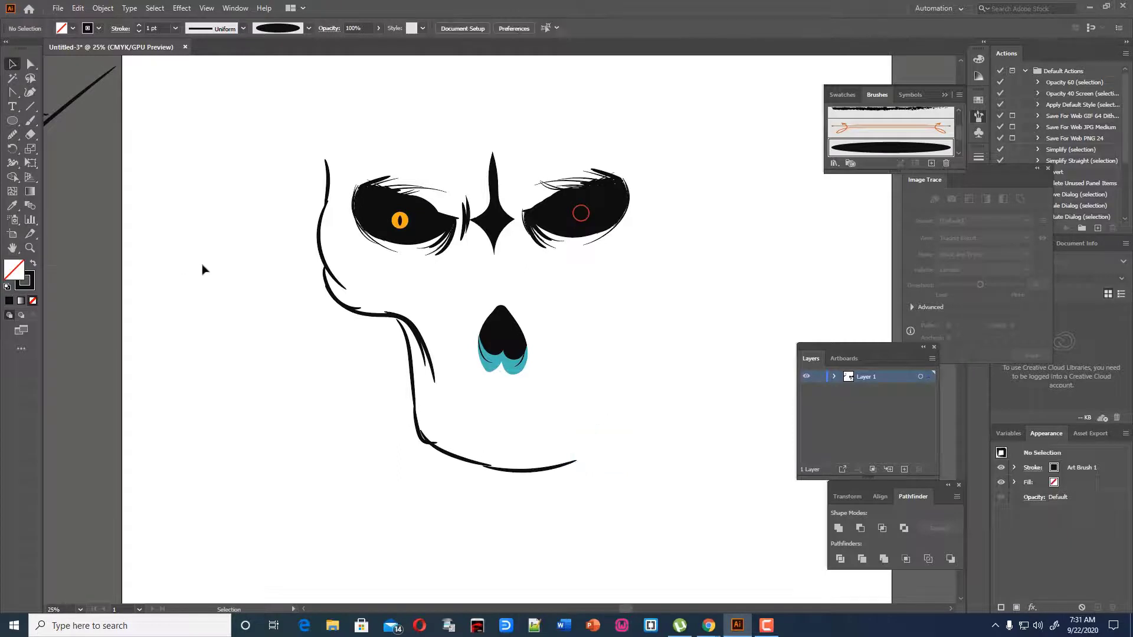
# - Adjust the position and rotation of the smooth chin strokes, then delete them
pyautogui.moveTo(454, 481); pyautogui.dragTo(590, 516)
pyautogui.moveTo(577, 452)
pyautogui.mouseDown()
pyautogui.moveTo(562, 453)
pyautogui.moveTo(566, 465)
pyautogui.mouseUp()
pyautogui.click(601, 463)
pyautogui.moveTo(464, 425); pyautogui.dragTo(521, 477)
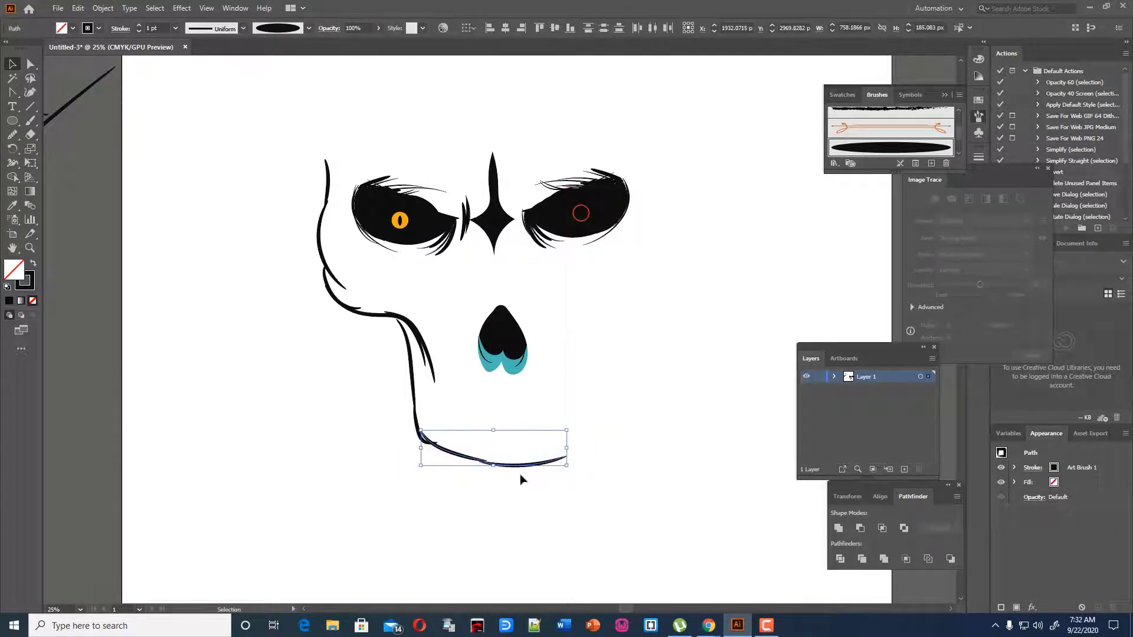
pyautogui.click(521, 477)
pyautogui.moveTo(473, 434)
pyautogui.mouseDown()
pyautogui.moveTo(518, 465)
pyautogui.moveTo(481, 460)
pyautogui.moveTo(586, 478)
pyautogui.moveTo(586, 468)
pyautogui.moveTo(483, 463)
pyautogui.mouseUp()
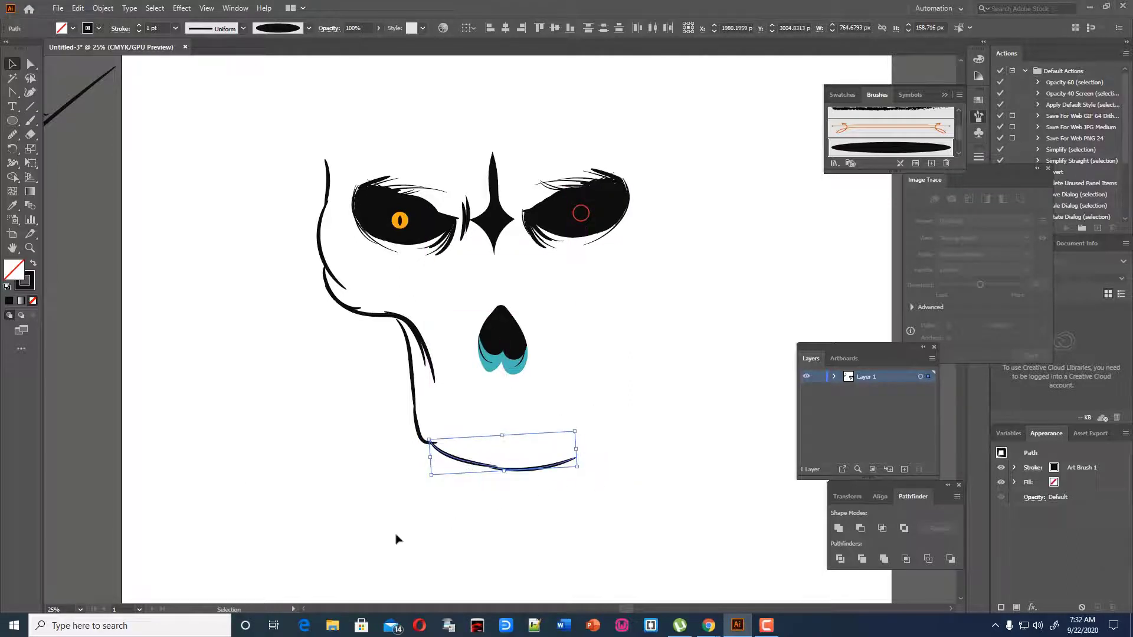
pyautogui.press('Delete')
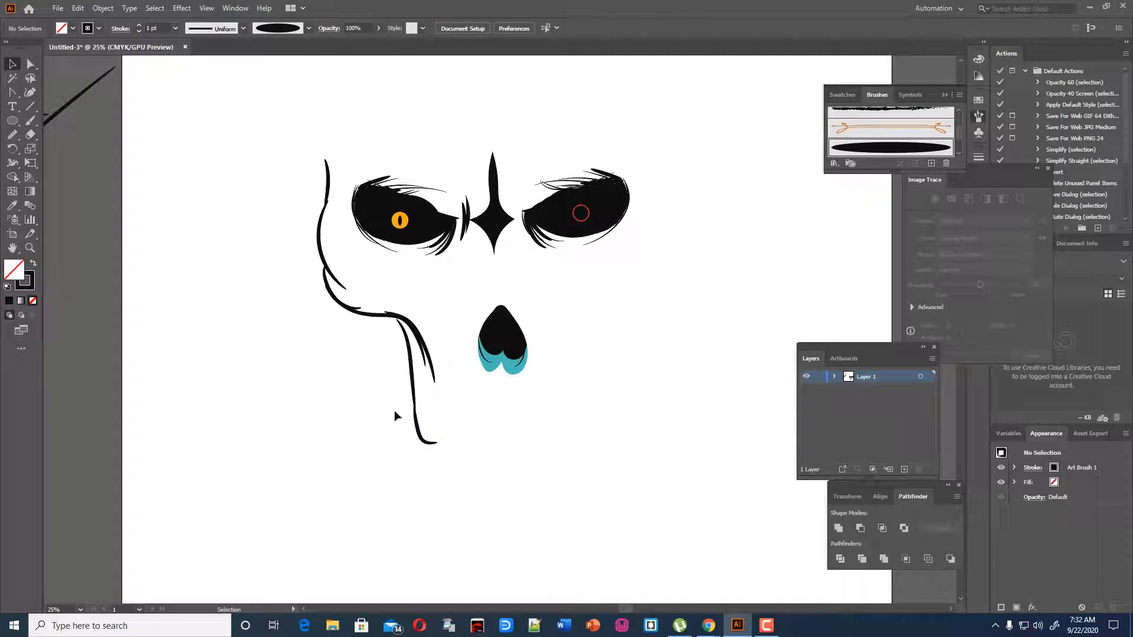
pyautogui.click(12, 93)
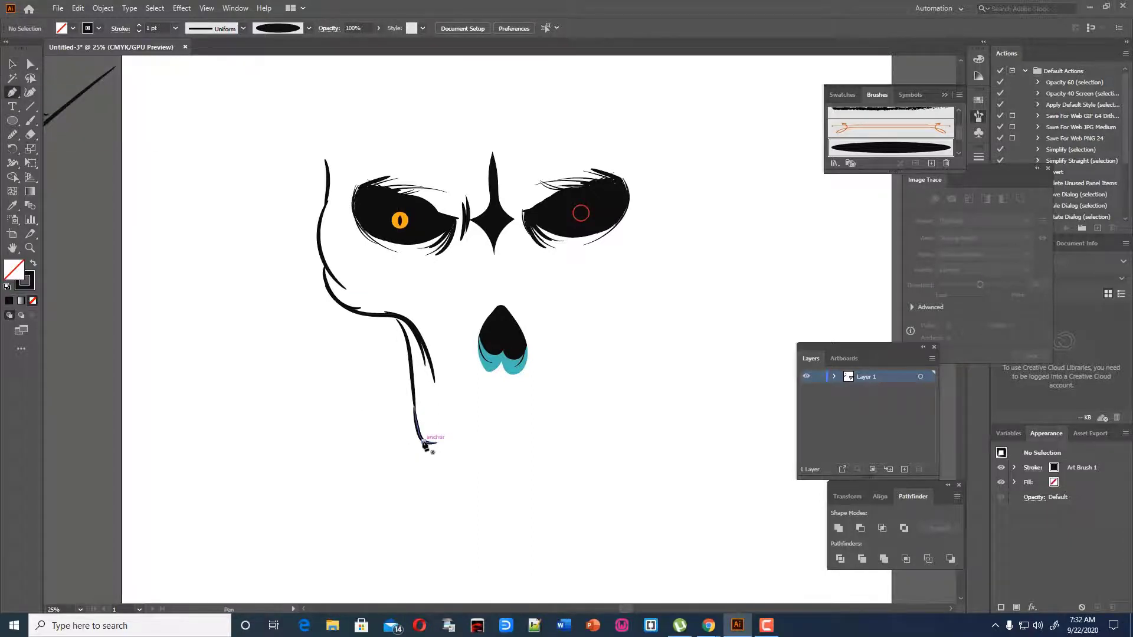
pyautogui.click(425, 443)
pyautogui.moveTo(519, 491); pyautogui.dragTo(537, 495)
pyautogui.moveTo(610, 444); pyautogui.dragTo(621, 427)
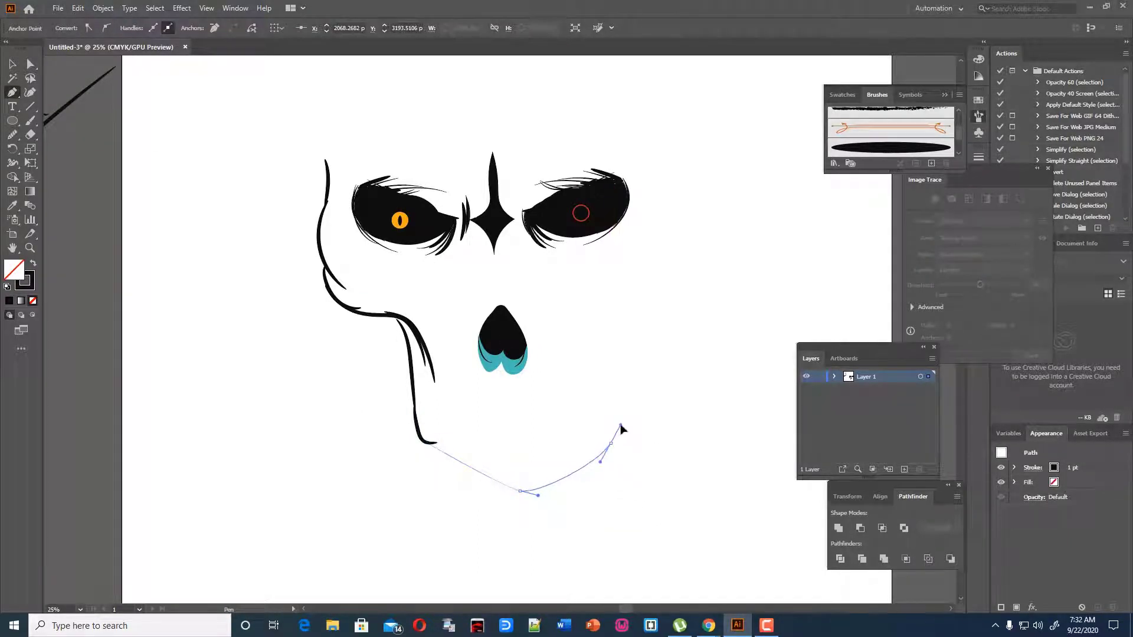
pyautogui.click(608, 406)
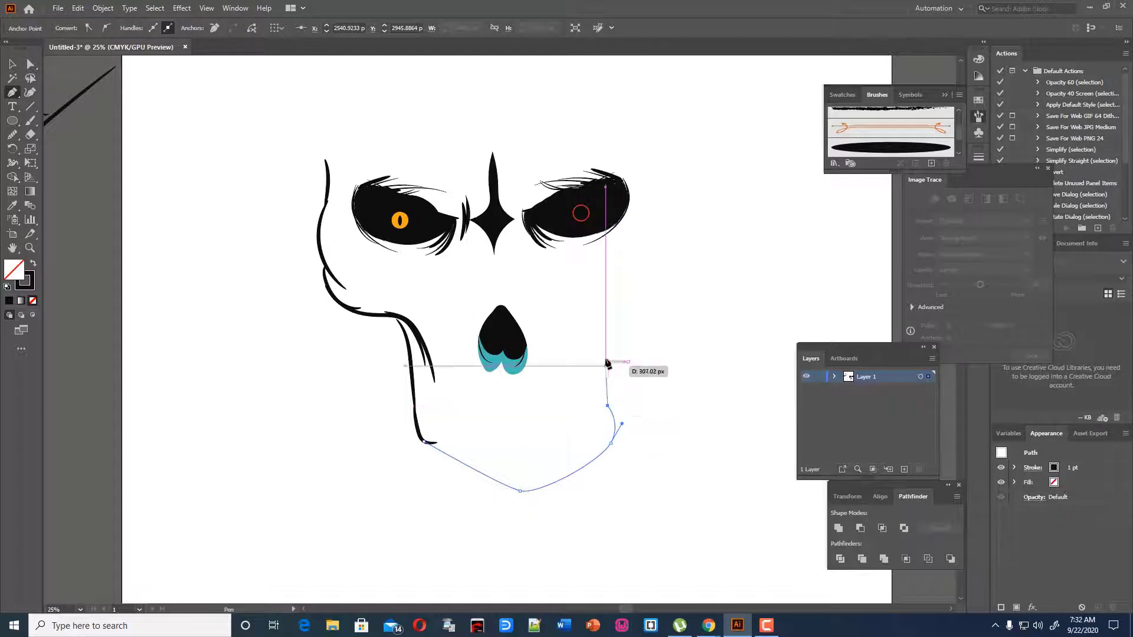
pyautogui.moveTo(605, 324); pyautogui.dragTo(614, 314)
pyautogui.click(15, 71)
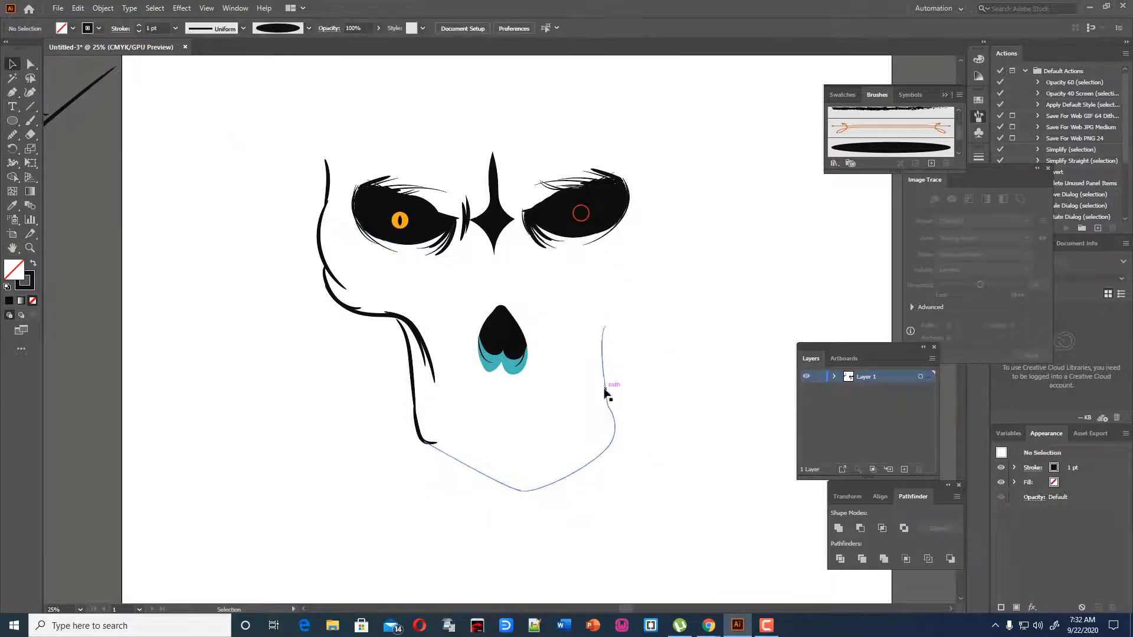
pyautogui.hotkey('ctrl', 'z')
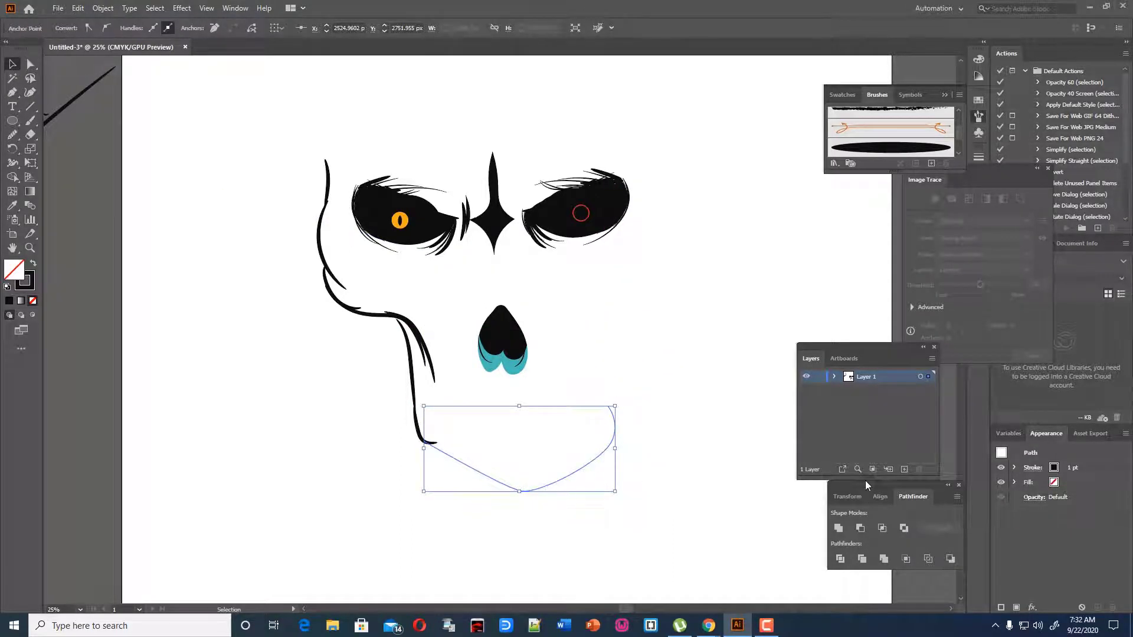
pyautogui.hotkey('ctrl', 'z')
pyautogui.hotkey('ctrl', 'z')
# - Paint a scalloped chin line starting at the lower end of the left jaw
pyautogui.press('b')
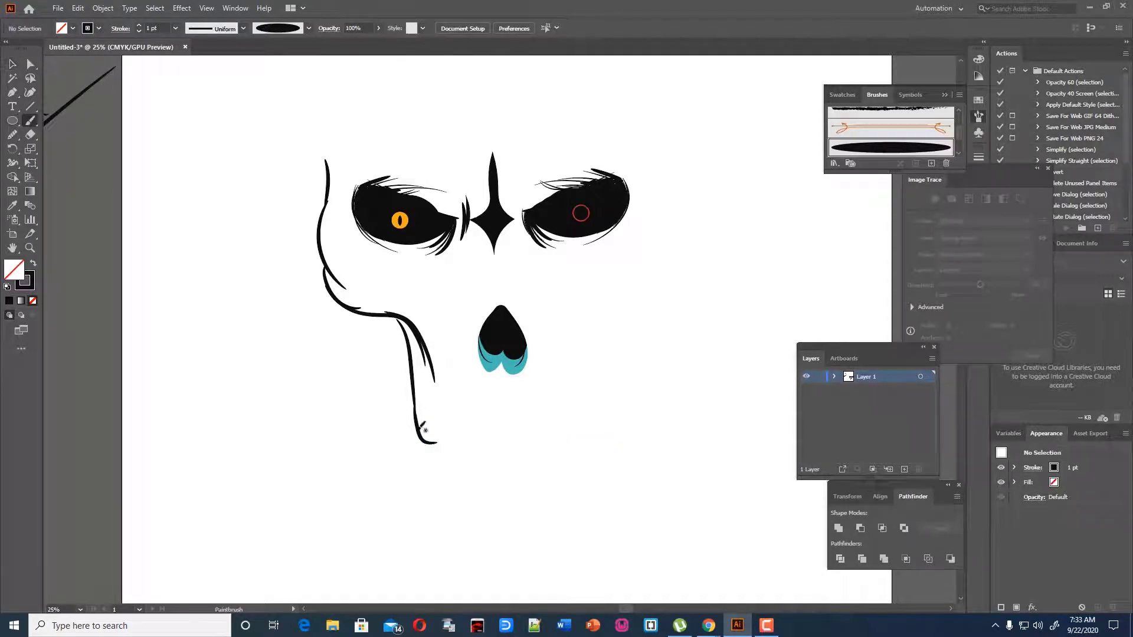
pyautogui.moveTo(451, 455); pyautogui.dragTo(464, 458)
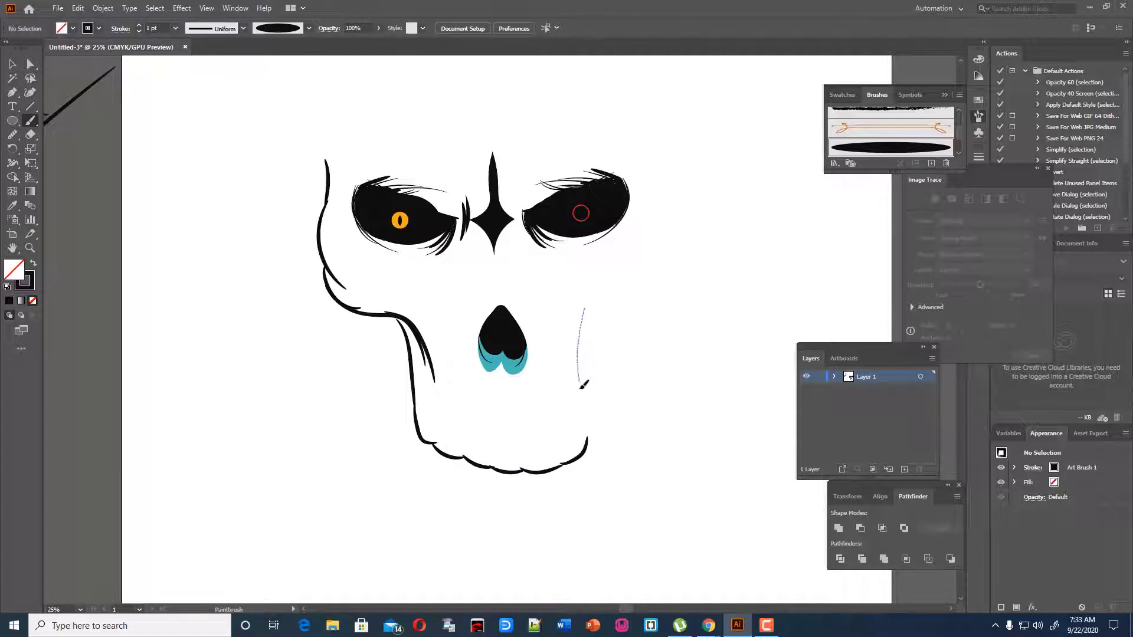
pyautogui.moveTo(583, 384); pyautogui.dragTo(588, 450)
pyautogui.moveTo(615, 296); pyautogui.dragTo(639, 291)
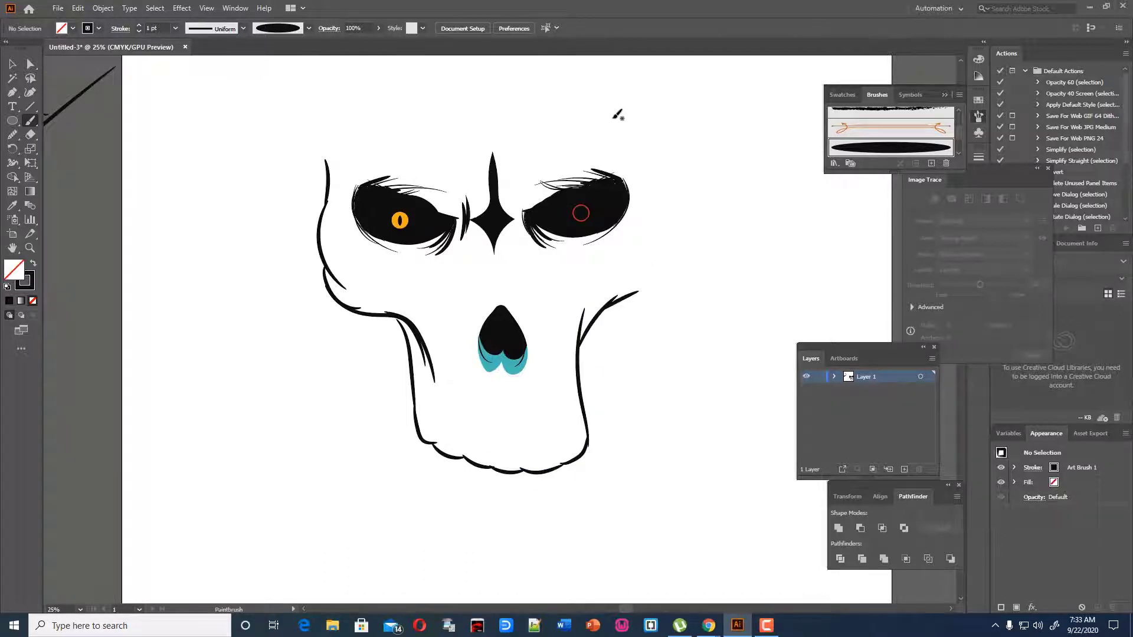
pyautogui.moveTo(619, 107); pyautogui.dragTo(635, 180)
pyautogui.moveTo(638, 142)
pyautogui.mouseDown()
pyautogui.moveTo(627, 256)
pyautogui.moveTo(643, 241)
pyautogui.moveTo(601, 275)
pyautogui.mouseUp()
pyautogui.moveTo(653, 207); pyautogui.dragTo(614, 300)
pyautogui.click(13, 66)
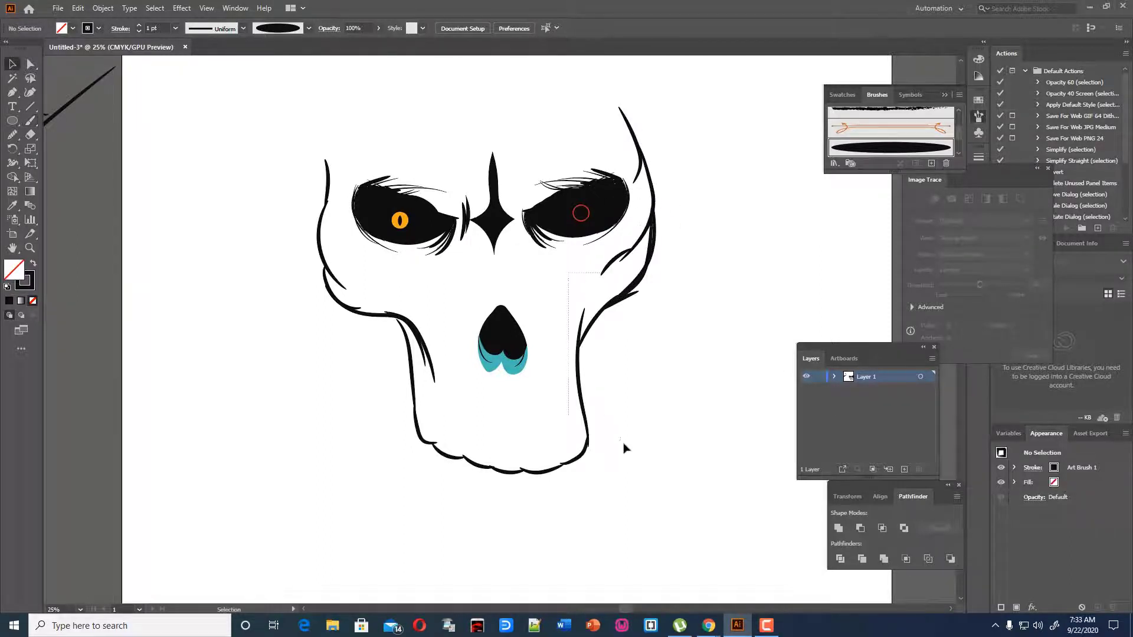
pyautogui.moveTo(624, 448); pyautogui.dragTo(625, 452)
pyautogui.press('Delete')
pyautogui.click(651, 214)
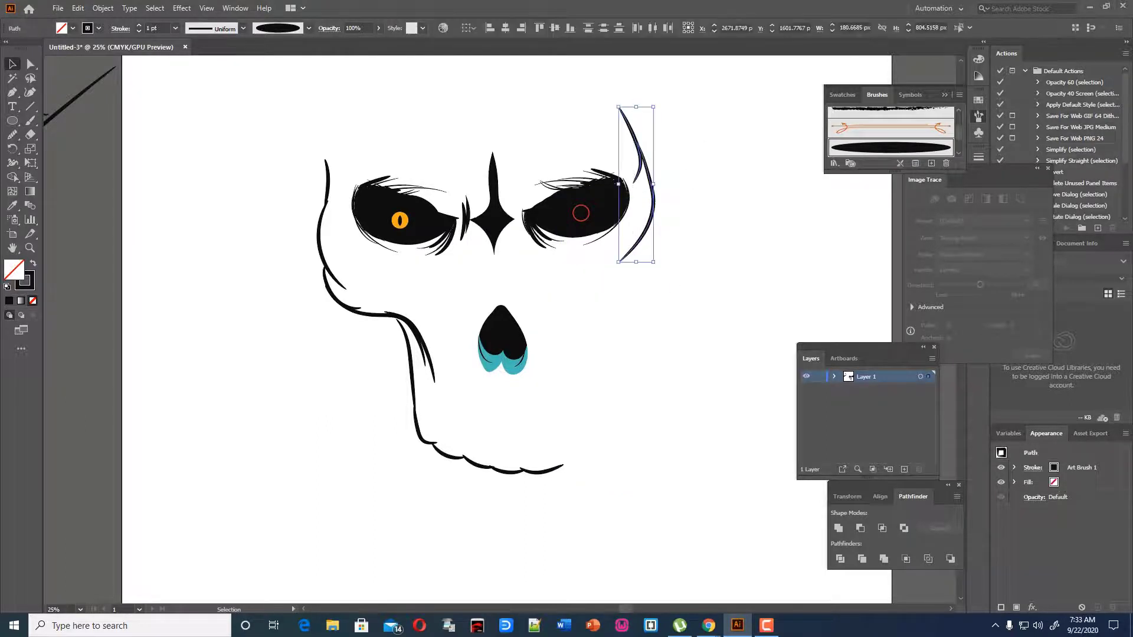
pyautogui.press('Delete')
# - Show the rulers and place horizontal guides at the heights of the left temple notch and the lower cheek corner
pyautogui.hotkey('ctrl', 'r')
pyautogui.moveTo(389, 208); pyautogui.dragTo(392, 203)
pyautogui.moveTo(331, 61); pyautogui.dragTo(378, 318)
# - Paint the skull's right contour from temple over cheek to jaw, aligning its corners with the two guides
pyautogui.click(30, 120)
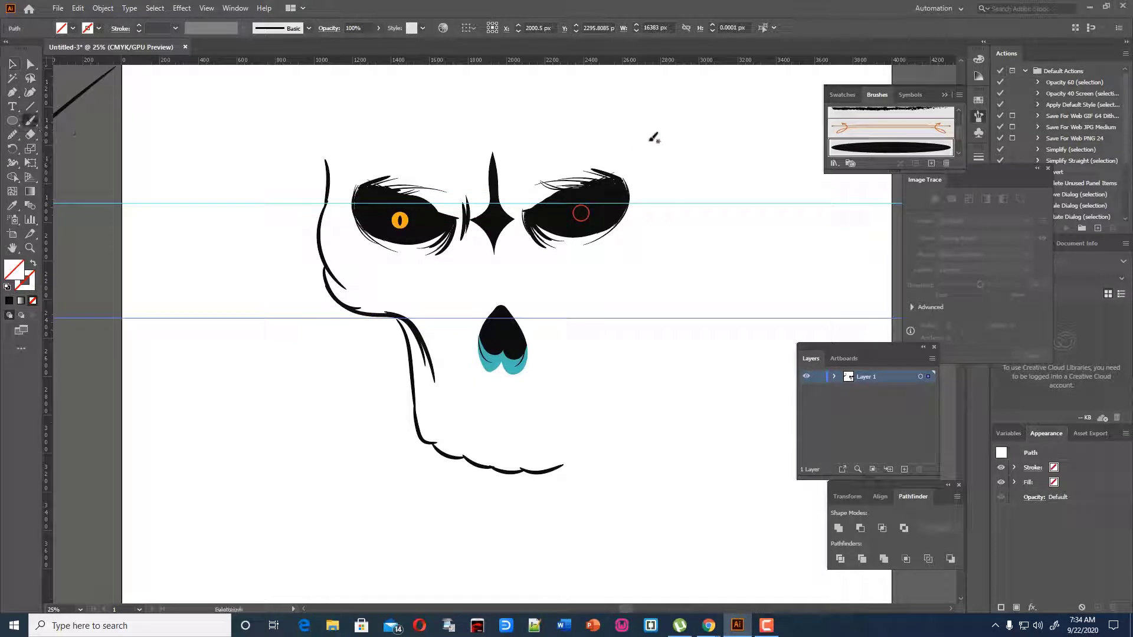
pyautogui.moveTo(636, 150); pyautogui.dragTo(642, 200)
pyautogui.moveTo(618, 328); pyautogui.dragTo(620, 332)
pyautogui.hotkey('ctrl', 'z')
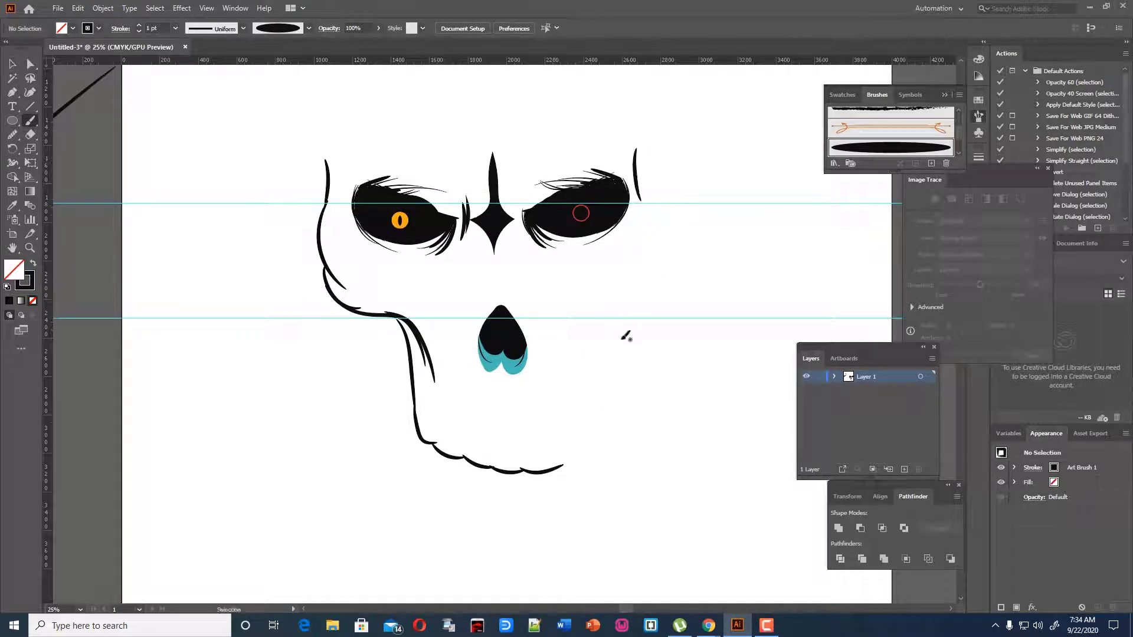
pyautogui.moveTo(649, 204)
pyautogui.mouseDown()
pyautogui.moveTo(606, 263)
pyautogui.moveTo(612, 319)
pyautogui.moveTo(571, 377)
pyautogui.moveTo(558, 471)
pyautogui.mouseUp()
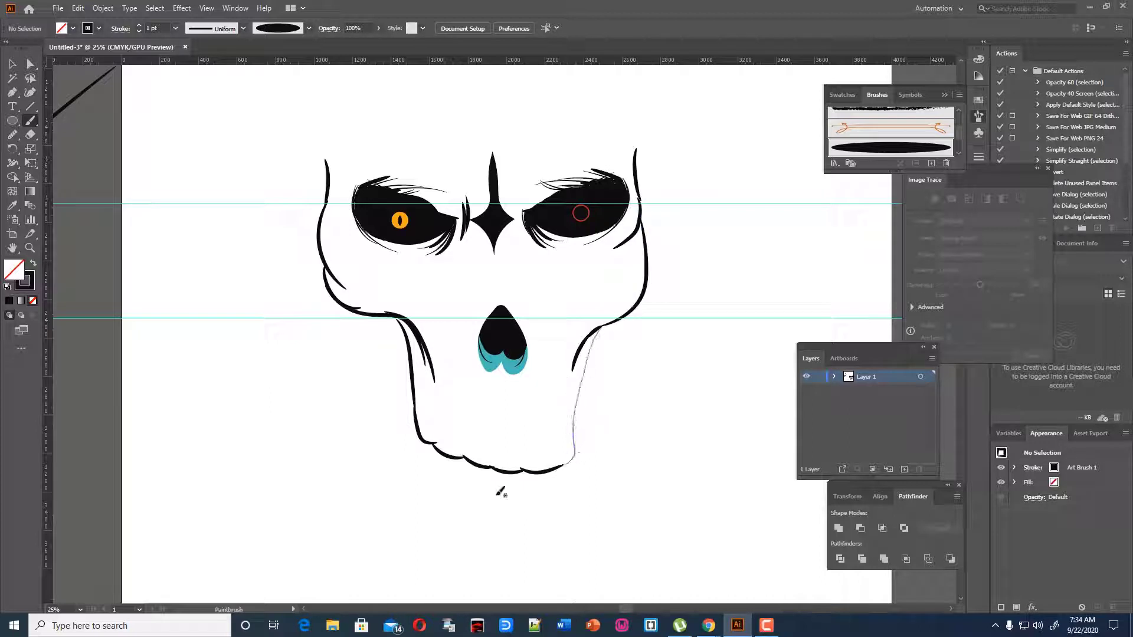
# - Select the right jaw and adjoining chin strokes and rotate them slightly to meet the cheek
pyautogui.press('v')
pyautogui.moveTo(374, 470); pyautogui.dragTo(653, 494)
pyautogui.moveTo(376, 459)
pyautogui.mouseDown()
pyautogui.moveTo(613, 484)
pyautogui.moveTo(602, 469)
pyautogui.moveTo(615, 467)
pyautogui.mouseUp()
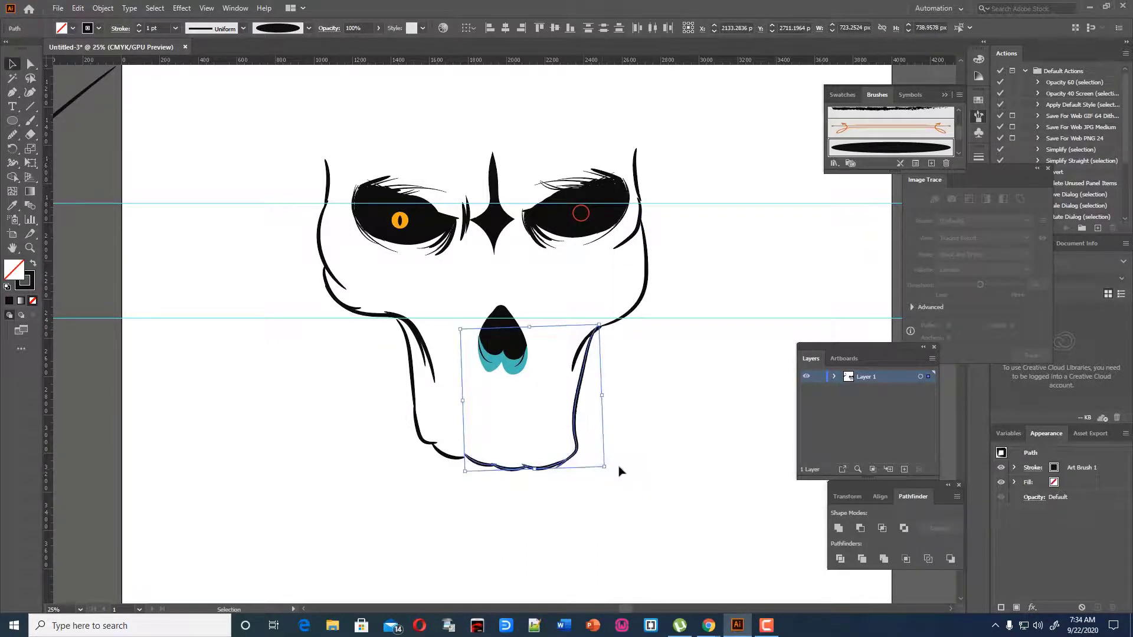
pyautogui.moveTo(598, 324); pyautogui.dragTo(595, 332)
pyautogui.click(647, 437)
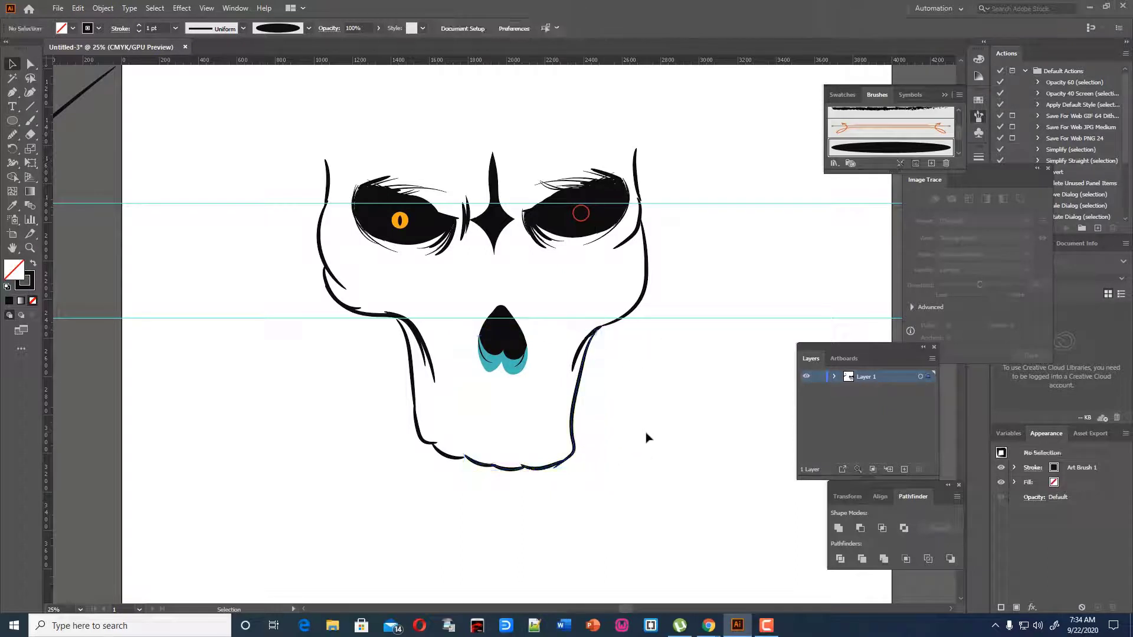
# - Select both jaw sides and the chin and stretch them slightly upward to meet the cheeks
pyautogui.moveTo(315, 417); pyautogui.dragTo(604, 468)
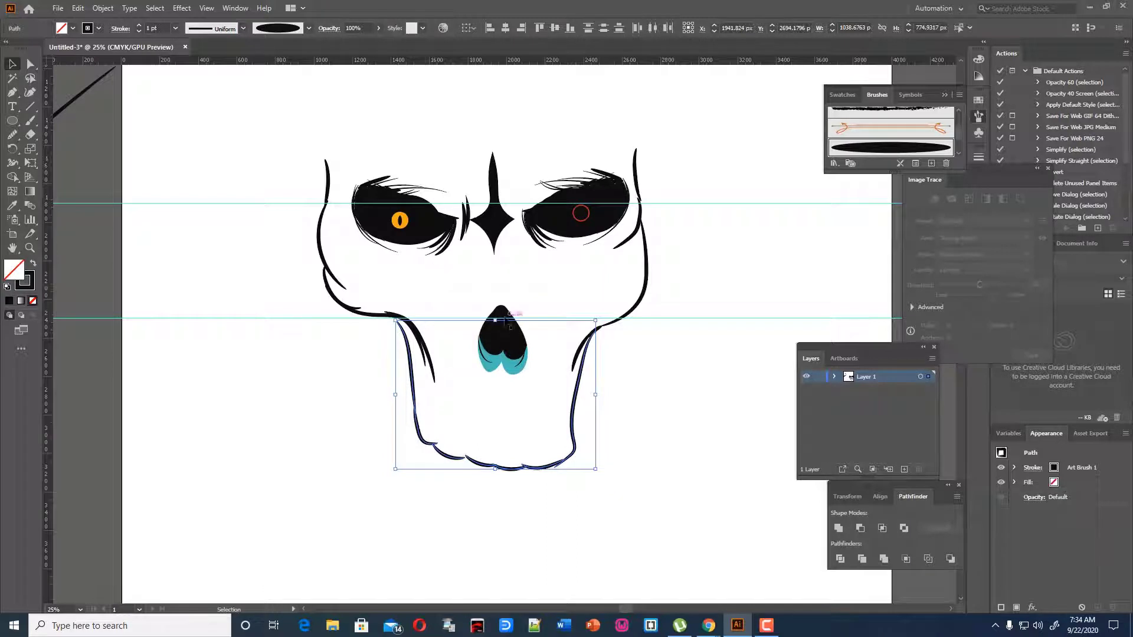
pyautogui.moveTo(496, 320); pyautogui.dragTo(495, 318)
pyautogui.click(659, 409)
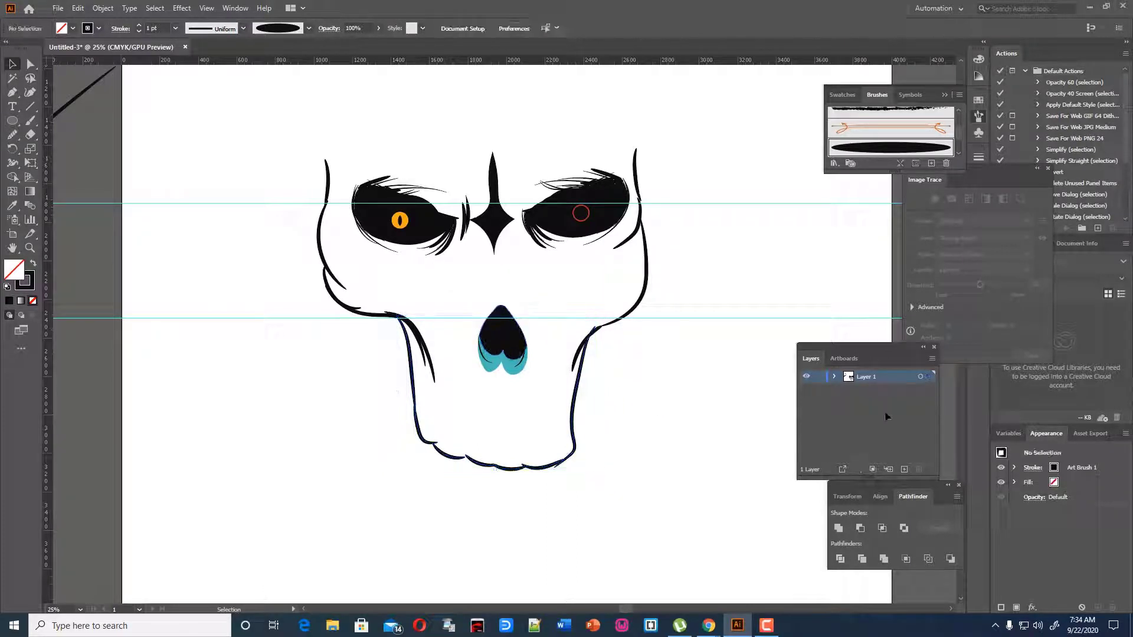
# - Paint a row of rounded teeth along the scalloped chin line, adding narrow ones at both jaw ends
pyautogui.press('b')
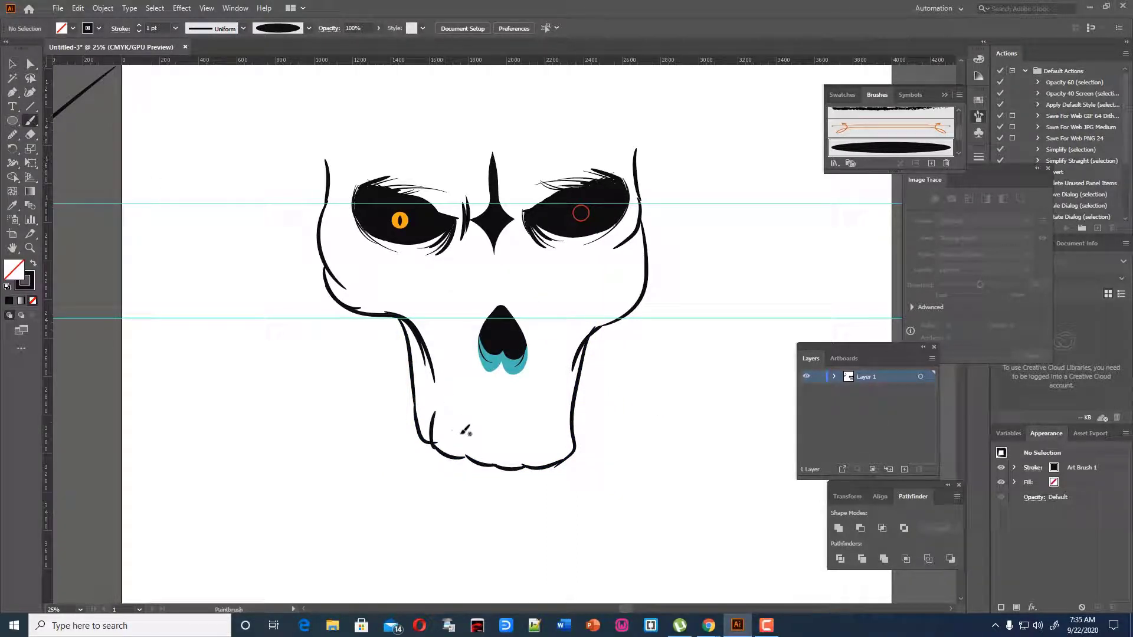
pyautogui.moveTo(459, 422); pyautogui.dragTo(465, 456)
pyautogui.moveTo(469, 426); pyautogui.dragTo(492, 463)
pyautogui.moveTo(516, 464)
pyautogui.mouseDown()
pyautogui.moveTo(524, 436)
pyautogui.moveTo(550, 464)
pyautogui.mouseUp()
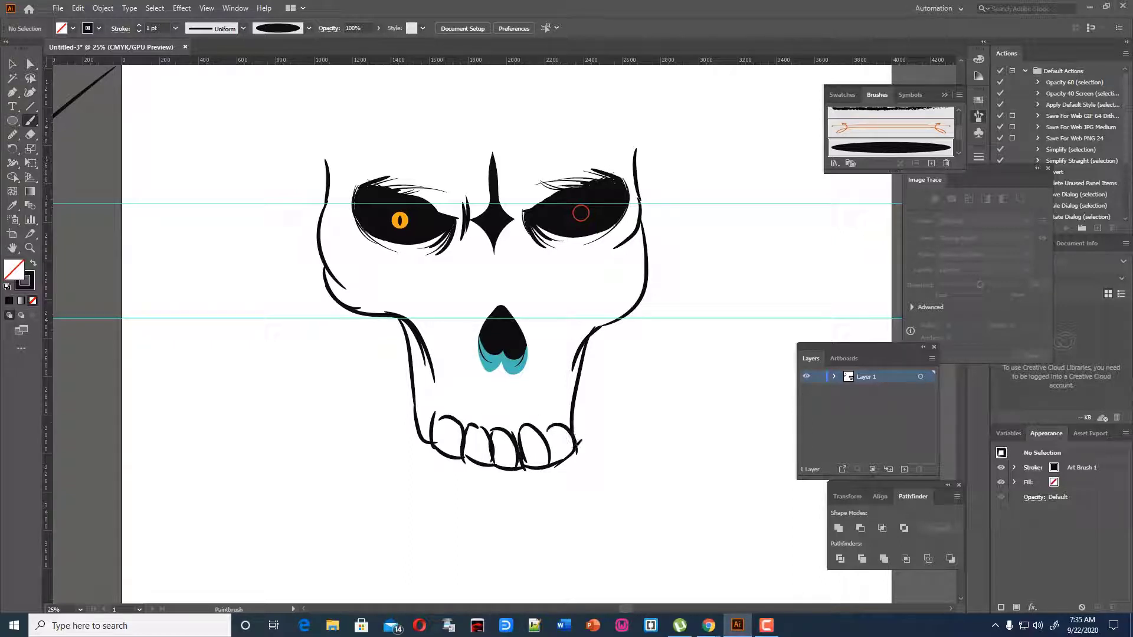
pyautogui.moveTo(429, 411); pyautogui.dragTo(437, 447)
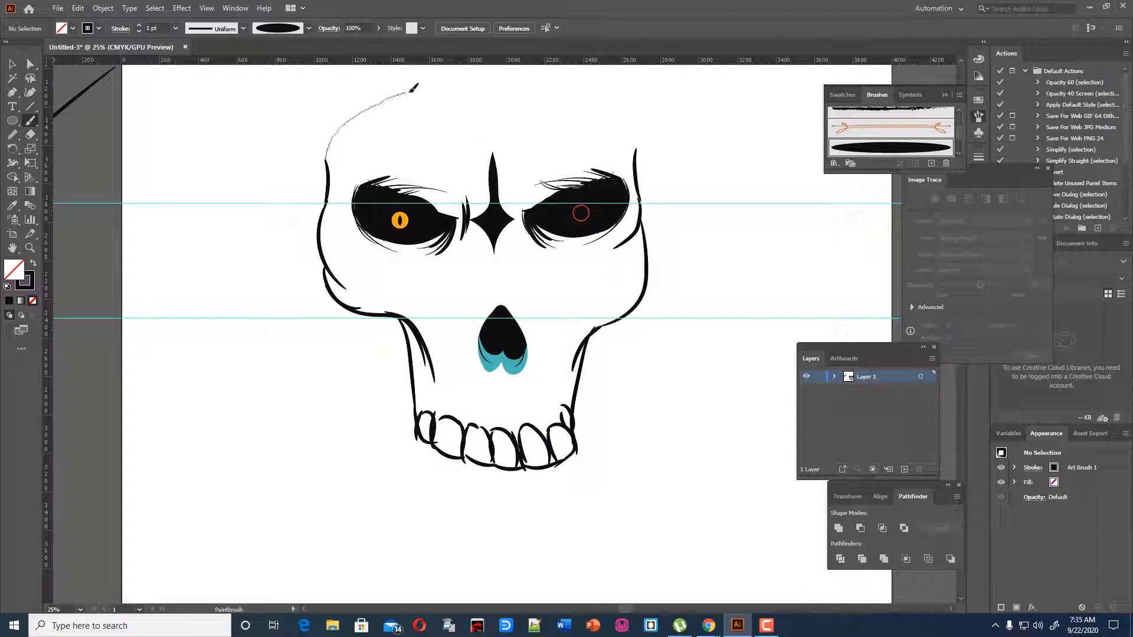
# - Paint the skull's top outline with a central dip between both temples and delete the guides
pyautogui.moveTo(414, 87)
pyautogui.mouseDown()
pyautogui.moveTo(582, 90)
pyautogui.moveTo(634, 149)
pyautogui.mouseUp()
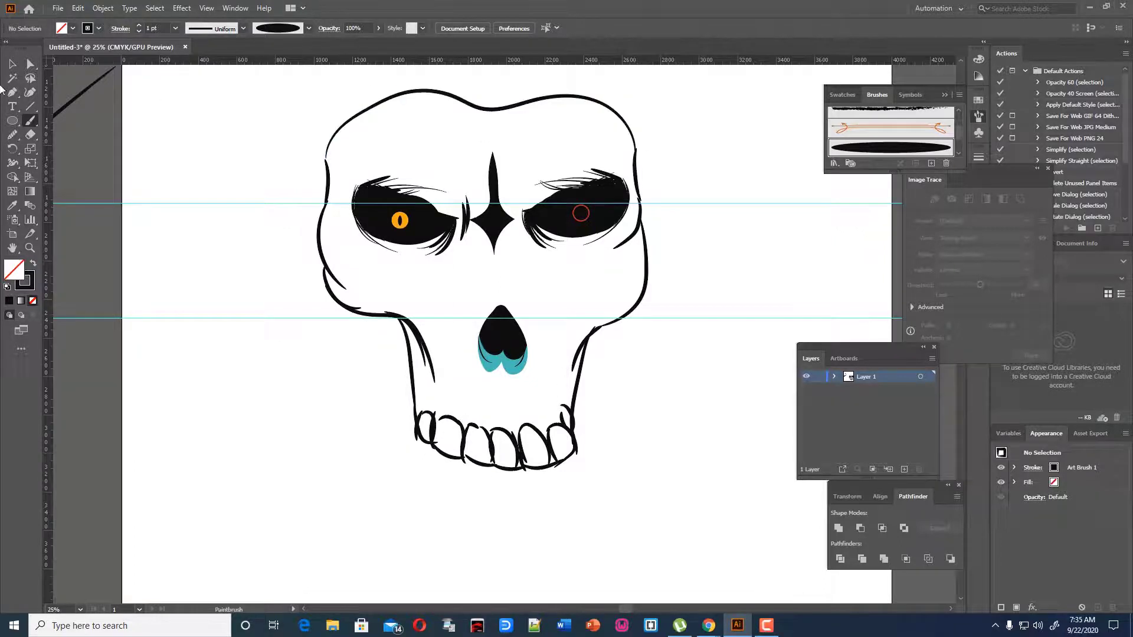
pyautogui.click(12, 64)
pyautogui.moveTo(263, 452); pyautogui.dragTo(230, 171)
pyautogui.press('Delete')
# - Select all the outer contour strokes around the skull, cheeks, jaw and chin and try to join them
pyautogui.scroll(2, 364, 151)
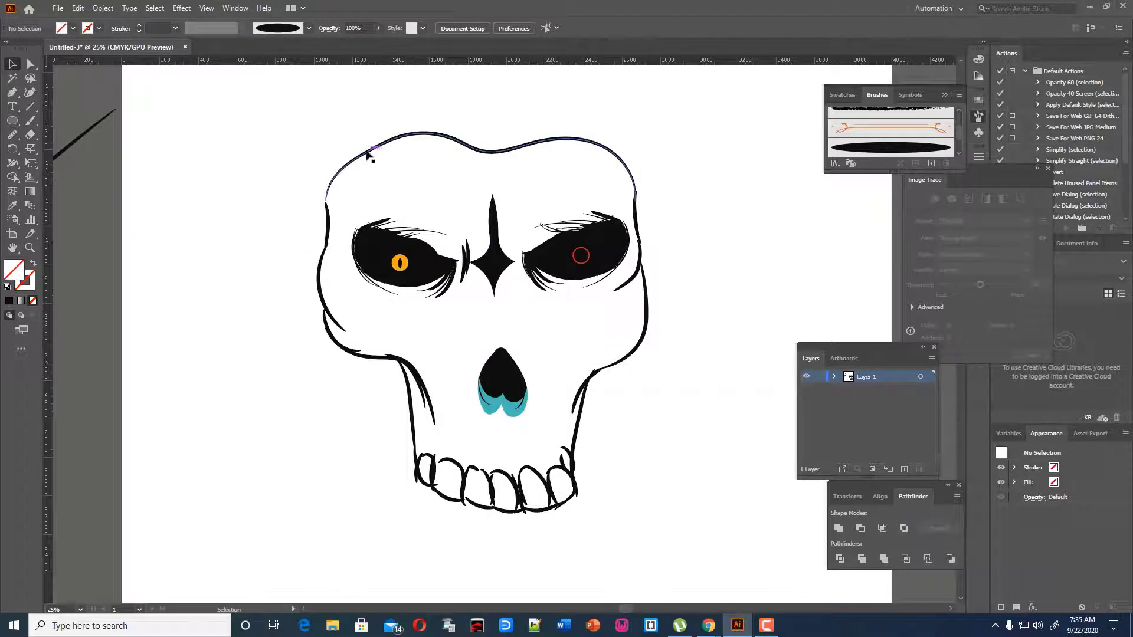
pyautogui.click(366, 151)
pyautogui.keyDown('shift'); pyautogui.click(327, 225); pyautogui.keyUp('shift')
pyautogui.keyDown('shift'); pyautogui.click(322, 299); pyautogui.keyUp('shift')
pyautogui.keyDown('shift'); pyautogui.click(344, 347); pyautogui.keyUp('shift')
pyautogui.keyDown('shift'); pyautogui.click(328, 324); pyautogui.keyUp('shift')
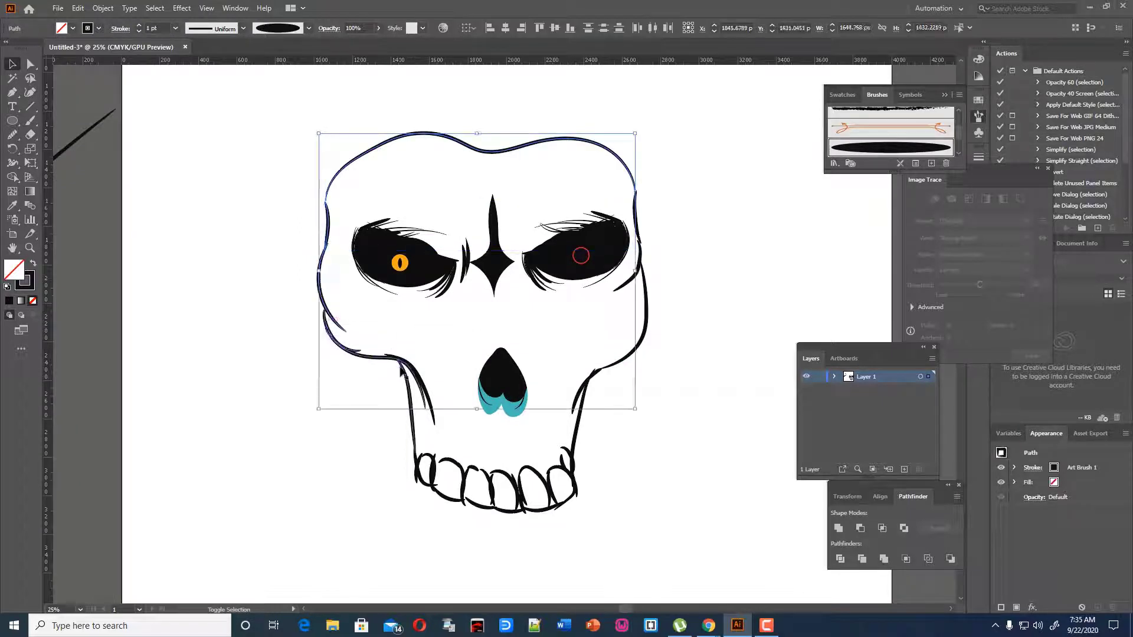
pyautogui.keyDown('shift'); pyautogui.click(403, 367); pyautogui.keyUp('shift')
pyautogui.keyDown('shift'); pyautogui.click(421, 478); pyautogui.keyUp('shift')
pyautogui.keyDown('shift'); pyautogui.click(453, 498); pyautogui.keyUp('shift')
pyautogui.keyDown('shift'); pyautogui.click(484, 505); pyautogui.keyUp('shift')
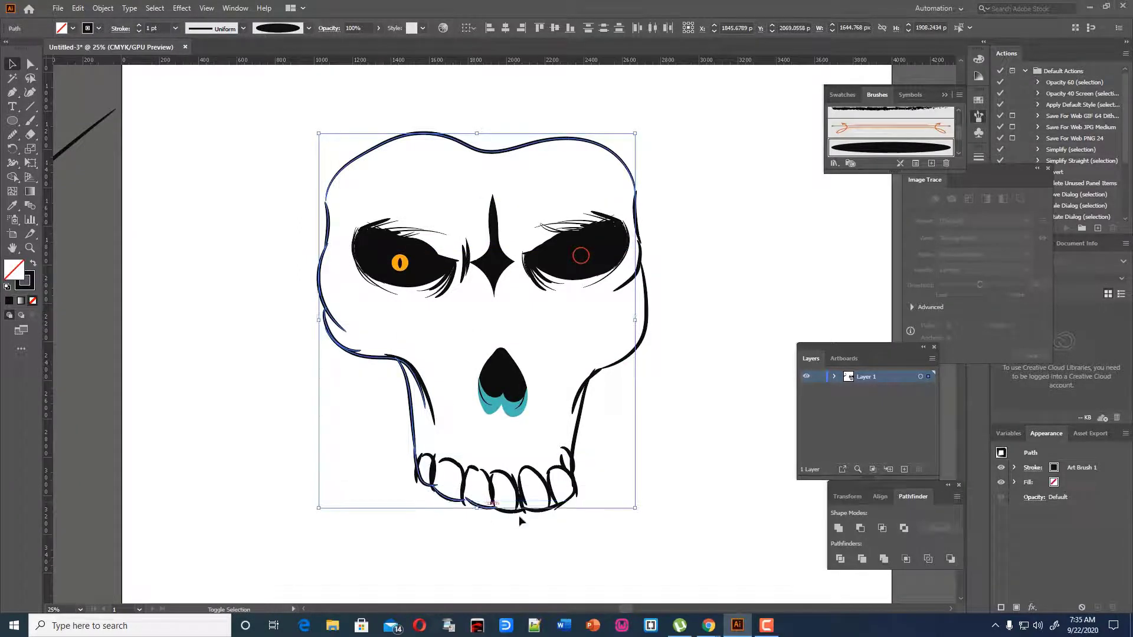
pyautogui.keyDown('shift'); pyautogui.click(527, 512); pyautogui.keyUp('shift')
pyautogui.keyDown('shift'); pyautogui.click(577, 502); pyautogui.keyUp('shift')
pyautogui.keyDown('shift'); pyautogui.click(634, 350); pyautogui.keyUp('shift')
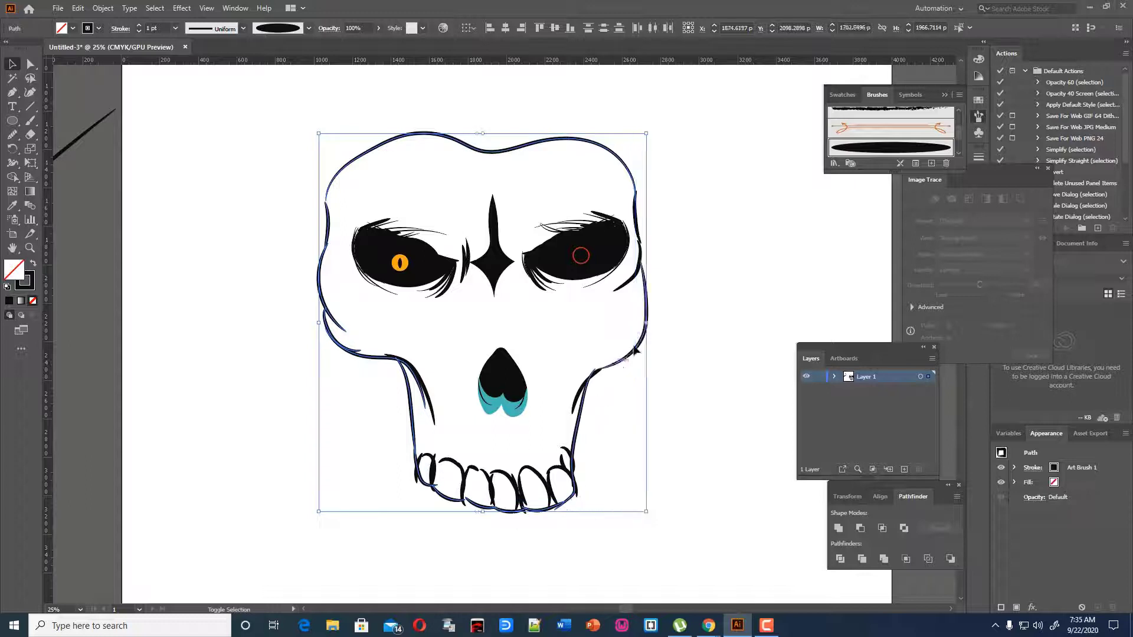
pyautogui.keyDown('shift'); pyautogui.click(640, 204); pyautogui.keyUp('shift')
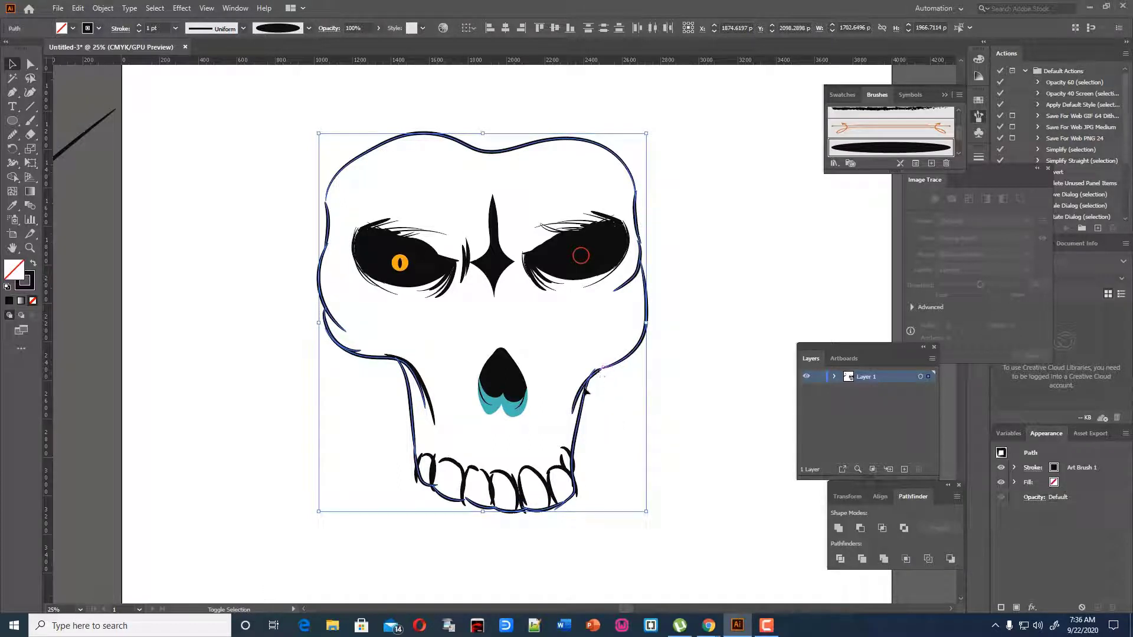
pyautogui.keyDown('shift'); pyautogui.click(580, 393); pyautogui.keyUp('shift')
pyautogui.rightClick(605, 366)
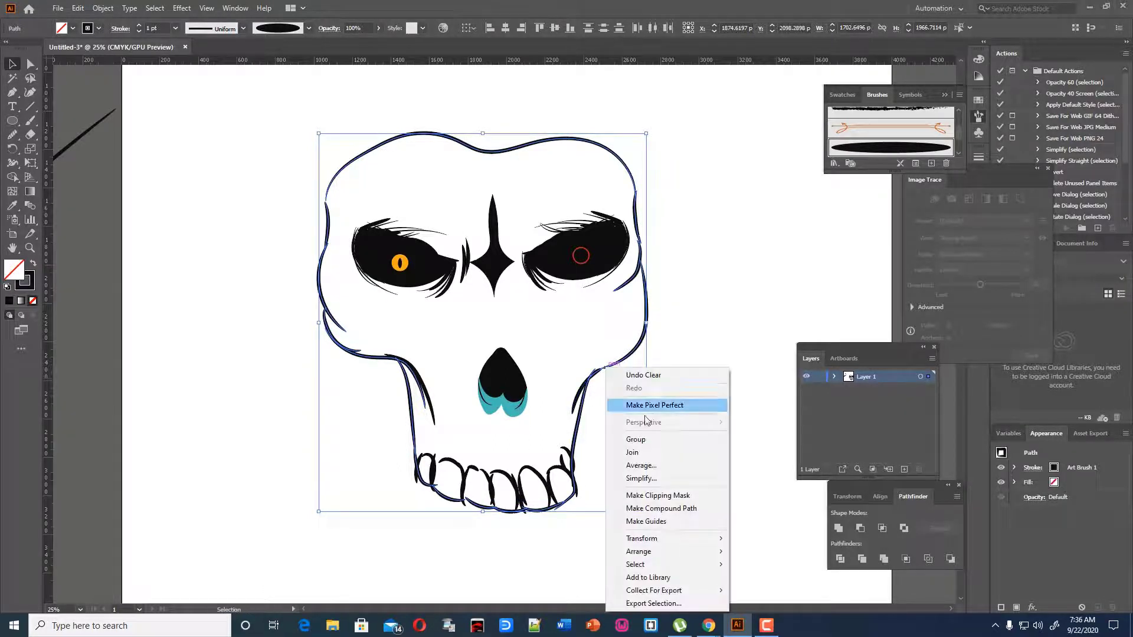
pyautogui.click(640, 453)
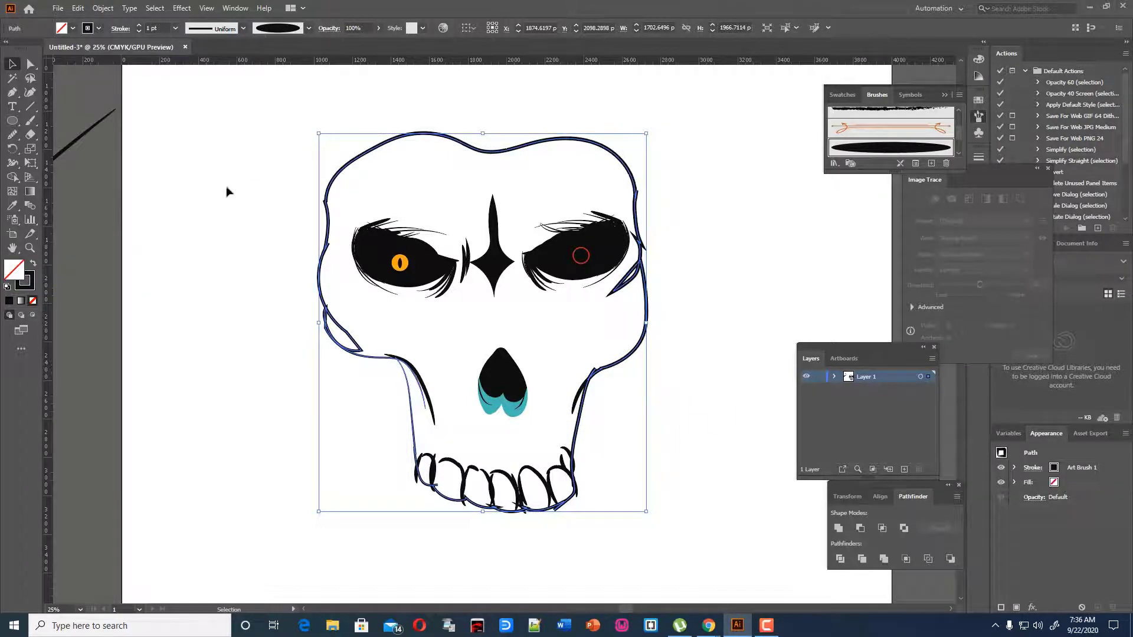
# - Undo the join of the contour strokes and clear the selection
pyautogui.scroll(5, 280, 313)
pyautogui.scroll(-3, 387, 365)
pyautogui.moveTo(624, 608); pyautogui.dragTo(601, 608)
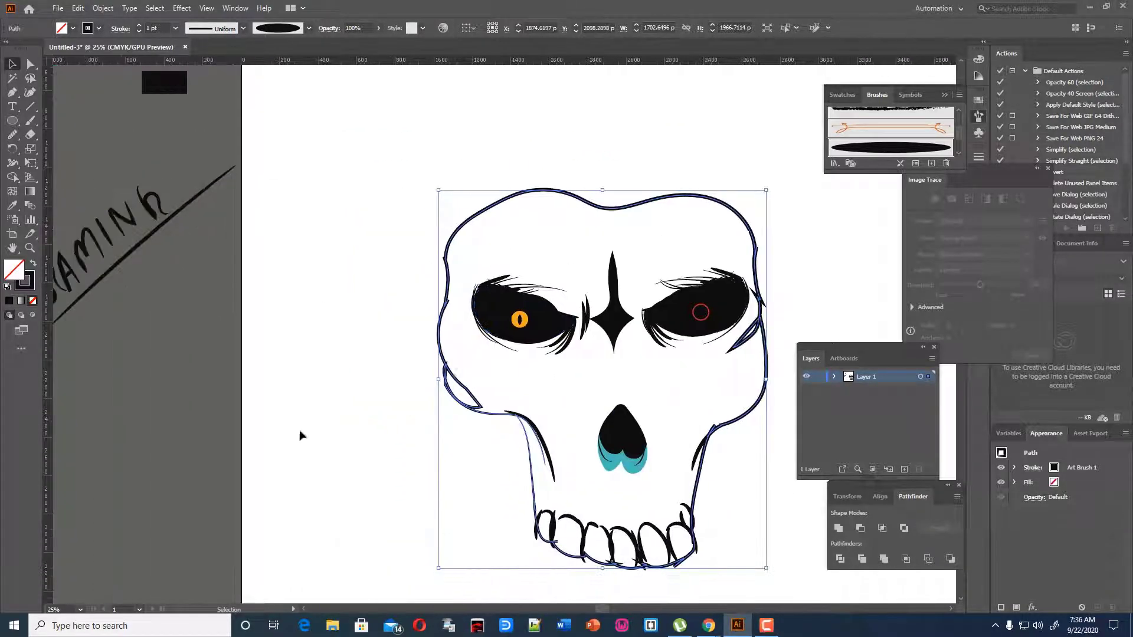
pyautogui.scroll(4, 299, 435)
pyautogui.scroll(-4, 260, 342)
pyautogui.scroll(-1, 268, 325)
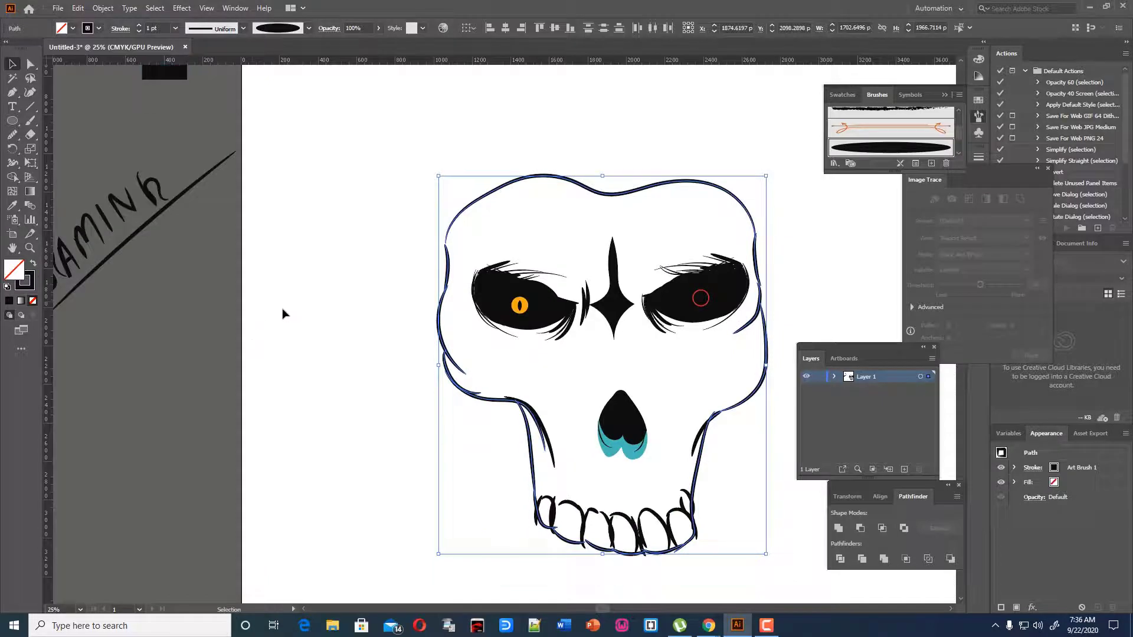
pyautogui.click(281, 313)
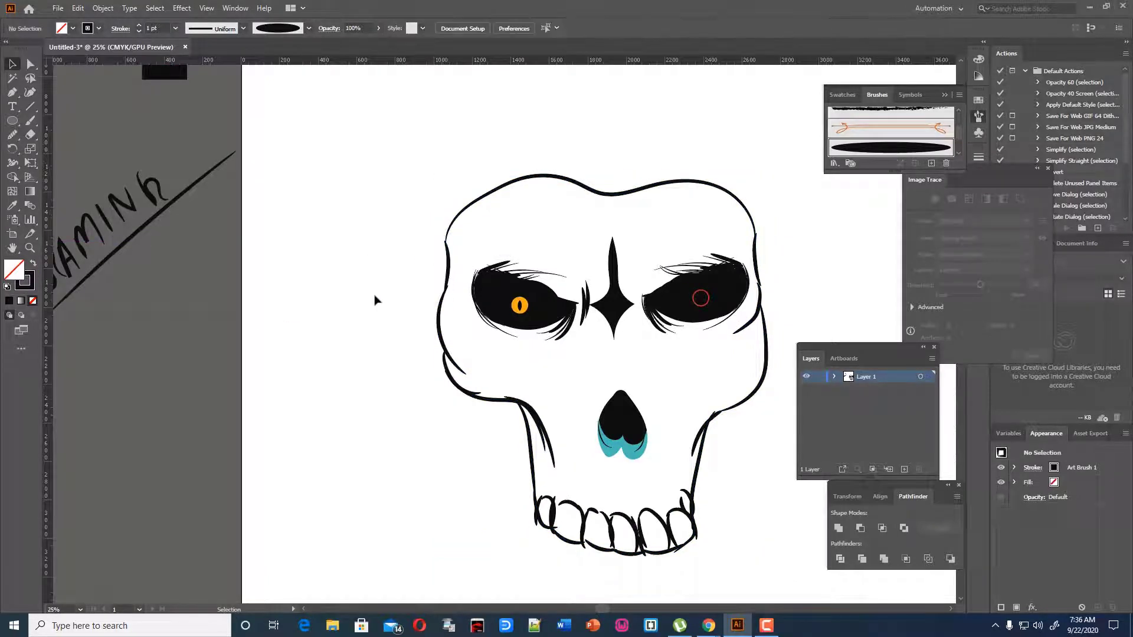
# - Reselect the contour strokes from forehead to chin and expand their appearance into filled shapes
pyautogui.click(472, 204)
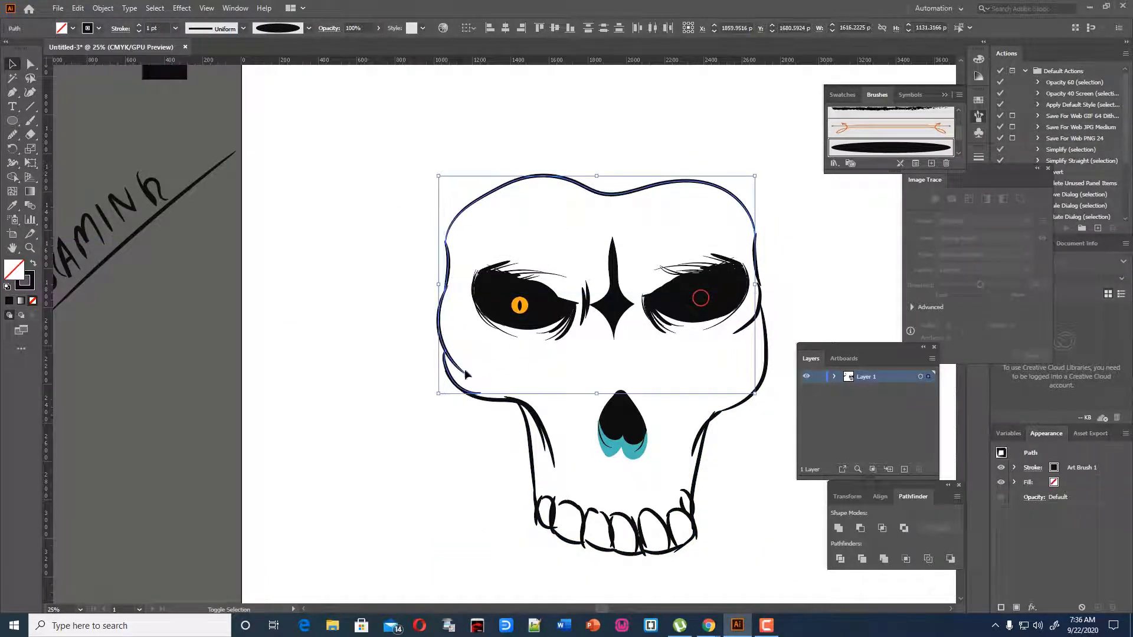
pyautogui.moveTo(512, 412); pyautogui.dragTo(507, 407)
pyautogui.hotkey('ctrl', 'z')
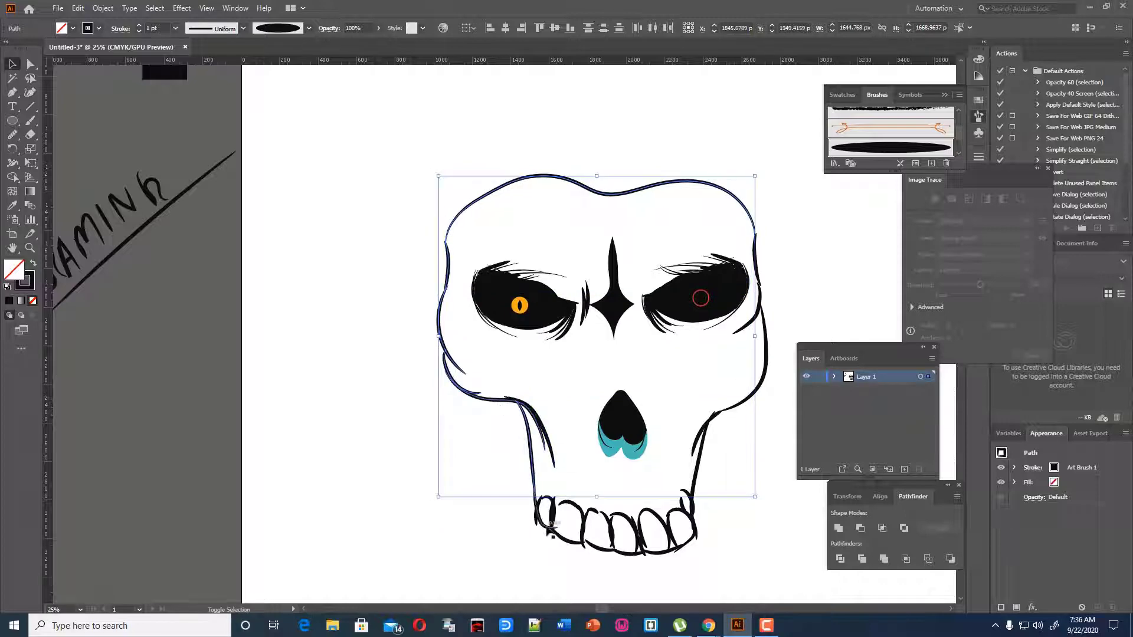
pyautogui.keyDown('shift'); pyautogui.click(540, 523); pyautogui.keyUp('shift')
pyautogui.keyDown('shift'); pyautogui.click(565, 542); pyautogui.keyUp('shift')
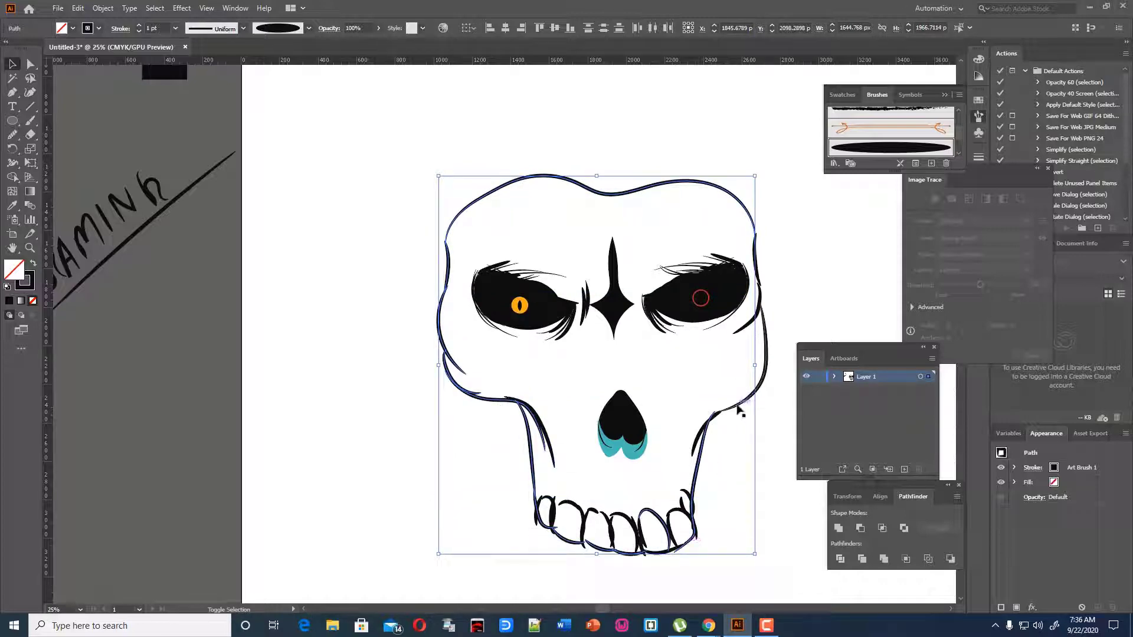
pyautogui.keyDown('shift'); pyautogui.click(765, 310); pyautogui.keyUp('shift')
pyautogui.click(103, 7)
pyautogui.click(119, 65)
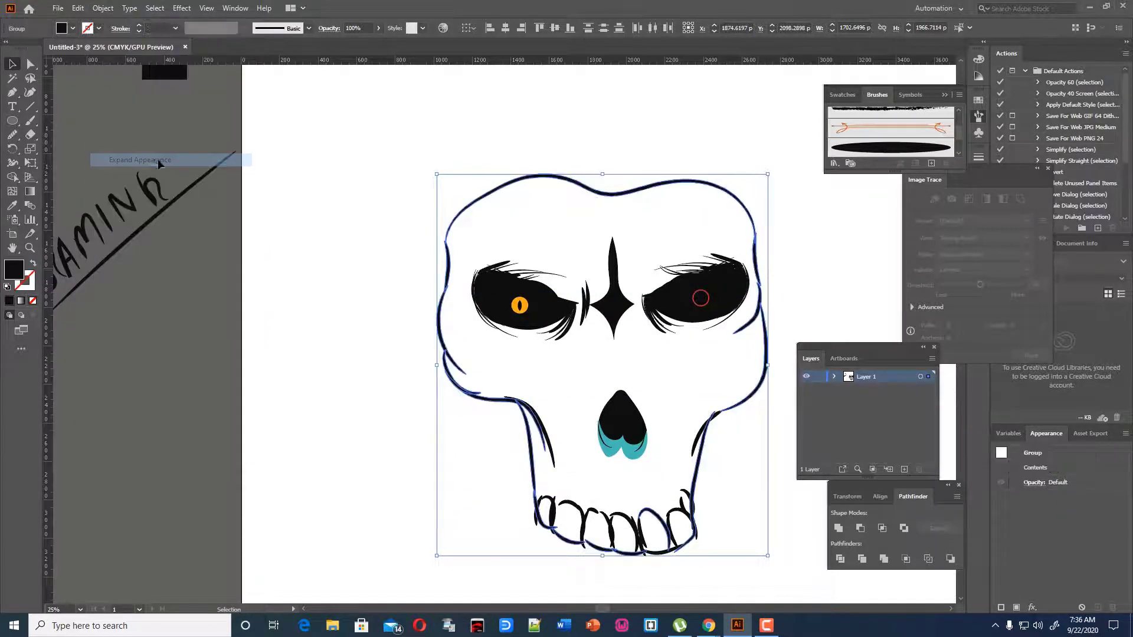
# - Turn the expanded contour into a Live Paint group and try to fill the forehead with the teal swatch color
pyautogui.click(100, 7)
pyautogui.click(395, 121)
pyautogui.scroll(3, 395, 121)
pyautogui.moveTo(13, 177); pyautogui.dragTo(69, 192)
pyautogui.keyDown('alt'); pyautogui.click(166, 112); pyautogui.keyUp('alt')
pyautogui.click(624, 341)
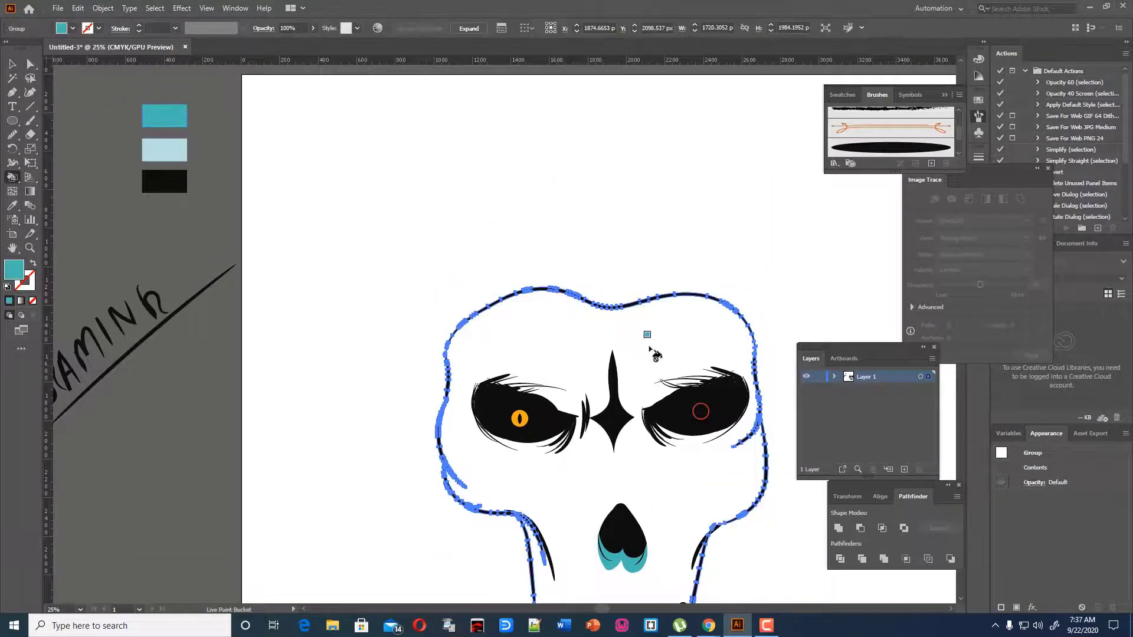
pyautogui.scroll(-1, 652, 348)
pyautogui.scroll(-1, 702, 466)
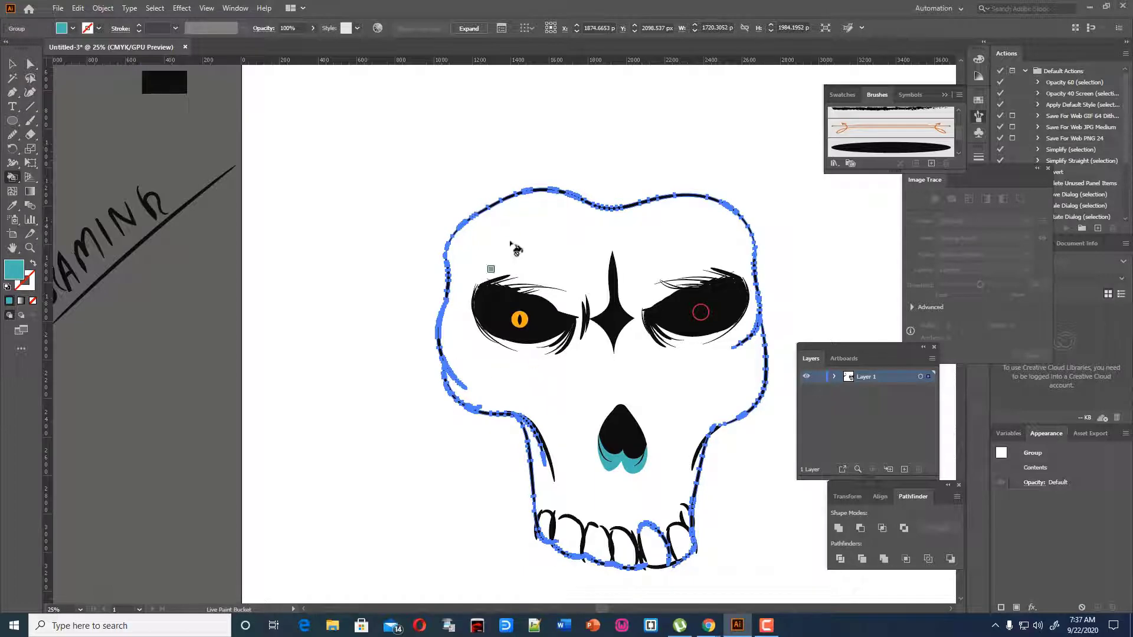
pyautogui.press('v')
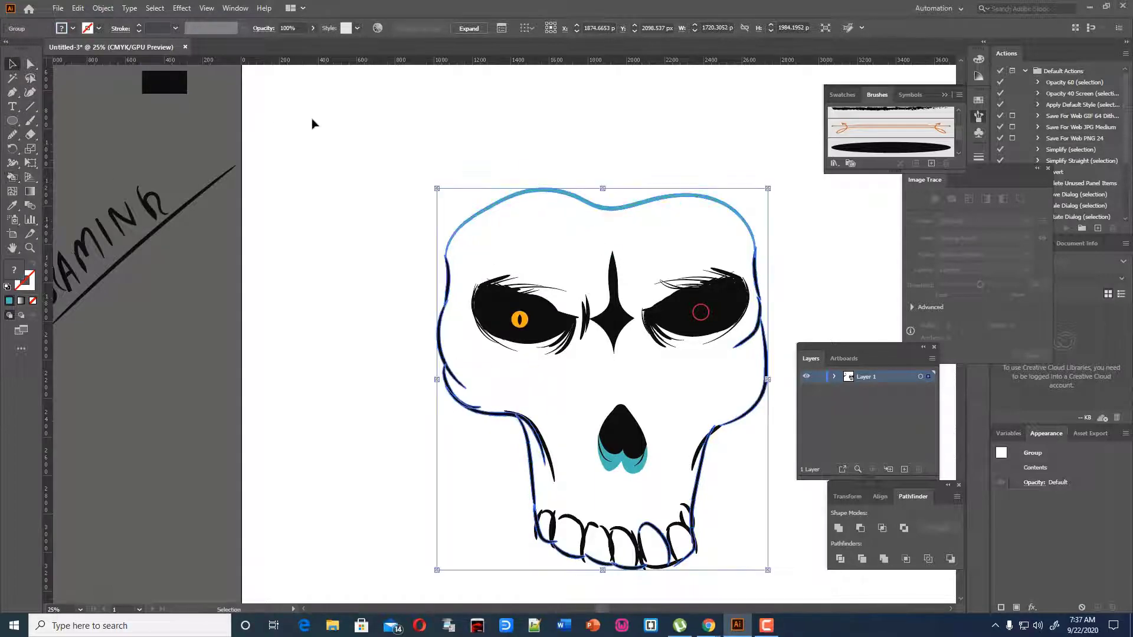
pyautogui.click(294, 342)
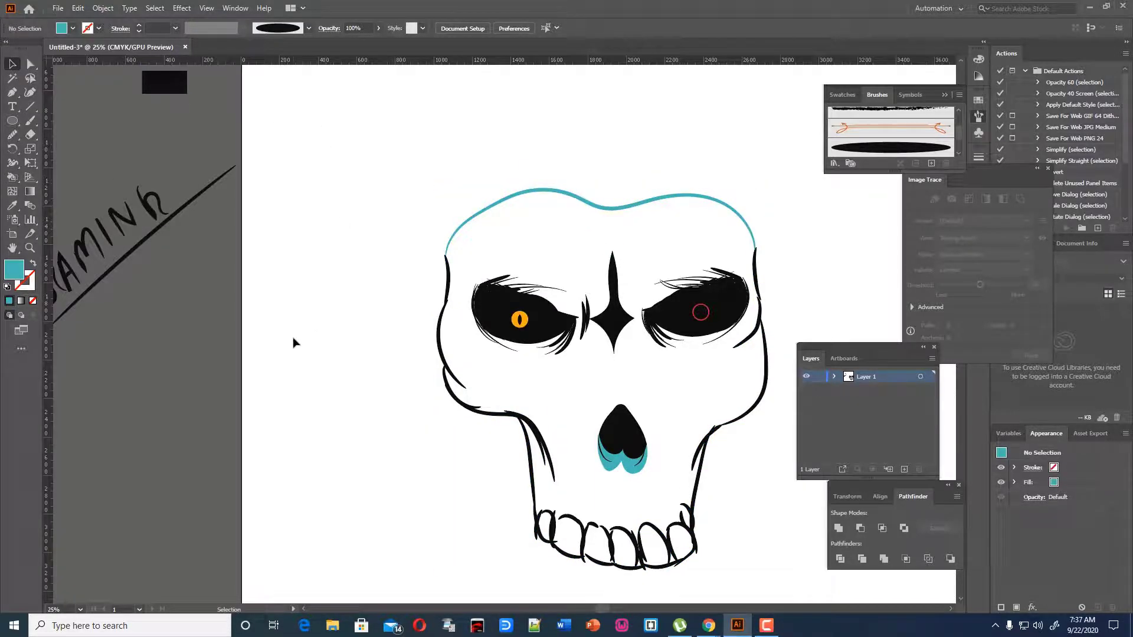
# - Undo the Live Paint fill and expansion, and continue undoing through the top outline, teeth and right jaw strokes
pyautogui.hotkey('ctrl', 'z')
pyautogui.scroll(-1, 766, 360)
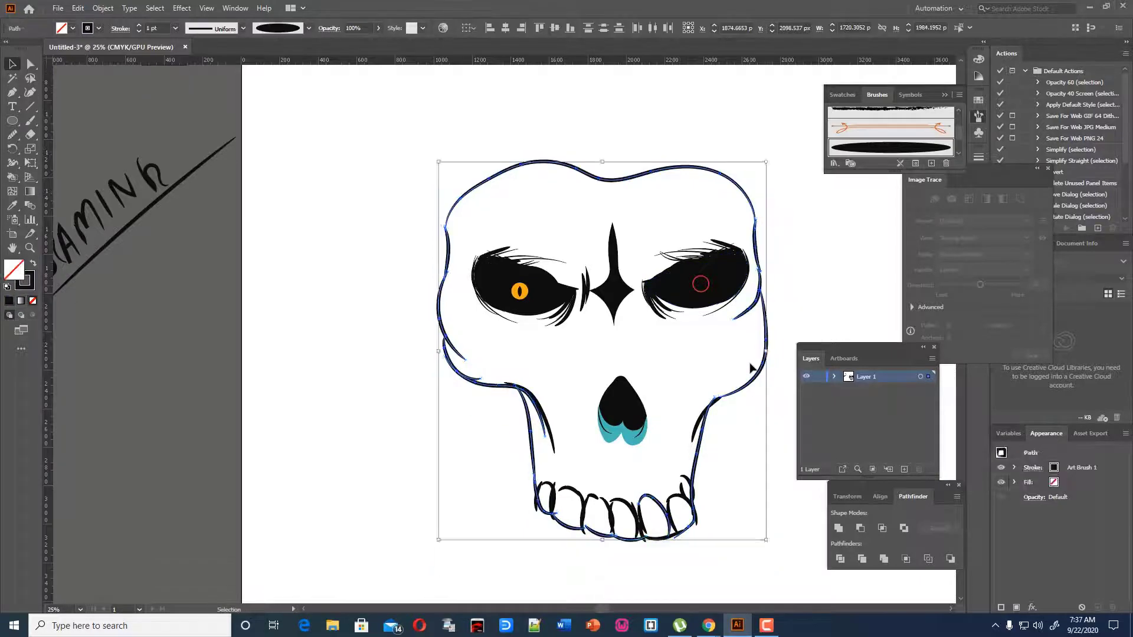
pyautogui.hotkey('ctrl', 'z')
pyautogui.hotkey('ctrl', 'z')
pyautogui.hotkey('ctrl', 'z')
pyautogui.hotkey('ctrl', 'z')
pyautogui.hotkey('ctrl', 'z')
pyautogui.hotkey('ctrl', 'z')
pyautogui.hotkey('ctrl', 'z')
pyautogui.hotkey('ctrl', 'z')
pyautogui.hotkey('ctrl', 'z')
pyautogui.hotkey('ctrl', 'z')
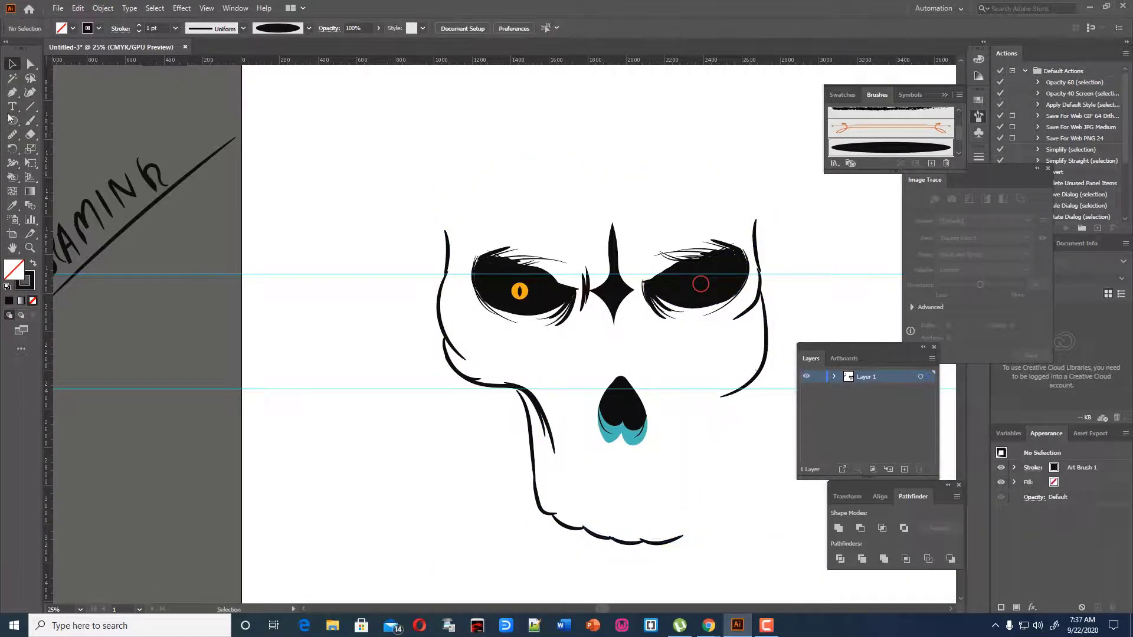
pyautogui.scroll(-3, 465, 387)
pyautogui.hotkey('ctrl', 'z')
pyautogui.hotkey('ctrl', 'z')
pyautogui.scroll(2, 10, 558)
pyautogui.hotkey('ctrl', 'z')
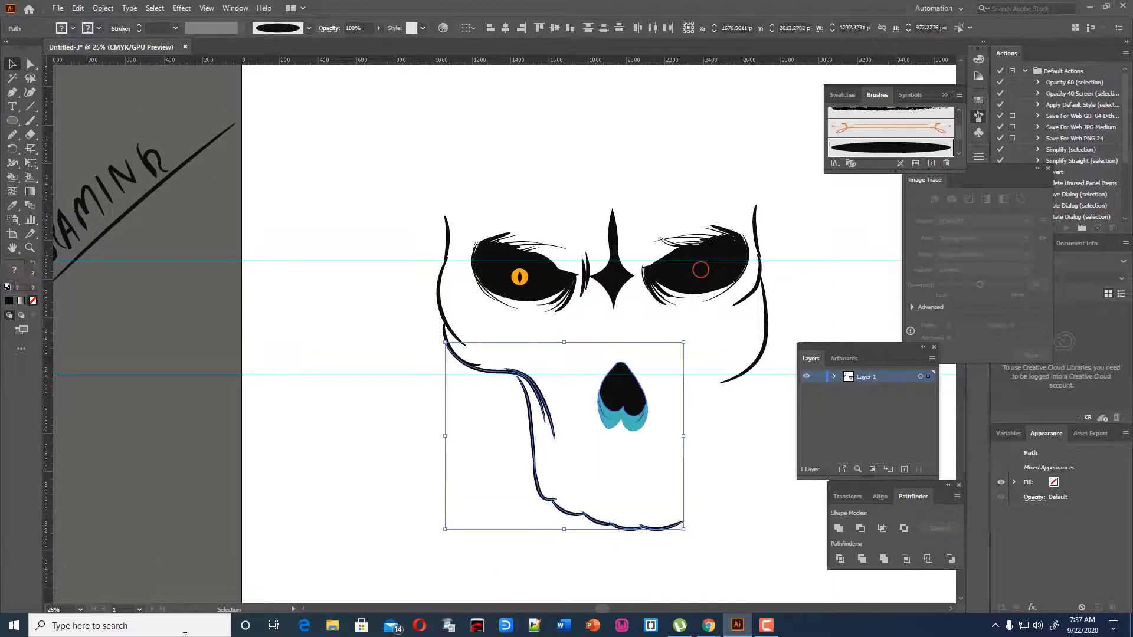
# - Select and delete both horizontal guides crossing the face
pyautogui.click(184, 634)
pyautogui.click(539, 236)
pyautogui.click(568, 375)
pyautogui.moveTo(248, 249); pyautogui.dragTo(259, 445)
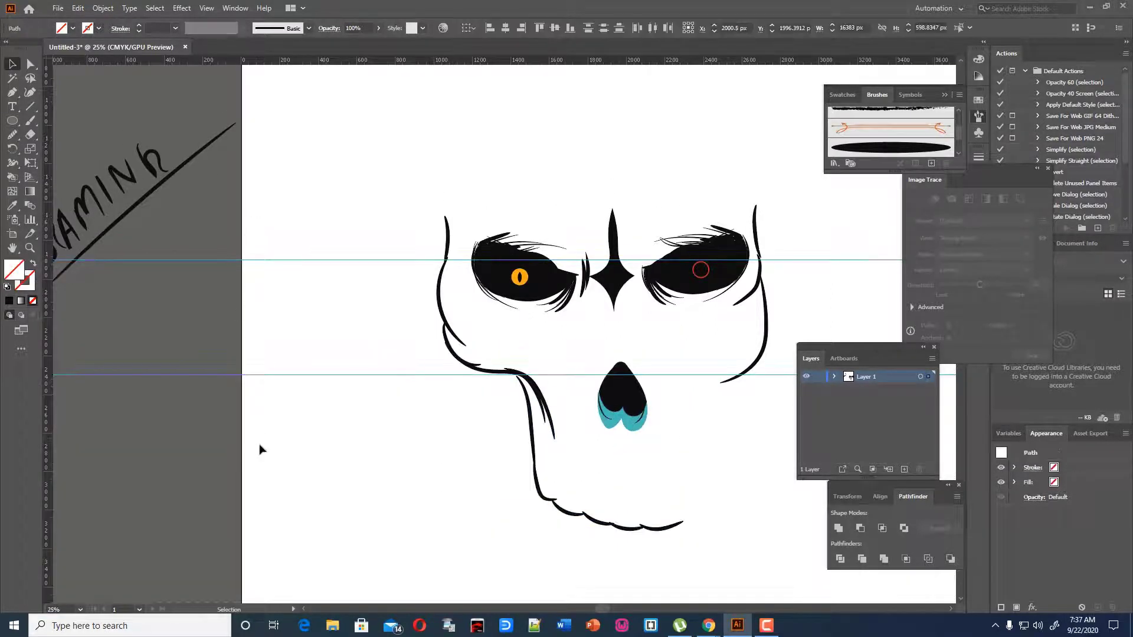
pyautogui.press('Delete')
# - Move the nose above the eyes and delete the remaining temple, cheek, jaw and chin strokes
pyautogui.moveTo(586, 372); pyautogui.dragTo(636, 340)
pyautogui.moveTo(423, 385); pyautogui.dragTo(454, 401)
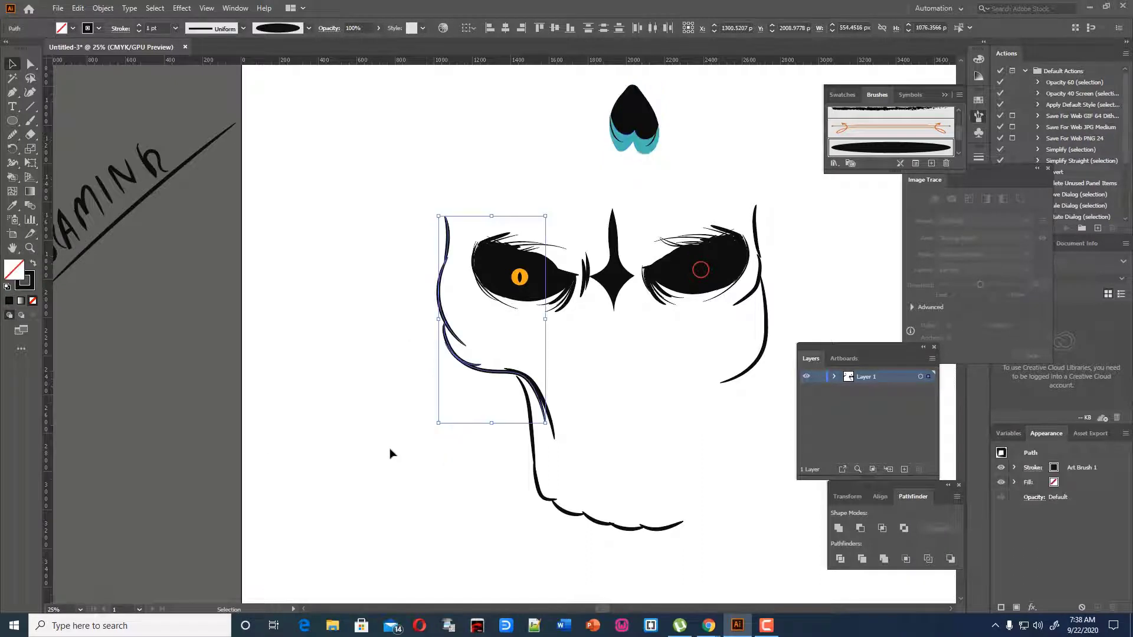
pyautogui.press('Delete')
pyautogui.scroll(-3, 462, 272)
pyautogui.moveTo(461, 273); pyautogui.dragTo(520, 500)
pyautogui.press('Delete')
pyautogui.scroll(5, 762, 236)
pyautogui.moveTo(762, 236); pyautogui.dragTo(755, 482)
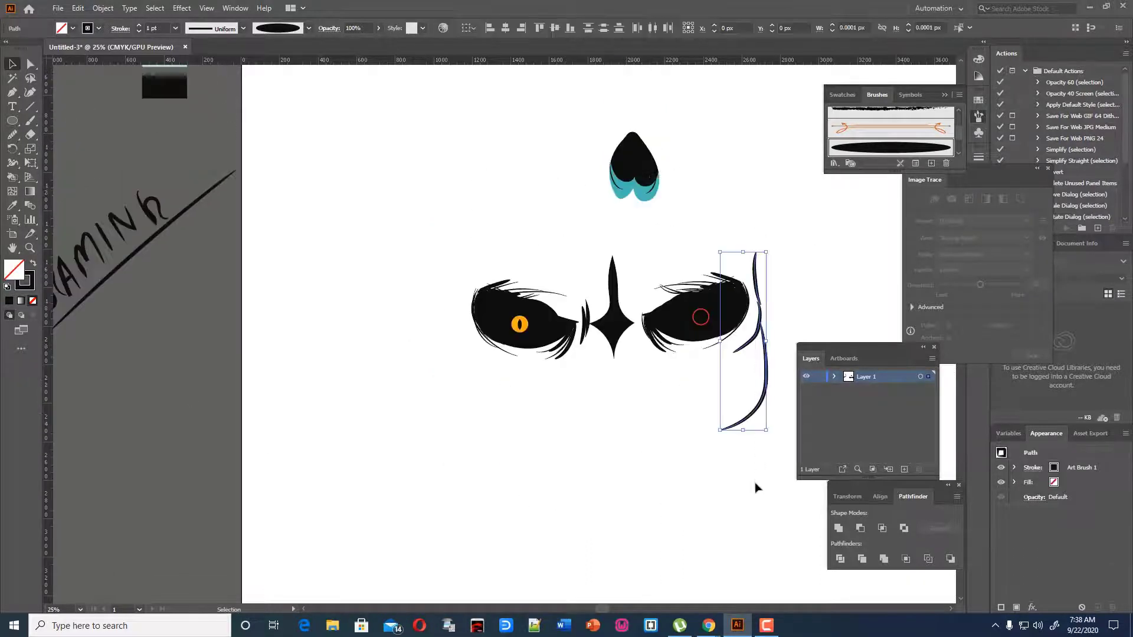
pyautogui.press('Delete')
# - Move the nose back below the forehead mark, between and beneath the eyes
pyautogui.scroll(1, 190, 394)
pyautogui.moveTo(642, 203)
pyautogui.mouseDown()
pyautogui.moveTo(625, 515)
pyautogui.moveTo(624, 465)
pyautogui.mouseUp()
pyautogui.click(723, 480)
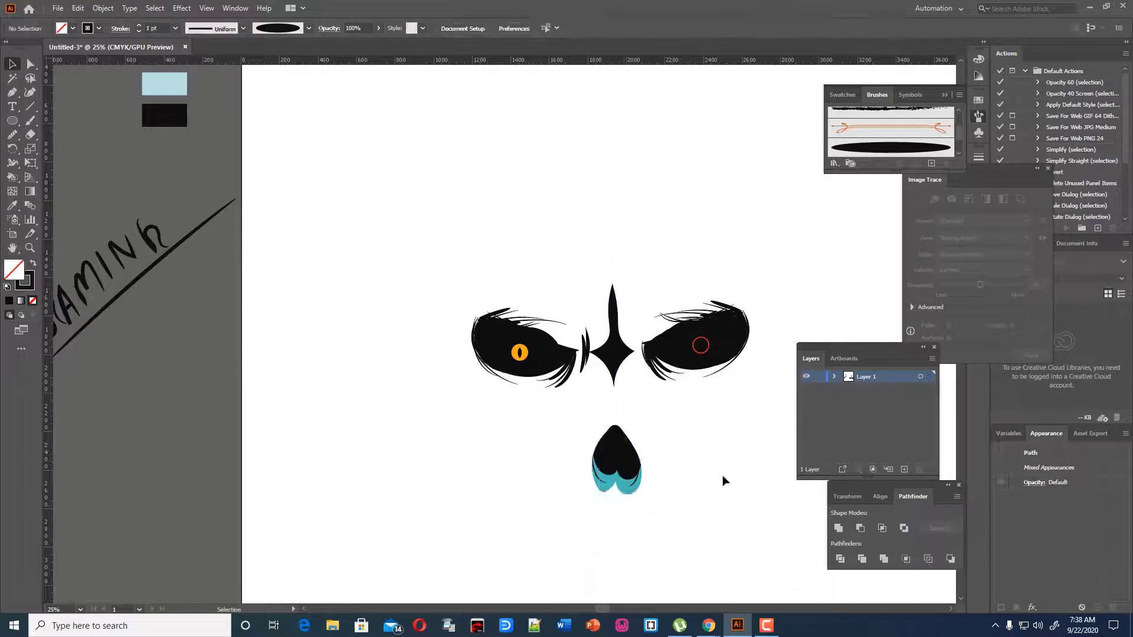
# - Draw a curved Pen path from the top center of the forehead around the left temple and cheek to the jaw
pyautogui.scroll(-3, 711, 480)
pyautogui.click(12, 92)
pyautogui.scroll(3, 480, 175)
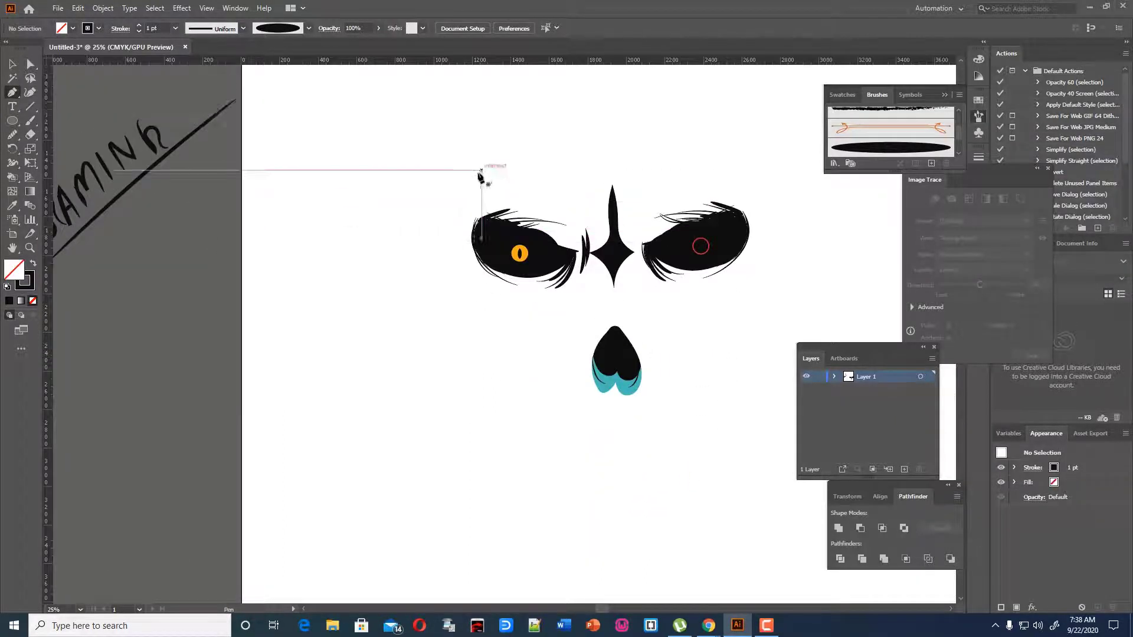
pyautogui.click(597, 113)
pyautogui.moveTo(587, 139); pyautogui.dragTo(485, 161)
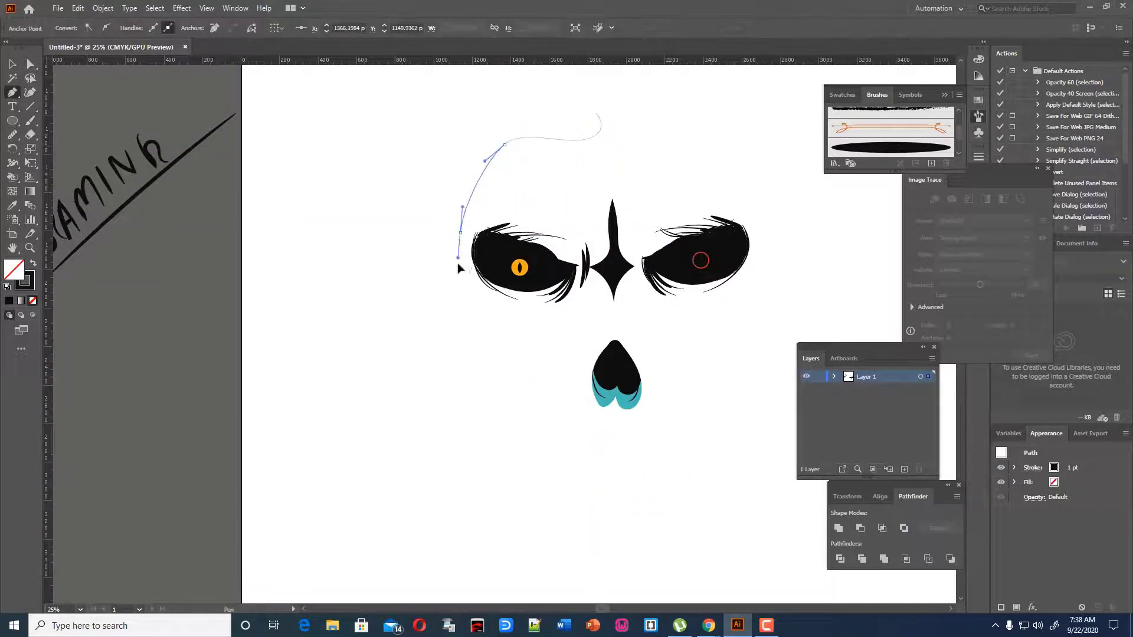
pyautogui.scroll(-2, 472, 283)
pyautogui.moveTo(476, 348); pyautogui.dragTo(499, 351)
pyautogui.moveTo(535, 347); pyautogui.dragTo(537, 363)
# - Continue the Pen path down the left jaw and chin, and close it along the center of the face
pyautogui.scroll(-2, 537, 367)
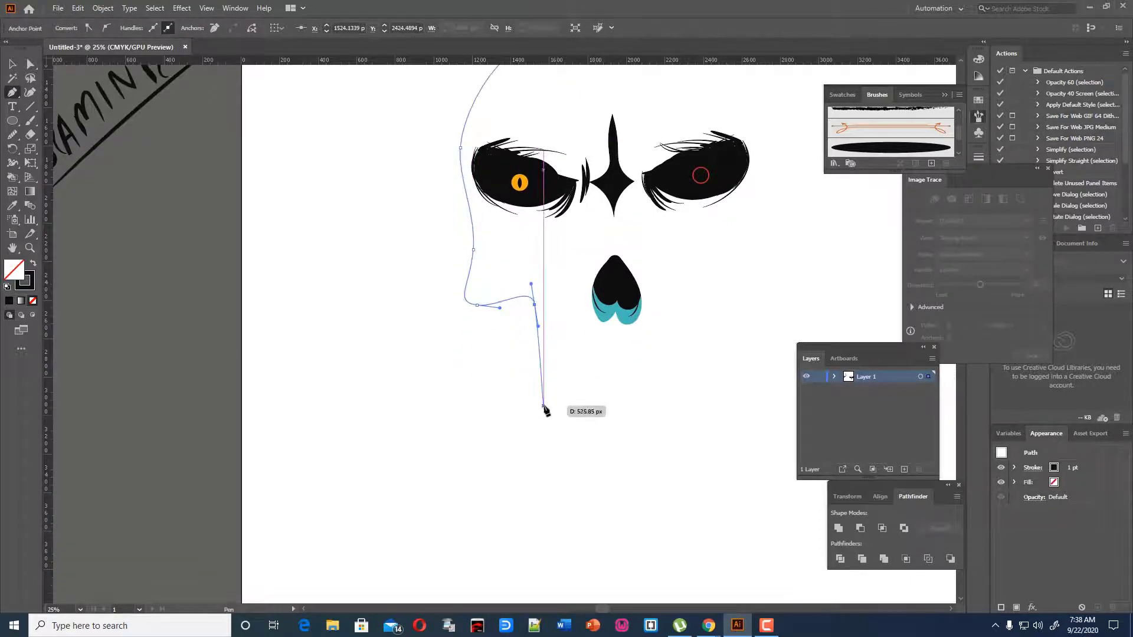
pyautogui.moveTo(534, 408); pyautogui.dragTo(528, 424)
pyautogui.moveTo(583, 450); pyautogui.dragTo(611, 455)
pyautogui.scroll(6, 643, 448)
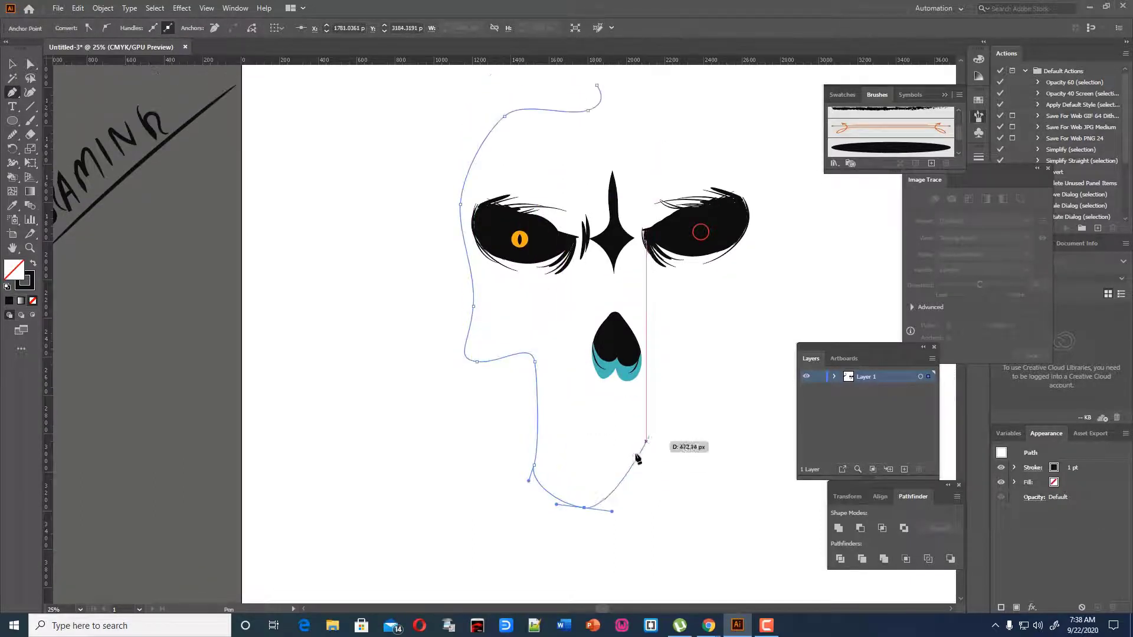
pyautogui.click(619, 579)
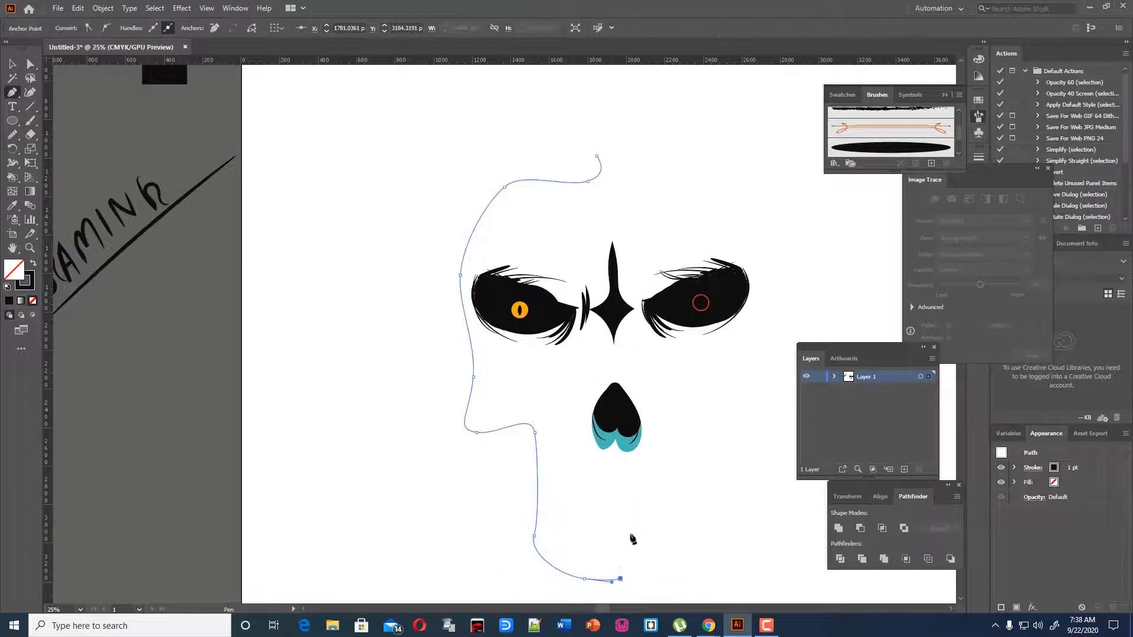
pyautogui.click(598, 155)
# - Reshape the left temple and cheek curves with the Curvature tool, pulling the cheek inward below the eye
pyautogui.scroll(-2, 656, 348)
pyautogui.click(29, 93)
pyautogui.moveTo(466, 385); pyautogui.dragTo(473, 332)
pyautogui.moveTo(475, 370); pyautogui.dragTo(452, 354)
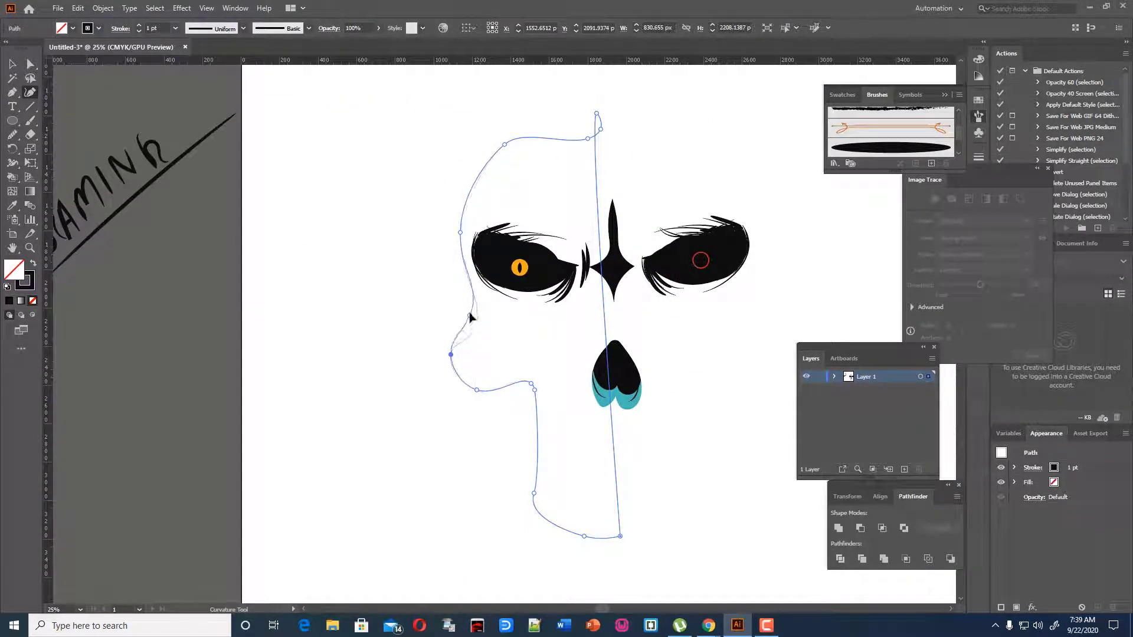
pyautogui.moveTo(476, 390); pyautogui.dragTo(483, 386)
pyautogui.moveTo(450, 354); pyautogui.dragTo(463, 305)
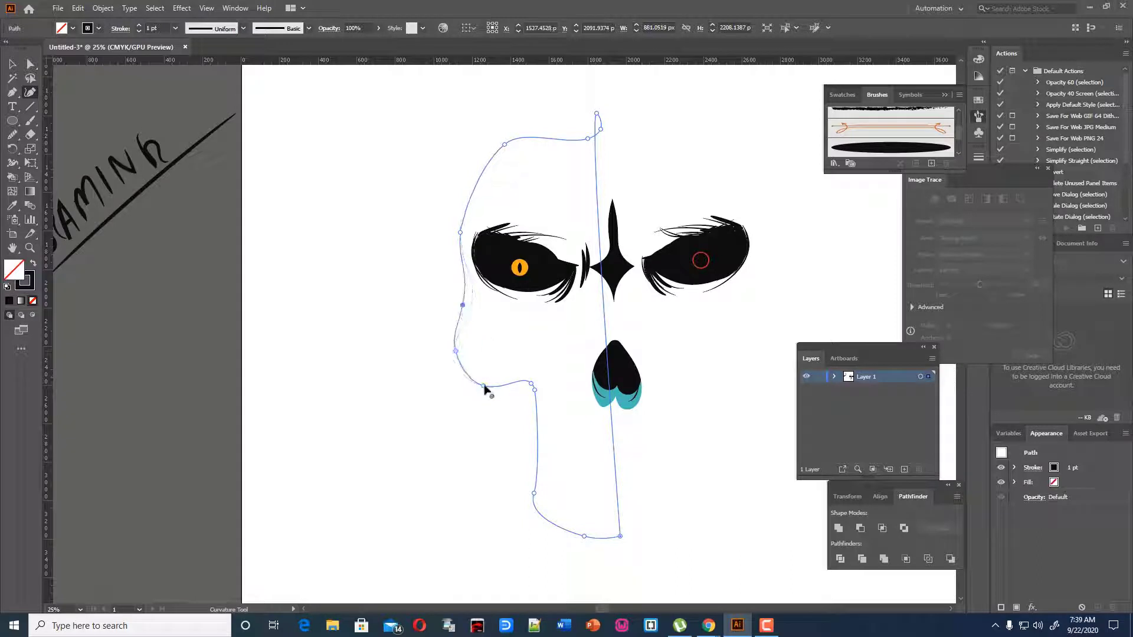
pyautogui.moveTo(483, 385); pyautogui.dragTo(495, 378)
pyautogui.moveTo(463, 305); pyautogui.dragTo(476, 311)
pyautogui.moveTo(456, 351); pyautogui.dragTo(461, 356)
# - Narrow the left jaw and chin corner inward and smooth the outline near the top center of the forehead
pyautogui.moveTo(531, 383); pyautogui.dragTo(555, 414)
pyautogui.moveTo(533, 493); pyautogui.dragTo(552, 514)
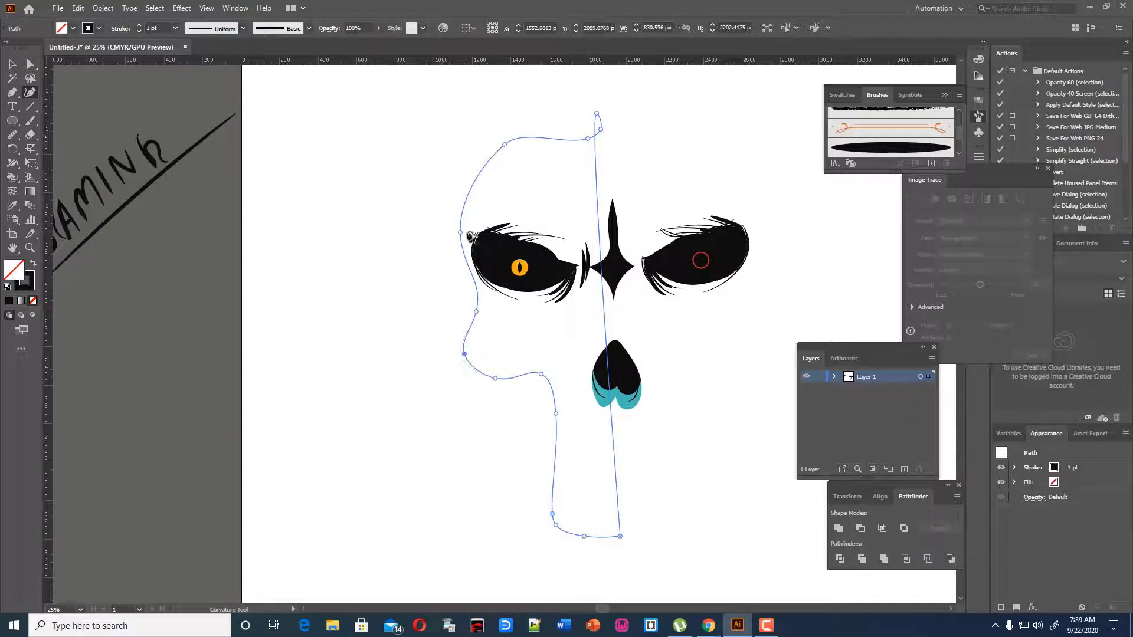
pyautogui.moveTo(595, 131); pyautogui.dragTo(581, 134)
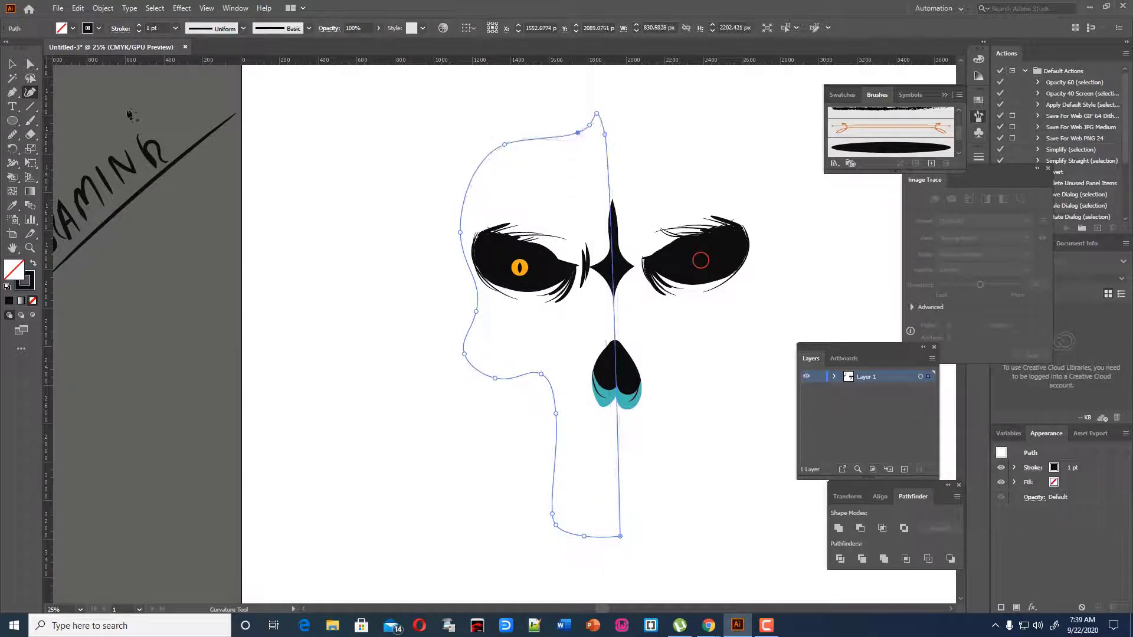
# - Reflect the pasted copy of the half-face outline left to right
pyautogui.click(12, 64)
pyautogui.click(555, 134)
pyautogui.click(557, 138)
pyautogui.rightClick(556, 138)
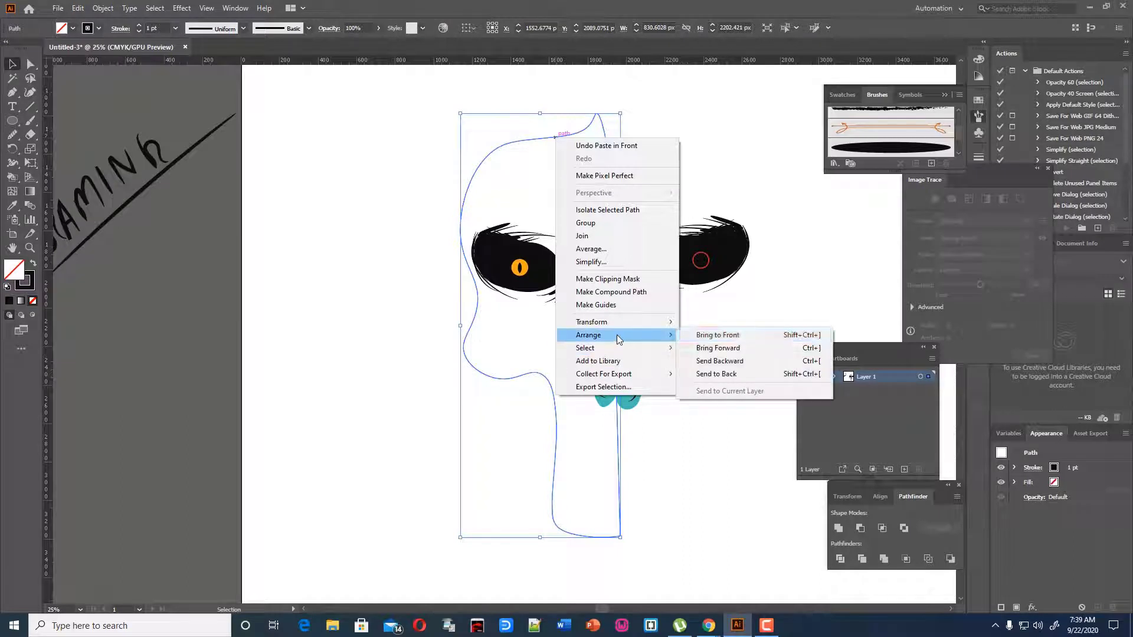
pyautogui.moveTo(628, 324)
pyautogui.click(713, 353)
pyautogui.click(691, 355)
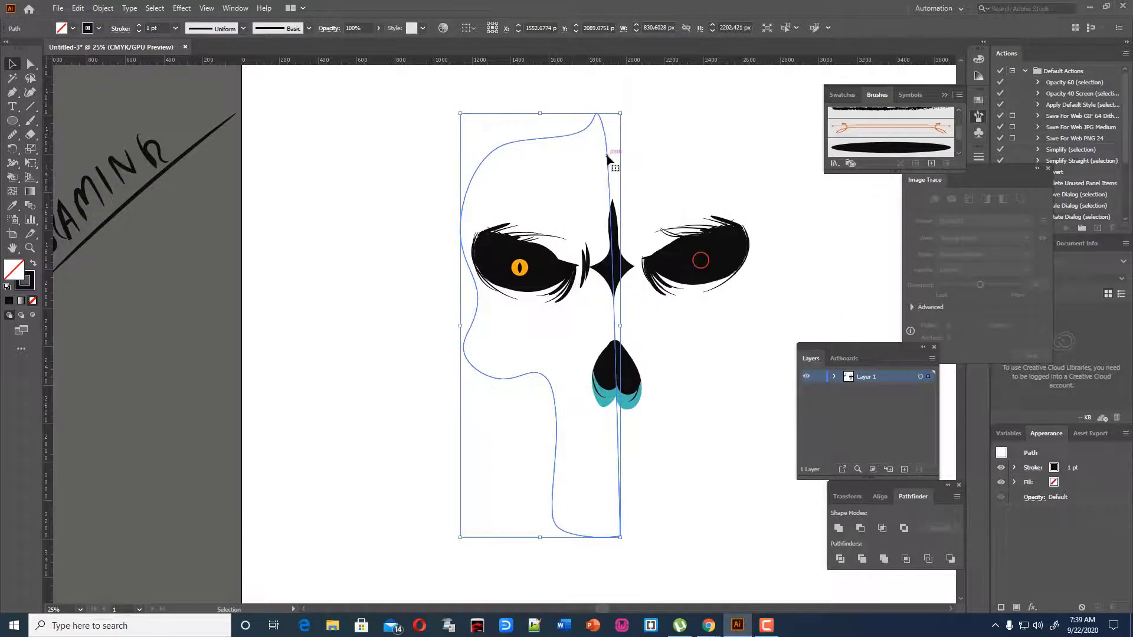
pyautogui.rightClick(607, 190)
pyautogui.moveTo(668, 374)
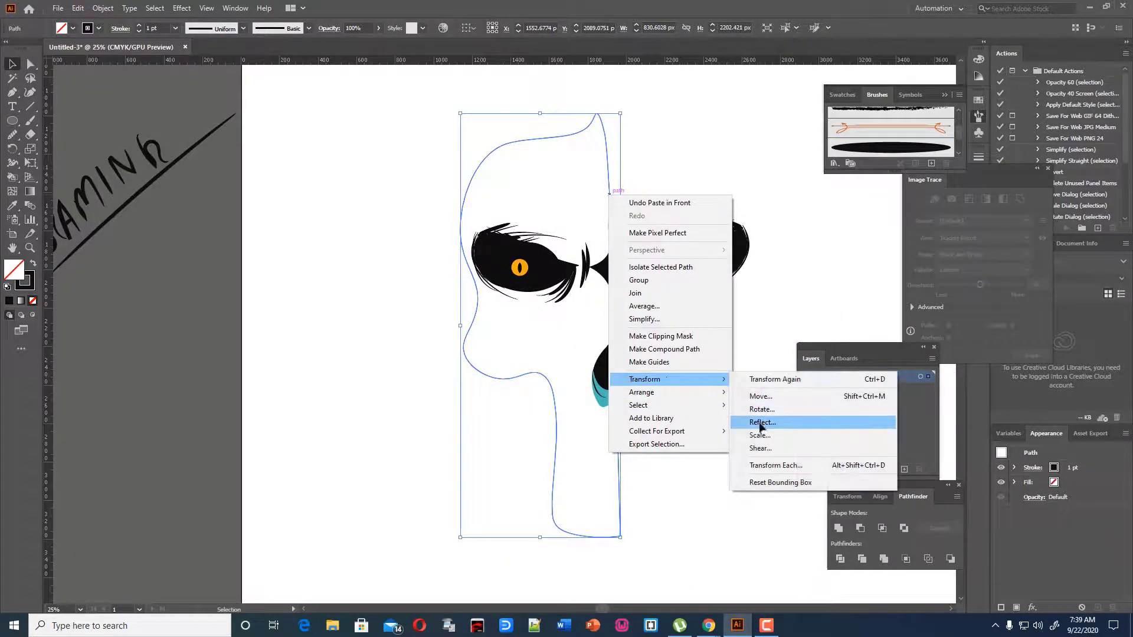
pyautogui.click(752, 429)
pyautogui.moveTo(601, 139); pyautogui.dragTo(368, 345)
pyautogui.click(368, 345)
# - Move the mirrored outline beside the original so the two halves meet along the face's center line
pyautogui.moveTo(396, 201); pyautogui.dragTo(745, 162)
pyautogui.click(809, 199)
pyautogui.click(785, 186)
# - Draw a closed Pen shape across the forehead that overlaps both outline halves and bridges the gap between them
pyautogui.press('p')
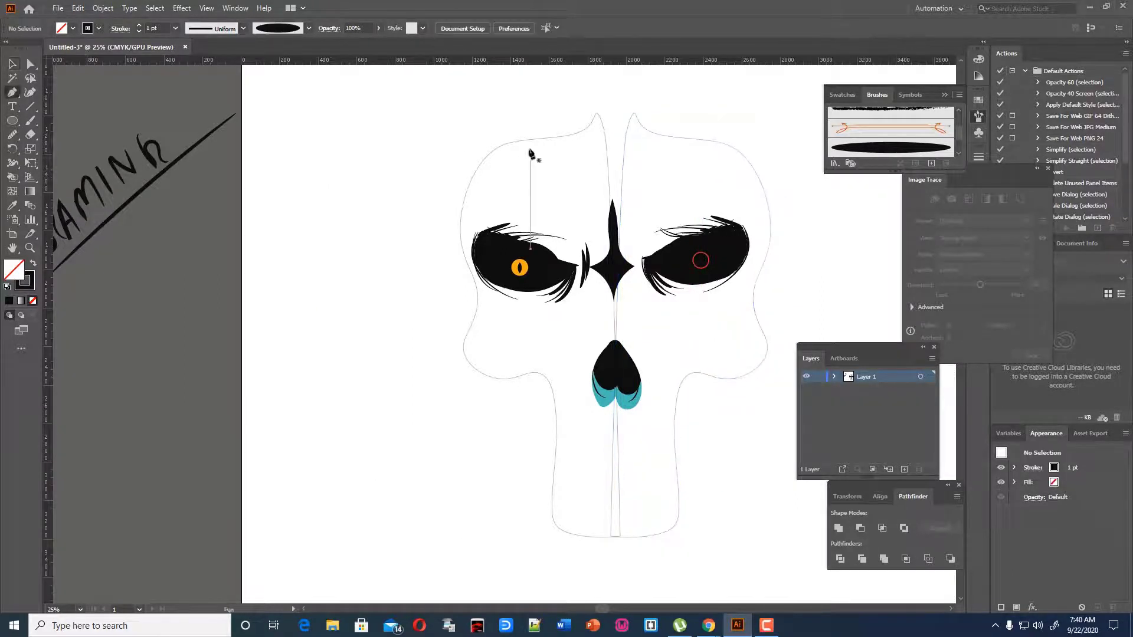
pyautogui.click(523, 140)
pyautogui.click(682, 138)
pyautogui.click(699, 181)
pyautogui.click(684, 203)
pyautogui.click(631, 223)
pyautogui.click(533, 209)
pyautogui.moveTo(528, 203); pyautogui.dragTo(525, 190)
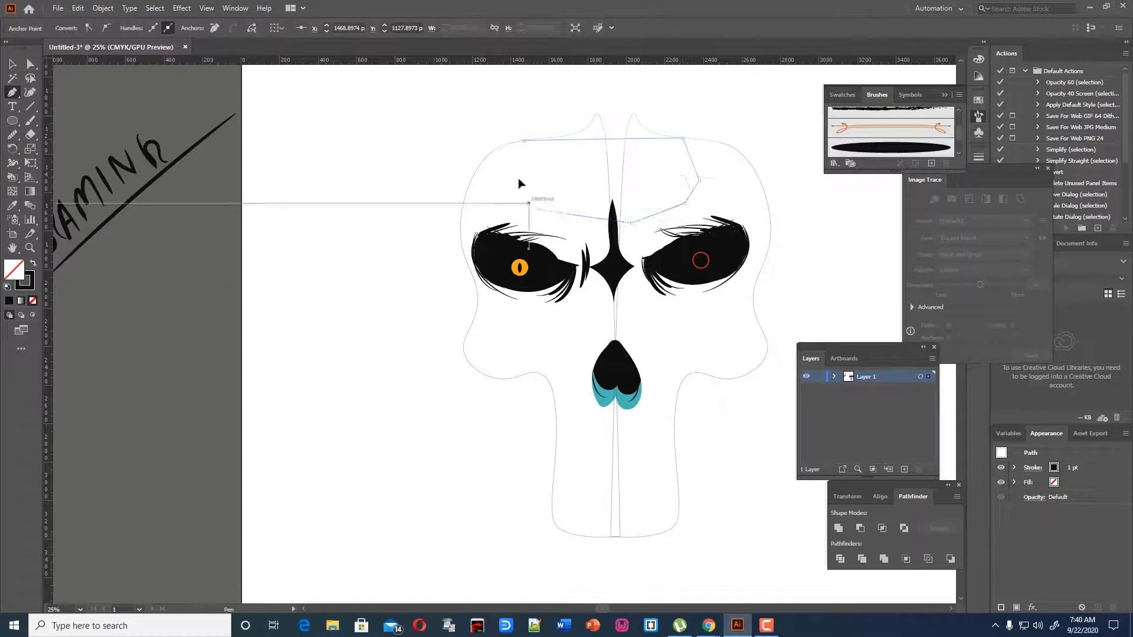
pyautogui.click(523, 140)
# - Unite the two outline halves and the forehead shape into one skull contour
pyautogui.click(12, 64)
pyautogui.click(516, 148)
pyautogui.click(525, 141)
pyautogui.keyDown('shift'); pyautogui.click(586, 139); pyautogui.keyUp('shift')
pyautogui.keyDown('shift'); pyautogui.click(674, 138); pyautogui.keyUp('shift')
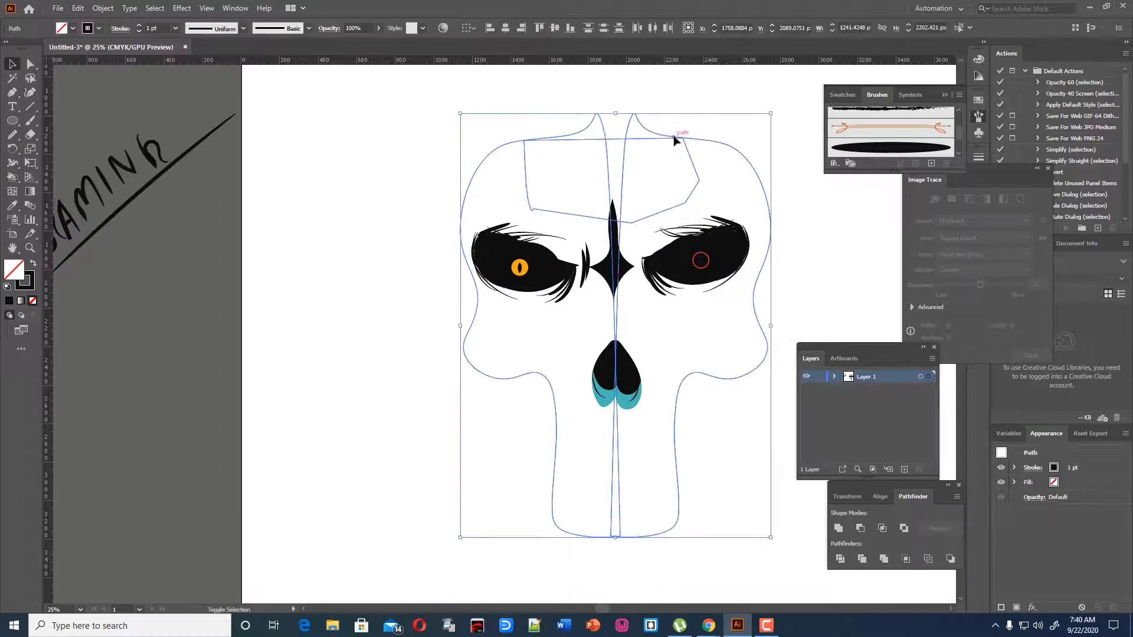
pyautogui.click(839, 528)
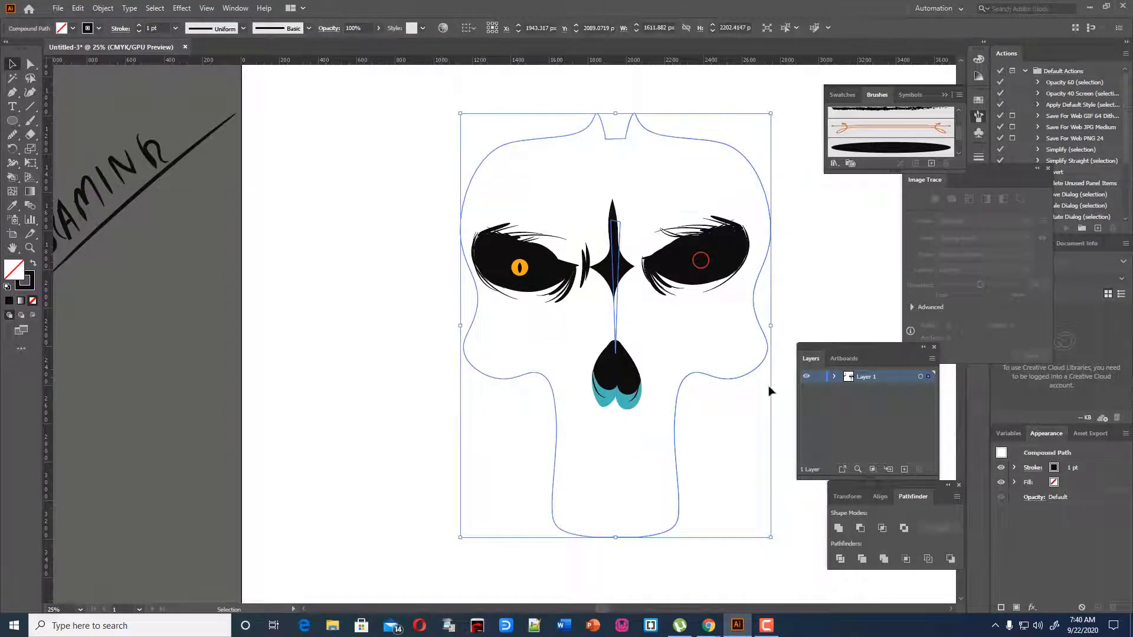
# - Release the united contour's compound path and delete the leftover sliver between the forehead and the nose
pyautogui.rightClick(628, 335)
pyautogui.click(673, 400)
pyautogui.click(785, 320)
pyautogui.click(614, 313)
pyautogui.press('Delete')
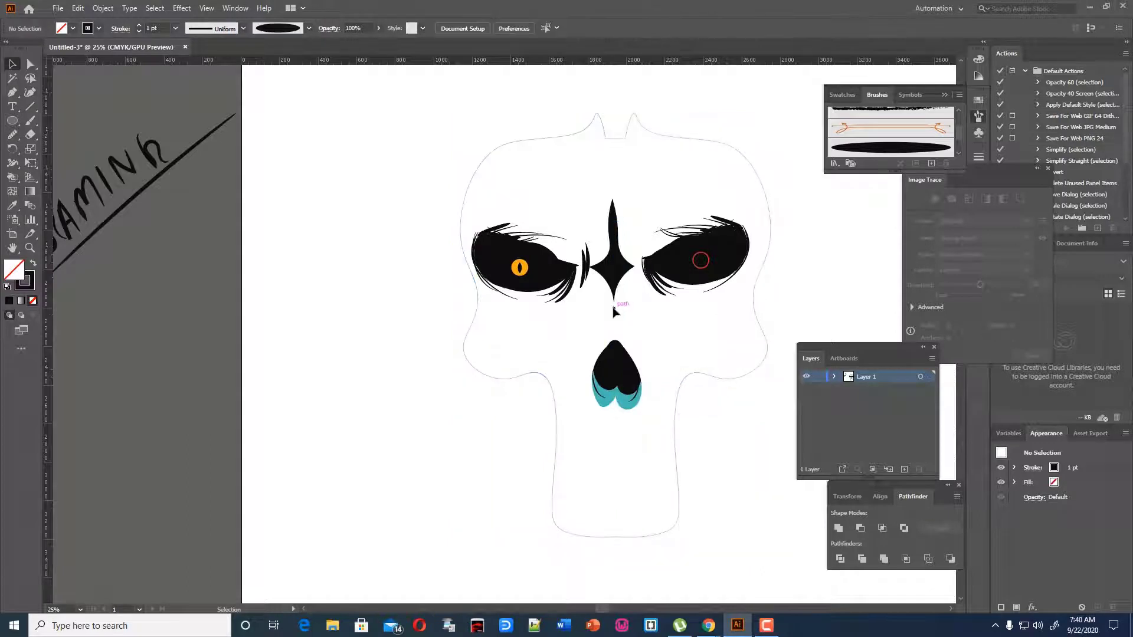
# - Enlarge the skull contour to about 1633 × 2249 px and apply the Art Brush 1 stroke to it
pyautogui.click(628, 536)
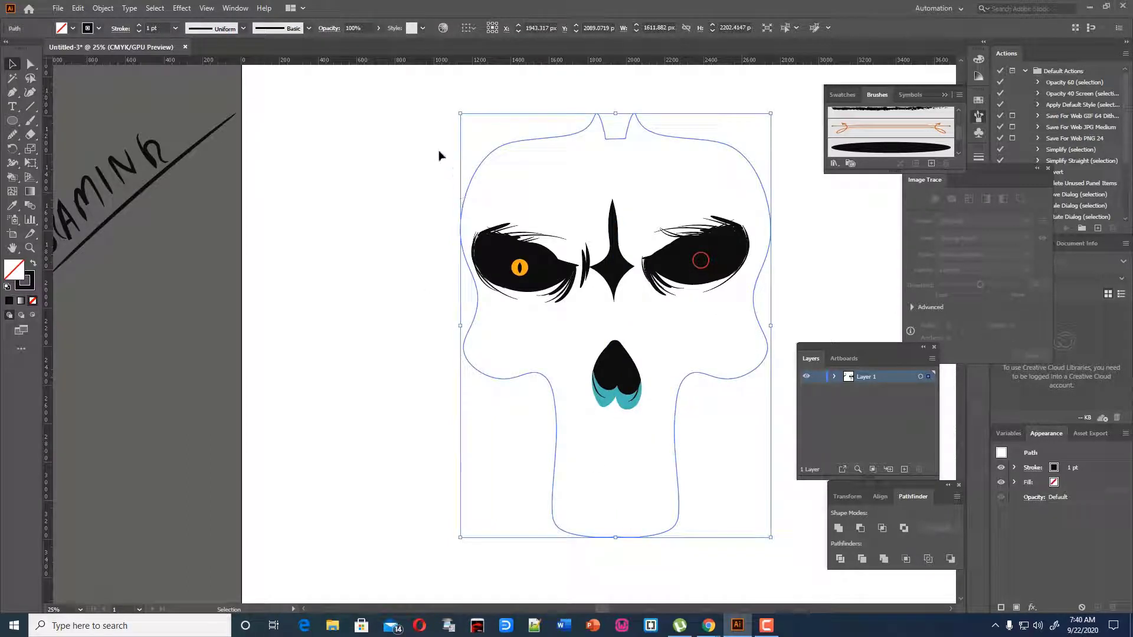
pyautogui.moveTo(460, 113)
pyautogui.mouseDown()
pyautogui.moveTo(442, 101)
pyautogui.moveTo(456, 104)
pyautogui.mouseUp()
pyautogui.click(907, 148)
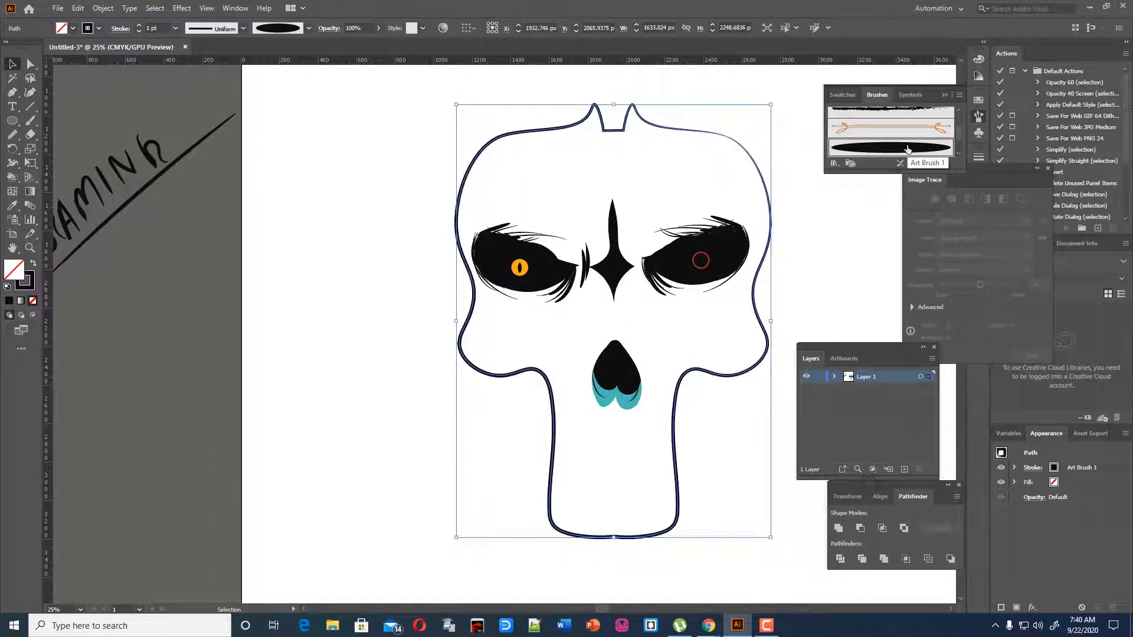
pyautogui.click(326, 152)
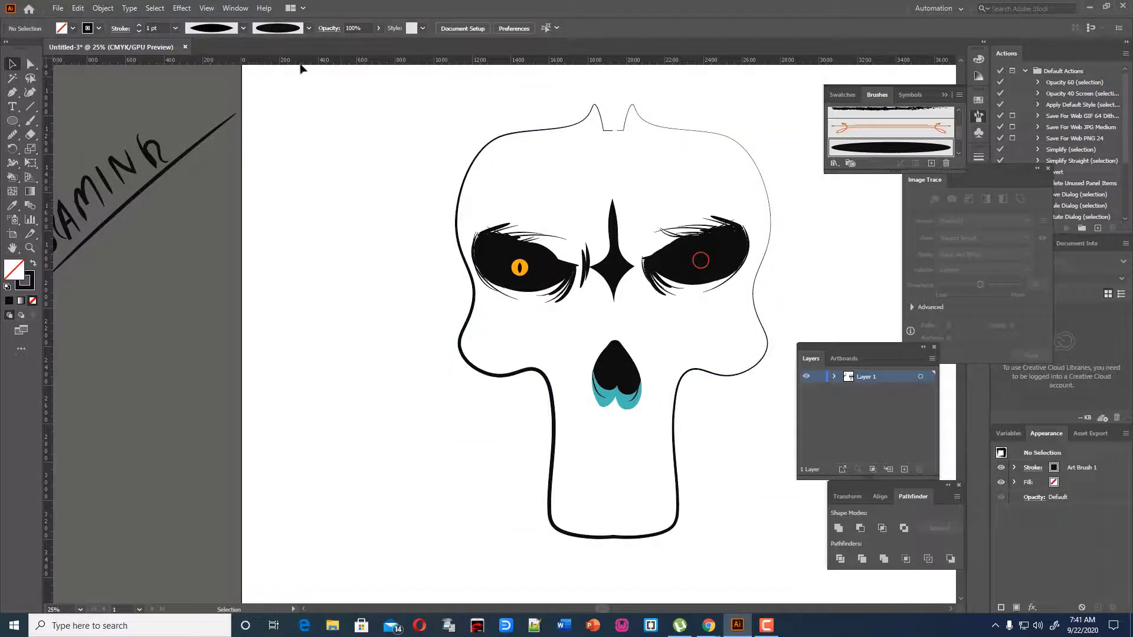
# - Set the skull contour's stroke weight to 2 pt and resize it to about 1653 × 2191 px
pyautogui.click(513, 134)
pyautogui.click(176, 28)
pyautogui.click(188, 95)
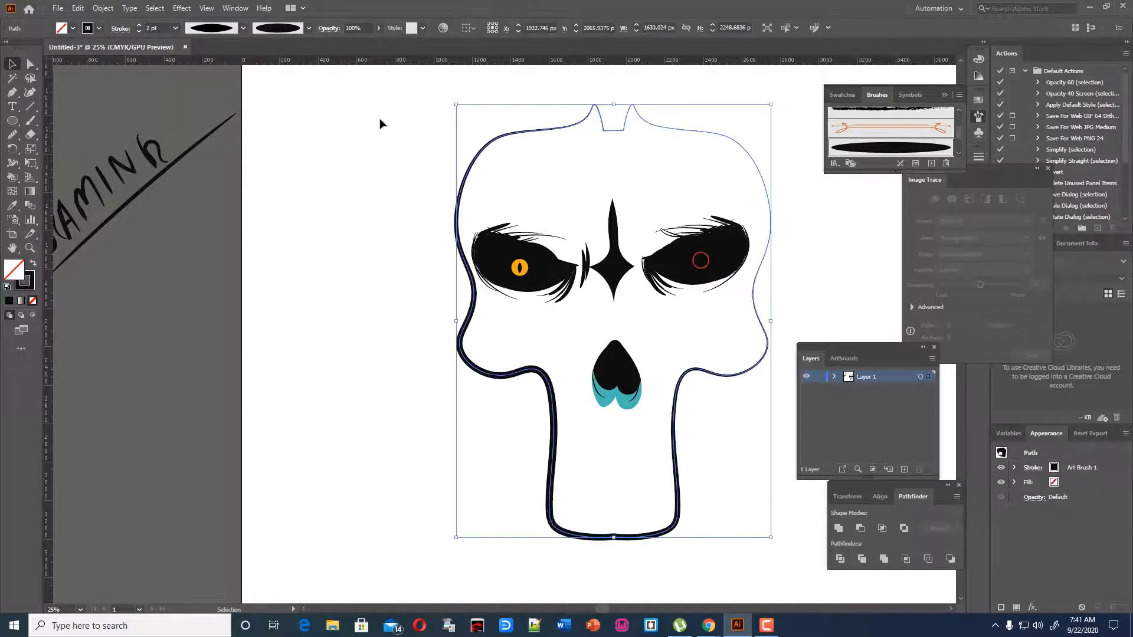
pyautogui.click(380, 120)
pyautogui.click(671, 451)
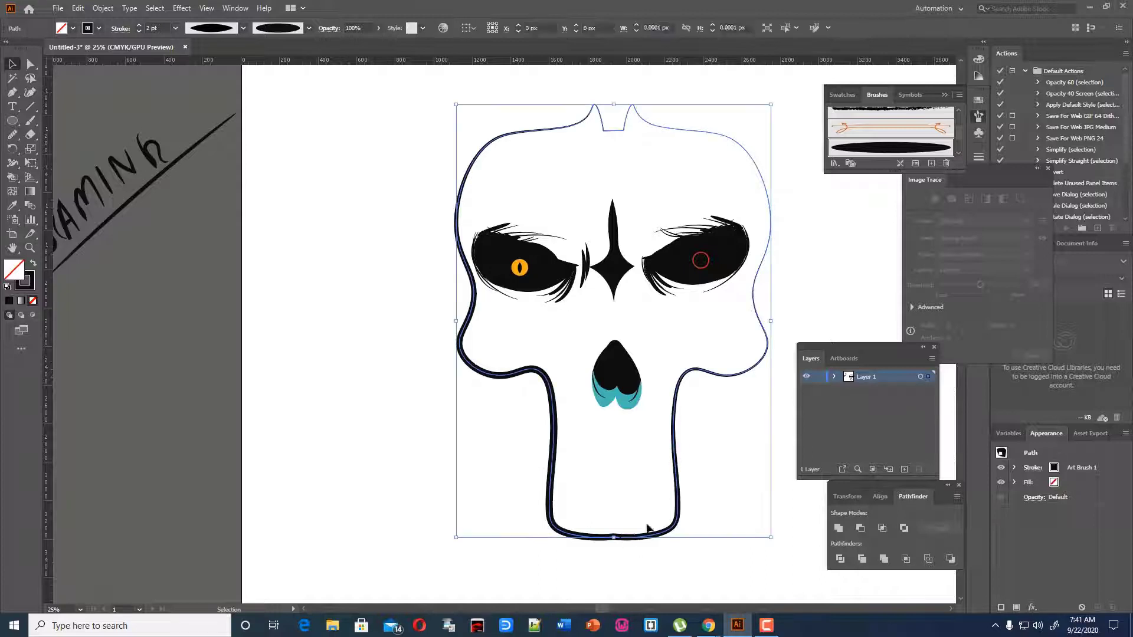
pyautogui.moveTo(454, 319); pyautogui.dragTo(449, 319)
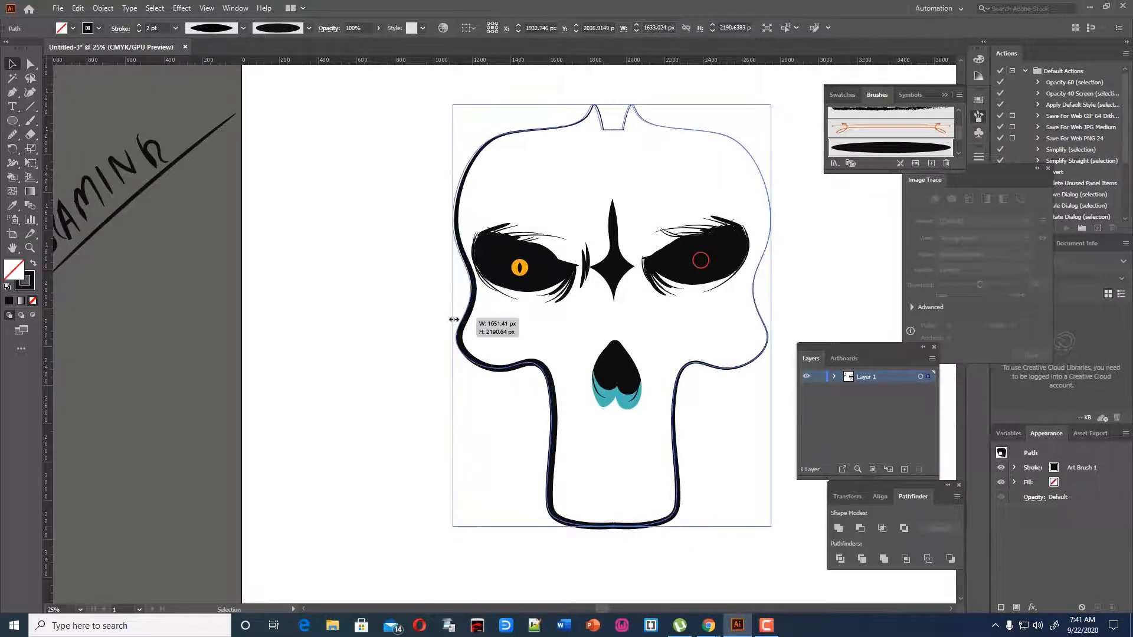
pyautogui.click(371, 318)
# - Paint a row of curved black tooth outlines along the bottom of the jaw with the Paintbrush
pyautogui.press('b')
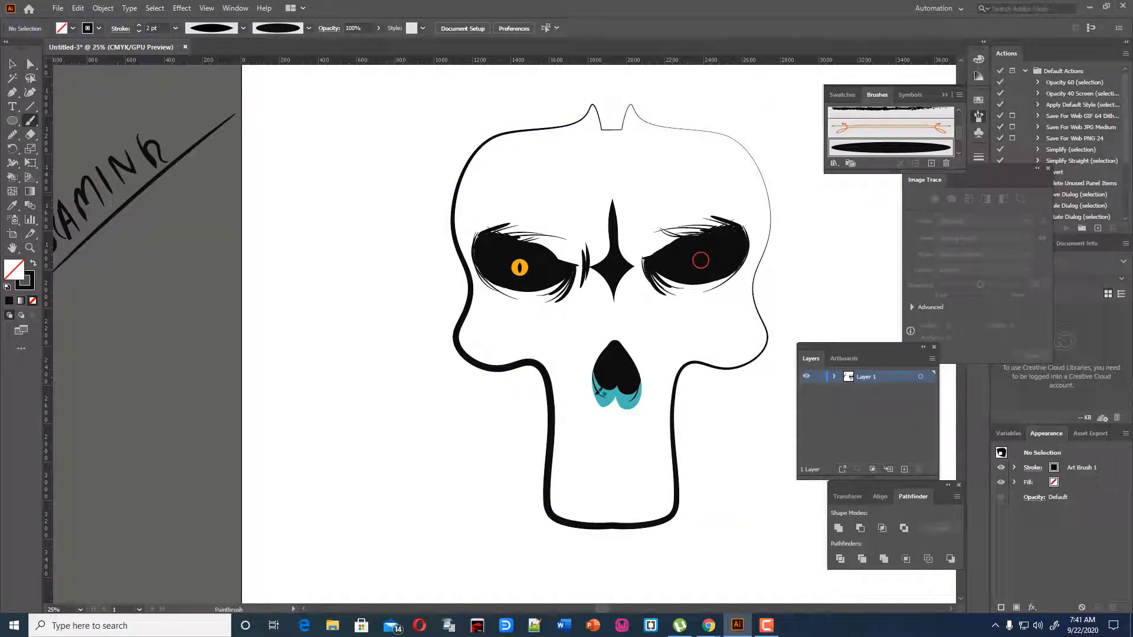
pyautogui.moveTo(553, 479)
pyautogui.mouseDown()
pyautogui.moveTo(584, 488)
pyautogui.moveTo(620, 523)
pyautogui.mouseUp()
pyautogui.hotkey('ctrl', 'z')
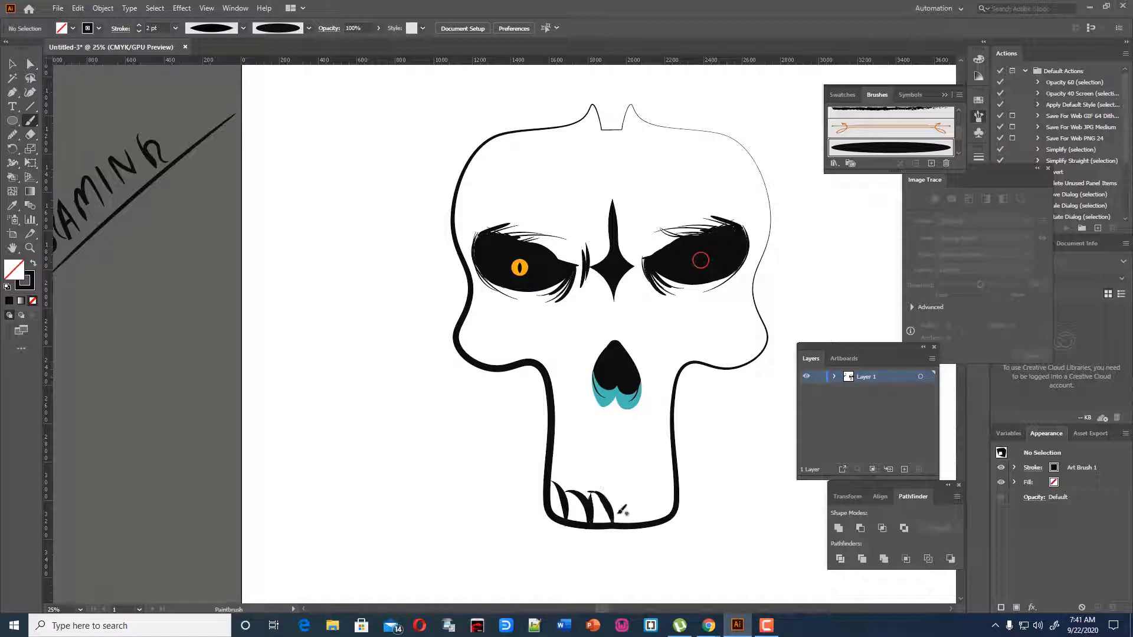
pyautogui.hotkey('ctrl', 'z')
pyautogui.moveTo(612, 498)
pyautogui.mouseDown()
pyautogui.moveTo(659, 492)
pyautogui.moveTo(669, 479)
pyautogui.mouseUp()
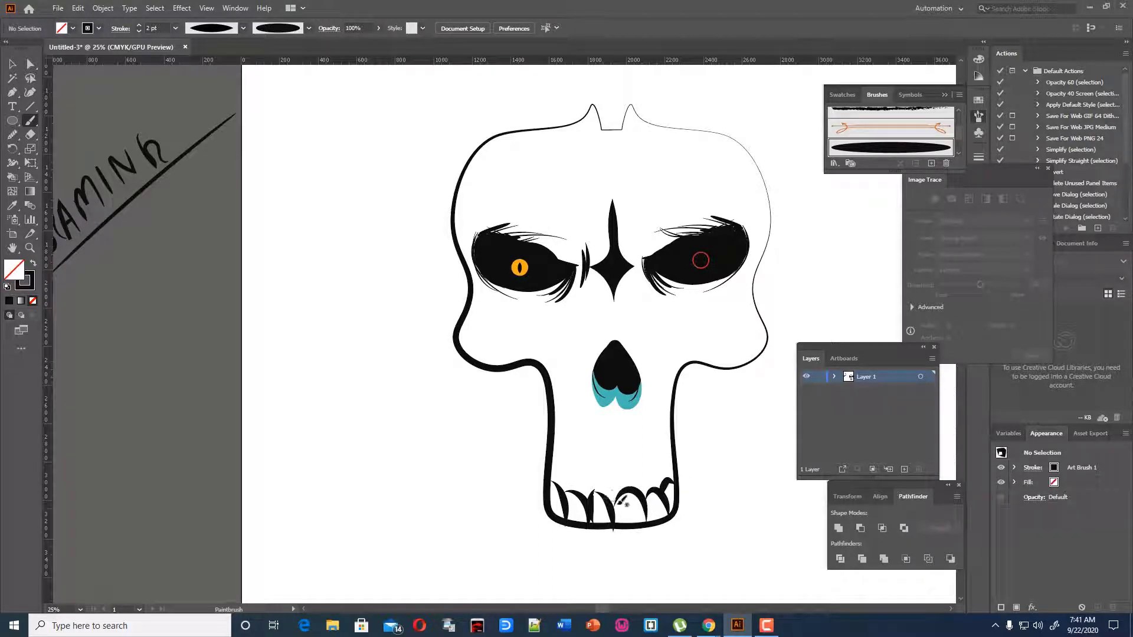
# - Paint thin 0.25 pt contour lines along the inside of both cheeks and both sides of the jaw
pyautogui.press('v')
pyautogui.click(31, 121)
pyautogui.click(175, 27)
pyautogui.click(189, 42)
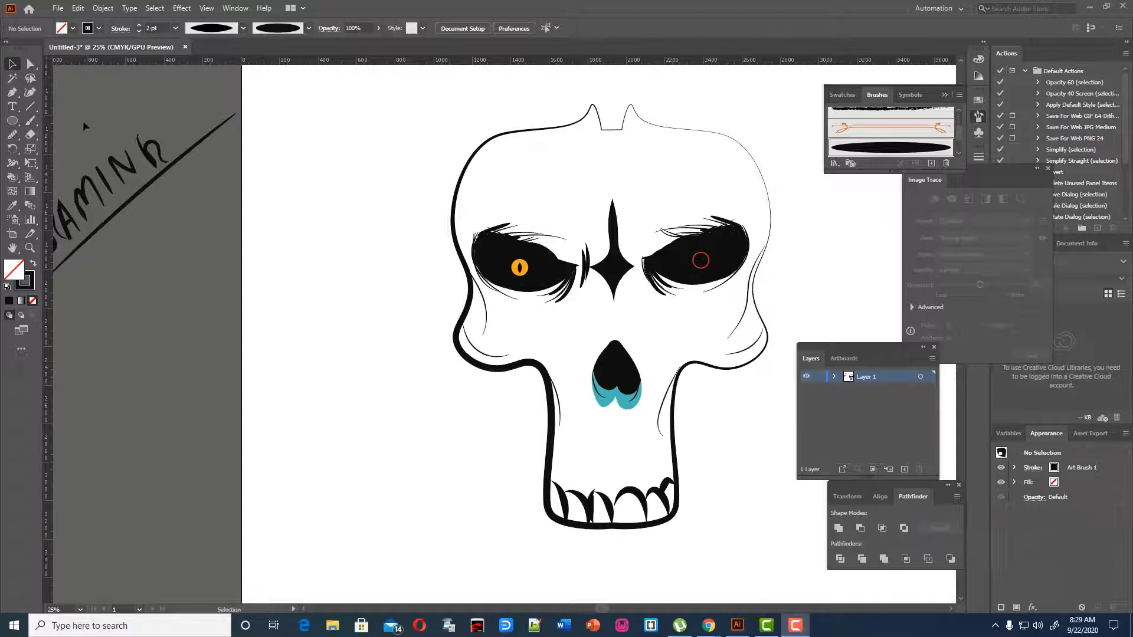
# - Sample the teal color swatch and paint 1 pt teal shading strokes inside the tooth outlines
pyautogui.scroll(6, 742, 406)
pyautogui.click(12, 205)
pyautogui.click(165, 91)
pyautogui.scroll(-4, 164, 91)
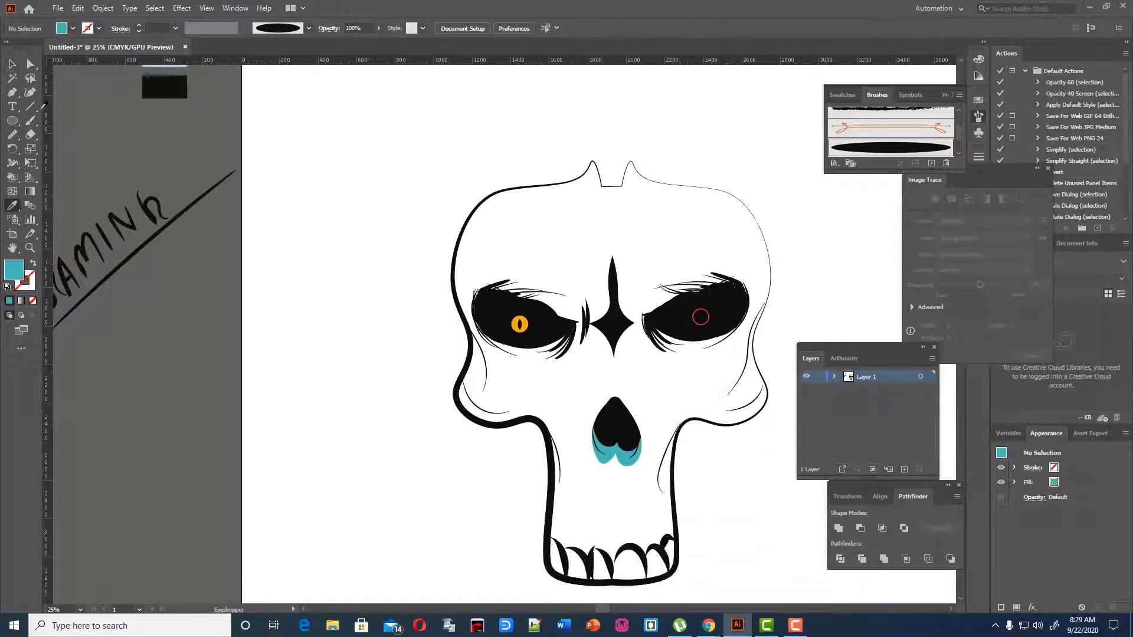
pyautogui.click(30, 121)
pyautogui.scroll(-4, 505, 333)
pyautogui.moveTo(552, 454); pyautogui.dragTo(564, 490)
pyautogui.hotkey('ctrl', 'z')
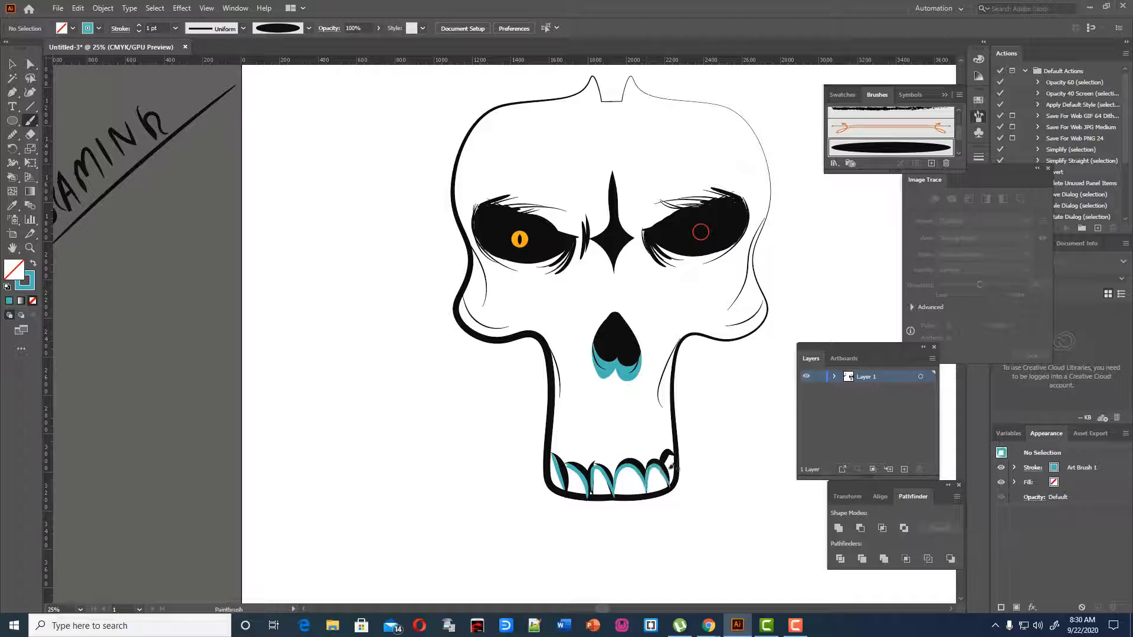
# - Thicken the teal shading on the teeth with 2 pt brush strokes
pyautogui.click(175, 28)
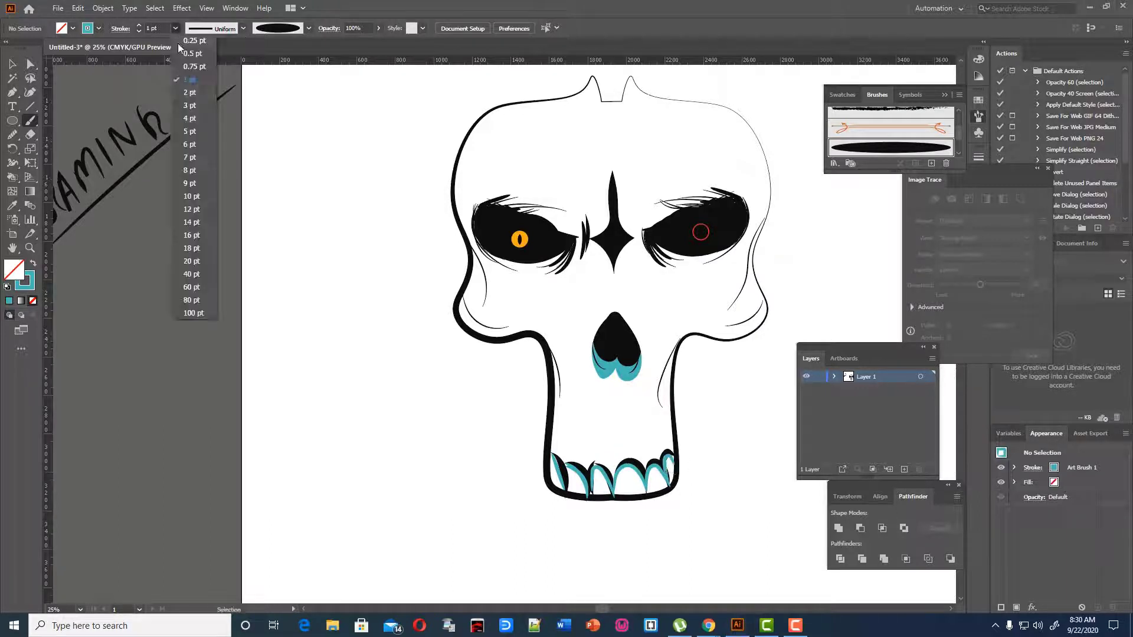
pyautogui.click(183, 94)
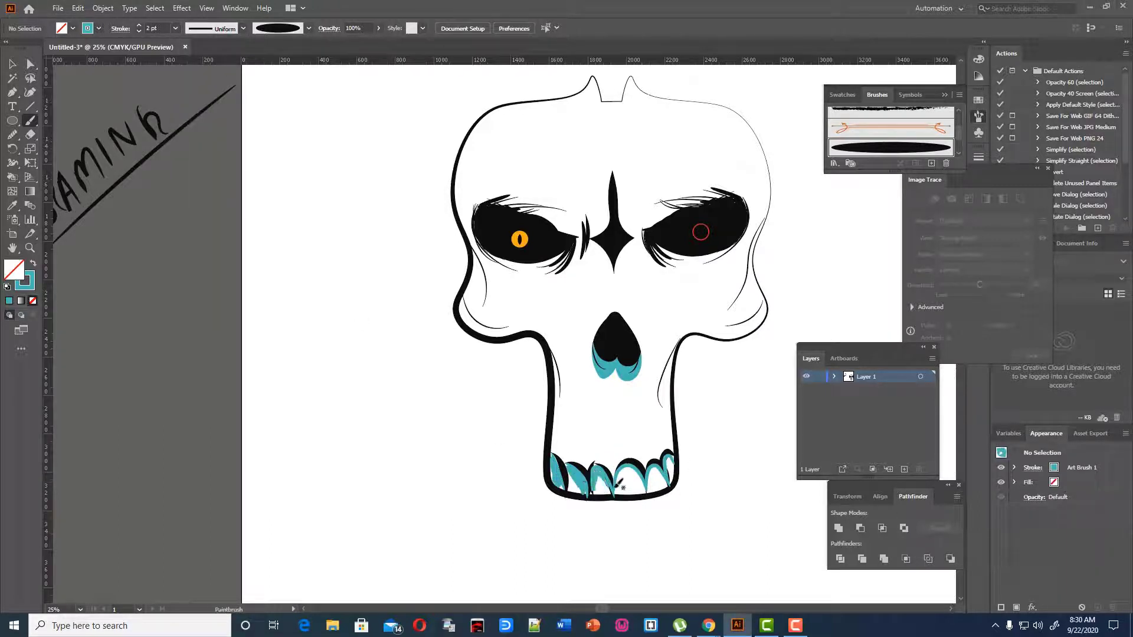
pyautogui.moveTo(620, 485); pyautogui.dragTo(644, 488)
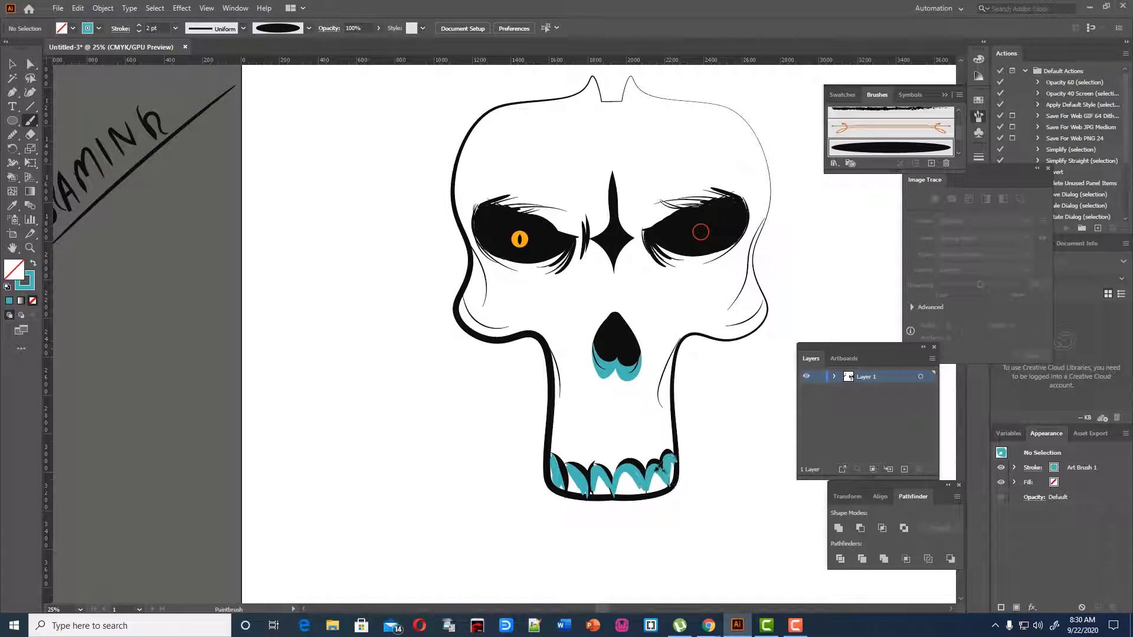
# - Fill the skull contour with the sampled teal swatch and send it behind the facial features
pyautogui.click(12, 63)
pyautogui.click(460, 159)
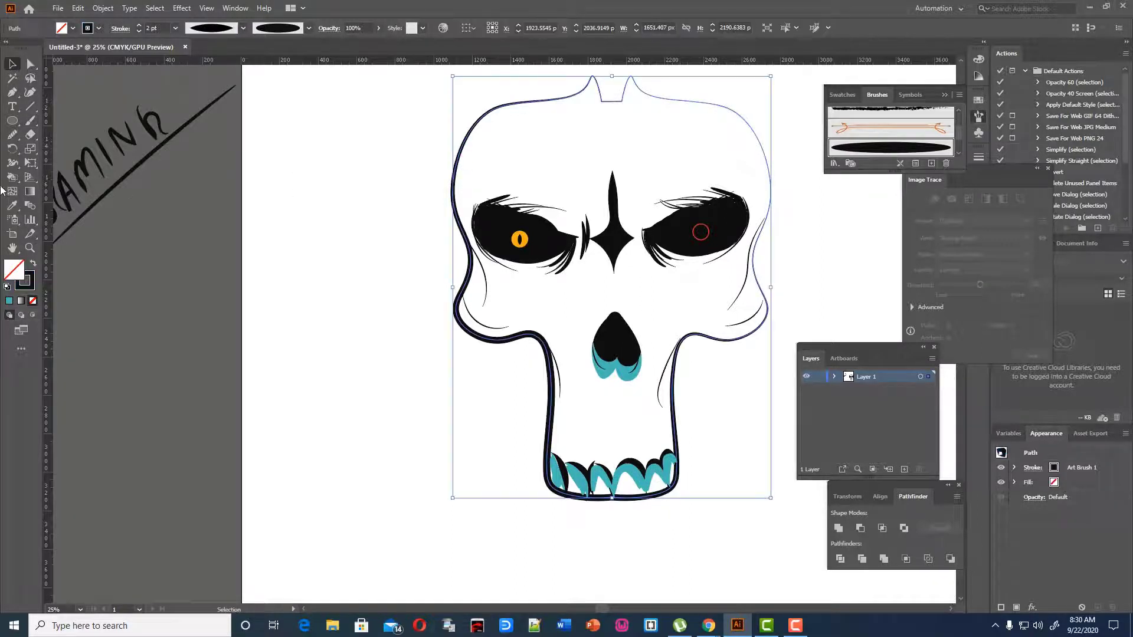
pyautogui.scroll(5, 358, 277)
pyautogui.scroll(-1, 192, 323)
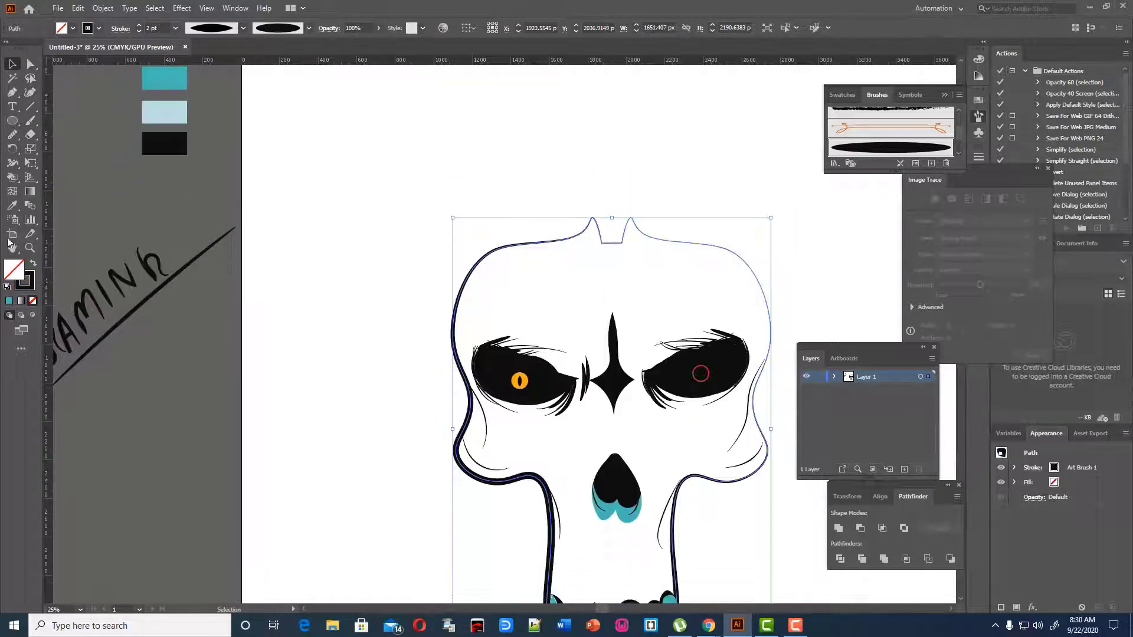
pyautogui.press('i')
pyautogui.scroll(1, 176, 83)
pyautogui.click(167, 120)
pyautogui.scroll(-2, 248, 200)
pyautogui.hotkey('ctrl', 'shift', '[')
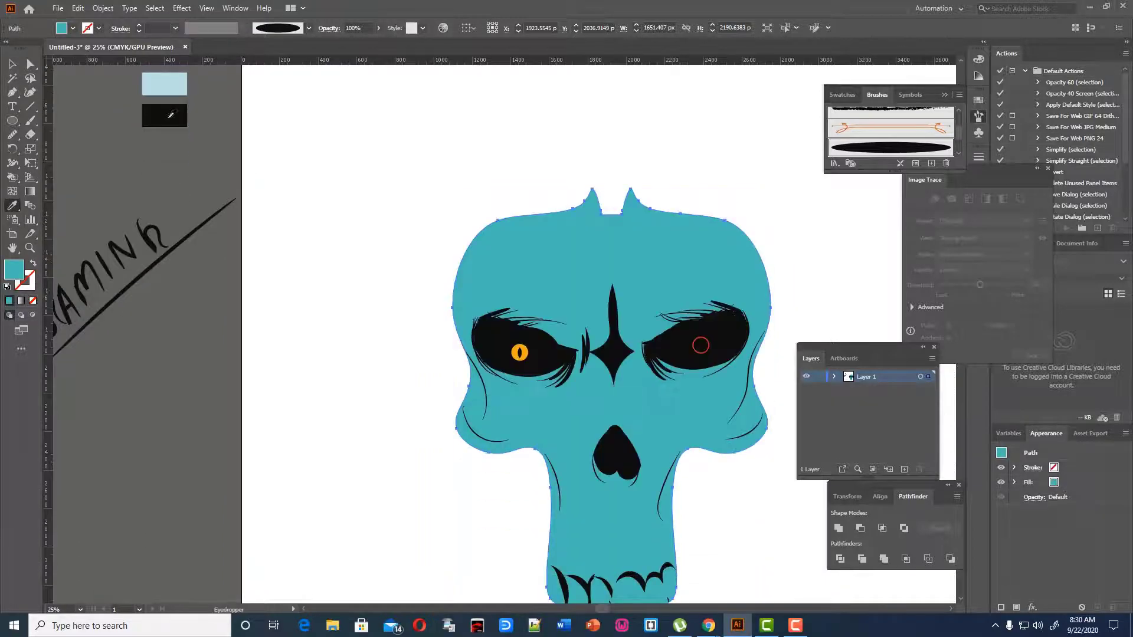
# - Give the skull contour a black 2 pt stroke with a tapered width profile
pyautogui.doubleClick(32, 284)
pyautogui.click(678, 235)
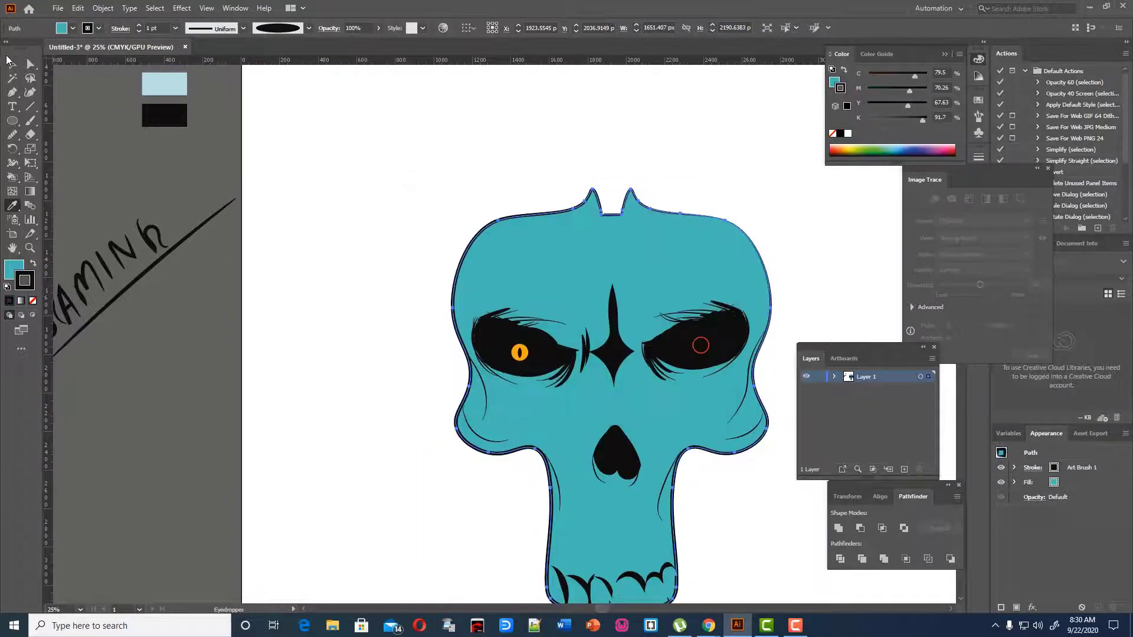
pyautogui.click(175, 29)
pyautogui.click(193, 93)
pyautogui.click(243, 29)
pyautogui.click(211, 67)
pyautogui.click(13, 64)
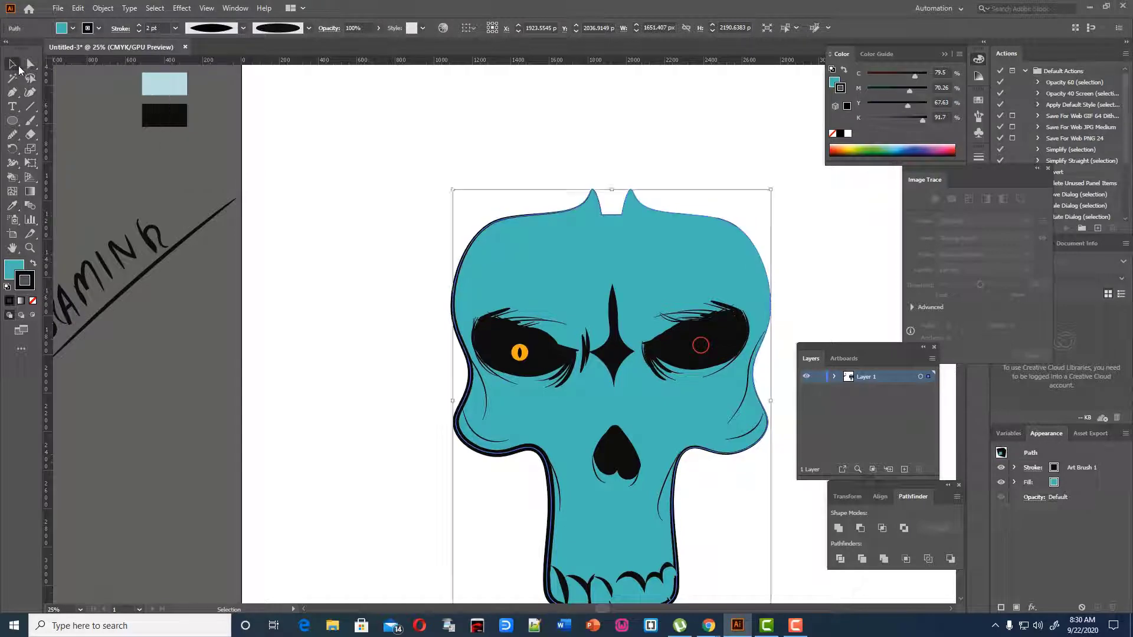
pyautogui.click(401, 167)
# - Change the stroke color of a teal shading stroke on the teeth to a darker teal
pyautogui.scroll(-2, 401, 167)
pyautogui.click(640, 469)
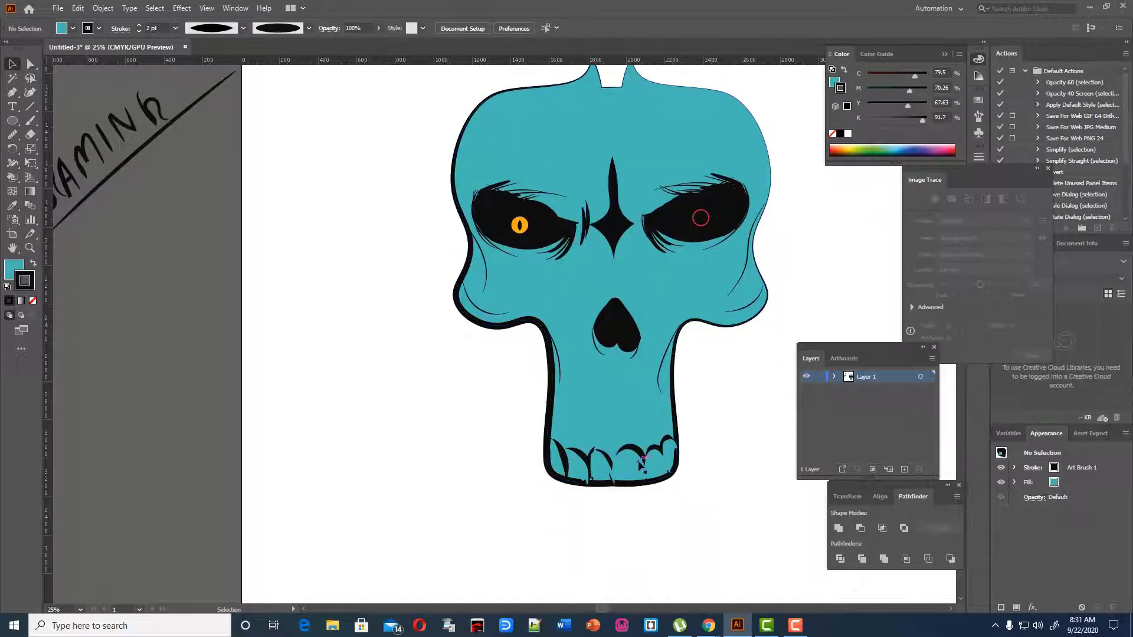
pyautogui.doubleClick(29, 282)
pyautogui.click(515, 293)
pyautogui.click(690, 237)
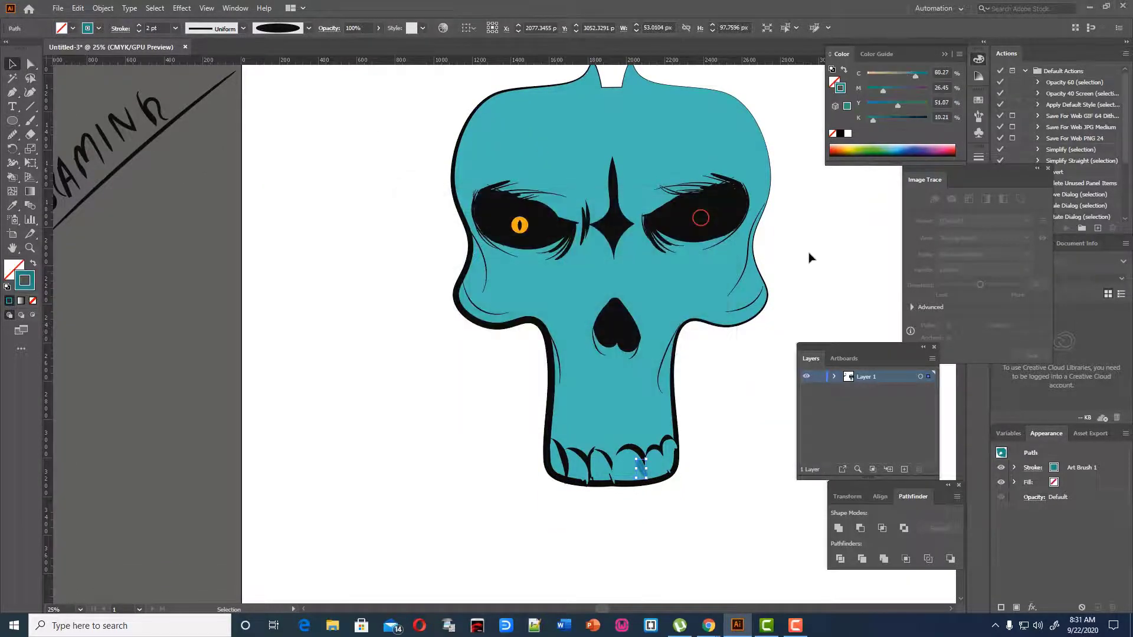
pyautogui.click(809, 258)
# - Paint darker teal shading strokes over the whole row of teeth
pyautogui.scroll(3, 478, 289)
pyautogui.scroll(-3, 478, 293)
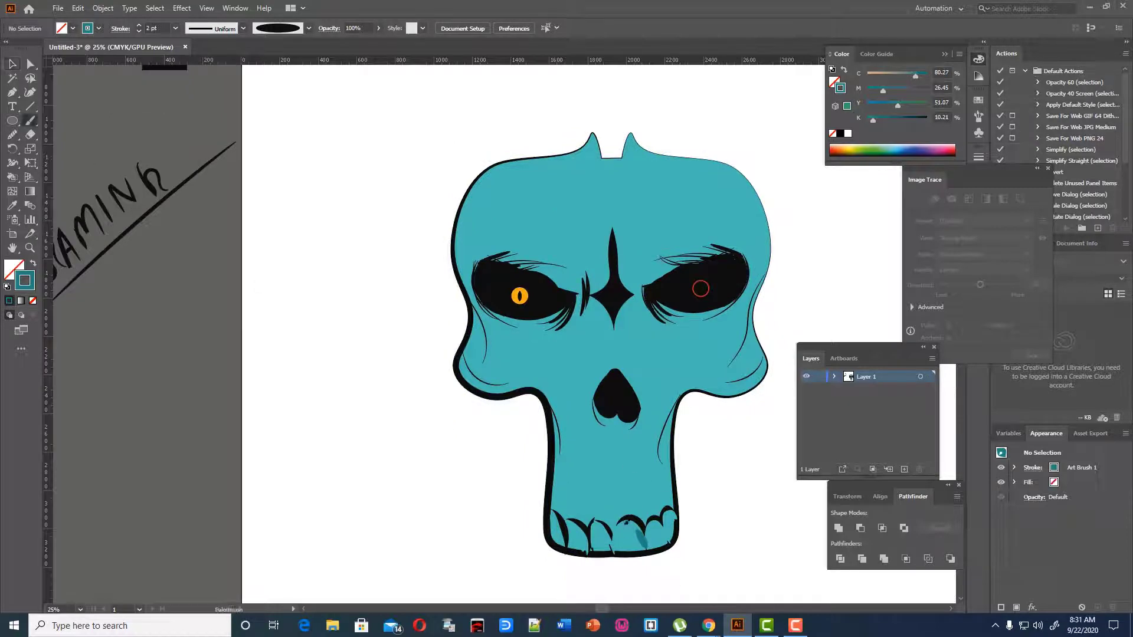
pyautogui.moveTo(626, 523)
pyautogui.mouseDown()
pyautogui.moveTo(676, 532)
pyautogui.moveTo(618, 547)
pyautogui.moveTo(596, 524)
pyautogui.moveTo(575, 536)
pyautogui.mouseUp()
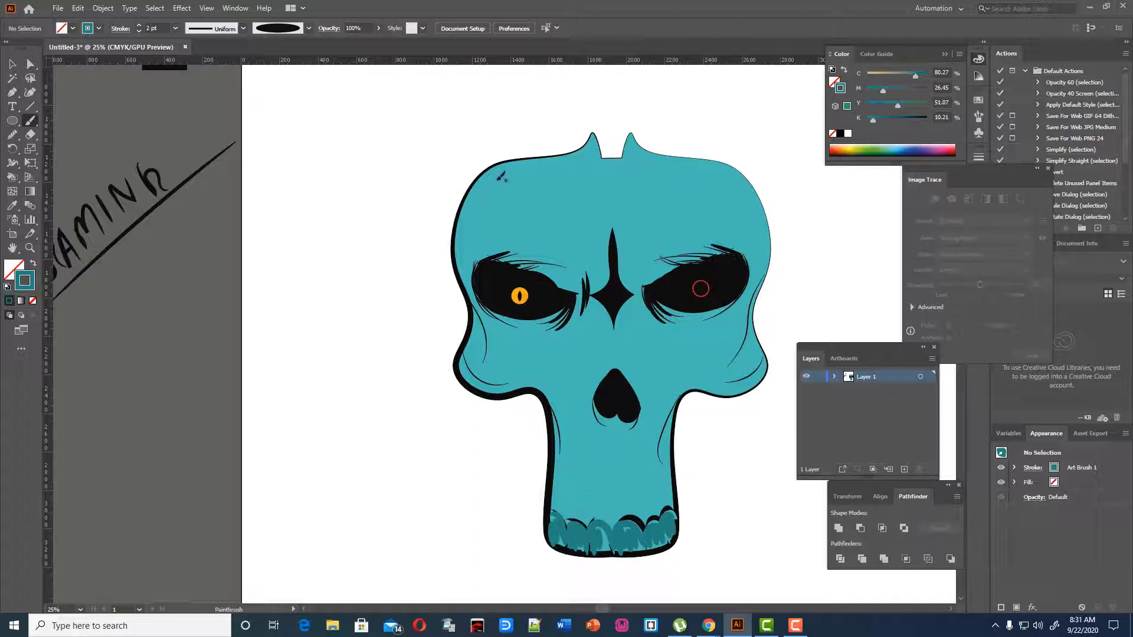
# - Draw a 0.25 pt dark teal outline across the forehead with the Paintbrush and join its ends
pyautogui.click(175, 27)
pyautogui.click(184, 41)
pyautogui.click(12, 64)
pyautogui.rightClick(697, 175)
pyautogui.click(743, 273)
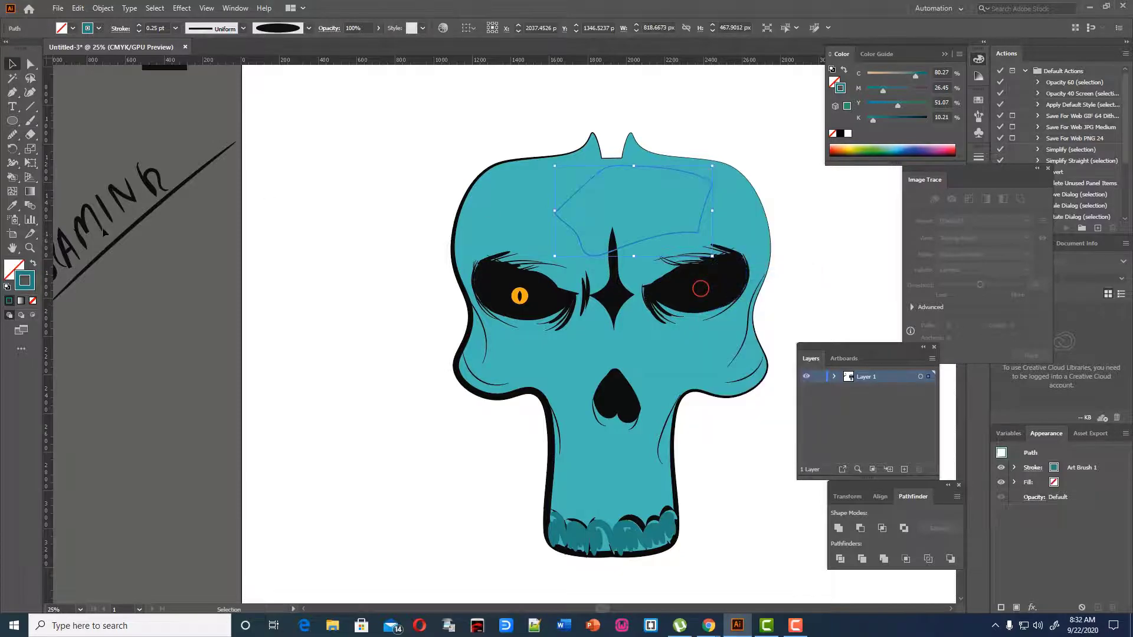
# - Set the skull contour's fill to a darker teal
pyautogui.scroll(2, 103, 231)
pyautogui.click(782, 193)
pyautogui.click(733, 223)
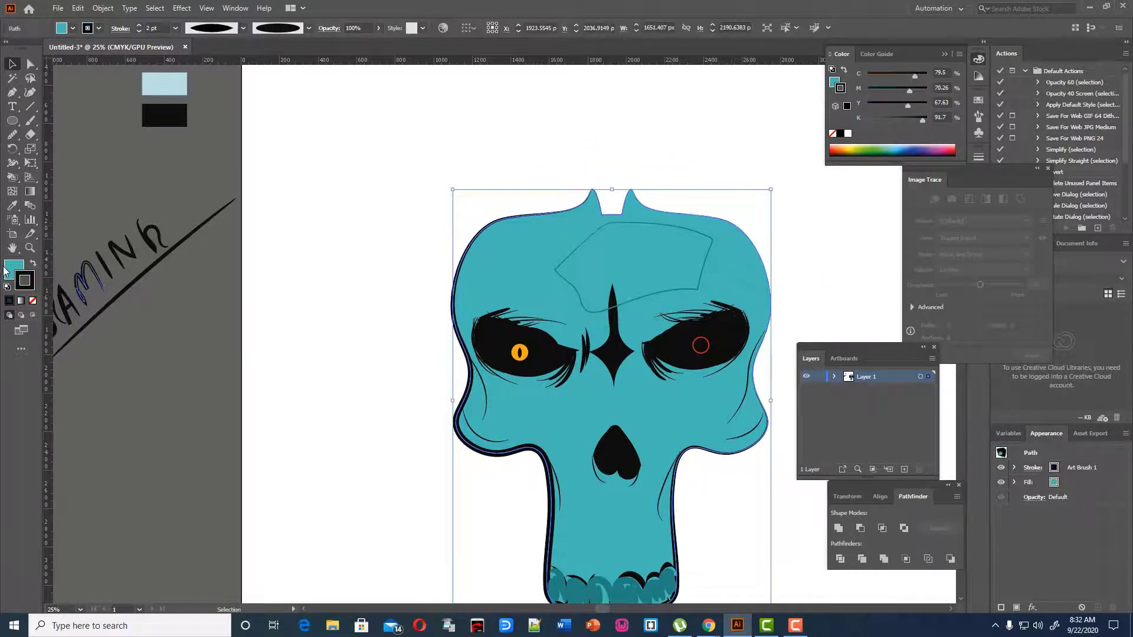
pyautogui.doubleClick(9, 269)
pyautogui.moveTo(508, 278); pyautogui.dragTo(523, 297)
pyautogui.click(688, 238)
pyautogui.click(759, 213)
pyautogui.scroll(-2, 710, 232)
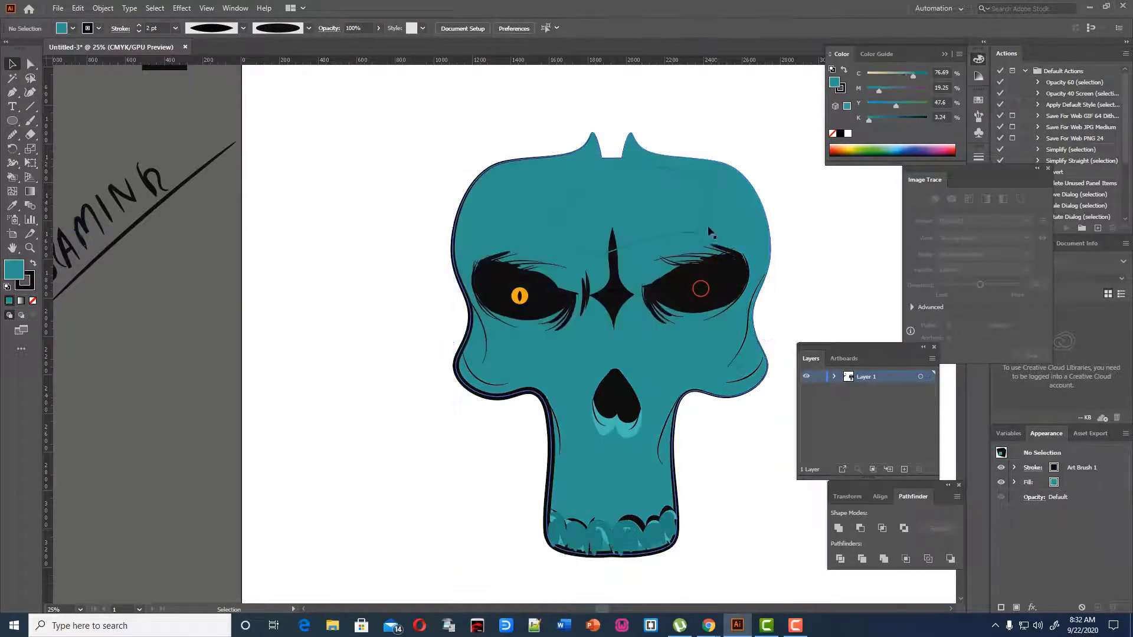
# - Fill the outlined forehead shape with the lighter teal sampled from the color swatch beside the artboard
pyautogui.click(708, 232)
pyautogui.scroll(5, 448, 291)
pyautogui.press('i')
pyautogui.click(180, 135)
pyautogui.scroll(-2, 122, 100)
pyautogui.press('v')
pyautogui.scroll(-2, 510, 196)
pyautogui.click(510, 195)
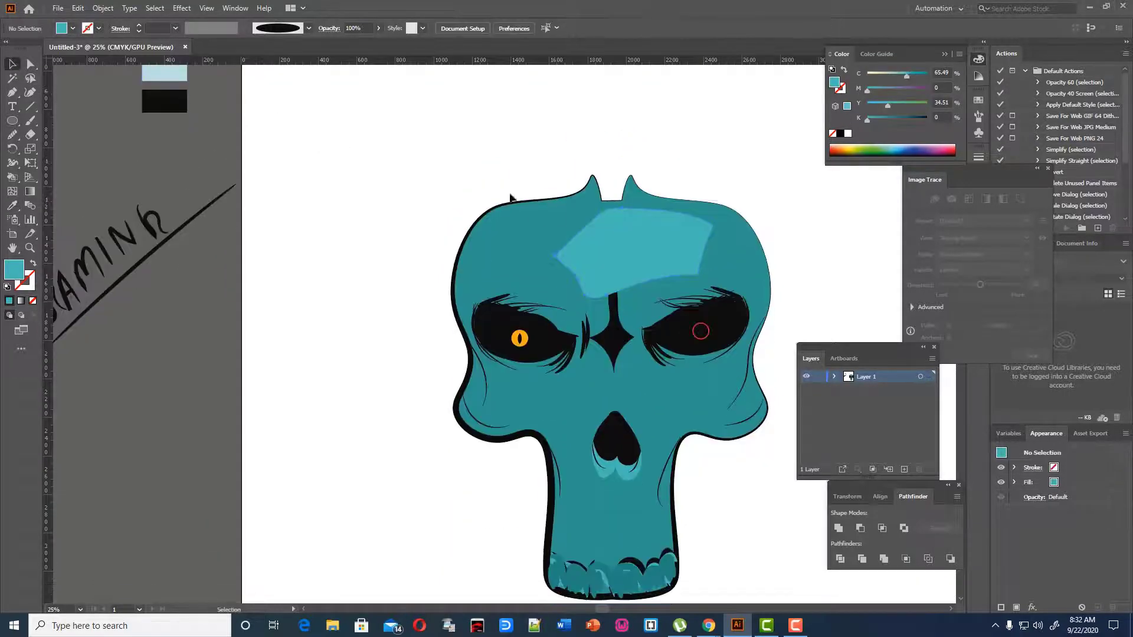
# - Arrange the light teal forehead highlight behind the black forehead mark and shift it slightly to the left
pyautogui.click(596, 242)
pyautogui.hotkey('ctrl', 'shift', '[')
pyautogui.hotkey('ctrl', ']')
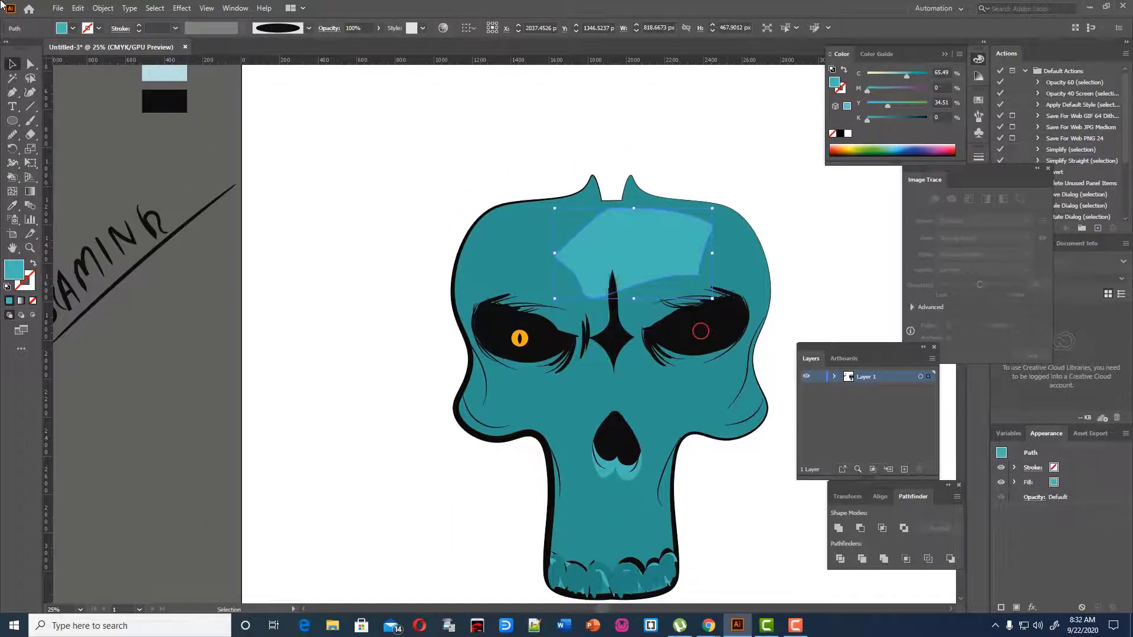
pyautogui.moveTo(656, 252); pyautogui.dragTo(643, 254)
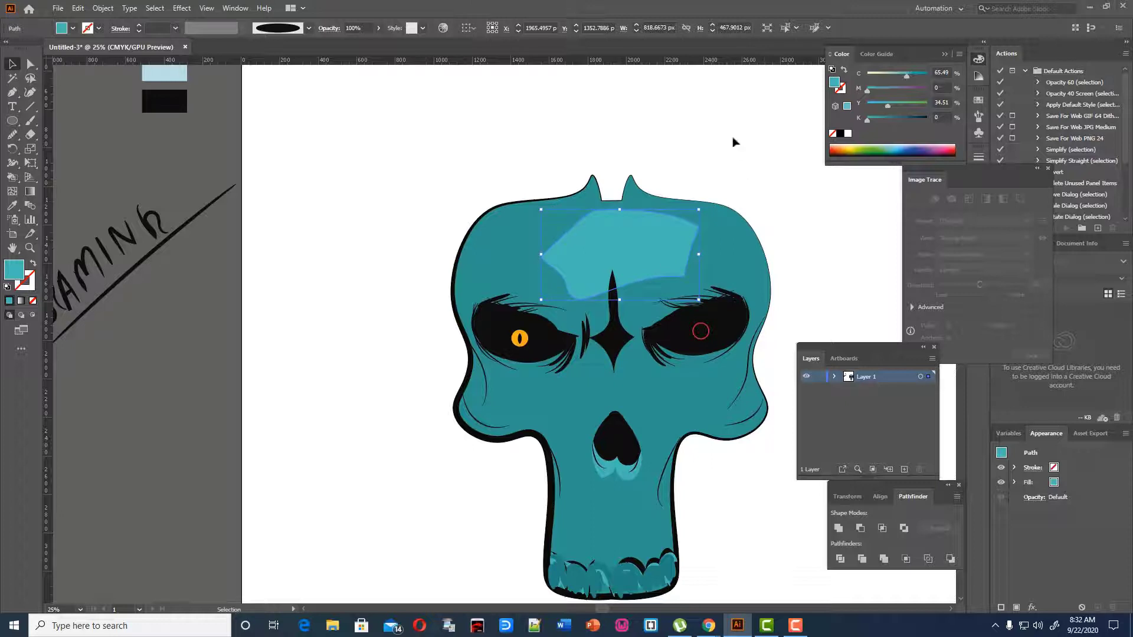
# - Round off the right side and lower edge of the forehead highlight with the Curvature tool, removing a surplus anchor point
pyautogui.click(30, 92)
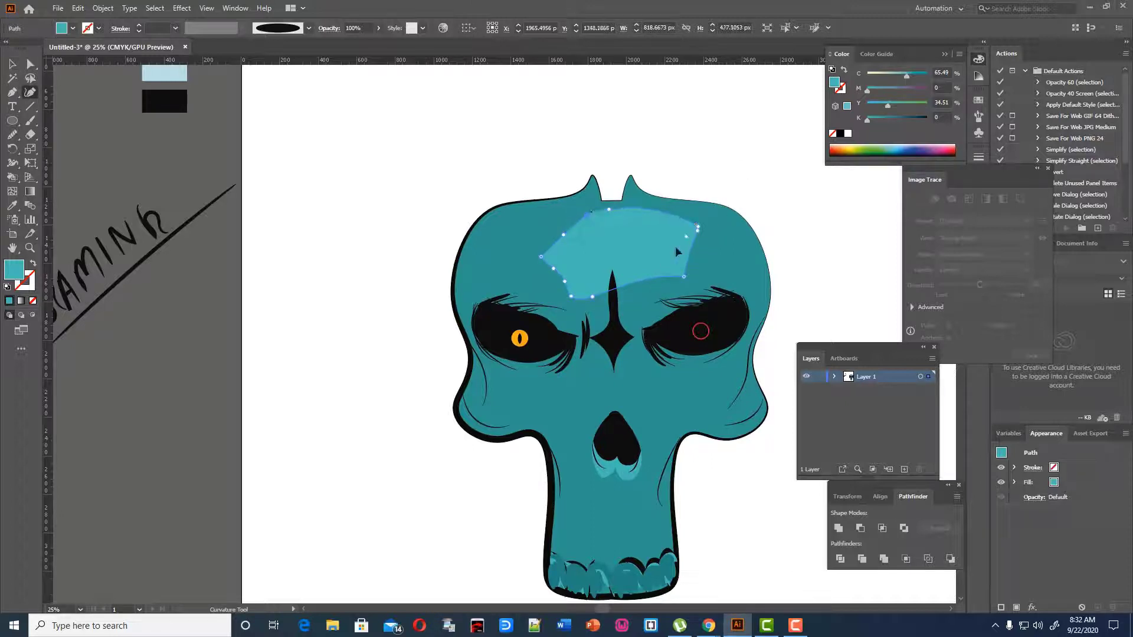
pyautogui.moveTo(697, 227); pyautogui.dragTo(636, 298)
pyautogui.click(592, 296)
pyautogui.press('Delete')
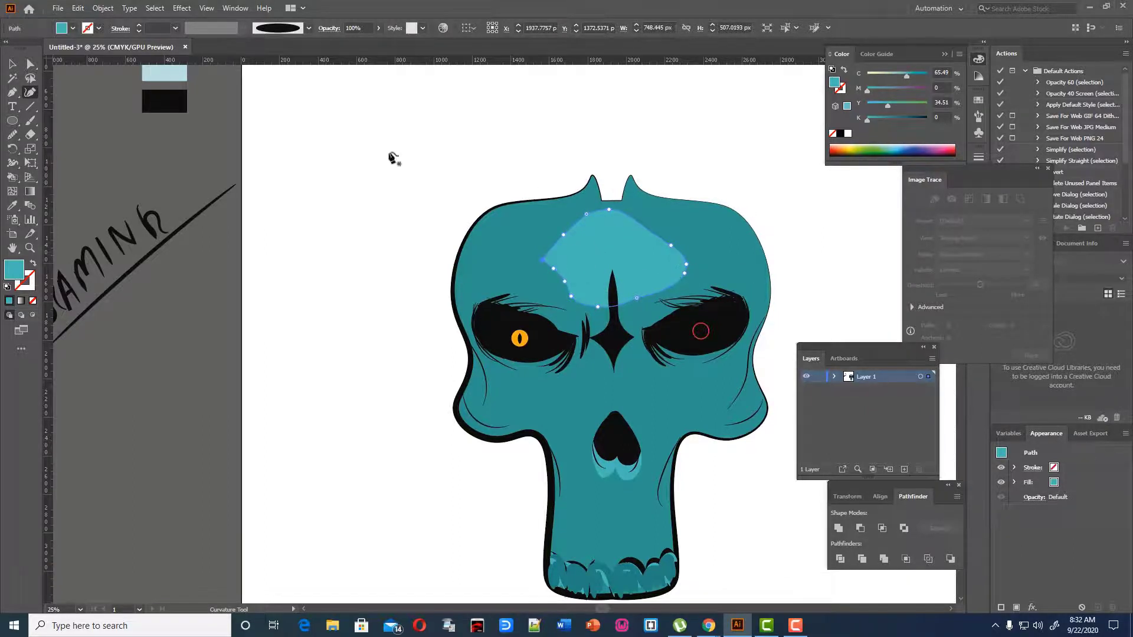
pyautogui.press('v')
pyautogui.click(434, 157)
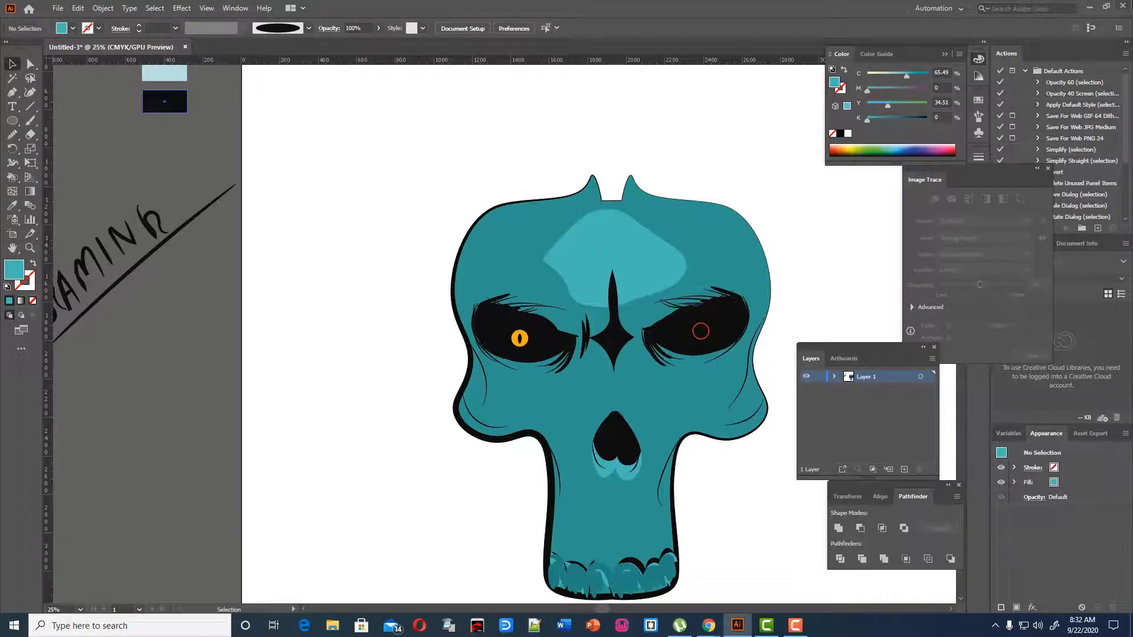
# - Paint a closed outline from the cheeks down to the teeth and convert its light teal stroke into a fill
pyautogui.click(30, 119)
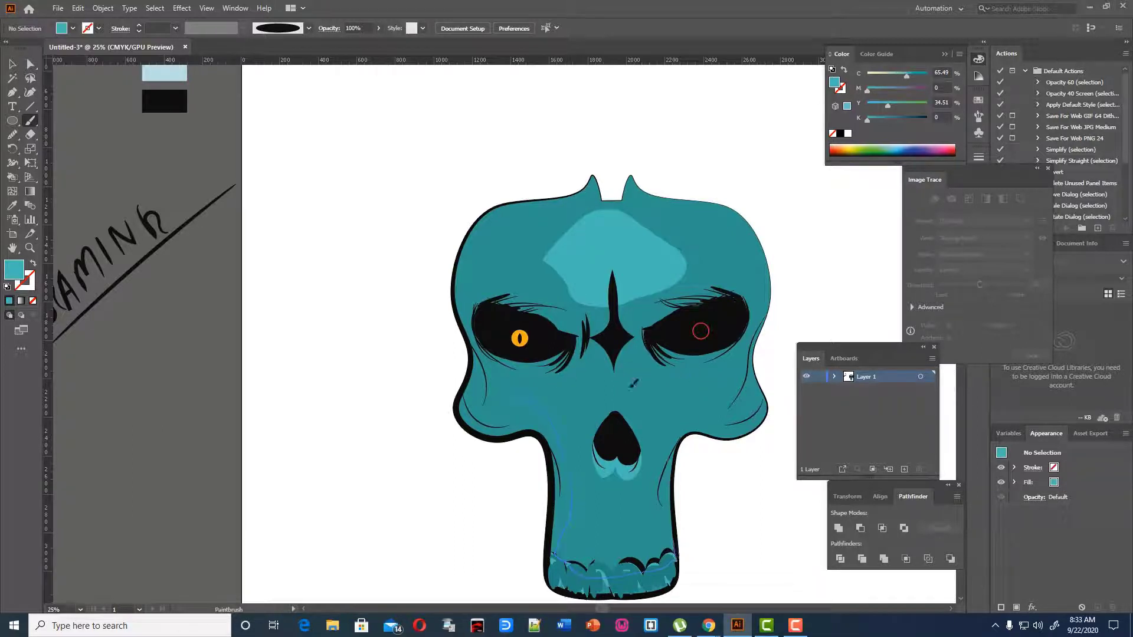
pyautogui.moveTo(525, 386); pyautogui.dragTo(523, 387)
pyautogui.click(10, 65)
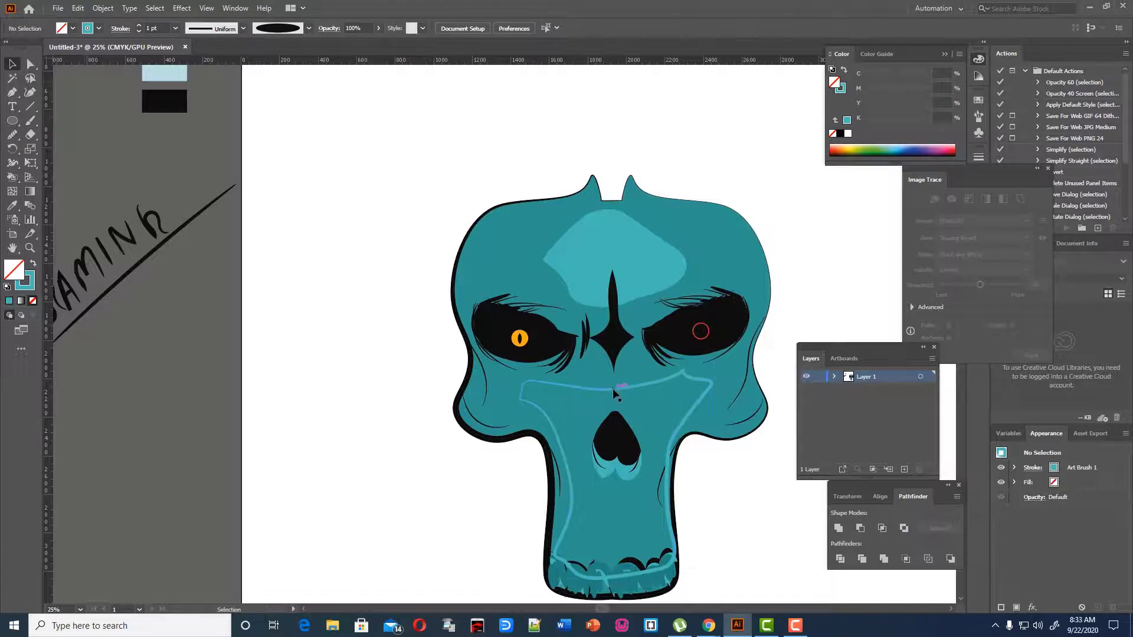
pyautogui.click(614, 389)
pyautogui.click(33, 263)
pyautogui.click(413, 396)
# - Arrange the light teal lower-face highlight behind the nose and the teeth
pyautogui.click(627, 470)
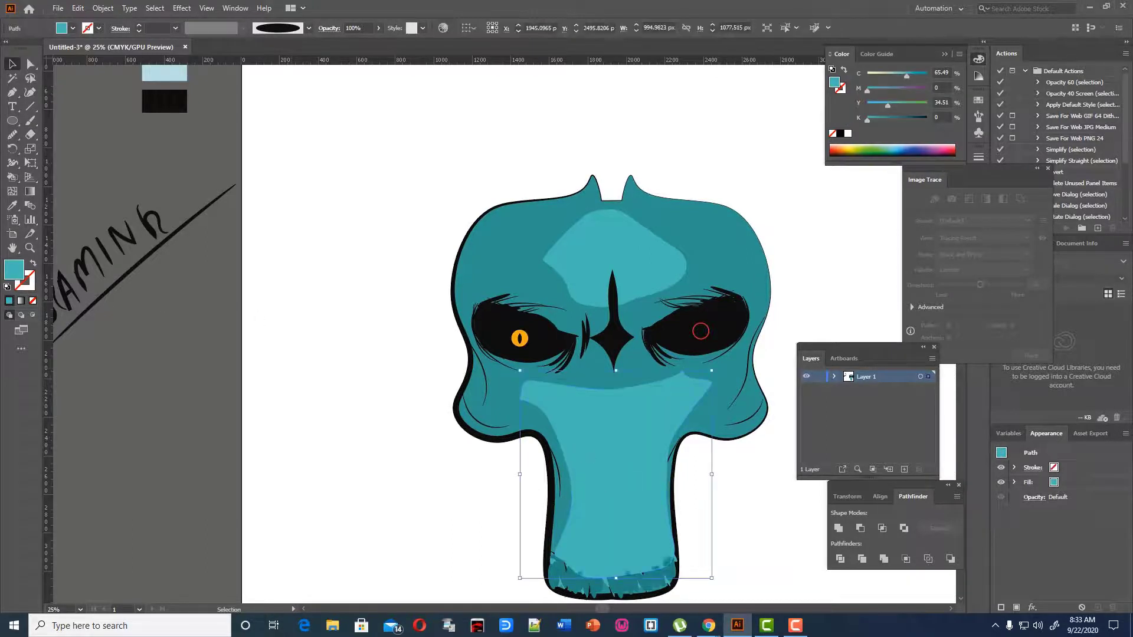
pyautogui.hotkey('ctrl', '[')
pyautogui.hotkey('ctrl', '[')
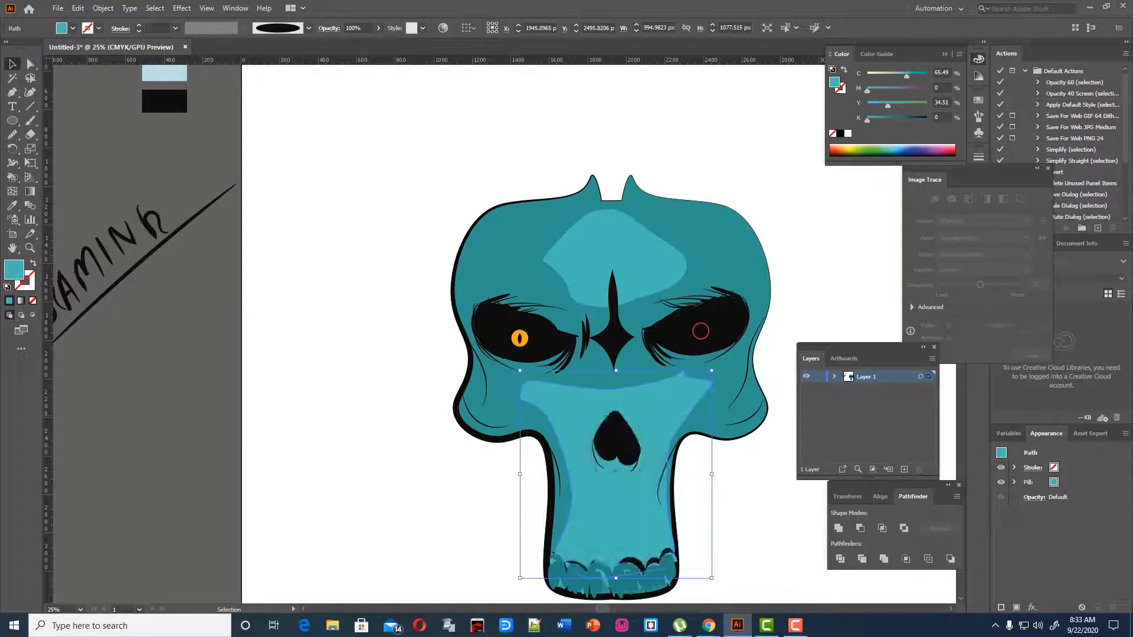
pyautogui.click(713, 170)
pyautogui.scroll(-4, 719, 201)
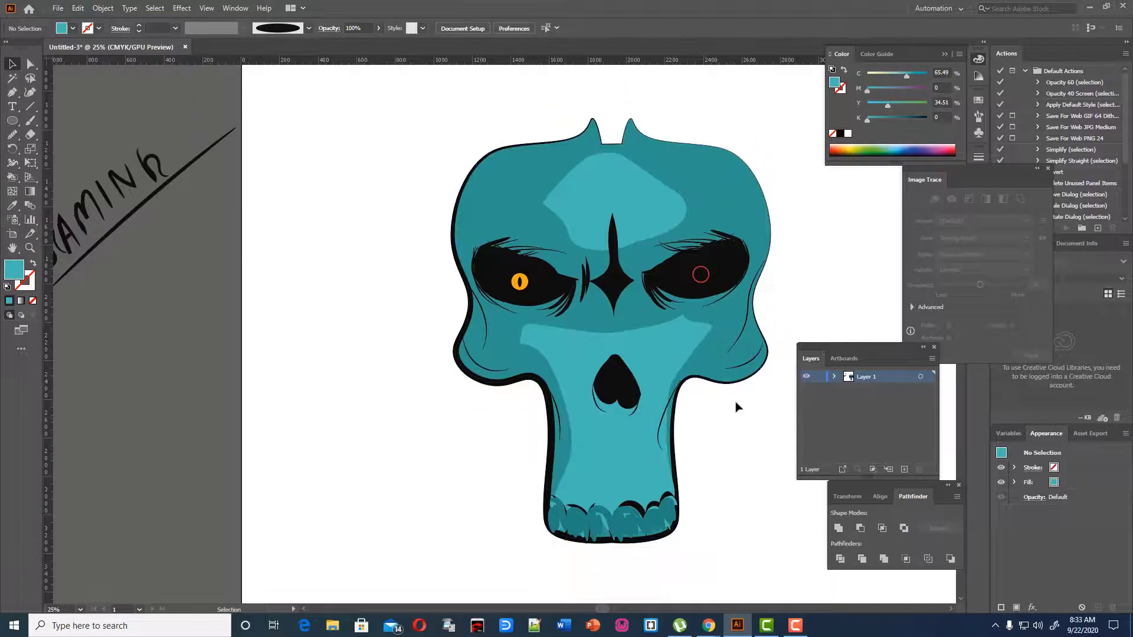
# - Paint a black hood contour around both sides of the skull with the Paintbrush and a tapered art brush
pyautogui.click(700, 274)
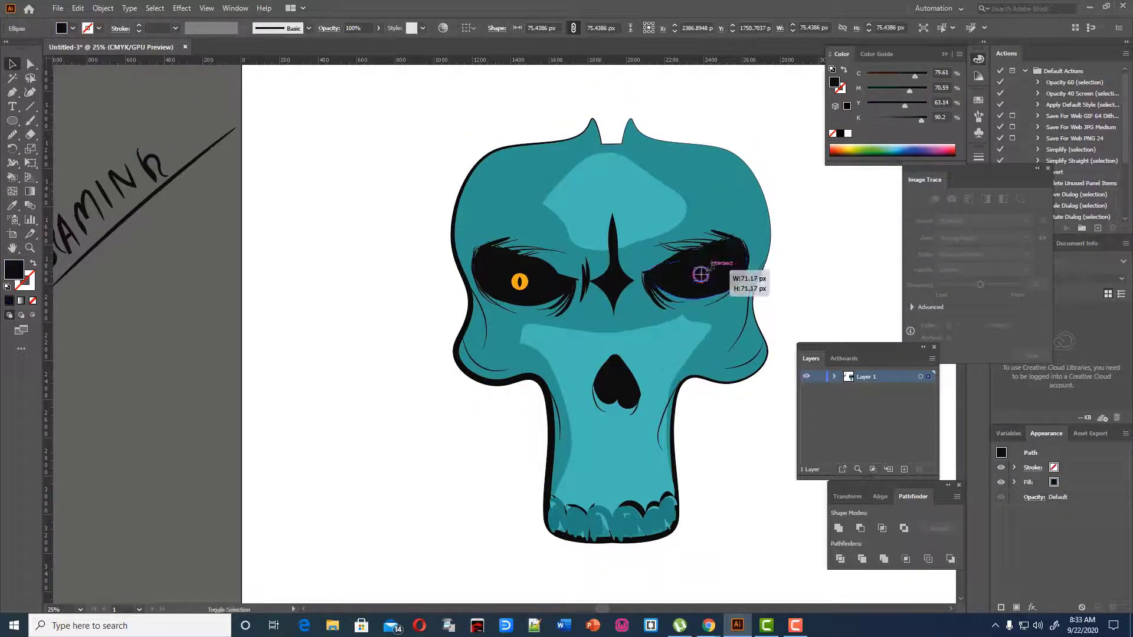
pyautogui.hotkey('ctrl', '-')
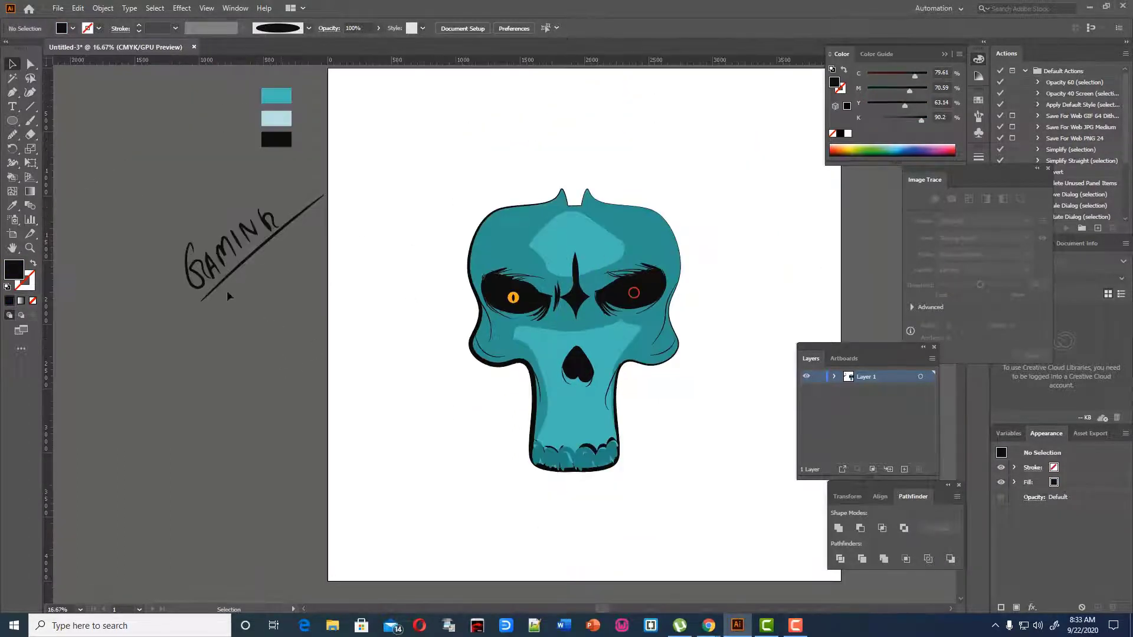
pyautogui.click(30, 120)
pyautogui.click(243, 28)
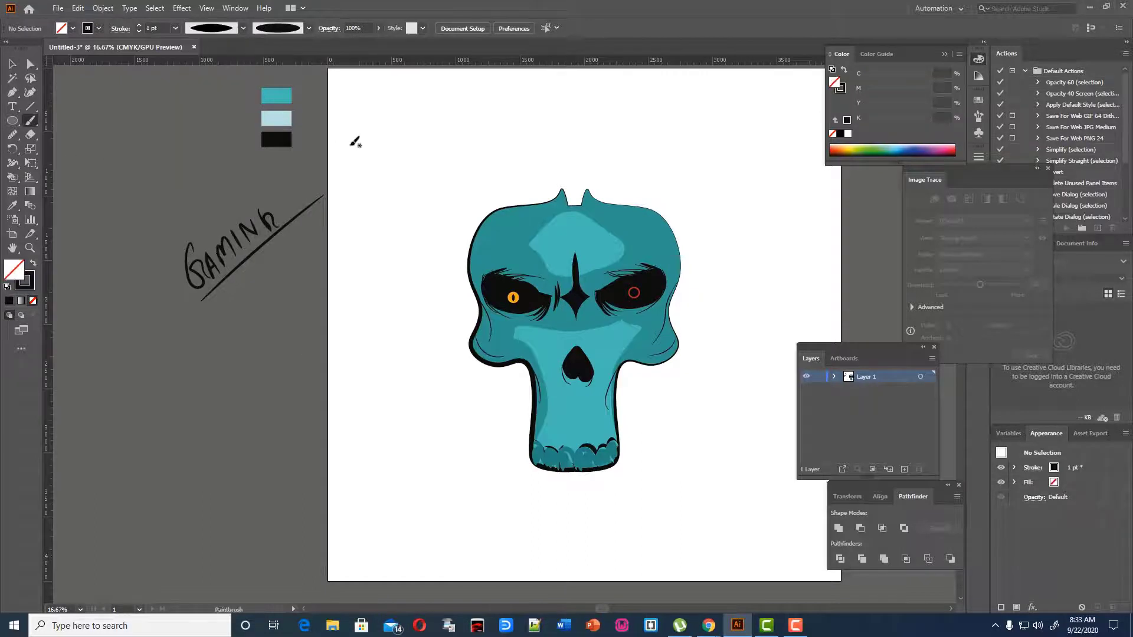
pyautogui.click(176, 29)
pyautogui.click(189, 96)
pyautogui.moveTo(536, 189)
pyautogui.mouseDown()
pyautogui.moveTo(457, 312)
pyautogui.moveTo(514, 469)
pyautogui.mouseUp()
pyautogui.moveTo(613, 171)
pyautogui.mouseDown()
pyautogui.moveTo(697, 234)
pyautogui.moveTo(673, 381)
pyautogui.moveTo(615, 483)
pyautogui.mouseUp()
pyautogui.click(609, 175)
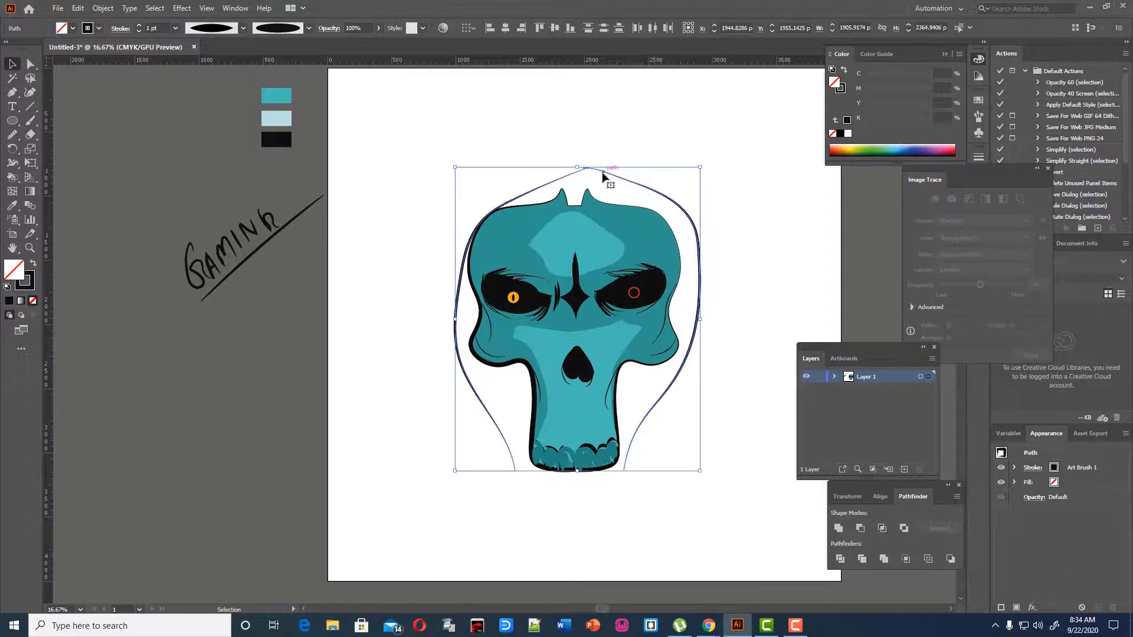
# - Smooth the peak and upper right side of the inner hood contour with the Curvature tool
pyautogui.hotkey('shift', '`')
pyautogui.moveTo(589, 168)
pyautogui.mouseDown()
pyautogui.moveTo(579, 171)
pyautogui.moveTo(593, 170)
pyautogui.mouseUp()
pyautogui.moveTo(669, 199); pyautogui.dragTo(700, 259)
pyautogui.moveTo(579, 170)
pyautogui.mouseDown()
pyautogui.moveTo(512, 191)
pyautogui.moveTo(549, 168)
pyautogui.moveTo(590, 166)
pyautogui.mouseUp()
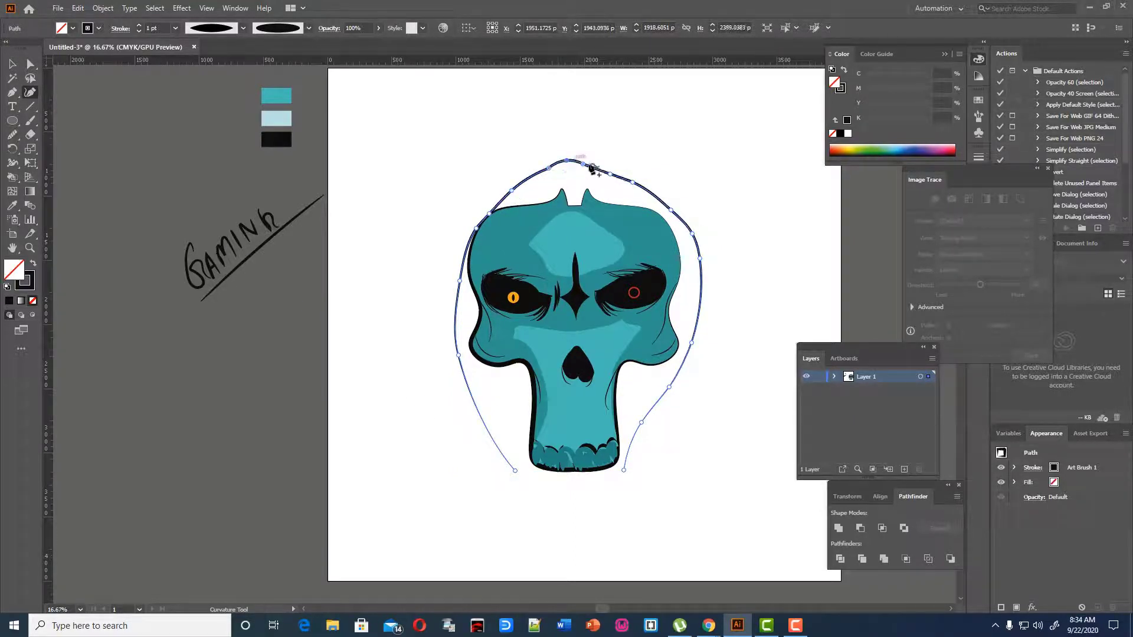
pyautogui.click(12, 63)
pyautogui.click(404, 126)
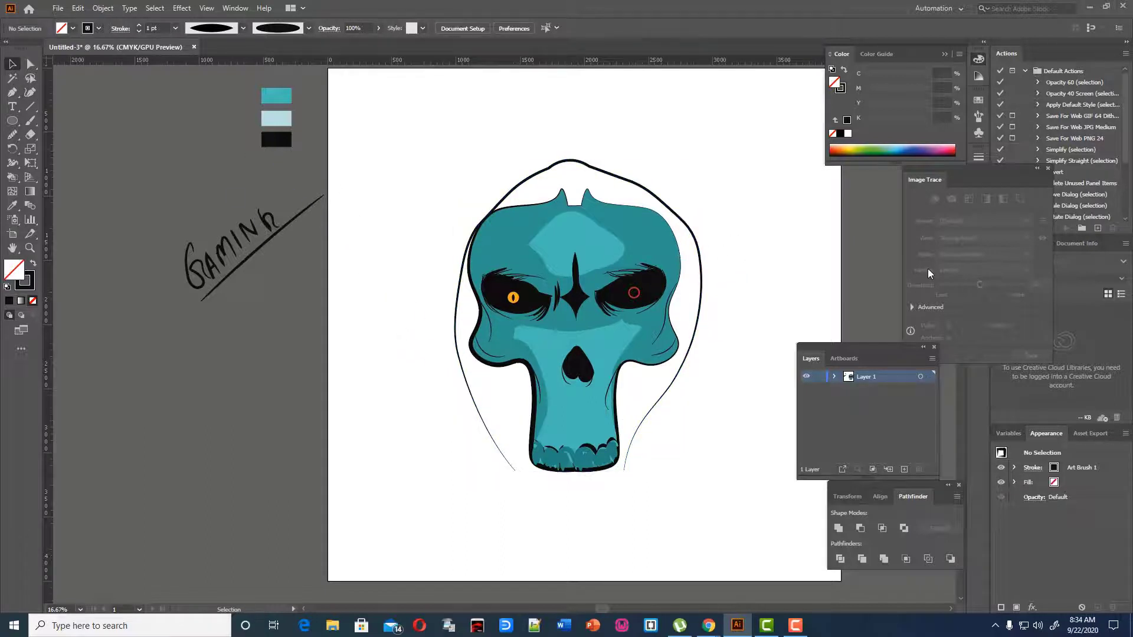
# - Draw a closed left half of the outer hood with the Pen tool, from above the skull to below the jaw
pyautogui.click(11, 92)
pyautogui.click(553, 100)
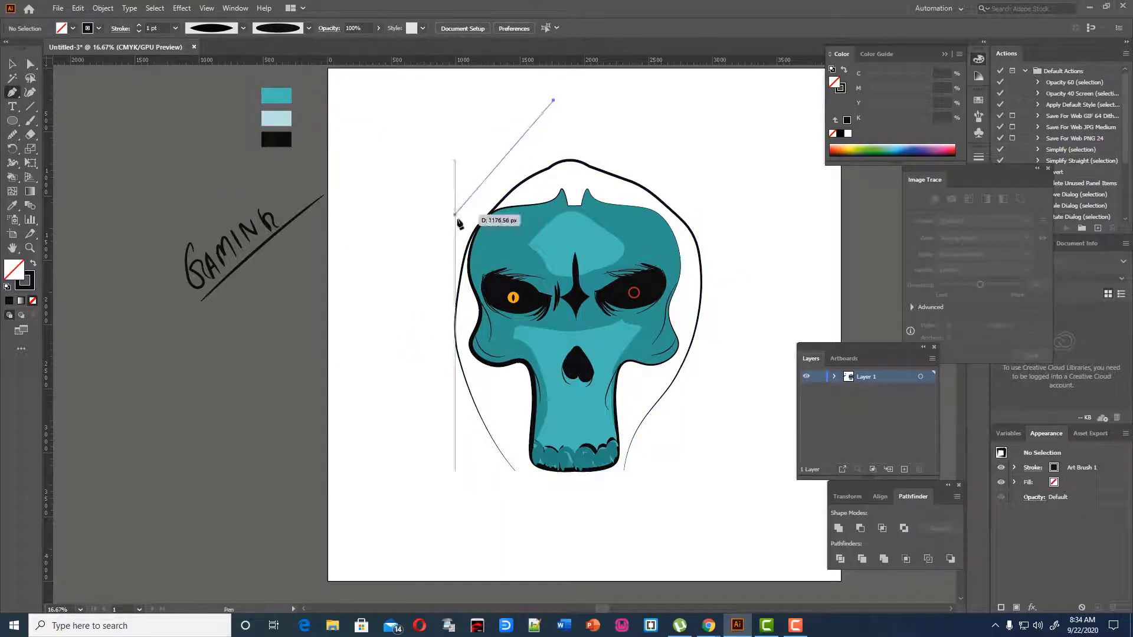
pyautogui.moveTo(449, 194); pyautogui.dragTo(402, 223)
pyautogui.moveTo(413, 352); pyautogui.dragTo(428, 401)
pyautogui.moveTo(509, 487); pyautogui.dragTo(545, 538)
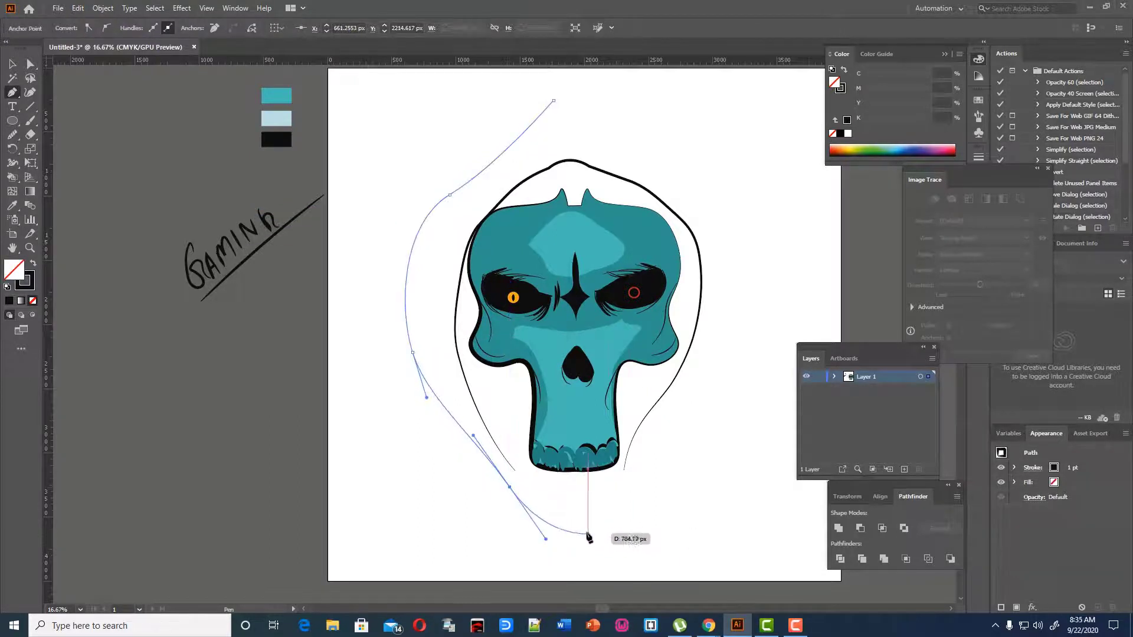
pyautogui.click(584, 541)
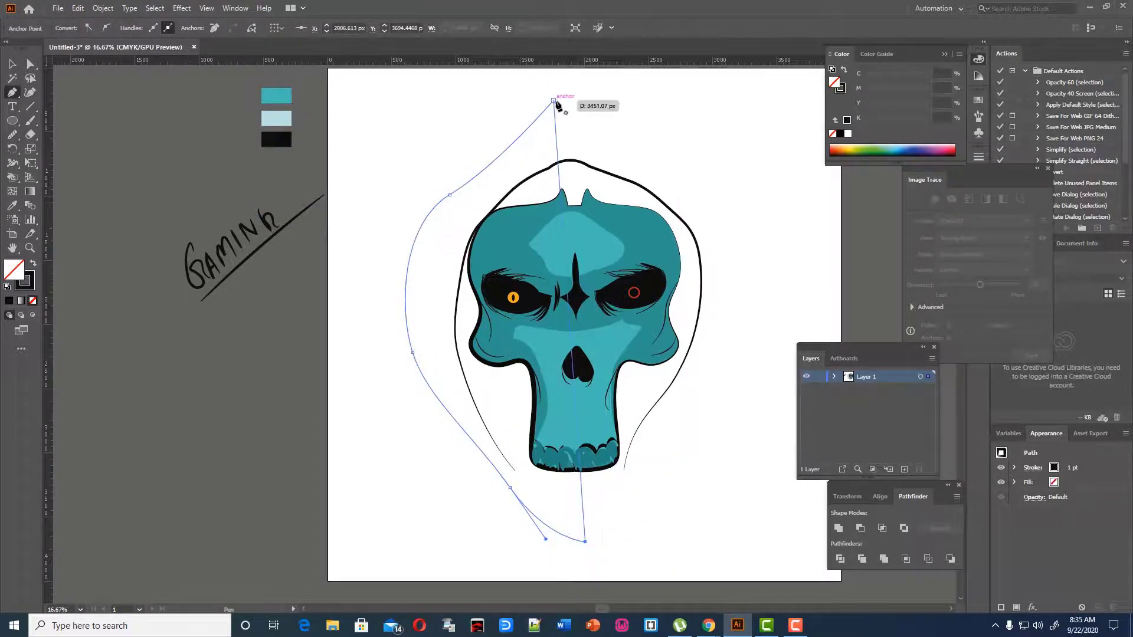
pyautogui.click(562, 95)
# - Reshape the lower edge of the outer hood half with the Curvature tool, bringing it to a point below the jaw
pyautogui.hotkey('shift', '~')
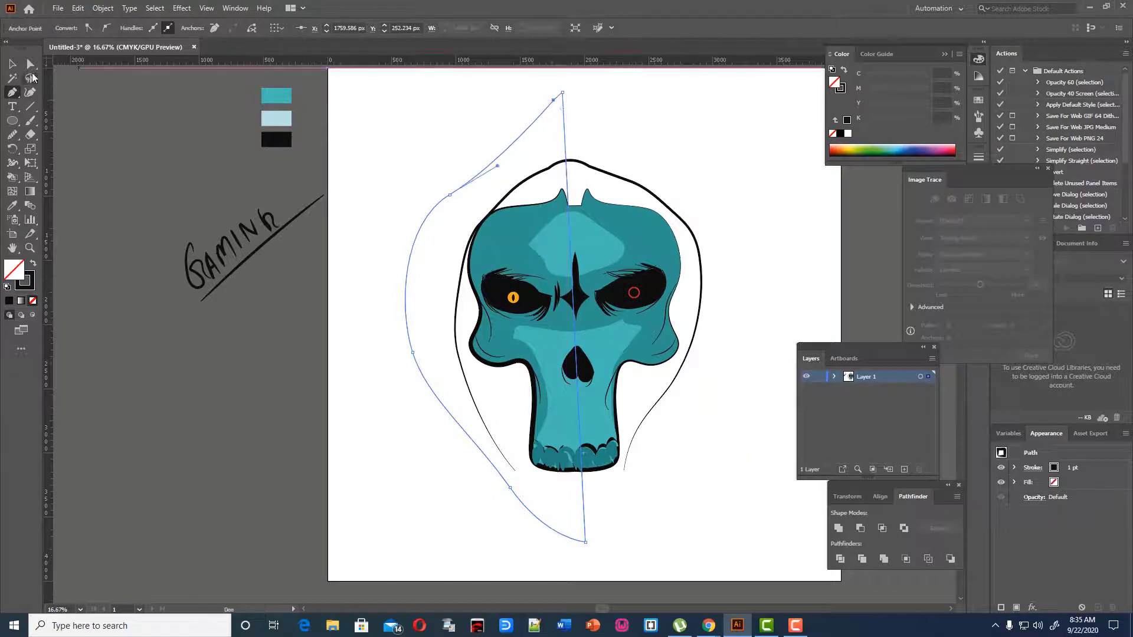
pyautogui.moveTo(511, 488); pyautogui.dragTo(519, 481)
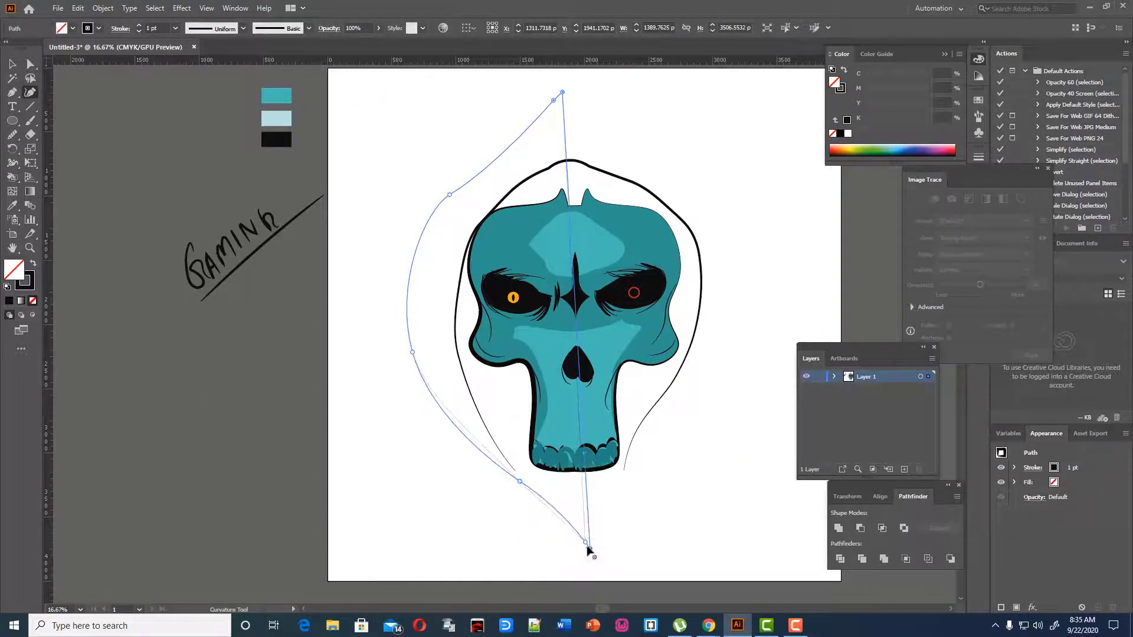
pyautogui.moveTo(576, 532); pyautogui.dragTo(566, 520)
pyautogui.moveTo(519, 481); pyautogui.dragTo(514, 483)
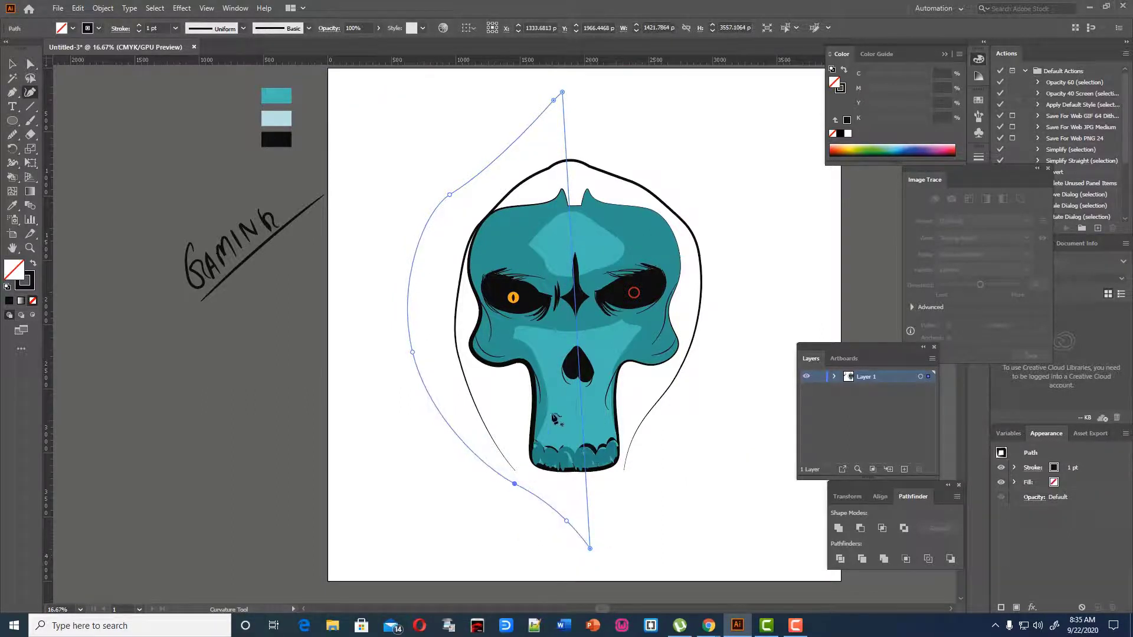
pyautogui.moveTo(413, 352); pyautogui.dragTo(488, 498)
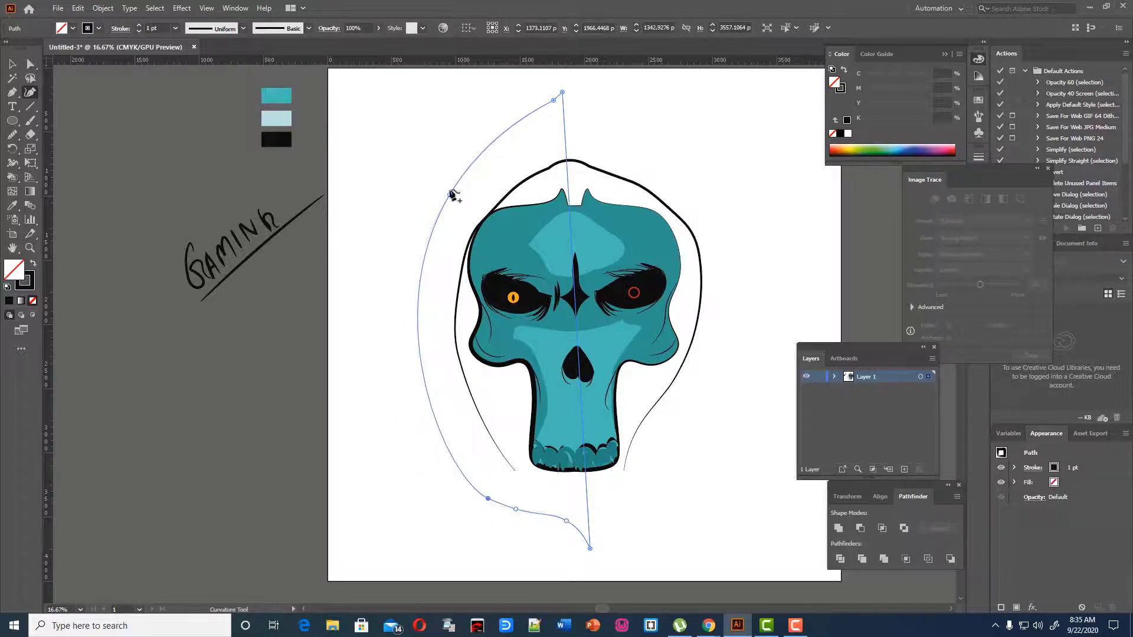
# - Reshape the rounded top, outer side and lower corner of the outer hood half with the Curvature tool
pyautogui.moveTo(450, 192); pyautogui.dragTo(480, 179)
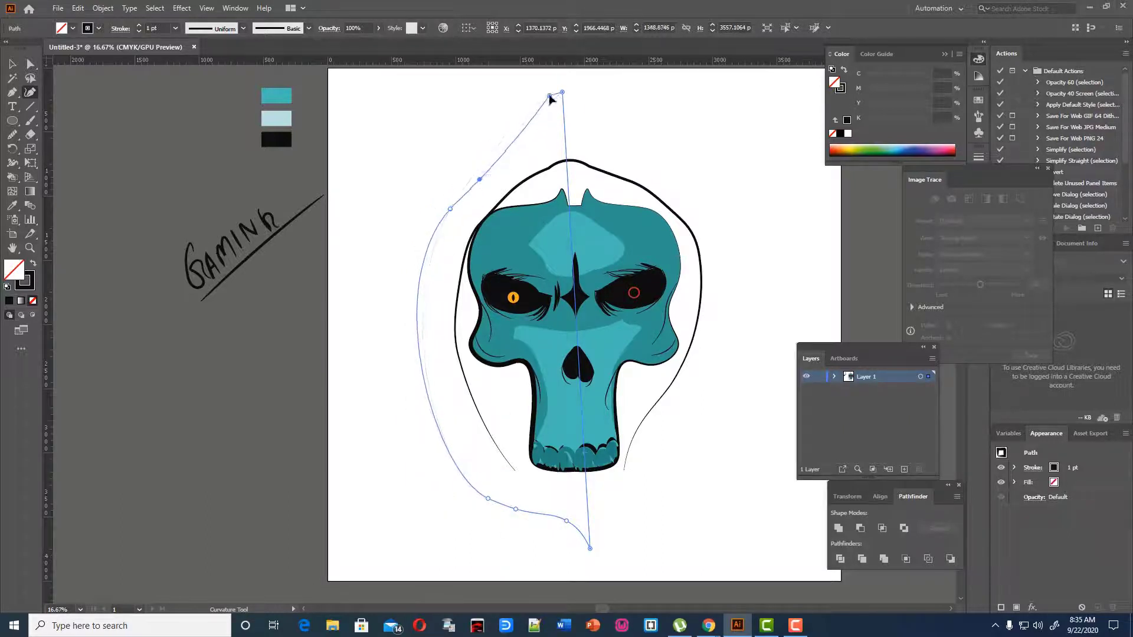
pyautogui.moveTo(549, 99); pyautogui.dragTo(542, 102)
pyautogui.moveTo(479, 182); pyautogui.dragTo(474, 177)
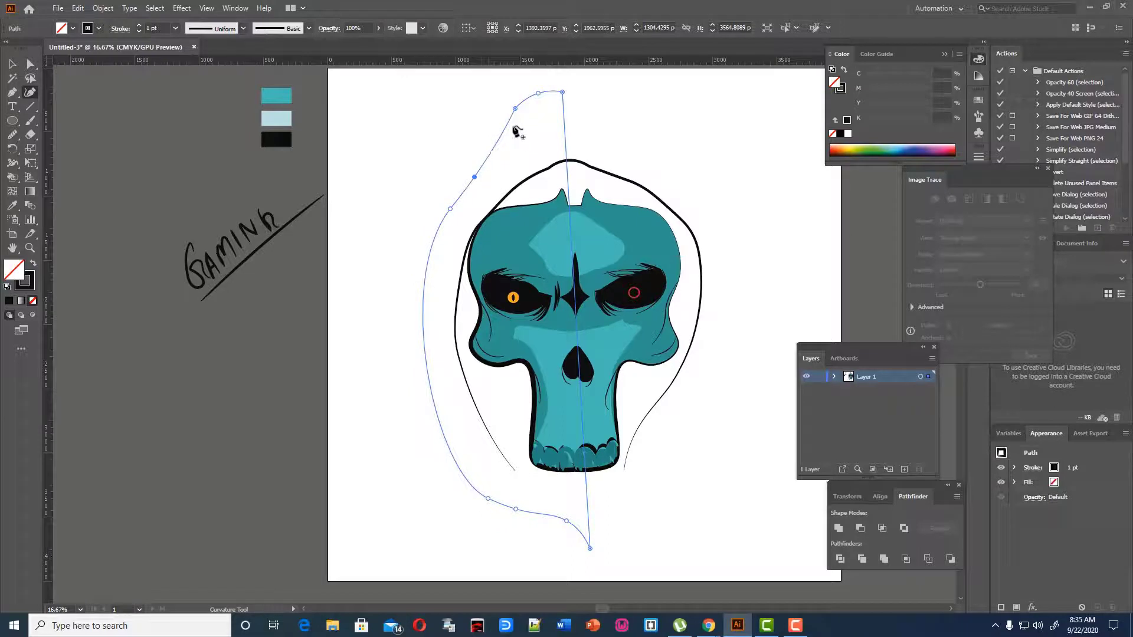
pyautogui.moveTo(431, 407); pyautogui.dragTo(448, 494)
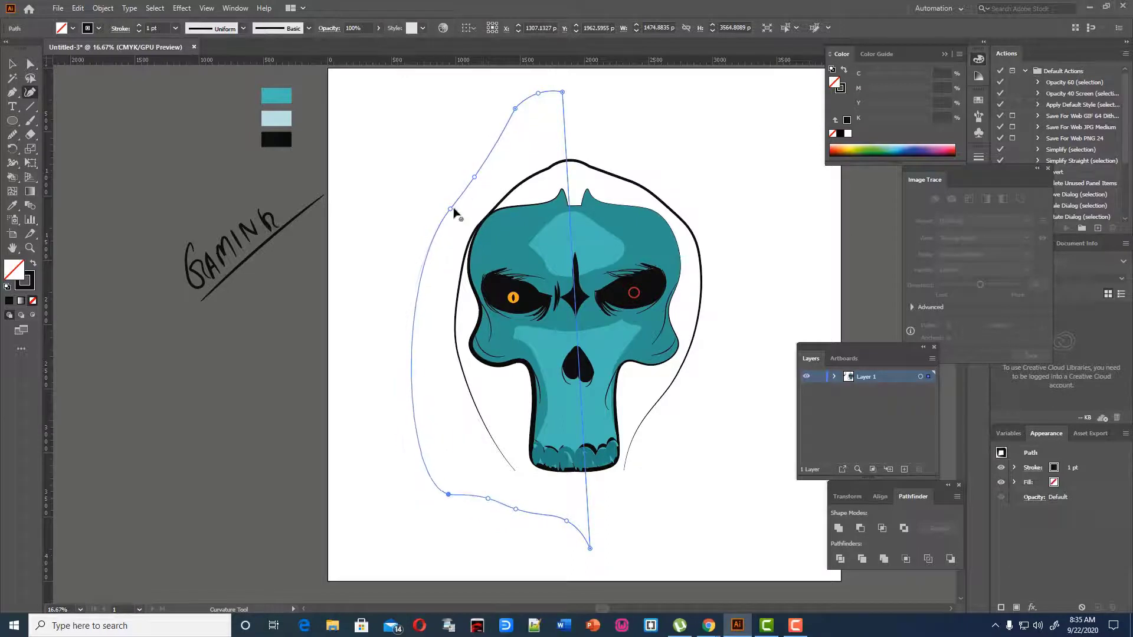
pyautogui.moveTo(451, 210); pyautogui.dragTo(439, 323)
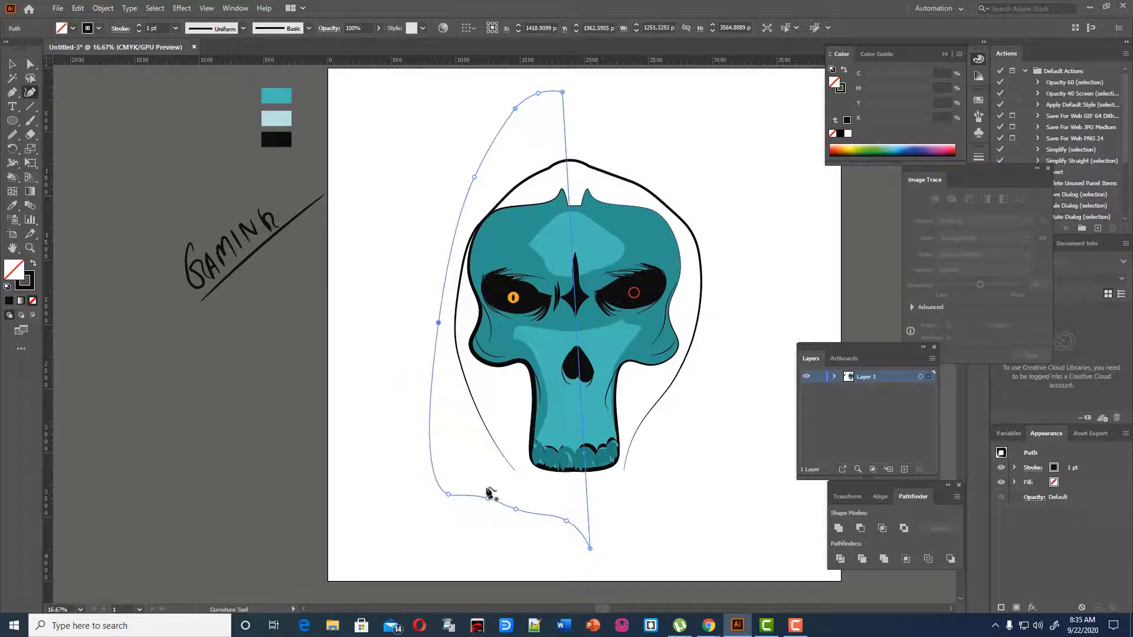
pyautogui.press('v')
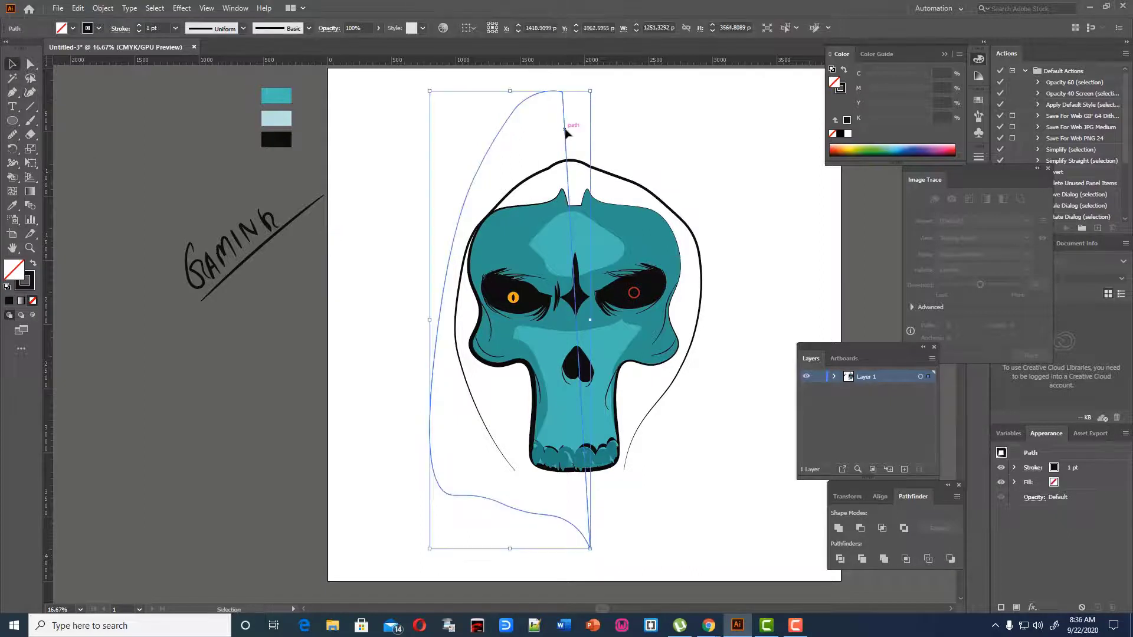
# - Apply the tapered art brush to the stroke of the outer hood half
pyautogui.click(242, 28)
pyautogui.click(221, 65)
pyautogui.click(308, 28)
pyautogui.moveTo(306, 59); pyautogui.dragTo(306, 108)
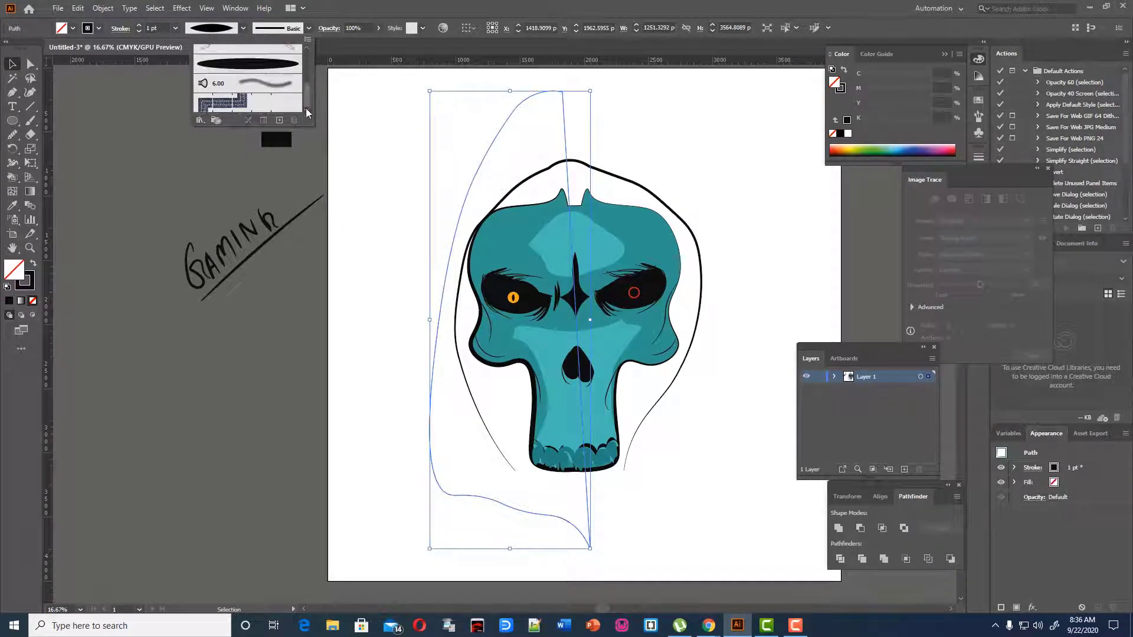
pyautogui.click(283, 65)
# - Reflect a copy of the outer hood half and place it on the right side of the skull
pyautogui.rightClick(564, 118)
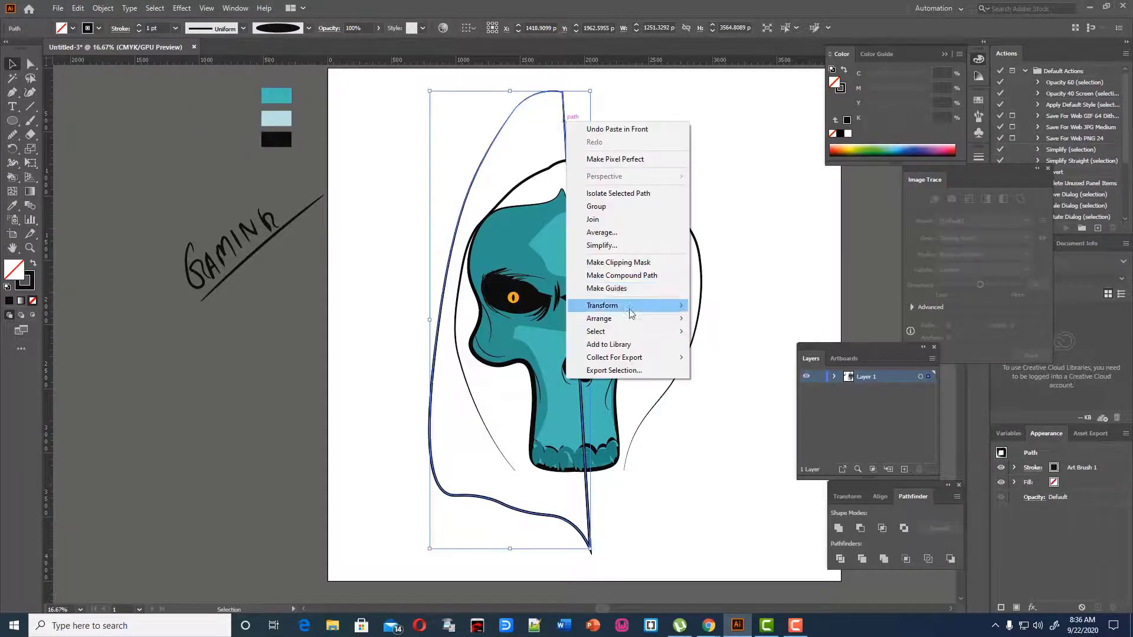
pyautogui.moveTo(666, 305)
pyautogui.click(725, 351)
pyautogui.click(570, 384)
pyautogui.moveTo(537, 159); pyautogui.dragTo(692, 160)
pyautogui.click(774, 191)
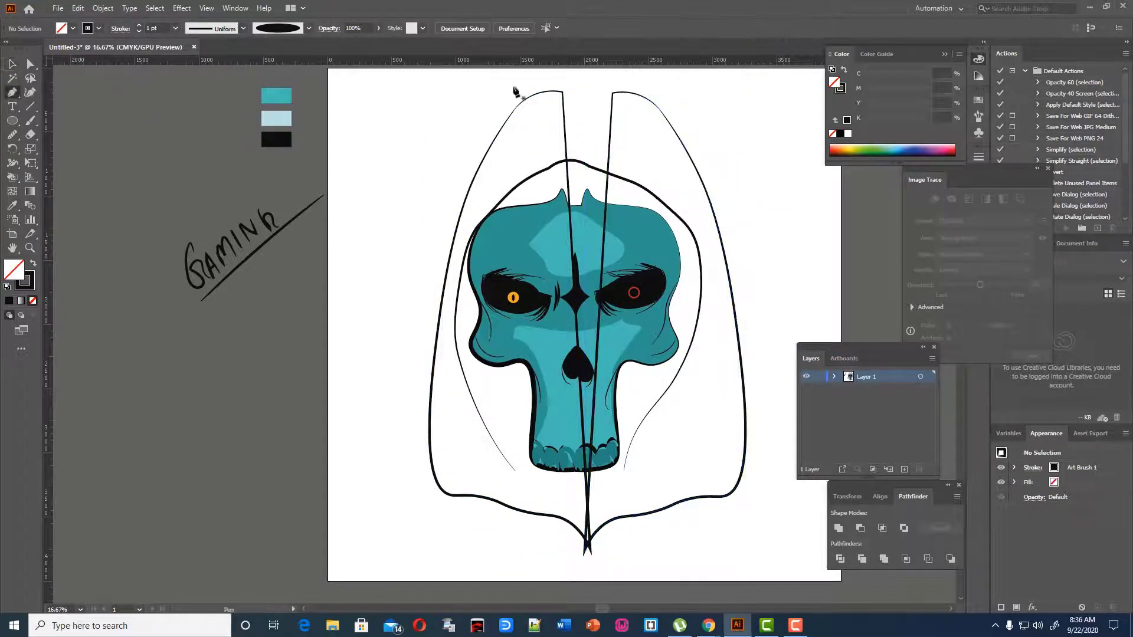
# - Draw a closed Pen shape overlapping both hood halves, bridging the gap at the top and spanning the skull
pyautogui.click(527, 96)
pyautogui.click(615, 91)
pyautogui.click(655, 123)
pyautogui.click(692, 174)
pyautogui.click(727, 289)
pyautogui.click(719, 325)
pyautogui.click(711, 377)
pyautogui.click(680, 412)
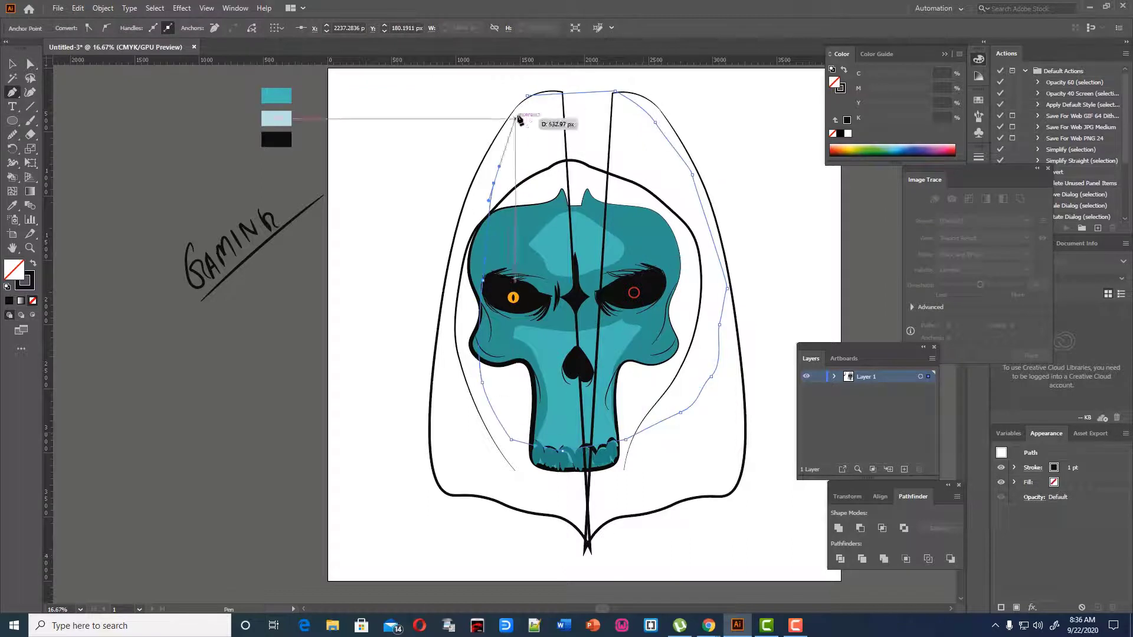
pyautogui.click(526, 96)
# - Curve the top edge of the bridging shape with the Curvature tool to follow the rounded hood tops
pyautogui.click(30, 92)
pyautogui.moveTo(527, 96); pyautogui.dragTo(532, 101)
pyautogui.click(576, 89)
pyautogui.moveTo(615, 91); pyautogui.dragTo(617, 94)
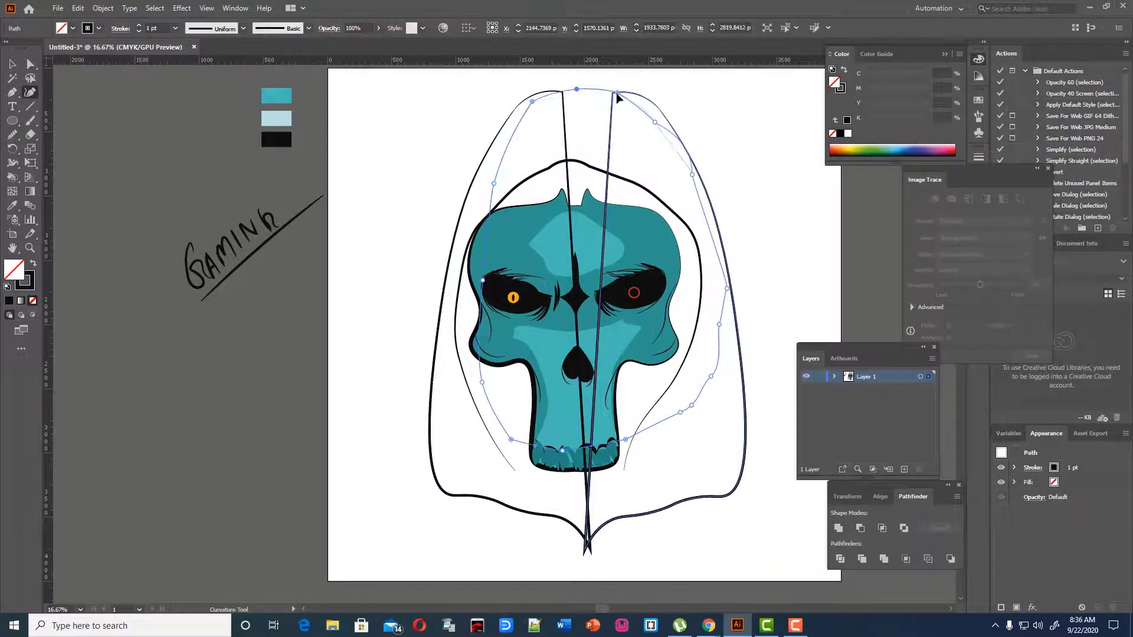
# - Unite the two outer hood halves and the bridging shape into one hood outline
pyautogui.press('v')
pyautogui.moveTo(418, 99); pyautogui.dragTo(624, 147)
pyautogui.click(838, 528)
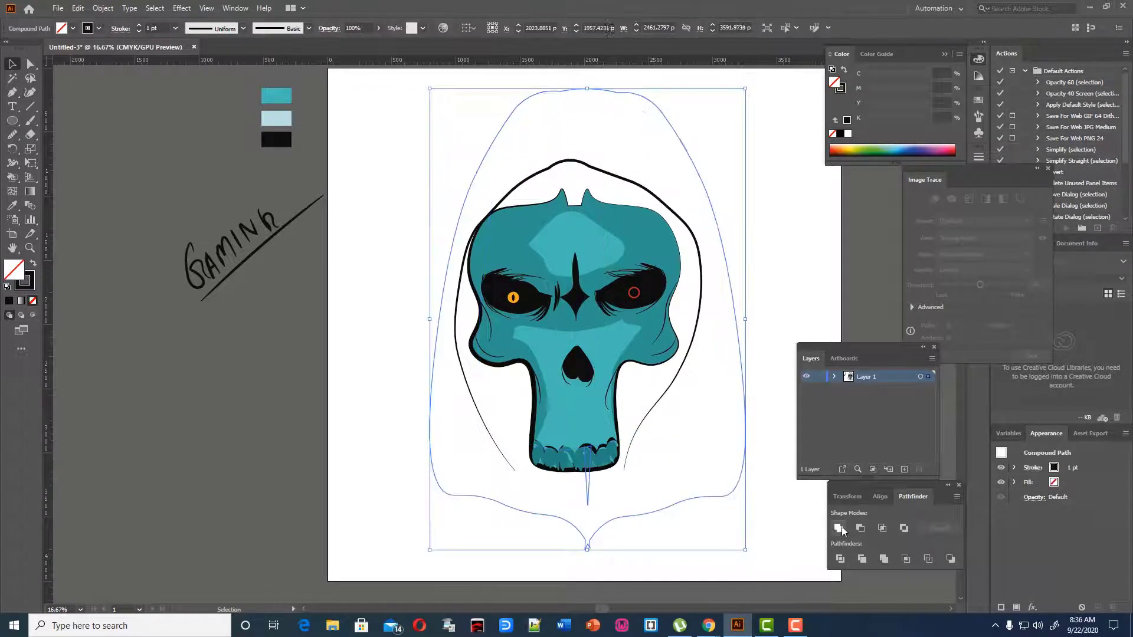
# - Release the hood outline's compound path and delete the small leftover piece hanging over the teeth
pyautogui.click(655, 440)
pyautogui.rightClick(587, 497)
pyautogui.click(667, 385)
pyautogui.click(725, 355)
pyautogui.moveTo(586, 484); pyautogui.dragTo(563, 488)
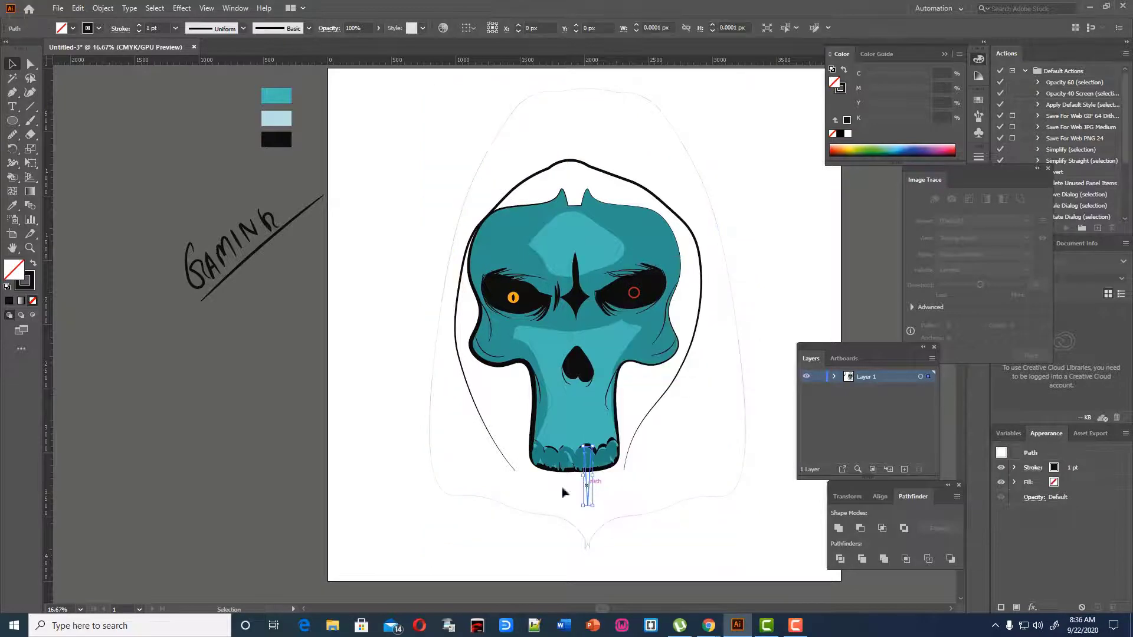
pyautogui.press('Delete')
# - Resize the hood outline from both sides to about 2439 px wide, centred around the skull
pyautogui.click(617, 519)
pyautogui.moveTo(430, 320); pyautogui.dragTo(422, 327)
pyautogui.moveTo(745, 319); pyautogui.dragTo(736, 319)
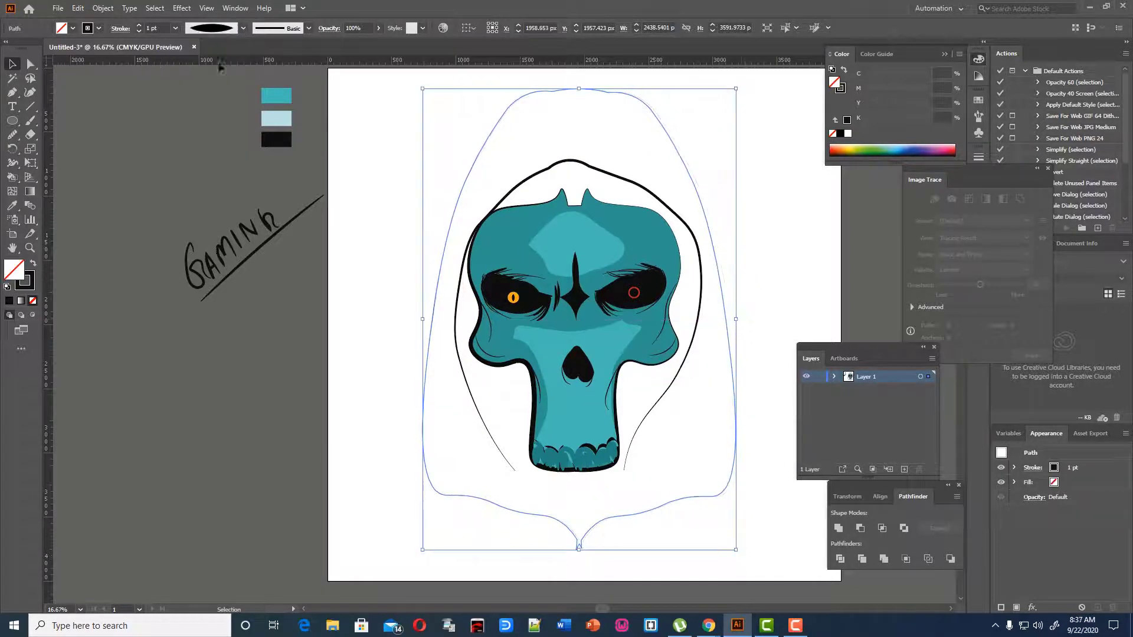
# - Apply the tapered oval art brush to the hood outline with a 3 pt stroke weight
pyautogui.click(309, 28)
pyautogui.click(272, 65)
pyautogui.click(176, 28)
pyautogui.click(186, 105)
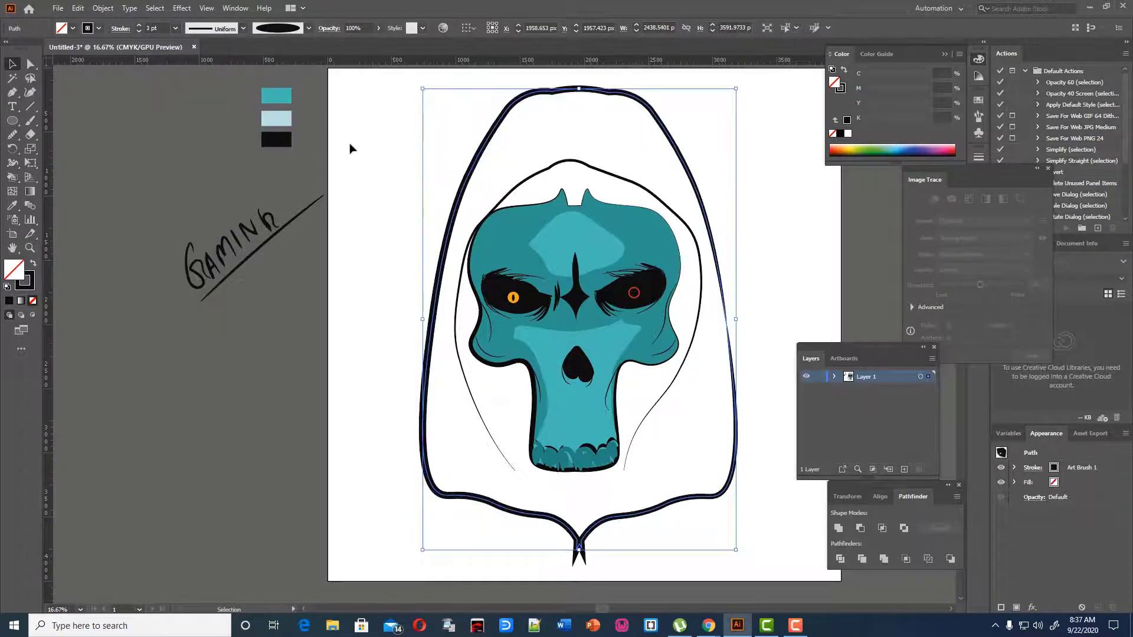
pyautogui.click(338, 146)
# - Clean up the forked bottom tip of the hood outline so it ends in a single sharp point
pyautogui.scroll(-1, 370, 193)
pyautogui.click(446, 204)
pyautogui.click(29, 92)
pyautogui.click(13, 135)
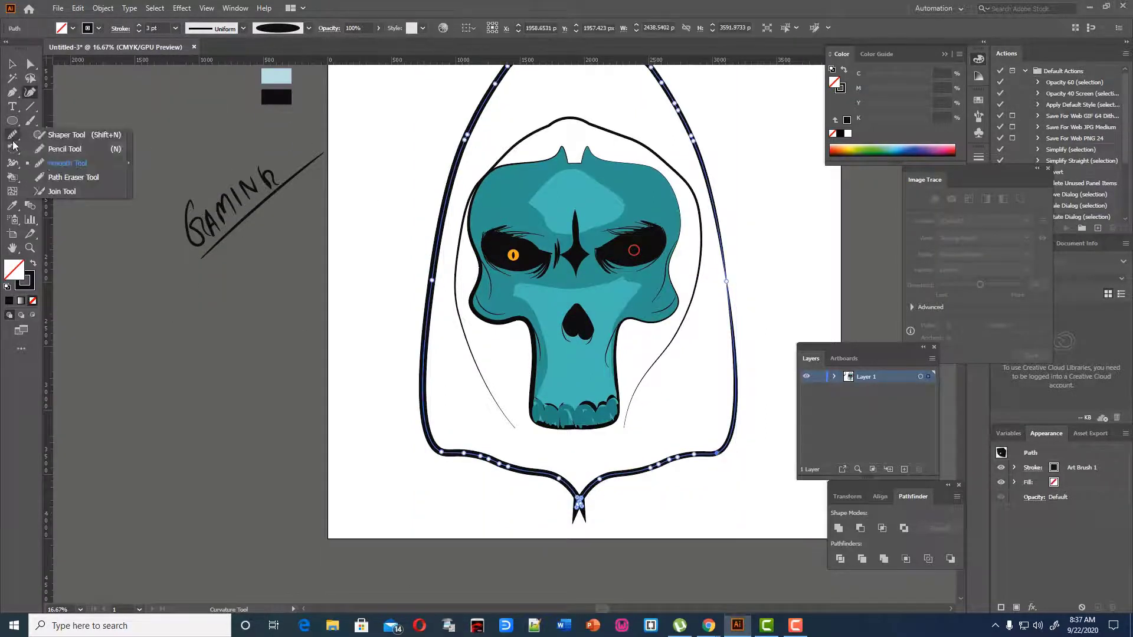
pyautogui.click(67, 163)
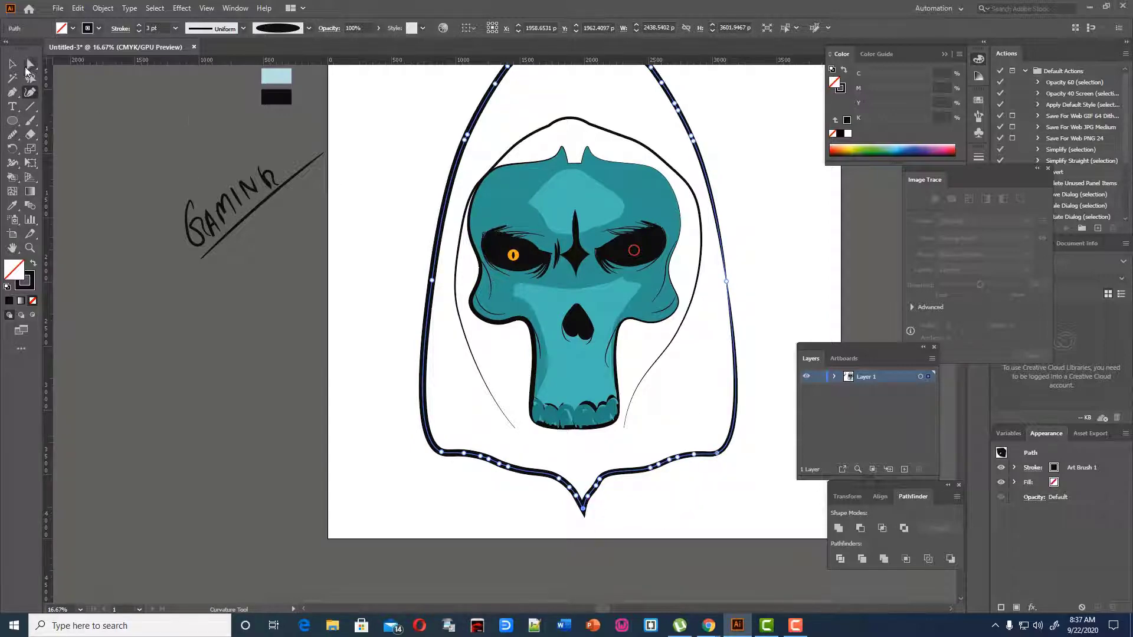
pyautogui.click(12, 64)
pyautogui.click(405, 284)
pyautogui.scroll(1, 405, 284)
# - Swap the hood outline's stroke to a solid black fill and move the hood aside off the skull
pyautogui.click(695, 190)
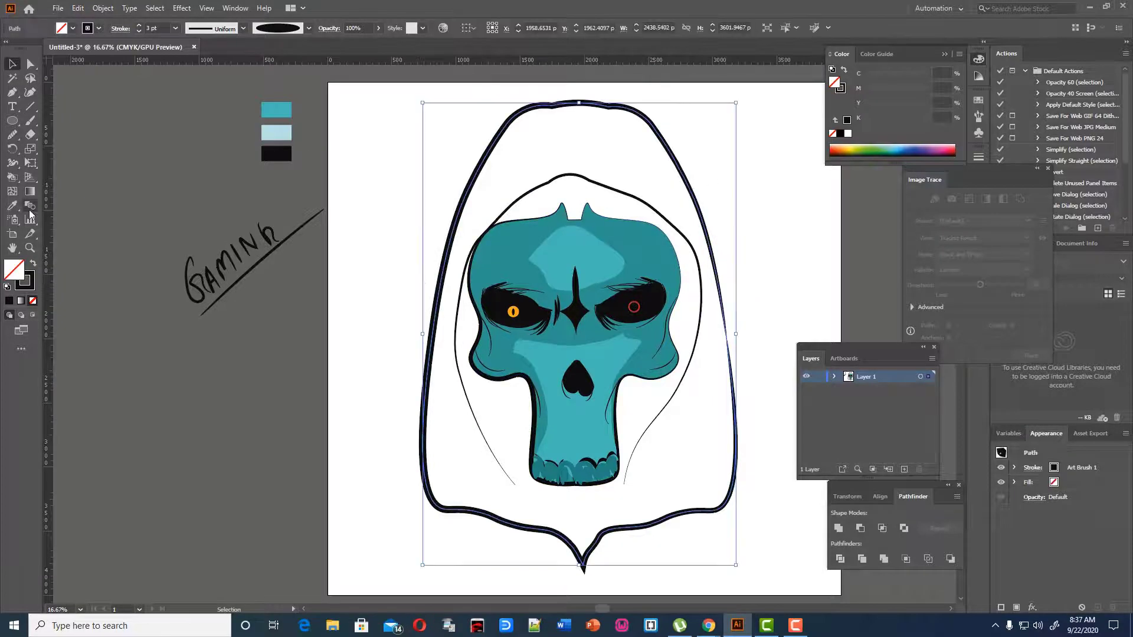
pyautogui.hotkey('shift', 'x')
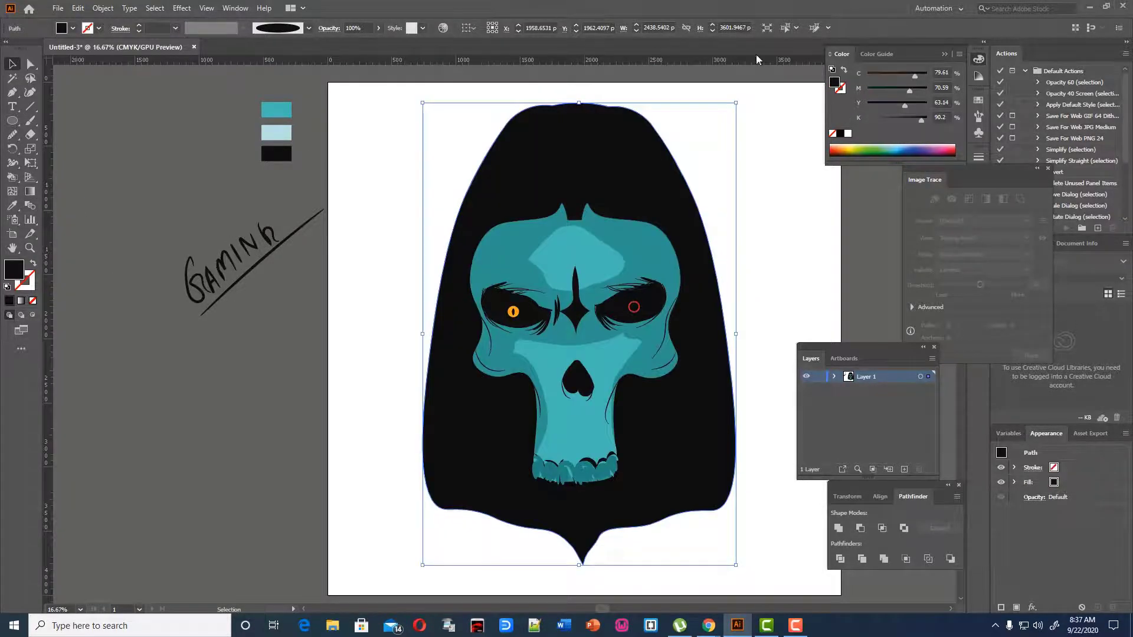
pyautogui.moveTo(677, 192); pyautogui.dragTo(382, 218)
# - Recolour the inner hood line's stroke to a pale cream and move the black hood back behind the skull
pyautogui.click(677, 210)
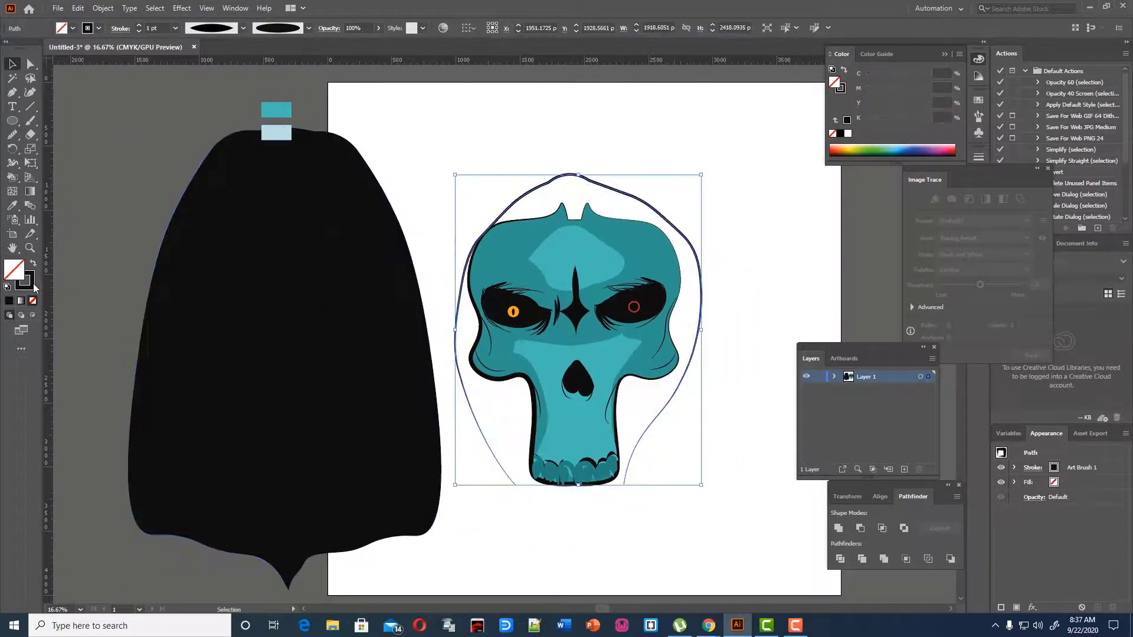
pyautogui.doubleClick(33, 284)
pyautogui.click(424, 241)
pyautogui.click(689, 237)
pyautogui.moveTo(355, 293); pyautogui.dragTo(645, 264)
pyautogui.click(777, 337)
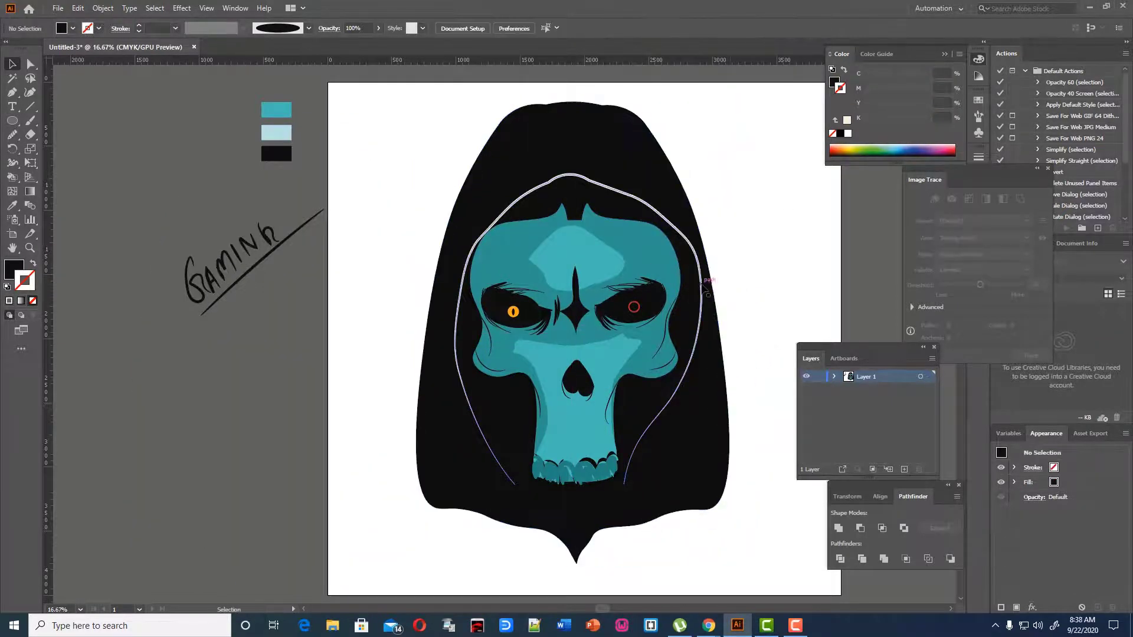
# - Narrow the pale inner line to about 1825 px and place a copy about 1889 px wide slightly above it
pyautogui.click(703, 284)
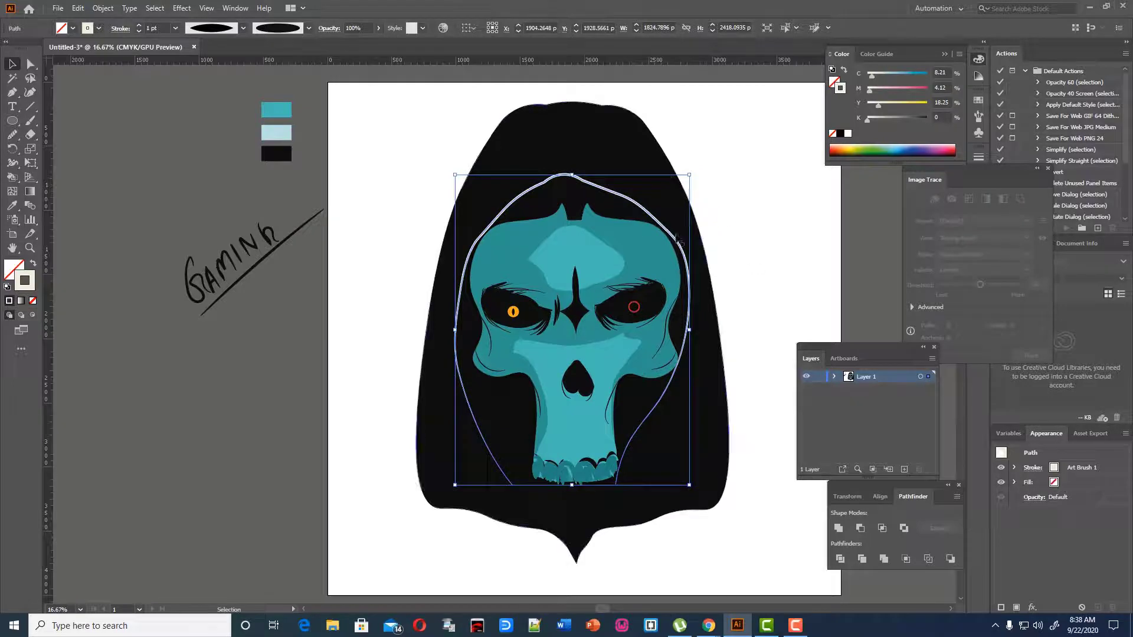
pyautogui.moveTo(672, 237); pyautogui.dragTo(655, 200)
pyautogui.hotkey('ctrl', 'z')
pyautogui.moveTo(691, 315); pyautogui.dragTo(700, 315)
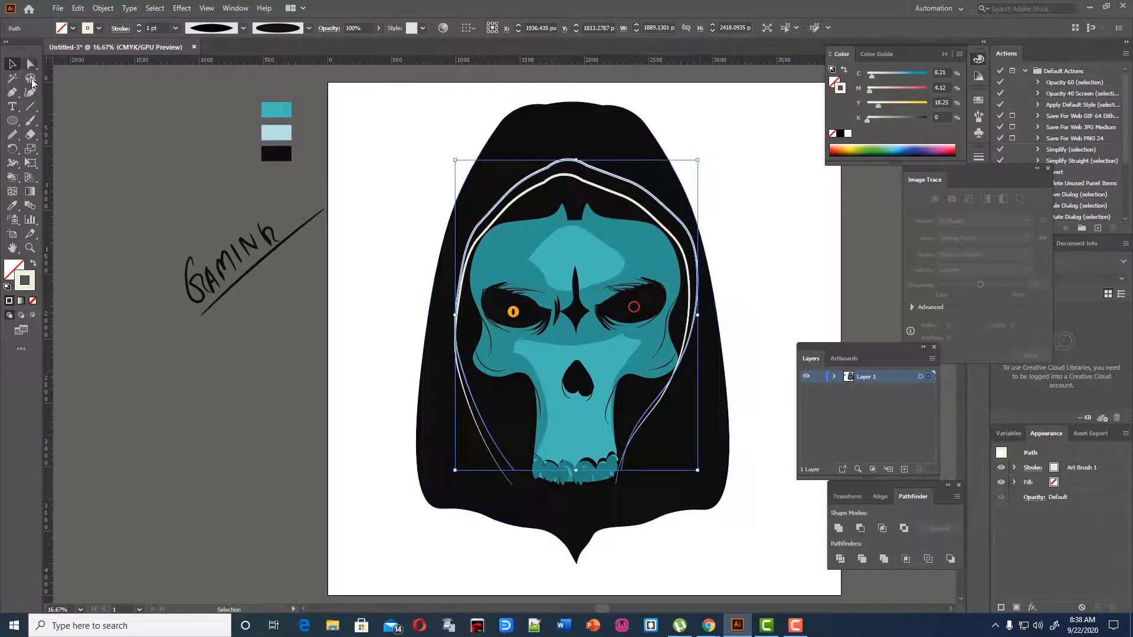
# - Reshape the sides and lower ends of the copied pale line with the Curvature tool so they spread outside the inner line
pyautogui.hotkey('shift', '`')
pyautogui.moveTo(621, 470); pyautogui.dragTo(625, 478)
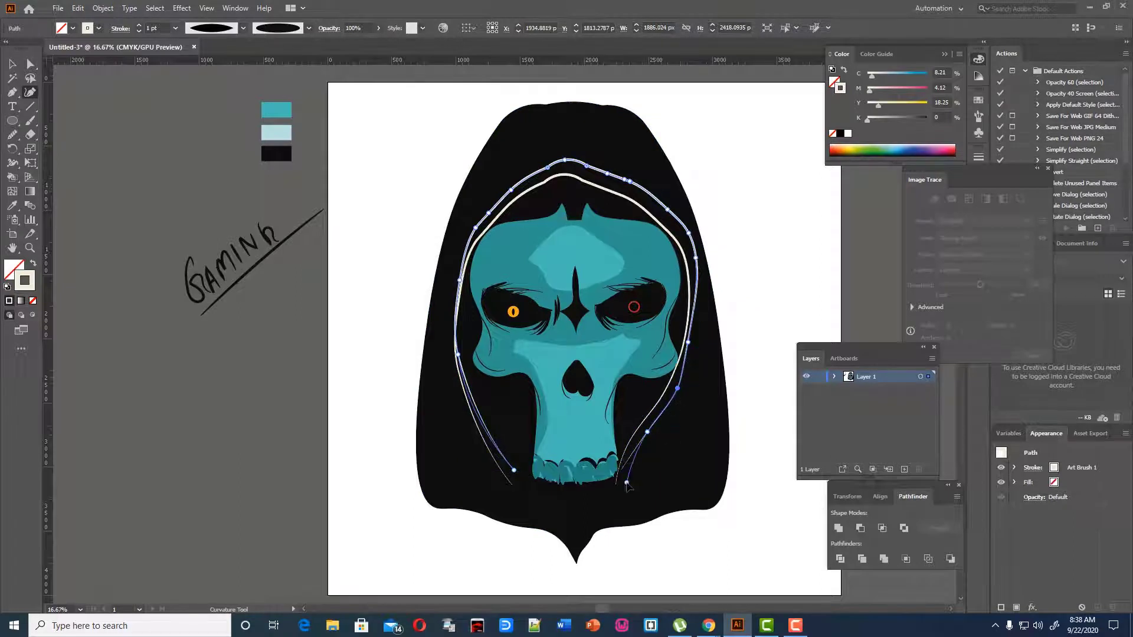
pyautogui.moveTo(654, 423); pyautogui.dragTo(655, 420)
pyautogui.moveTo(677, 388); pyautogui.dragTo(674, 380)
pyautogui.moveTo(459, 280); pyautogui.dragTo(451, 295)
pyautogui.moveTo(458, 355); pyautogui.dragTo(454, 388)
pyautogui.moveTo(513, 471); pyautogui.dragTo(504, 487)
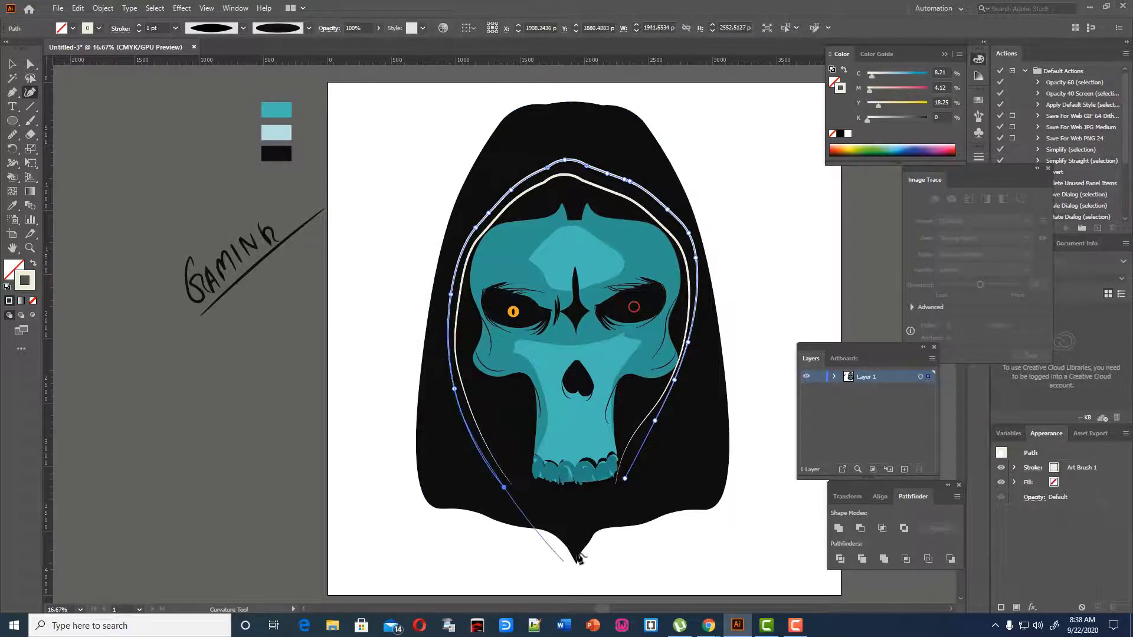
# - Close the outer pale line with a point below the jaw and convert that point to a sharp corner
pyautogui.click(574, 522)
pyautogui.click(624, 478)
pyautogui.moveTo(12, 92); pyautogui.dragTo(59, 136)
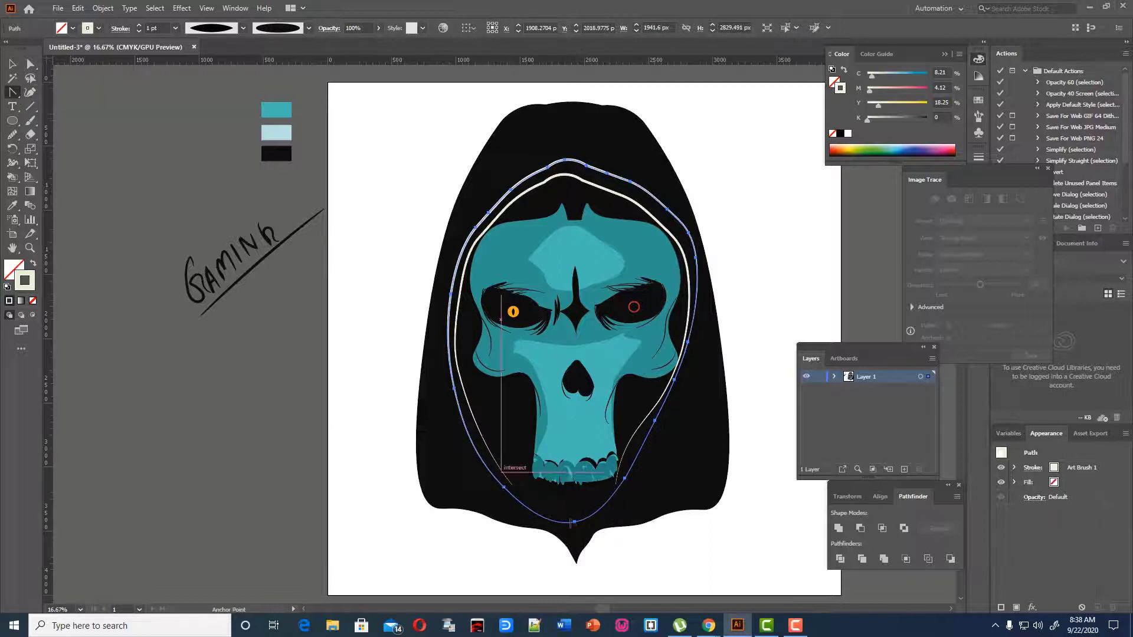
pyautogui.click(572, 521)
pyautogui.hotkey('shift', '`')
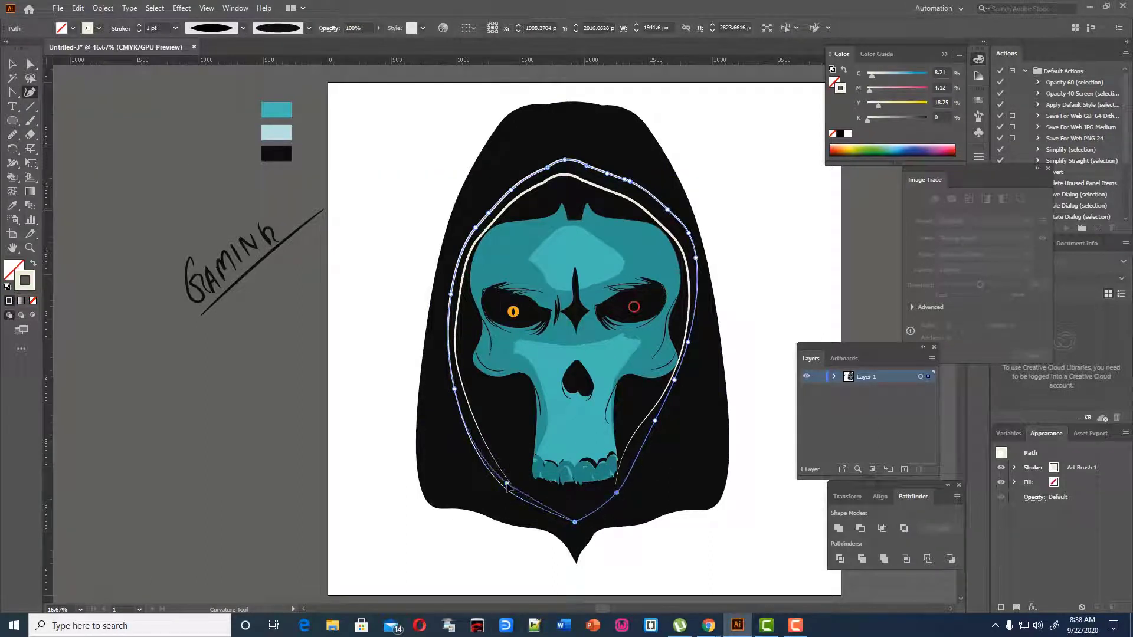
# - Pull the outer pale line's bottom tip down toward the hood's point and refine its lower side curves
pyautogui.moveTo(507, 485); pyautogui.dragTo(506, 483)
pyautogui.moveTo(574, 522); pyautogui.dragTo(576, 540)
pyautogui.moveTo(562, 509); pyautogui.dragTo(565, 527)
pyautogui.moveTo(663, 419); pyautogui.dragTo(664, 419)
pyautogui.moveTo(688, 342); pyautogui.dragTo(691, 350)
pyautogui.moveTo(674, 380); pyautogui.dragTo(680, 382)
pyautogui.scroll(4, 150, 28)
pyautogui.scroll(-2, 150, 28)
pyautogui.press('v')
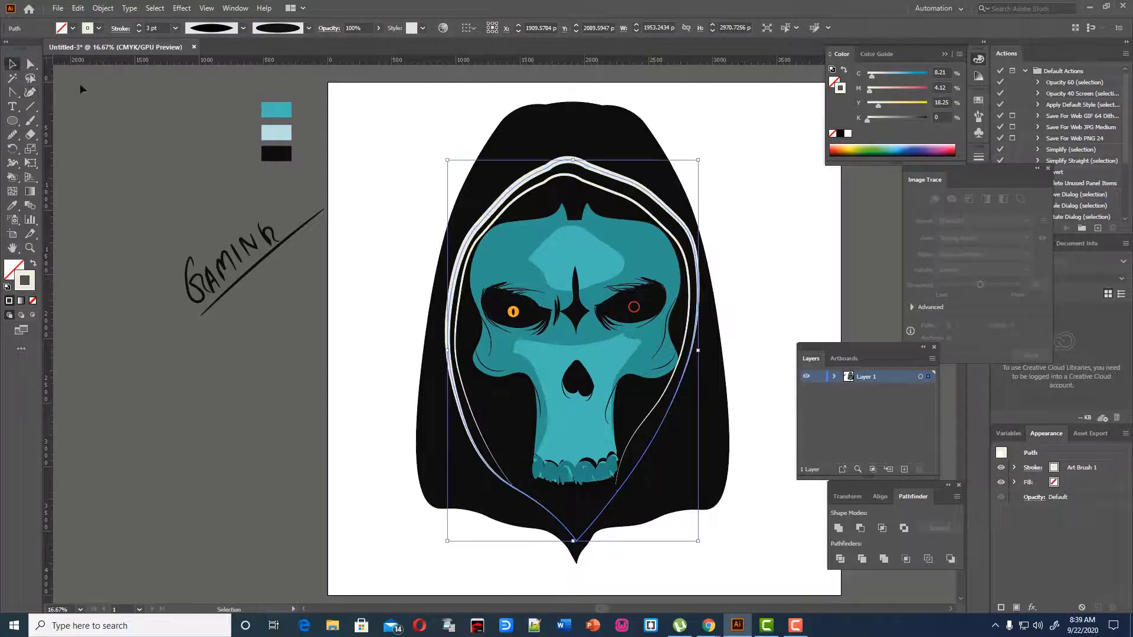
pyautogui.click(358, 117)
# - Smooth the lower right end of the inner pale line with the Curvature tool to follow the outer line
pyautogui.click(636, 452)
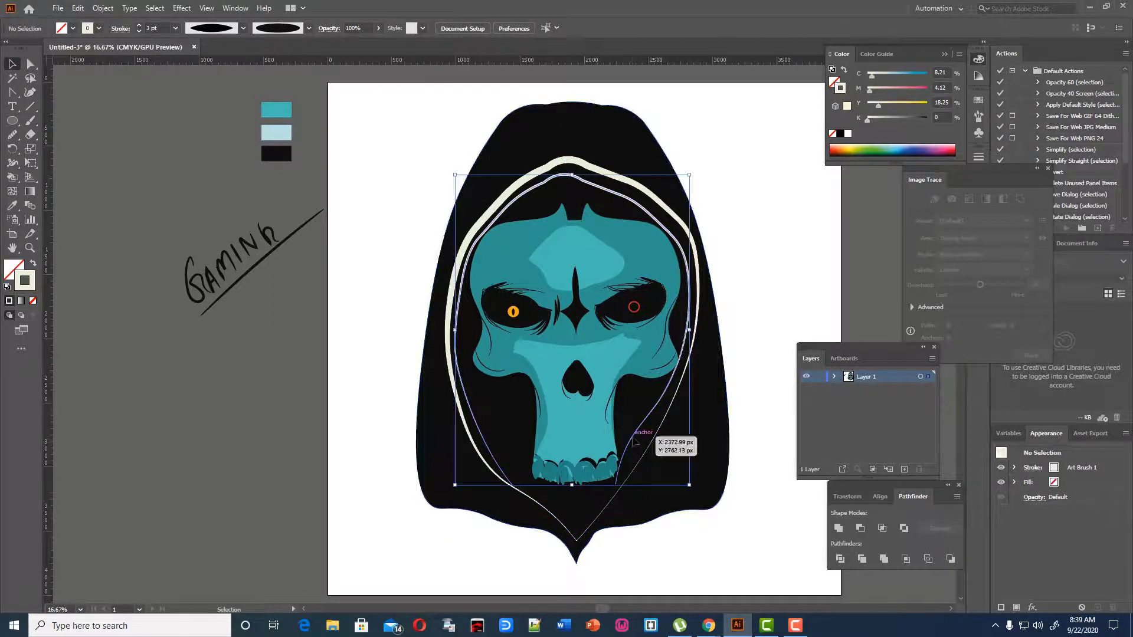
pyautogui.click(30, 92)
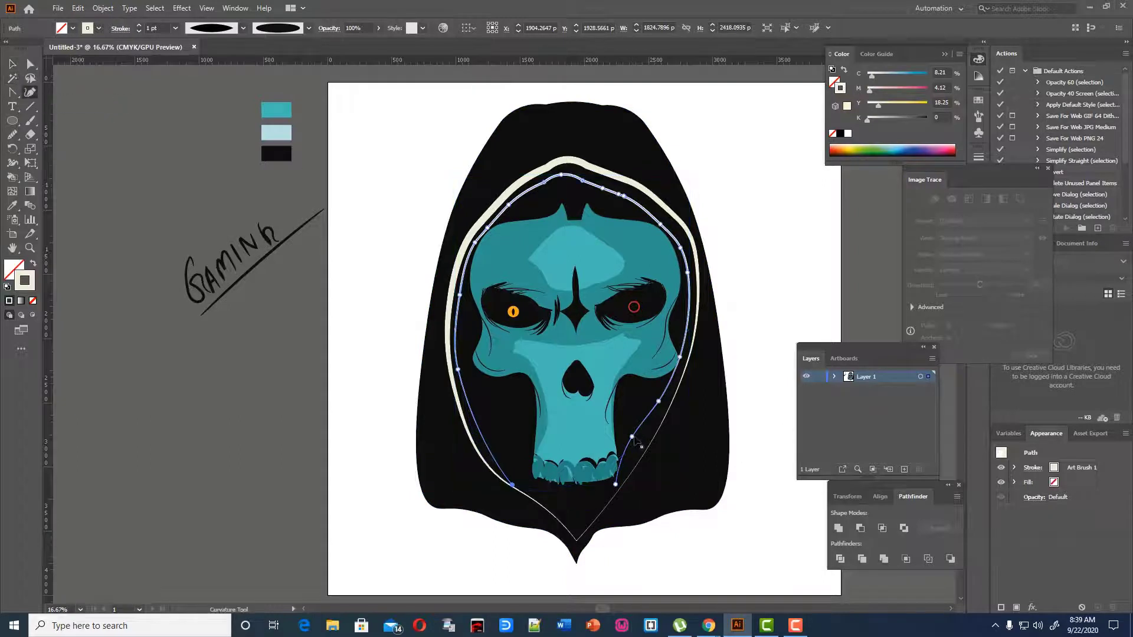
pyautogui.moveTo(627, 478)
pyautogui.mouseDown()
pyautogui.moveTo(647, 440)
pyautogui.moveTo(619, 483)
pyautogui.mouseUp()
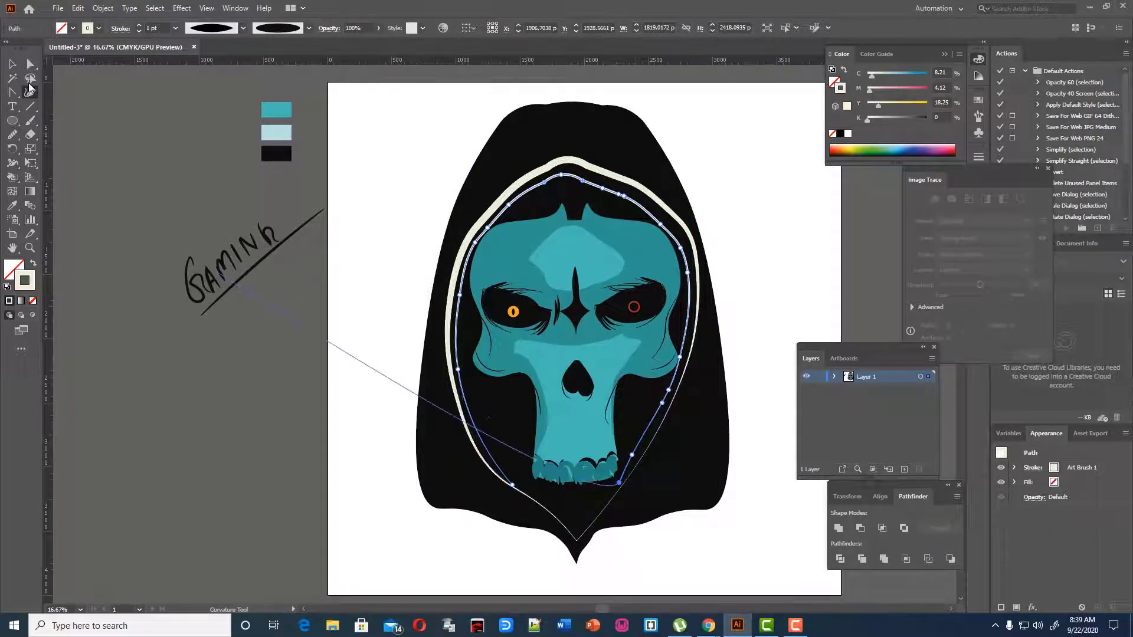
pyautogui.press('v')
pyautogui.click(733, 512)
# - Set the stroke colour to near-black #0F0E02 and the stroke weight to 0.75 pt
pyautogui.doubleClick(29, 282)
pyautogui.click(545, 374)
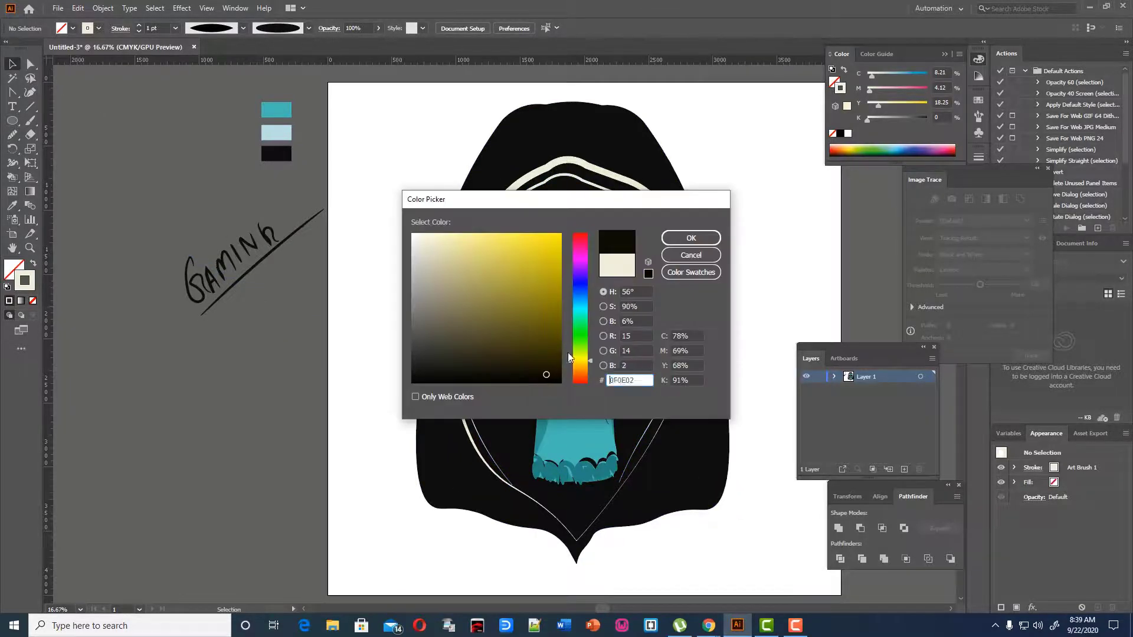
pyautogui.click(690, 237)
pyautogui.click(175, 28)
pyautogui.click(189, 69)
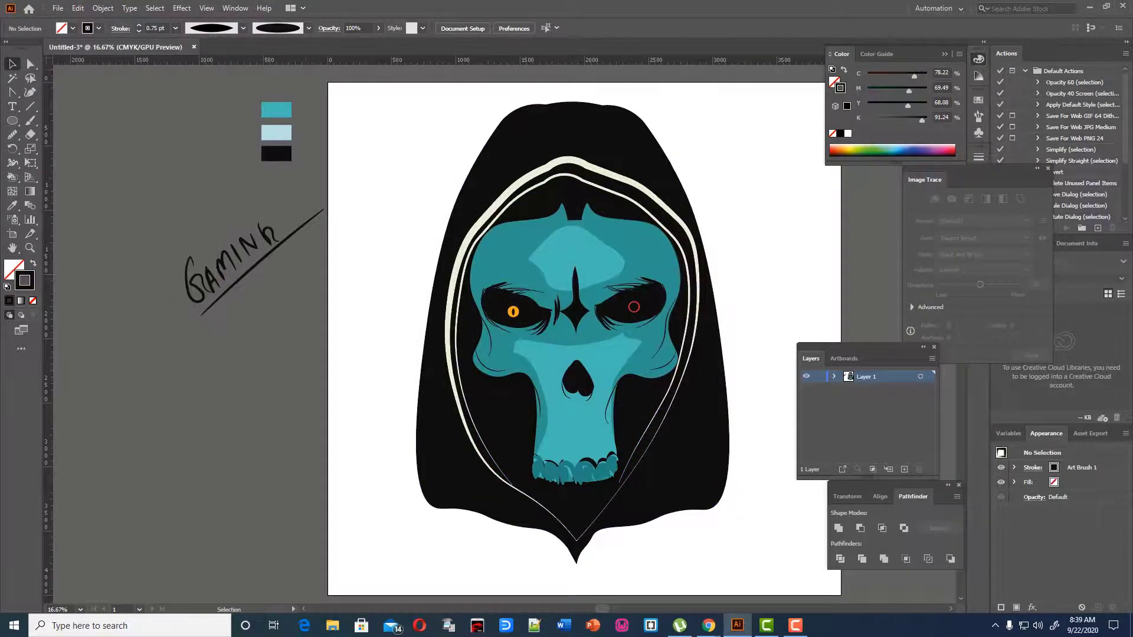
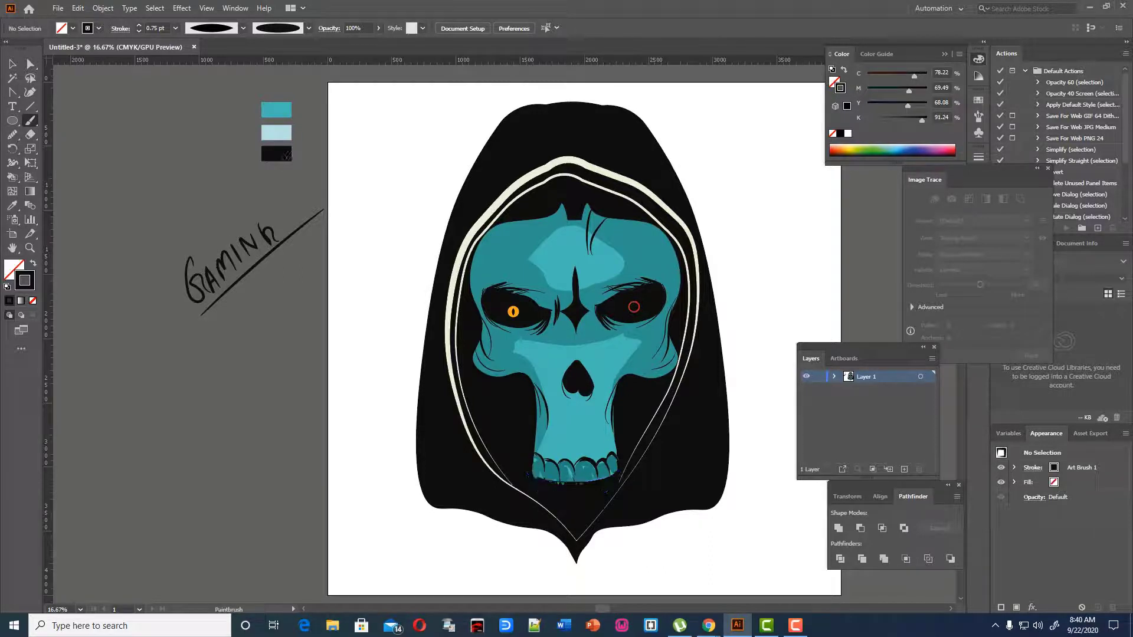
# - Tidy the ragged lower edge of the teeth where it meets the black hood
pyautogui.rightClick(575, 487)
pyautogui.click(596, 417)
pyautogui.click(224, 467)
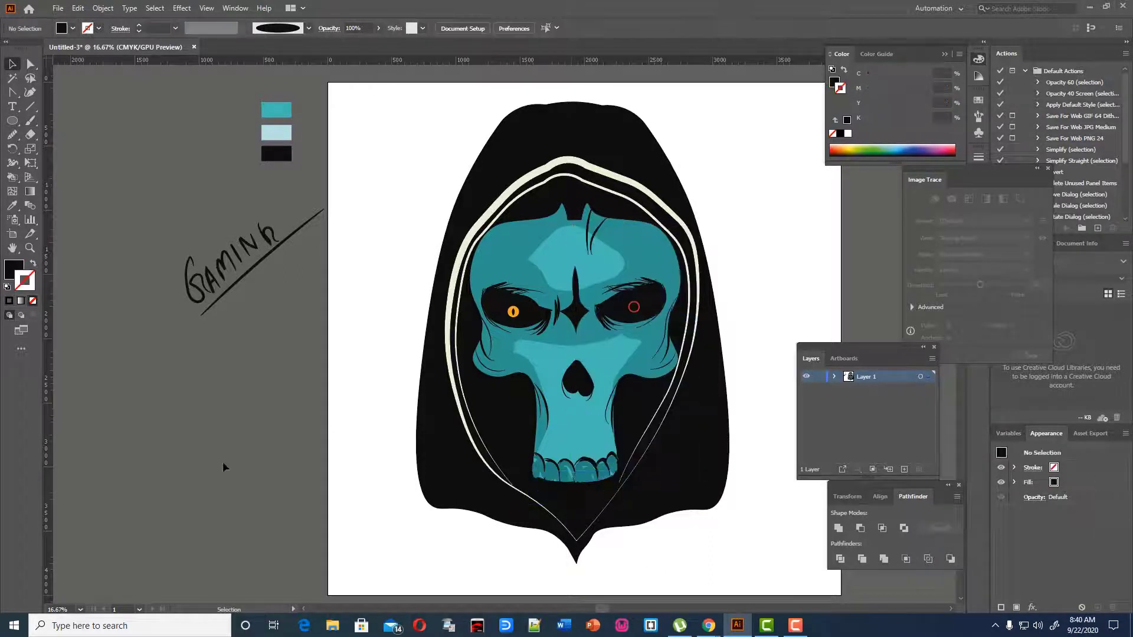
pyautogui.scroll(1, 577, 527)
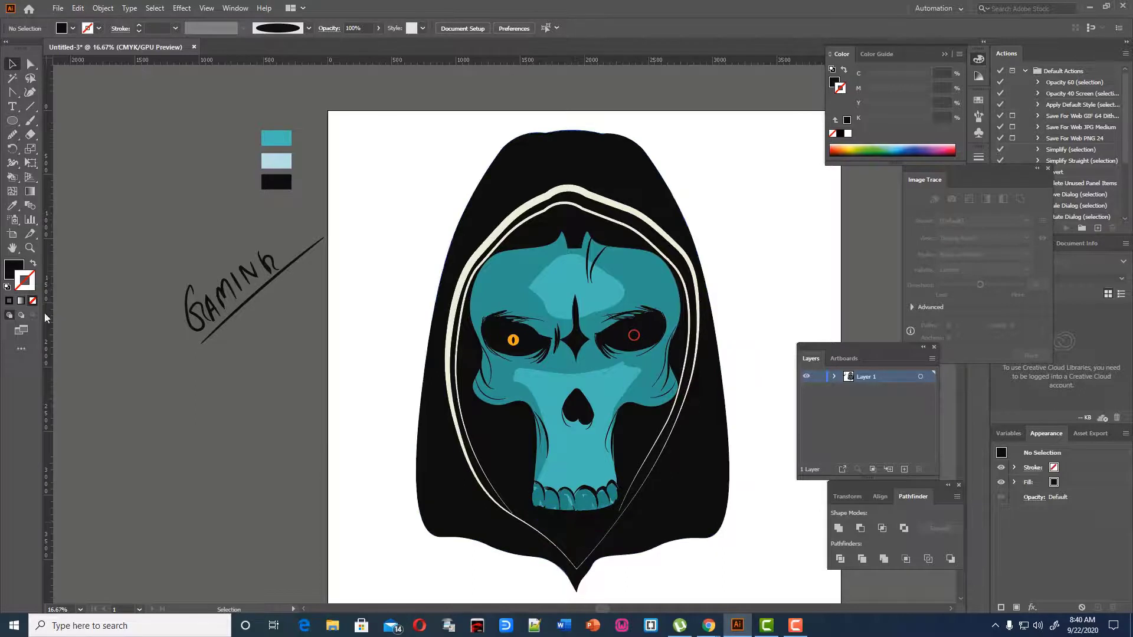
pyautogui.scroll(-2, 577, 527)
# - Draw half of a tall pointed blade with the Pen tool beside the artboard, about 237 px wide and 2316 px tall
pyautogui.moveTo(30, 92)
pyautogui.mouseDown()
pyautogui.moveTo(44, 102)
pyautogui.moveTo(51, 93)
pyautogui.mouseUp()
pyautogui.scroll(-4, 136, 298)
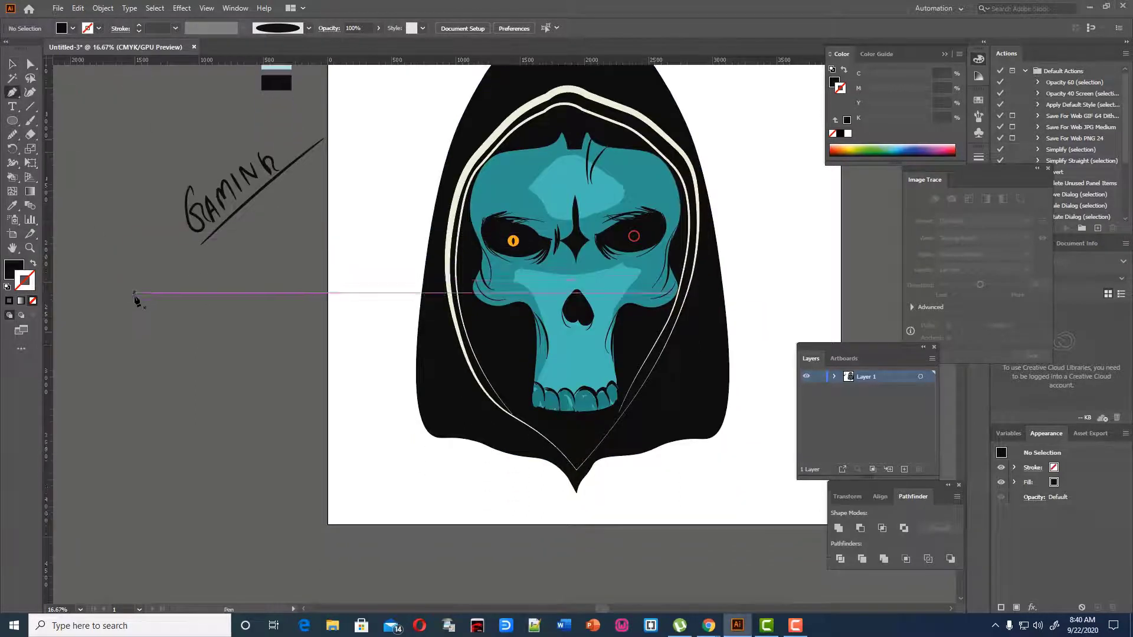
pyautogui.click(231, 253)
pyautogui.scroll(-3, 197, 448)
pyautogui.scroll(-1, 219, 475)
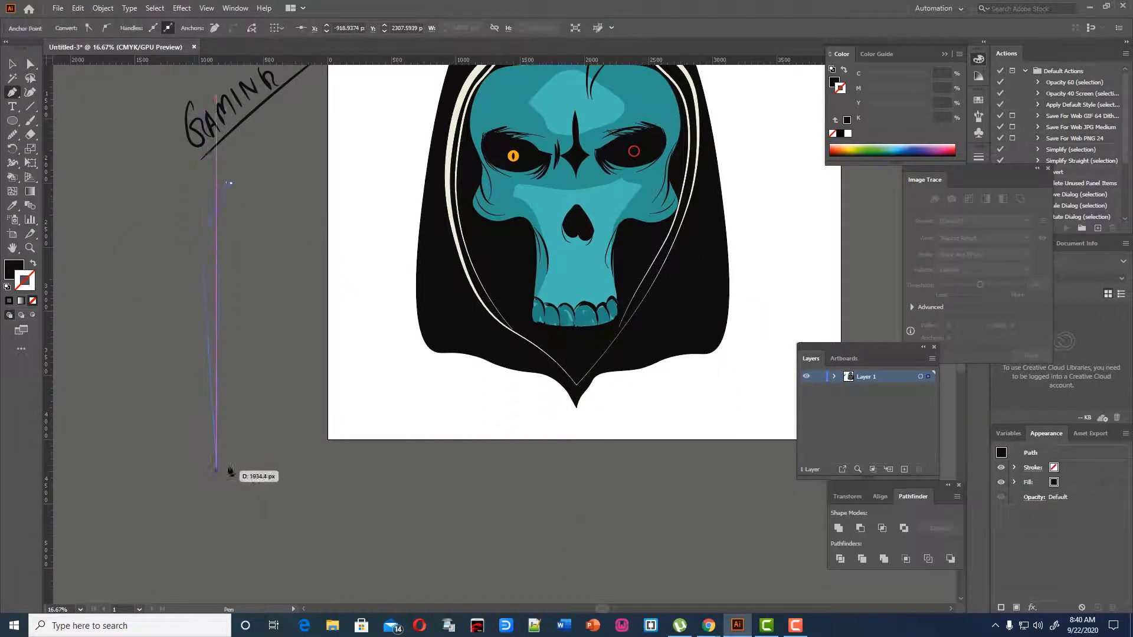
pyautogui.click(226, 469)
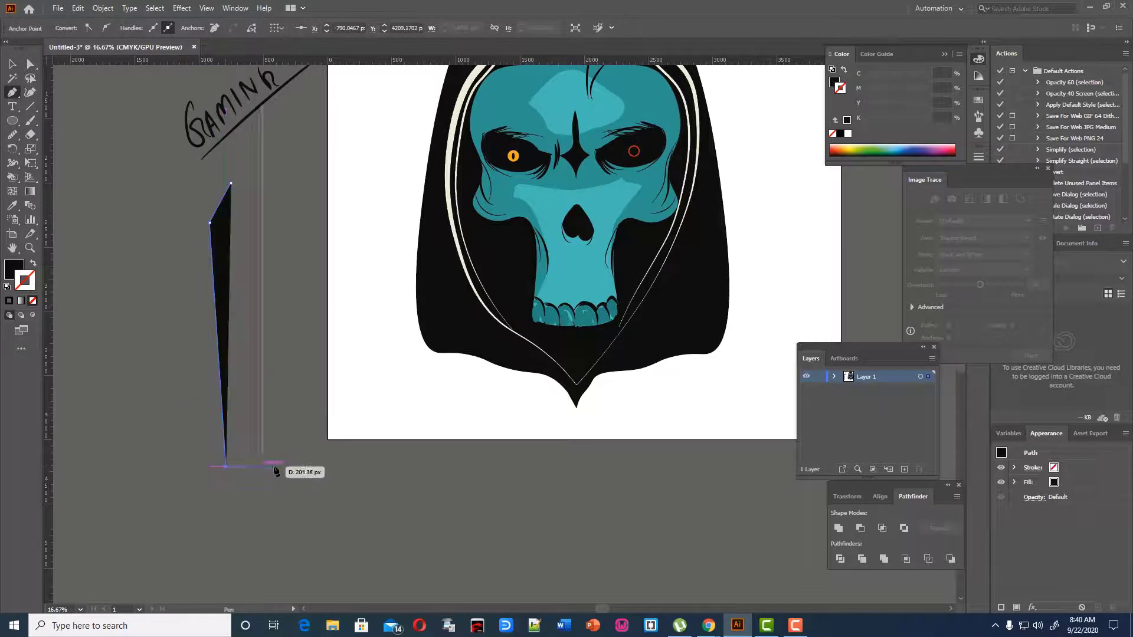
pyautogui.click(239, 466)
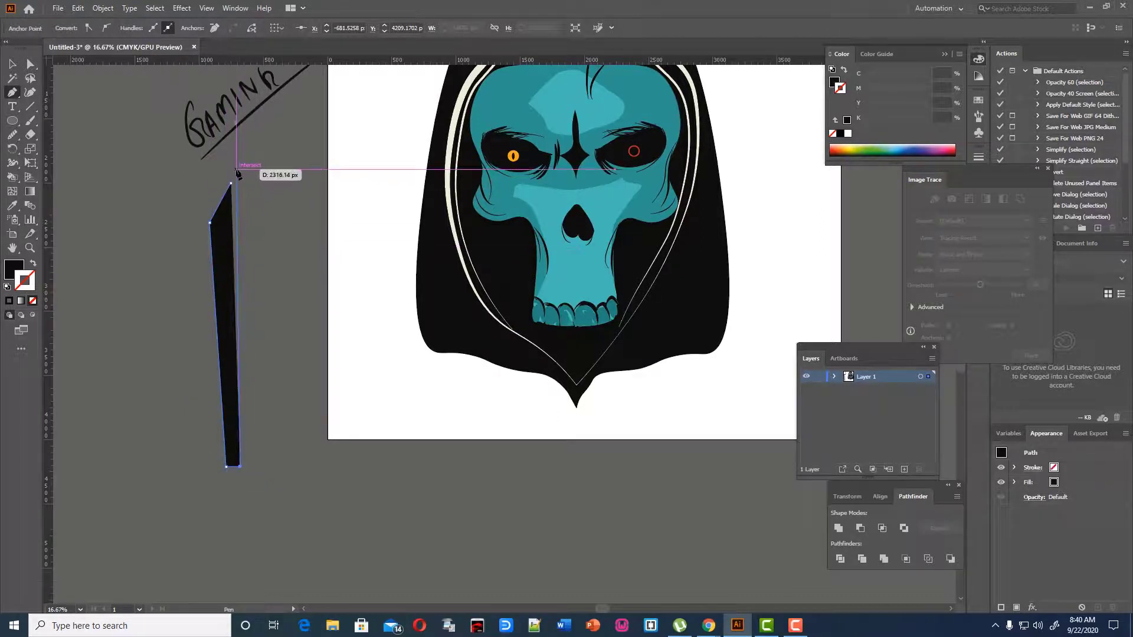
pyautogui.click(238, 170)
pyautogui.click(13, 66)
# - Reflect a copy of the half blade, place it against the original, and unite both halves into one shape
pyautogui.click(225, 254)
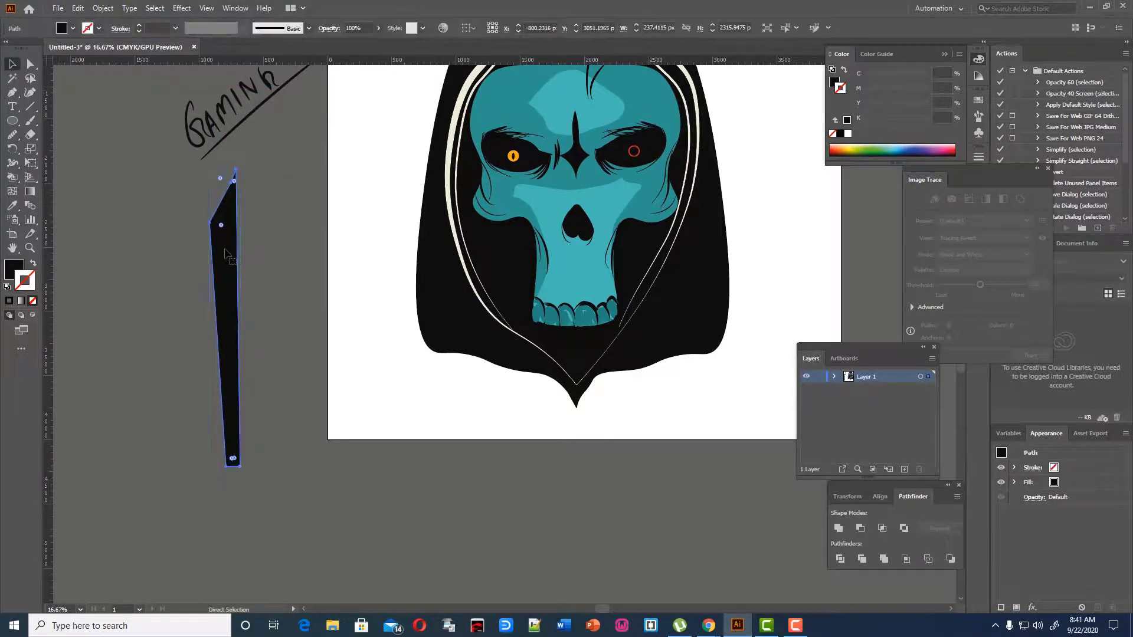
pyautogui.rightClick(224, 249)
pyautogui.moveTo(269, 434)
pyautogui.click(392, 477)
pyautogui.click(554, 378)
pyautogui.moveTo(223, 254); pyautogui.dragTo(246, 256)
pyautogui.moveTo(161, 220); pyautogui.dragTo(278, 266)
pyautogui.click(838, 528)
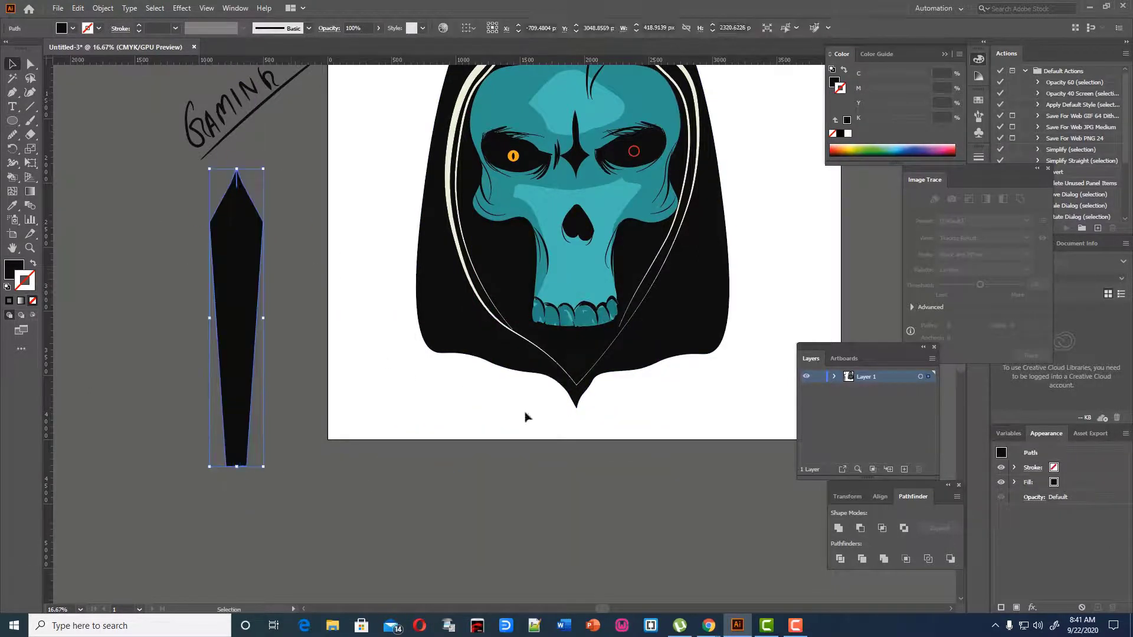
# - Move the blade's bottom corners outward with the Curvature tool to widen its base
pyautogui.click(31, 92)
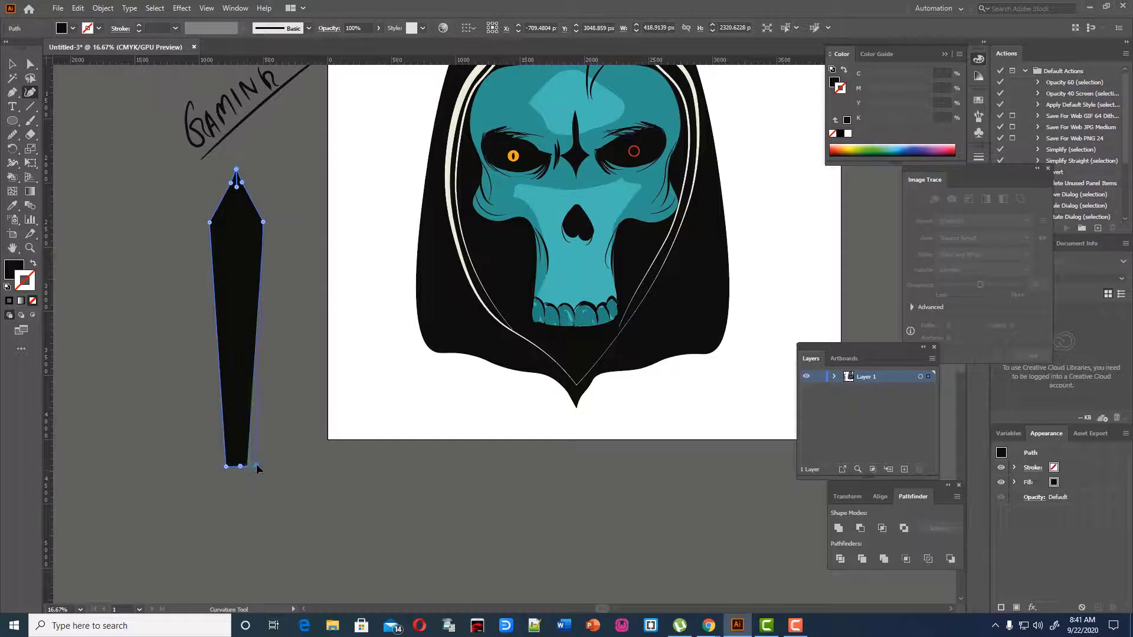
pyautogui.click(256, 467)
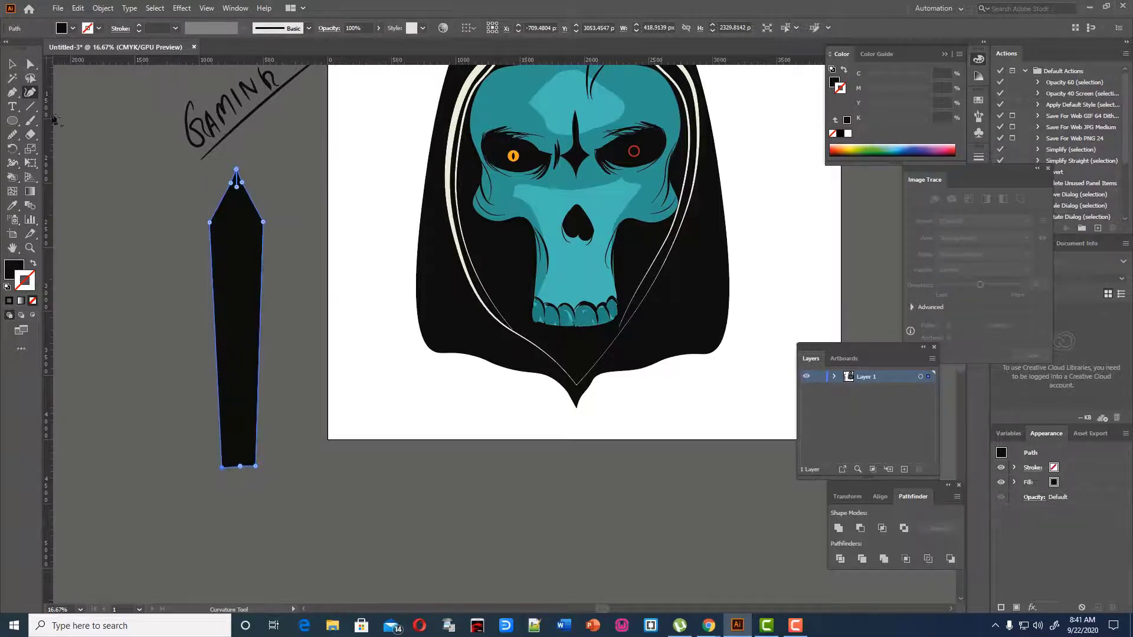
pyautogui.click(12, 63)
# - Draw a rectangle across the blade's uneven base and subtract it from the blade to leave a flat end
pyautogui.moveTo(12, 120); pyautogui.dragTo(49, 123)
pyautogui.scroll(-1, 128, 382)
pyautogui.moveTo(210, 429); pyautogui.dragTo(268, 447)
pyautogui.press('v')
pyautogui.moveTo(324, 522); pyautogui.dragTo(206, 413)
pyautogui.click(860, 528)
pyautogui.click(326, 463)
pyautogui.scroll(2, 327, 463)
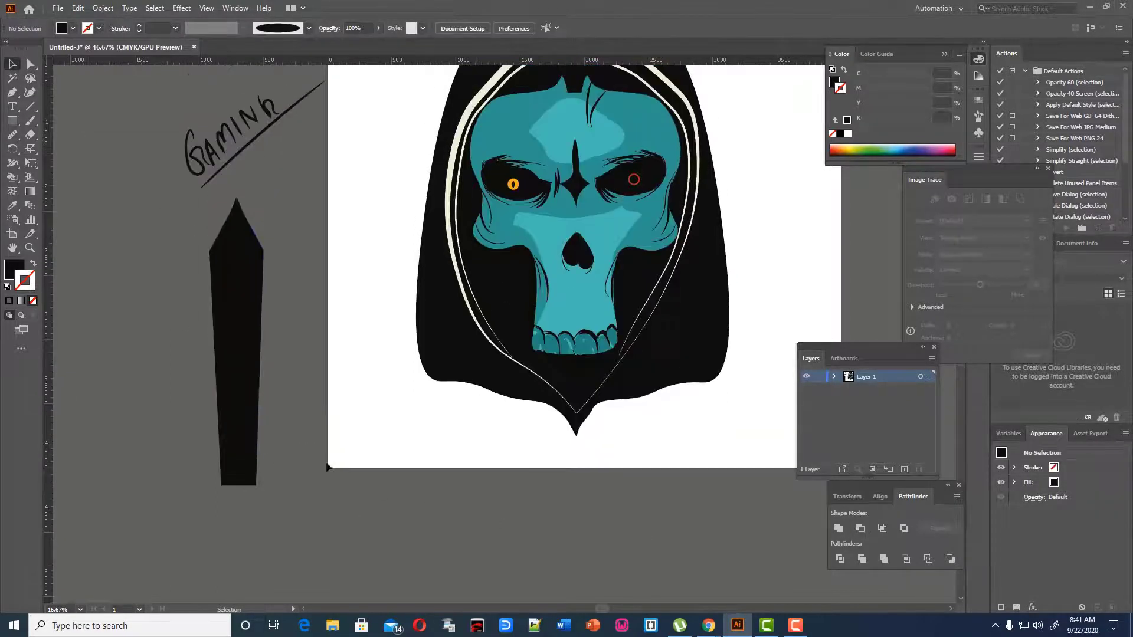
# - Split the blade lengthwise down its center with a Pen-drawn shape and remove the excess outside the blade using the Shape Builder
pyautogui.moveTo(12, 92); pyautogui.dragTo(41, 90)
pyautogui.scroll(1, 238, 222)
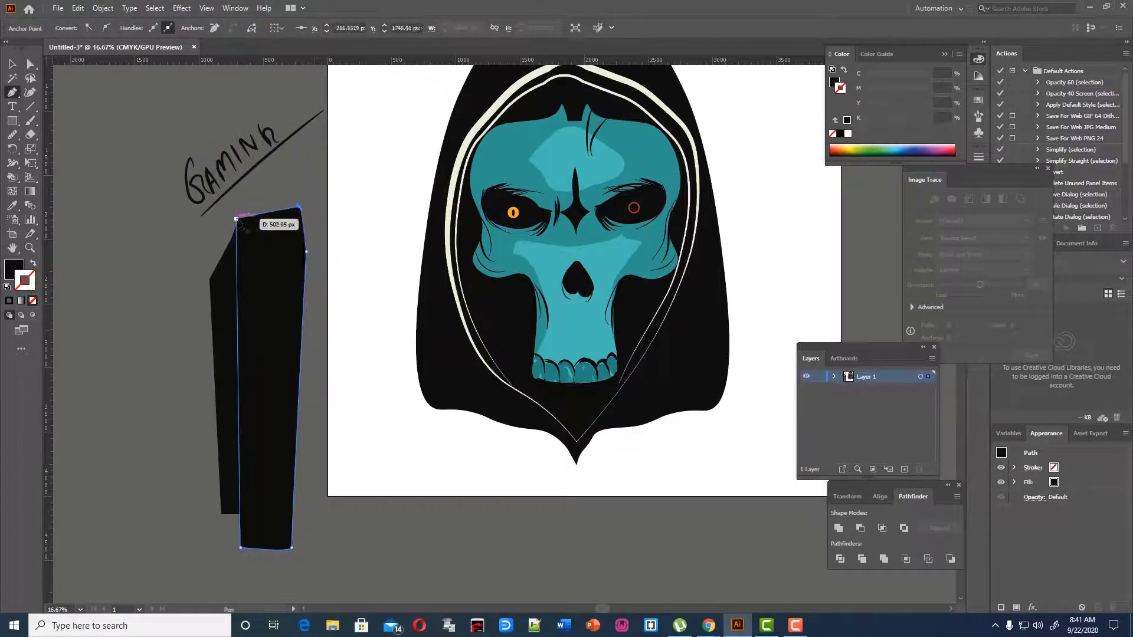
pyautogui.click(148, 272)
pyautogui.moveTo(162, 254); pyautogui.dragTo(293, 503)
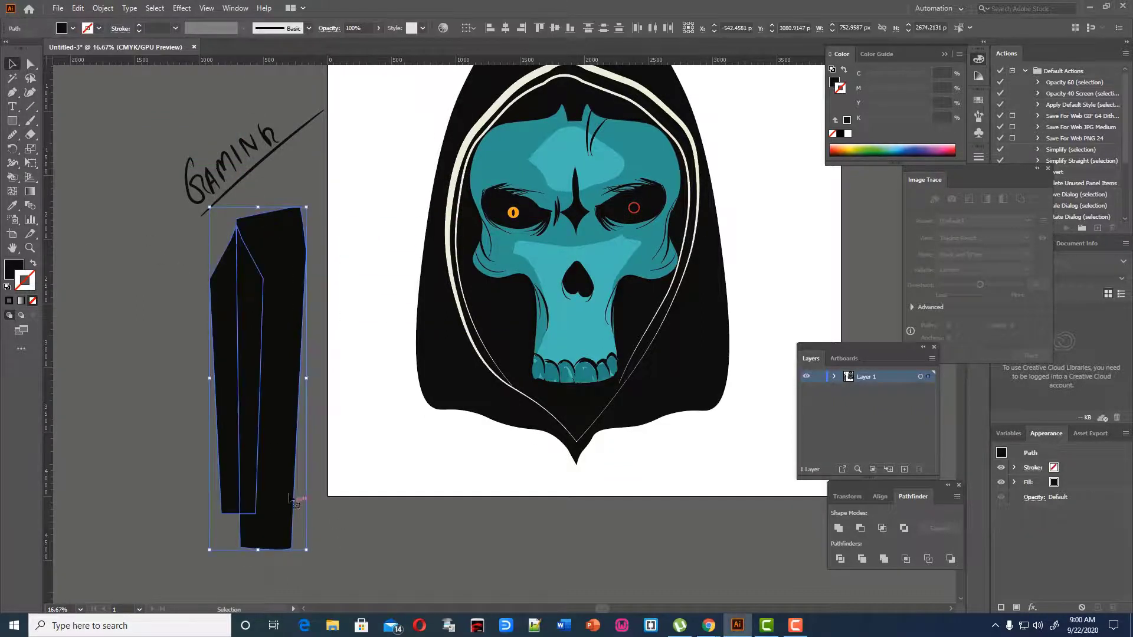
pyautogui.click(12, 177)
pyautogui.keyDown('alt'); pyautogui.click(283, 266); pyautogui.keyUp('alt')
pyautogui.click(12, 64)
pyautogui.click(112, 140)
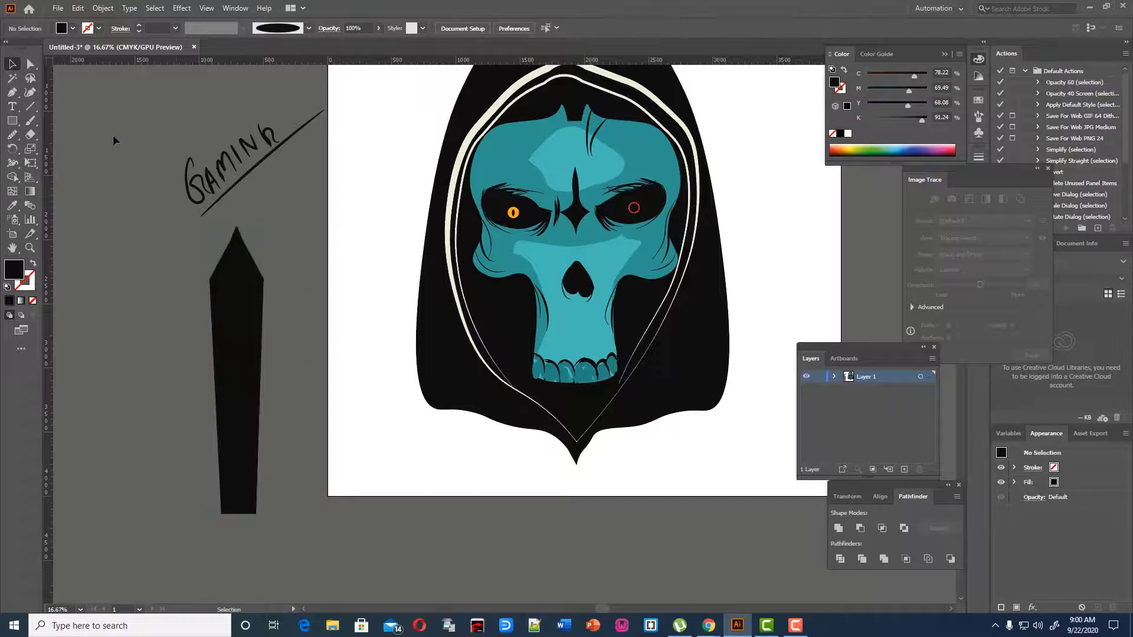
# - Fill the blade's left half with the light teal sampled from the skull
pyautogui.click(228, 289)
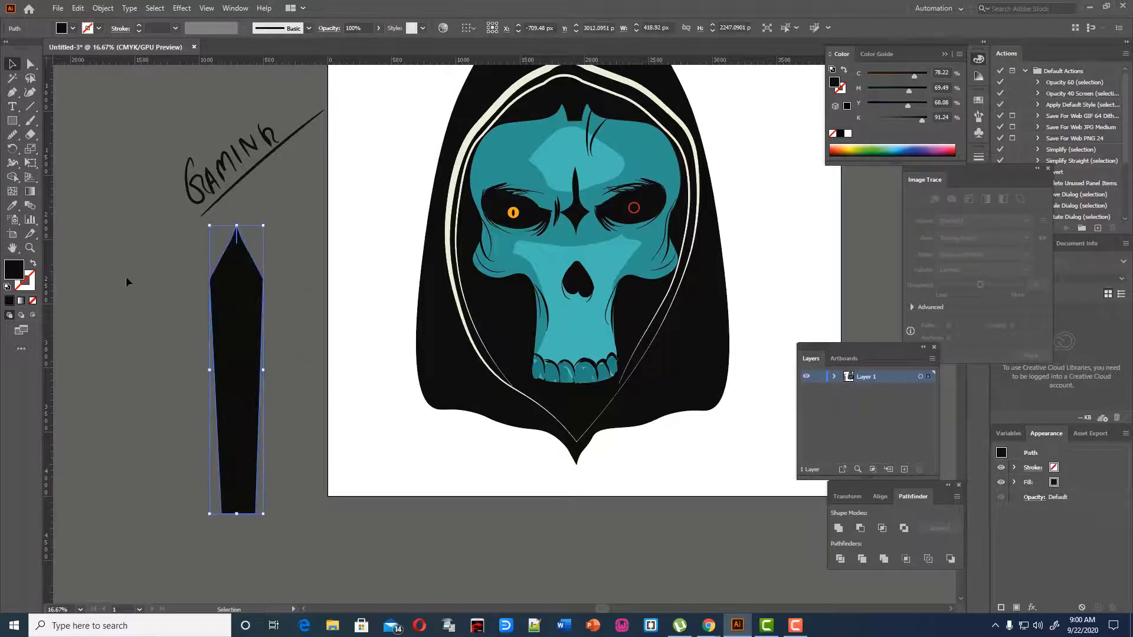
pyautogui.click(12, 206)
pyautogui.click(611, 248)
pyautogui.click(11, 64)
pyautogui.click(289, 296)
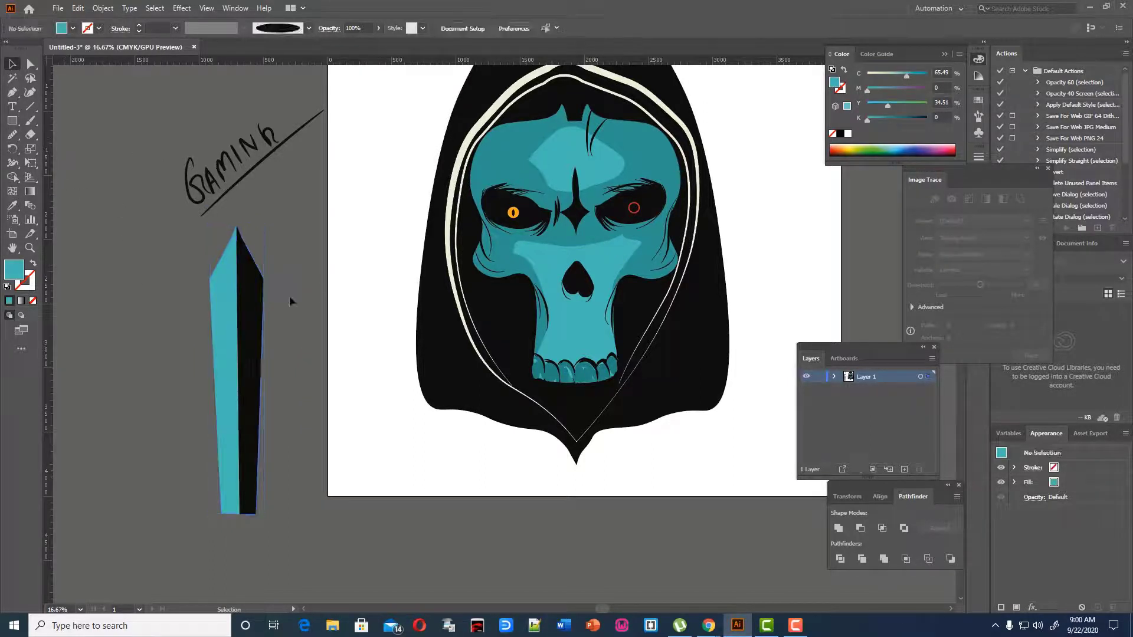
# - Fill the blade's right half with the darker teal sampled from the skull's shaded forehead
pyautogui.click(253, 297)
pyautogui.click(12, 206)
pyautogui.click(649, 153)
pyautogui.click(12, 63)
pyautogui.click(169, 288)
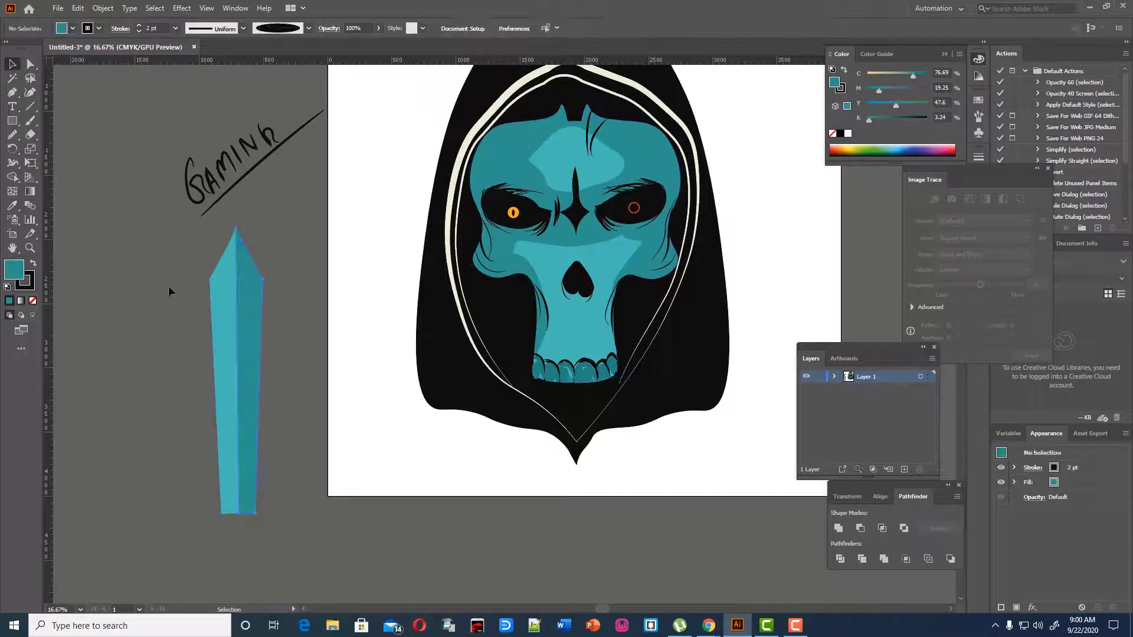
# - Darken the blade's right half by setting the black component of its fill to 14%
pyautogui.click(255, 340)
pyautogui.doubleClick(14, 270)
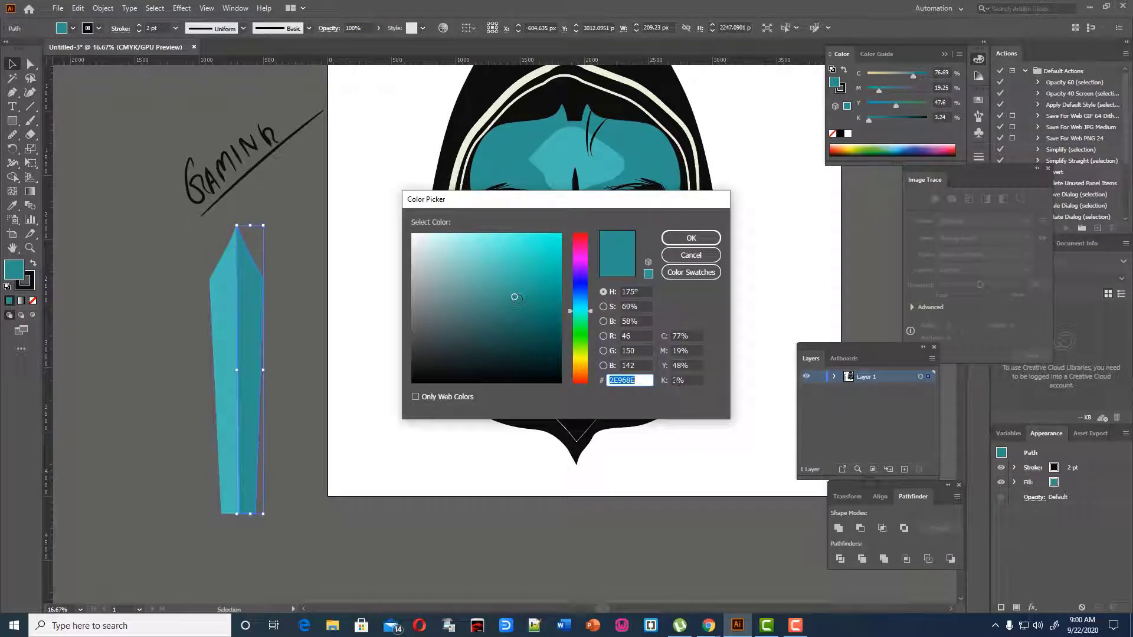
pyautogui.click(675, 380)
pyautogui.write('14')
pyautogui.press('Return')
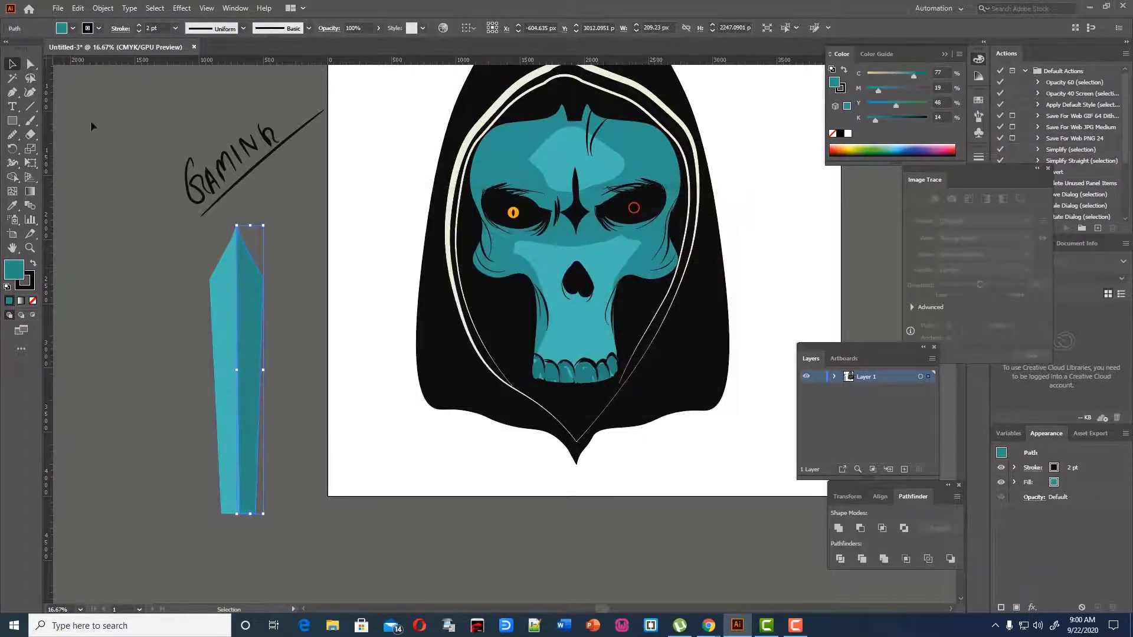
pyautogui.click(90, 144)
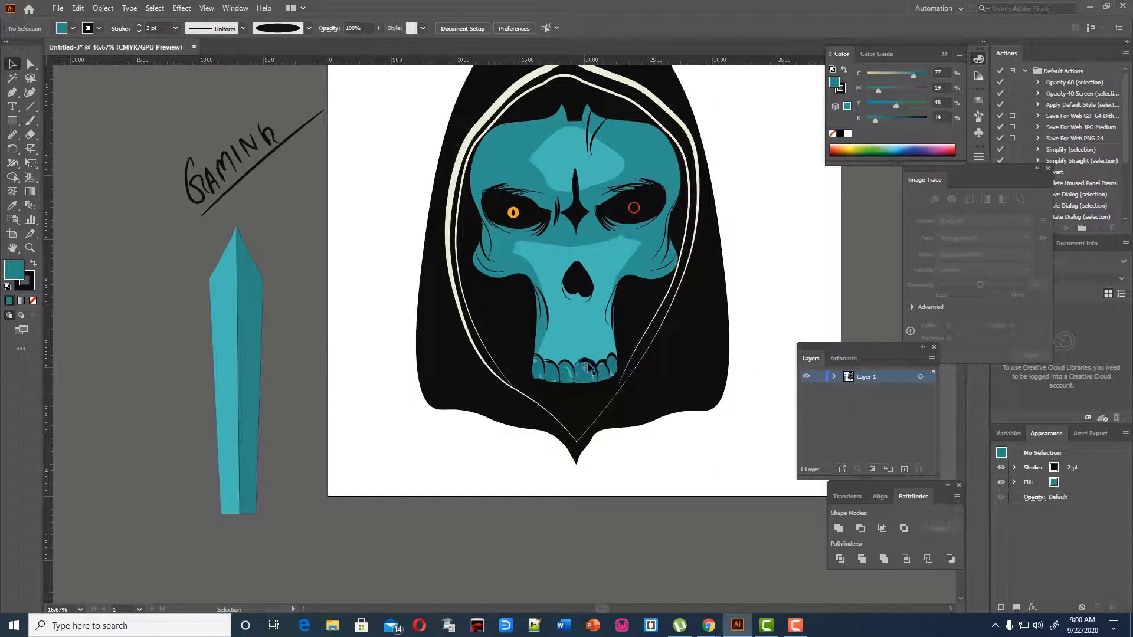
# - Draw a narrow highlight along the blade's left half with the Pen tool, about 116 px wide and 2067 px tall
pyautogui.moveTo(12, 92); pyautogui.dragTo(71, 94)
pyautogui.click(231, 245)
pyautogui.click(217, 281)
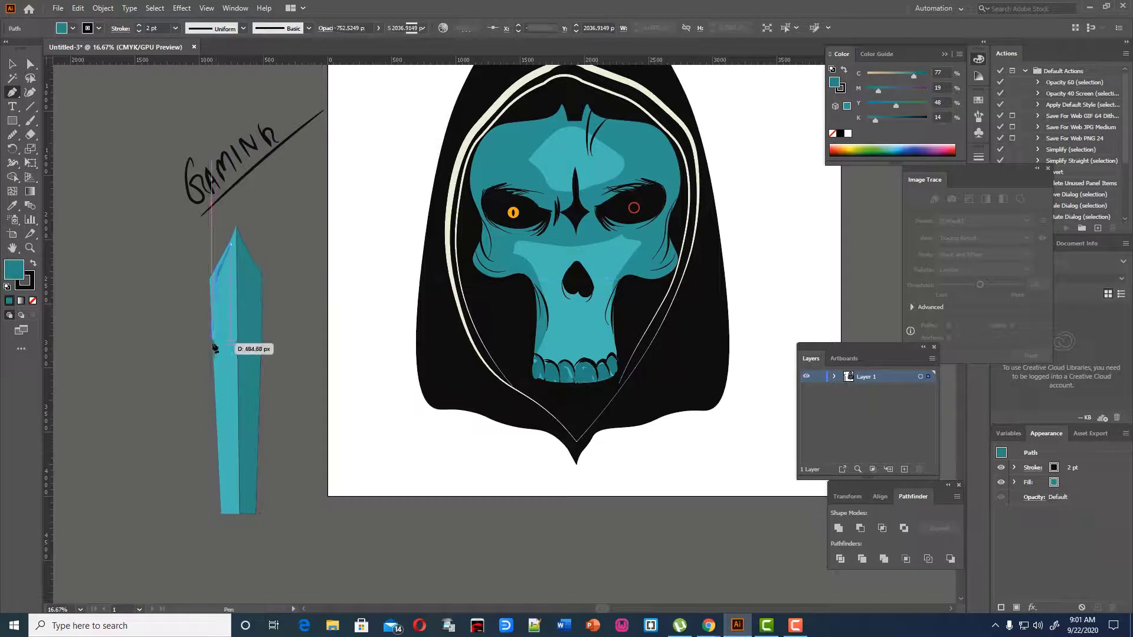
pyautogui.scroll(-2, 227, 389)
pyautogui.click(226, 440)
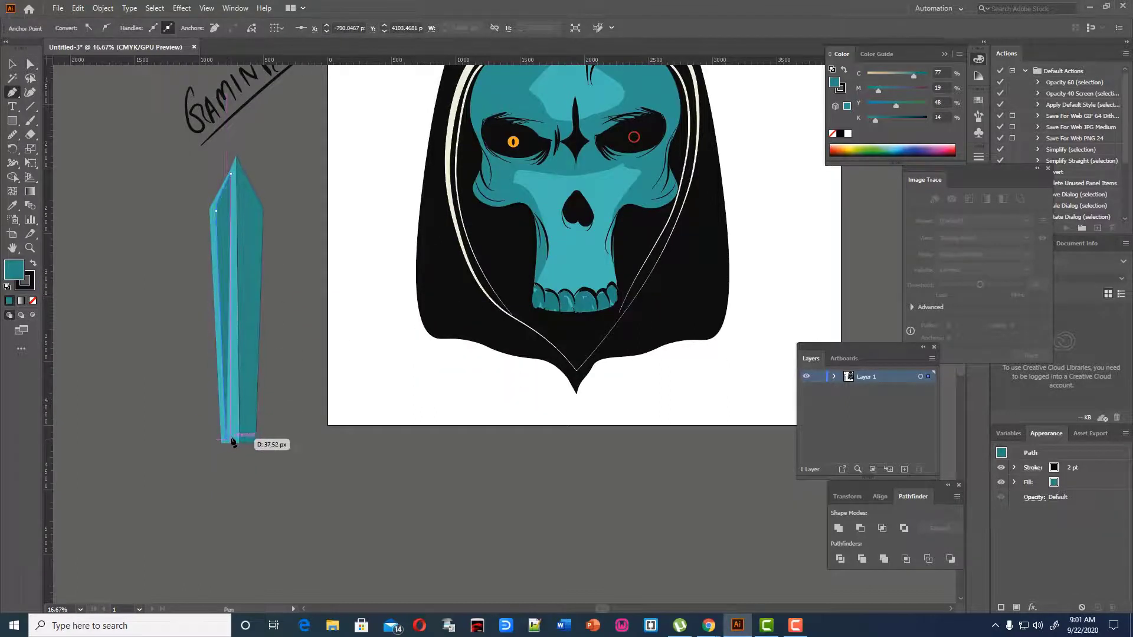
pyautogui.click(231, 173)
# - Try to reshape the highlight's left edge with the Curvature tool, and undo the edits
pyautogui.click(30, 92)
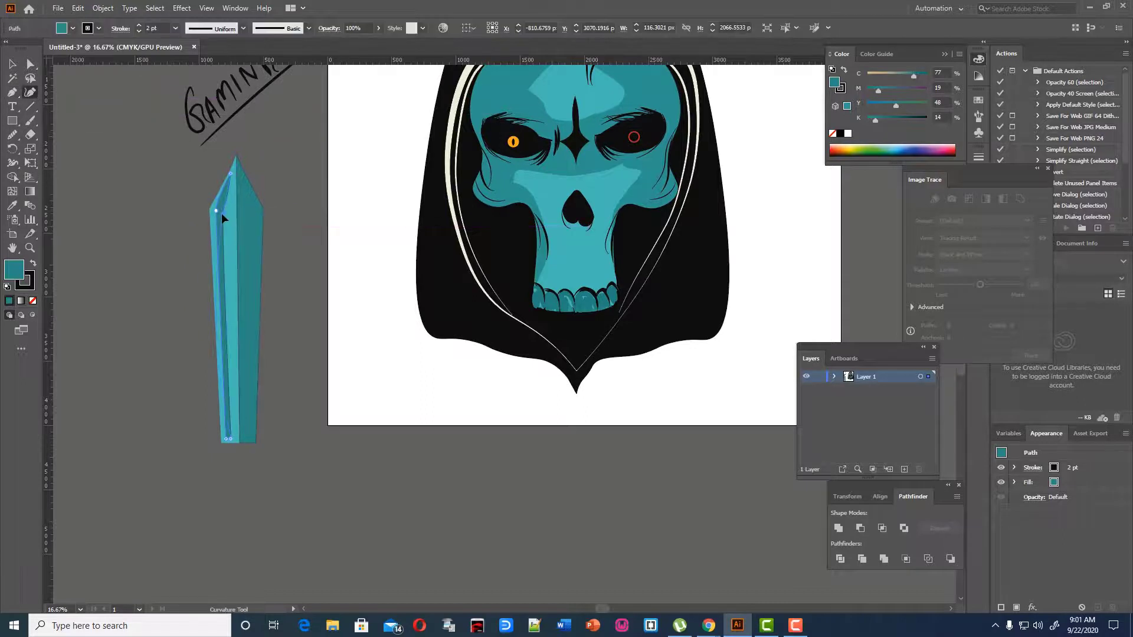
pyautogui.moveTo(216, 210); pyautogui.dragTo(223, 207)
pyautogui.moveTo(214, 275); pyautogui.dragTo(230, 291)
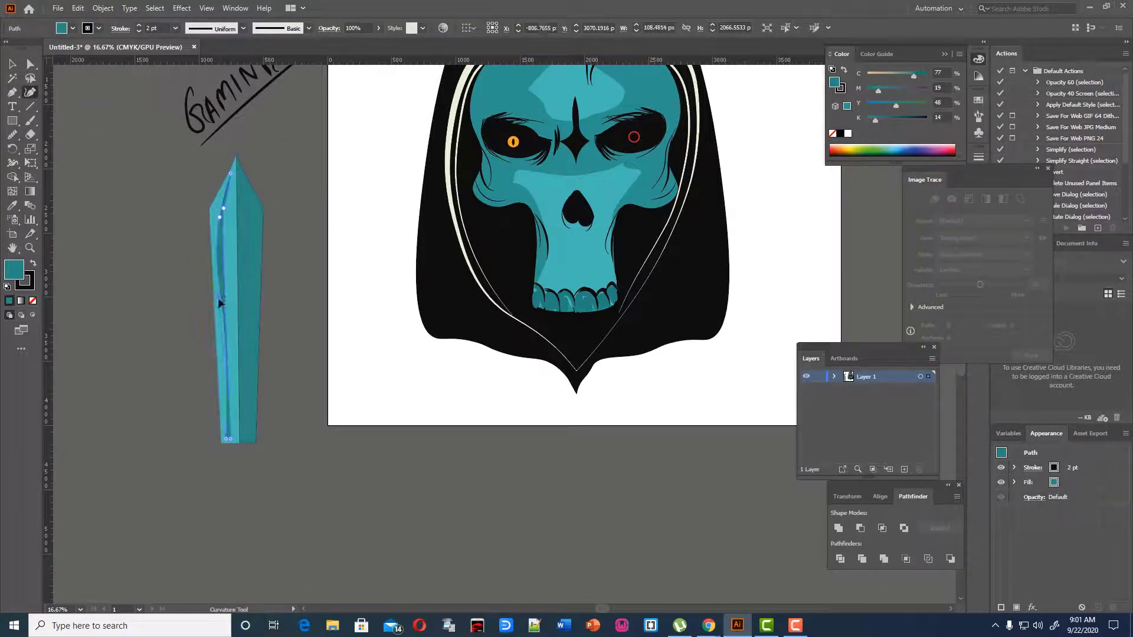
pyautogui.hotkey('ctrl', 'z')
pyautogui.hotkey('ctrl', 'z')
pyautogui.hotkey('ctrl', 'z')
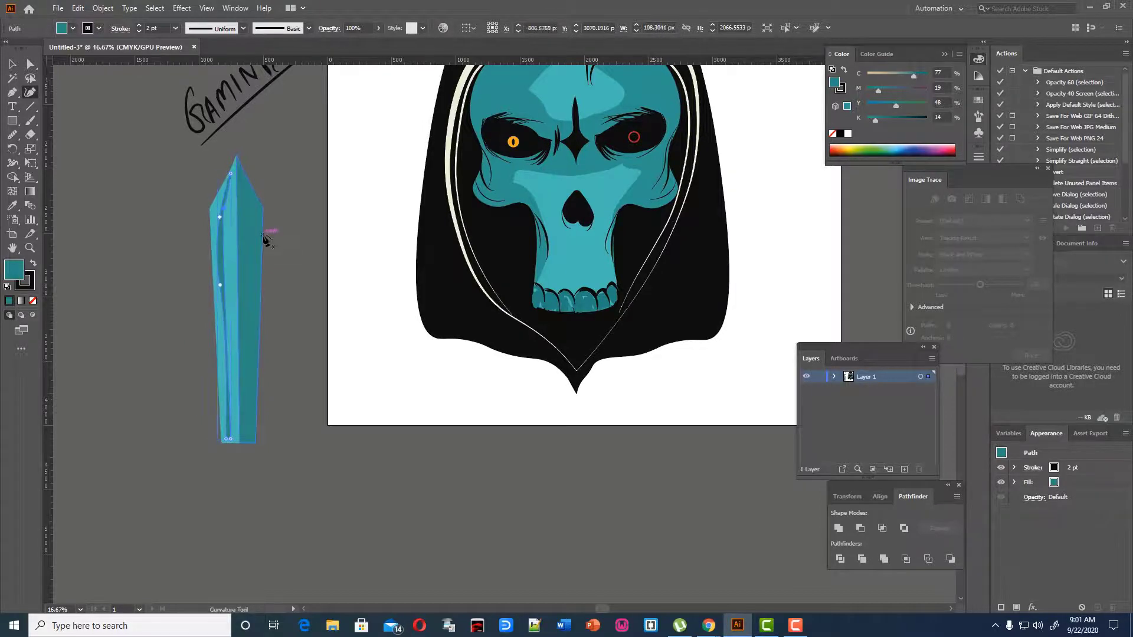
# - Fill the blade's narrow highlight with white sampled from the artboard
pyautogui.click(12, 205)
pyautogui.click(347, 297)
pyautogui.press('v')
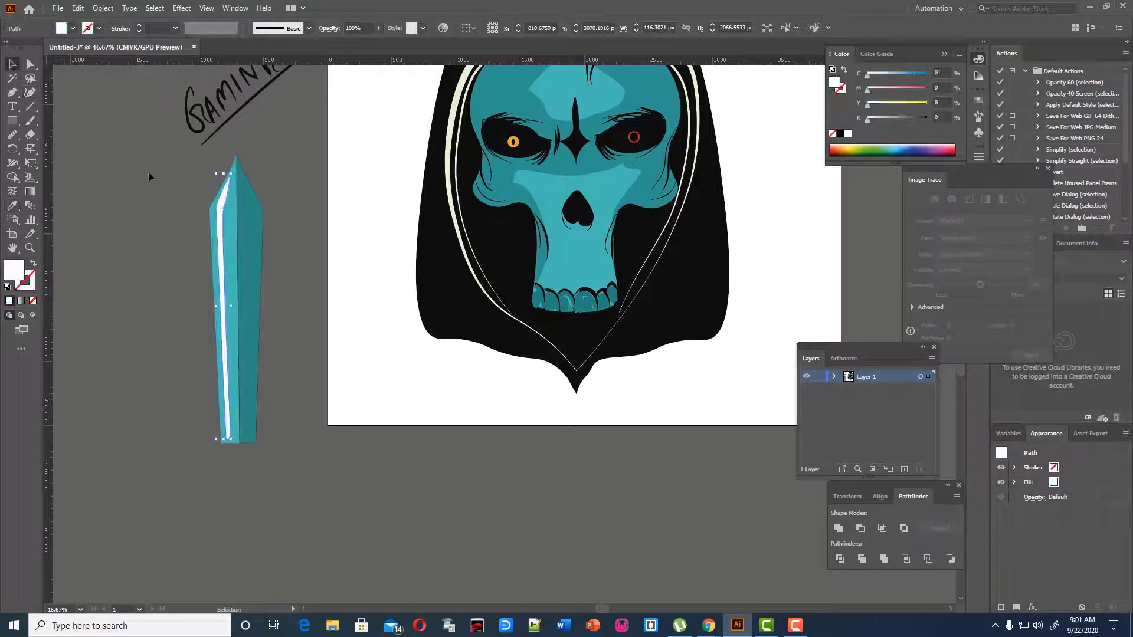
pyautogui.click(129, 211)
# - Draw a flat rectangular crossguard, slightly wider than the blade, across the blade's base
pyautogui.scroll(2, 130, 211)
pyautogui.scroll(-3, 129, 211)
pyautogui.moveTo(11, 120); pyautogui.dragTo(59, 134)
pyautogui.moveTo(216, 428)
pyautogui.mouseDown()
pyautogui.moveTo(263, 443)
pyautogui.moveTo(211, 442)
pyautogui.moveTo(267, 445)
pyautogui.mouseUp()
pyautogui.press('v')
pyautogui.click(81, 212)
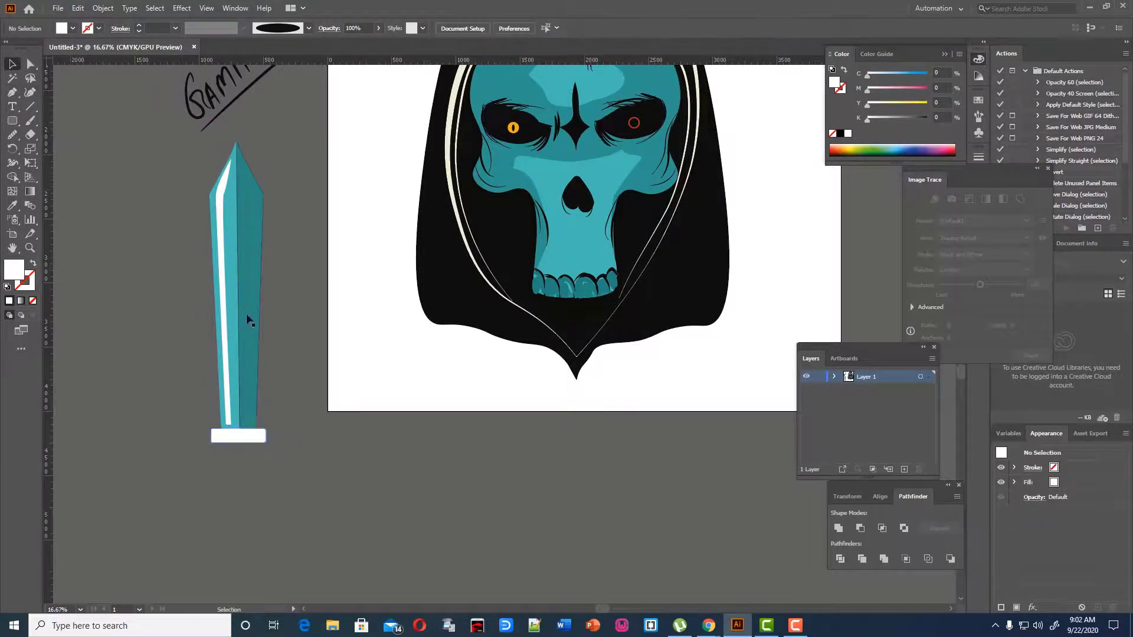
# - Fill the crossguard with the dark teal sampled from the blade's right half
pyautogui.click(239, 435)
pyautogui.click(13, 206)
pyautogui.click(248, 321)
pyautogui.click(12, 64)
pyautogui.click(91, 215)
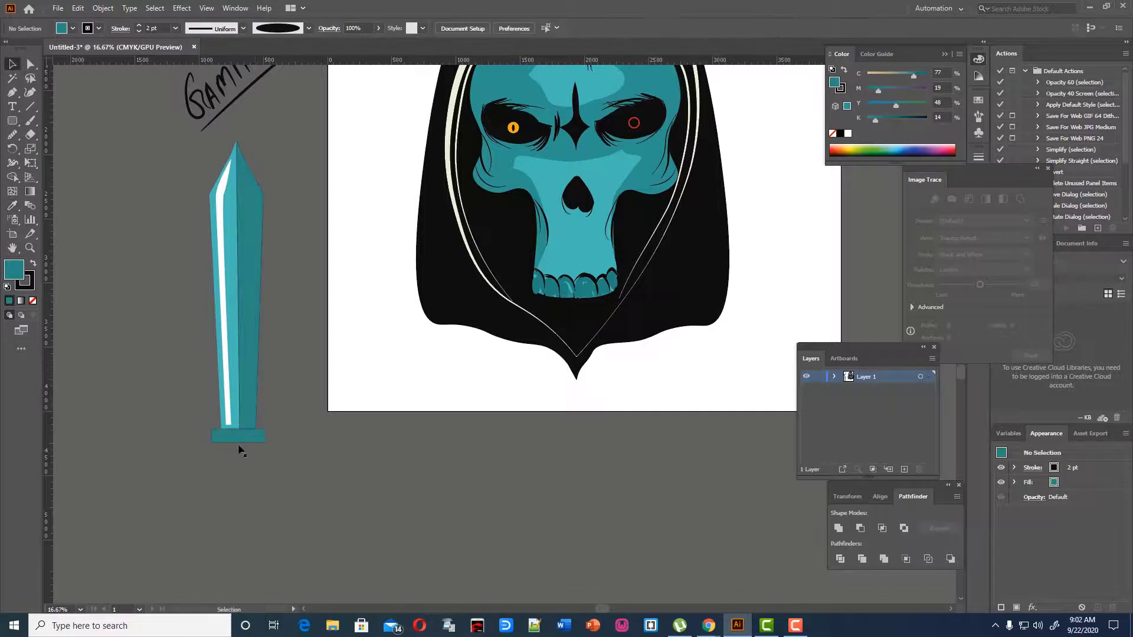
# - Remove the black outline from the crossguard and from the blade's right half
pyautogui.click(239, 439)
pyautogui.click(27, 282)
pyautogui.click(32, 300)
pyautogui.click(255, 294)
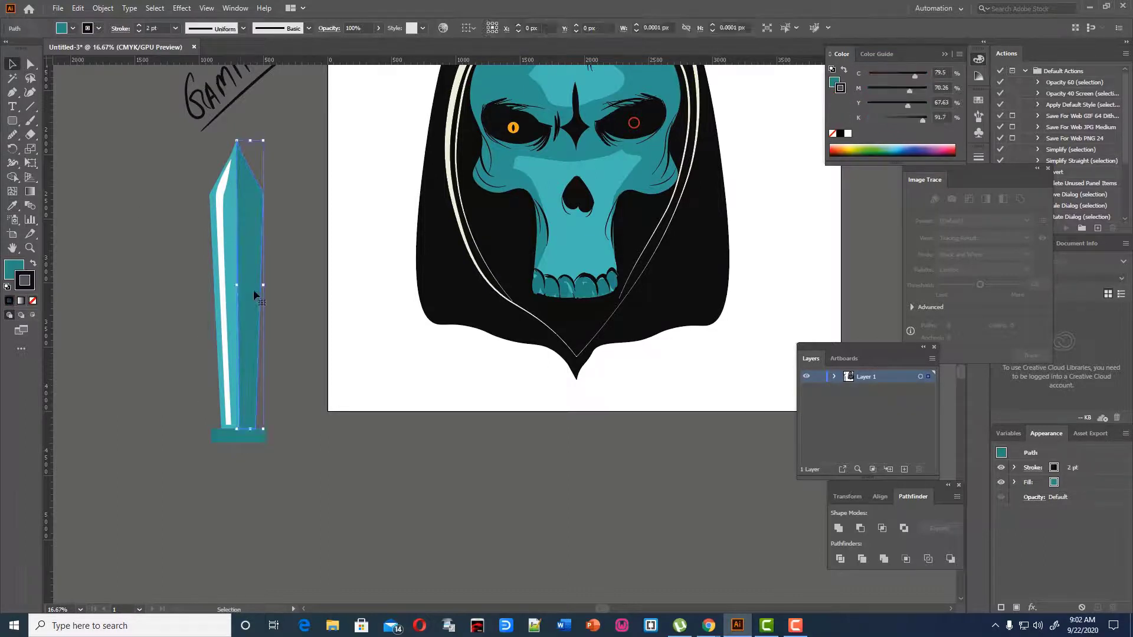
pyautogui.click(33, 301)
pyautogui.click(278, 313)
# - Draw a tapering highlight along the crossguard's left and bottom edges with the Pen tool, about 410 px wide and 94 px tall
pyautogui.click(11, 93)
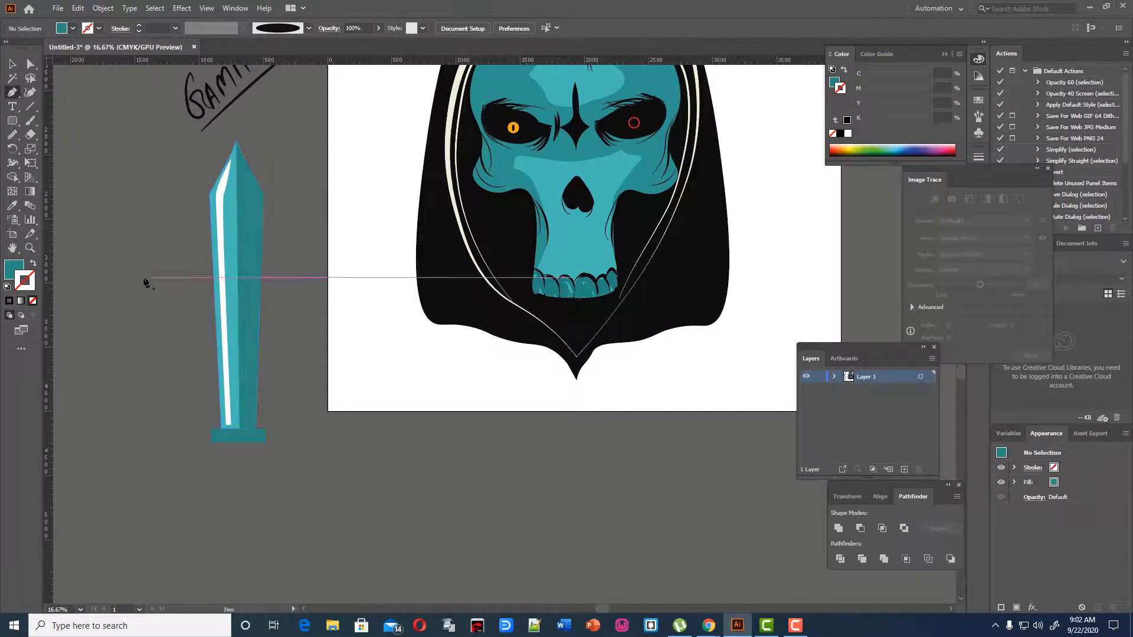
pyautogui.scroll(-1, 177, 336)
pyautogui.click(211, 404)
pyautogui.click(263, 414)
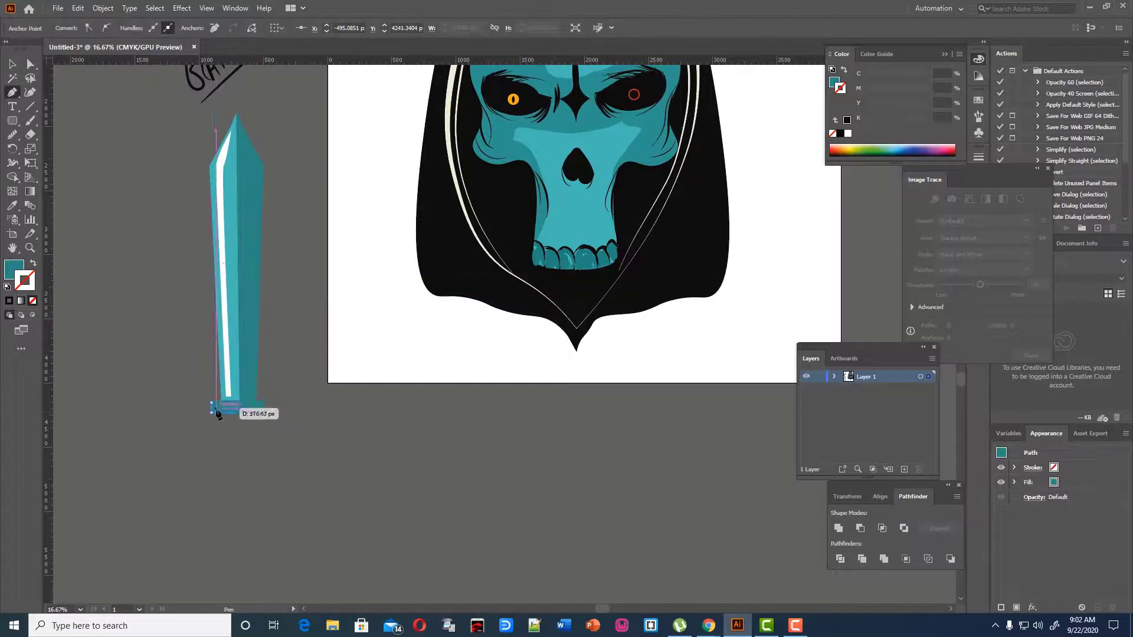
pyautogui.click(216, 407)
pyautogui.click(12, 63)
pyautogui.click(230, 417)
pyautogui.click(230, 412)
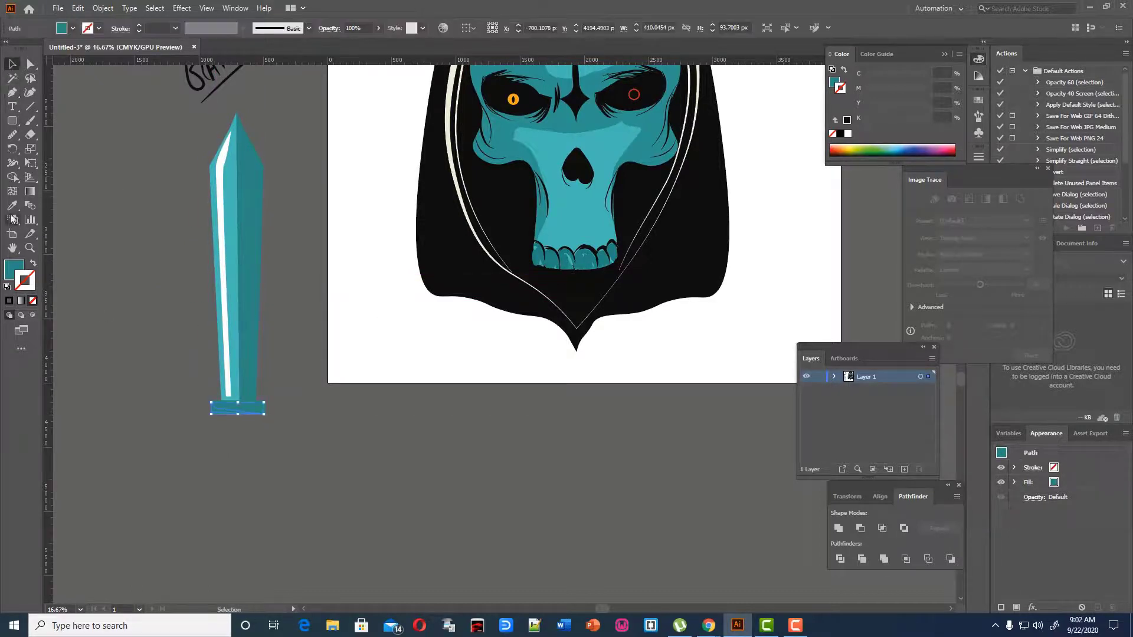
# - Fill the crossguard's highlight with the white sampled from the blade highlight
pyautogui.click(11, 206)
pyautogui.click(222, 192)
pyautogui.click(12, 63)
pyautogui.click(144, 198)
pyautogui.scroll(3, 150, 218)
pyautogui.scroll(-2, 150, 239)
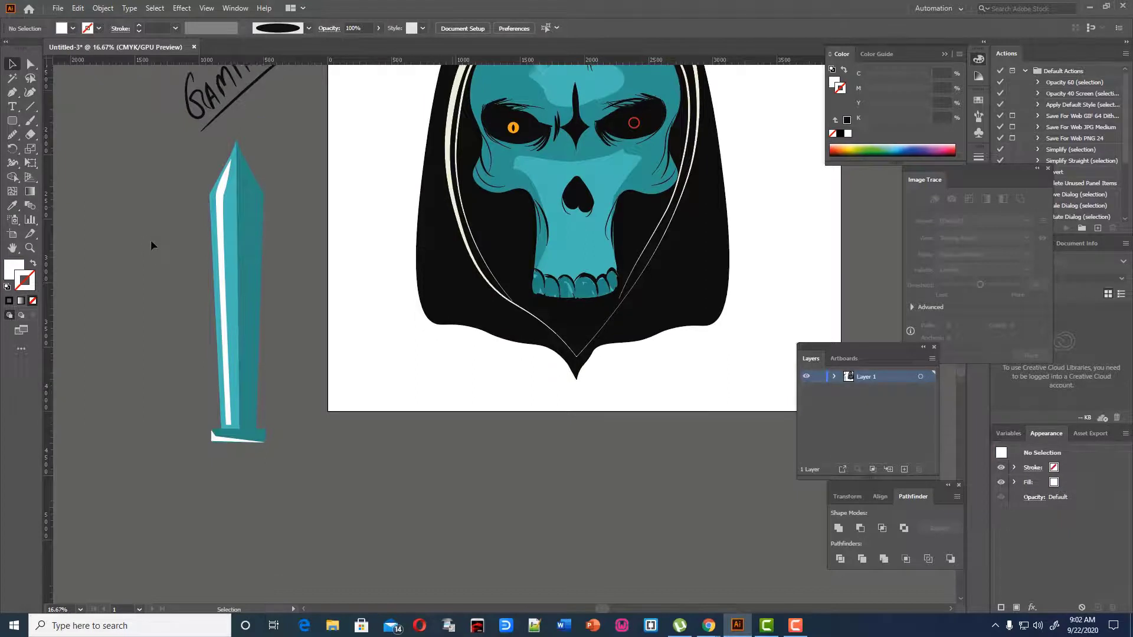
# - Draw a handle tapering downward below the crossguard with the Pen tool, about 188 px wide and 407 px tall
pyautogui.click(12, 92)
pyautogui.scroll(-4, 186, 357)
pyautogui.moveTo(230, 371); pyautogui.dragTo(236, 423)
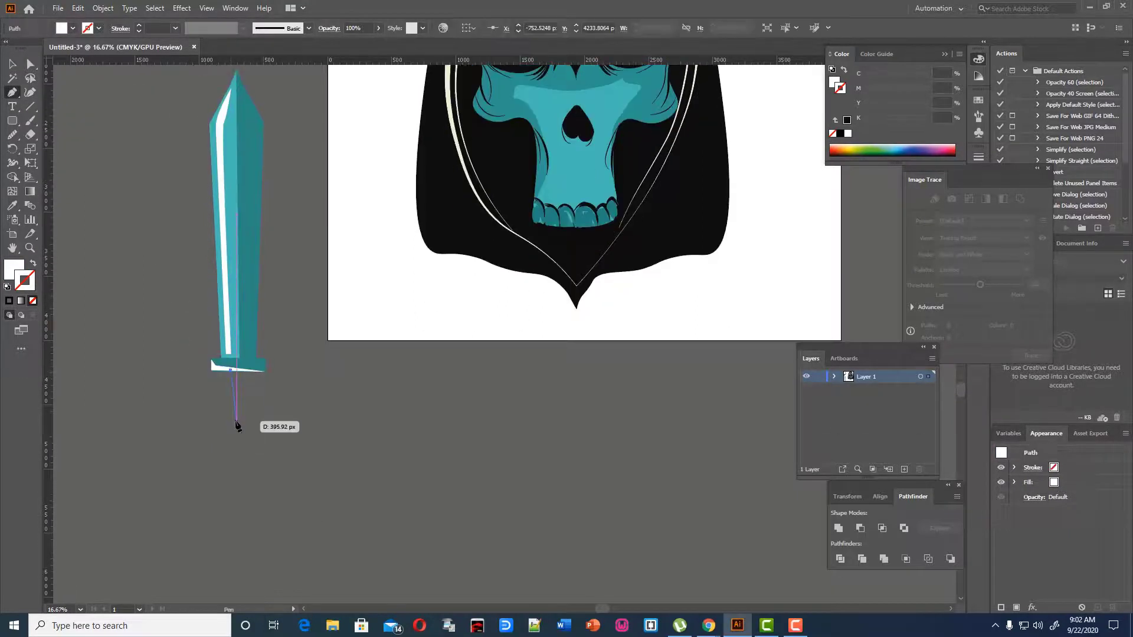
pyautogui.click(236, 423)
pyautogui.click(251, 423)
pyautogui.click(255, 371)
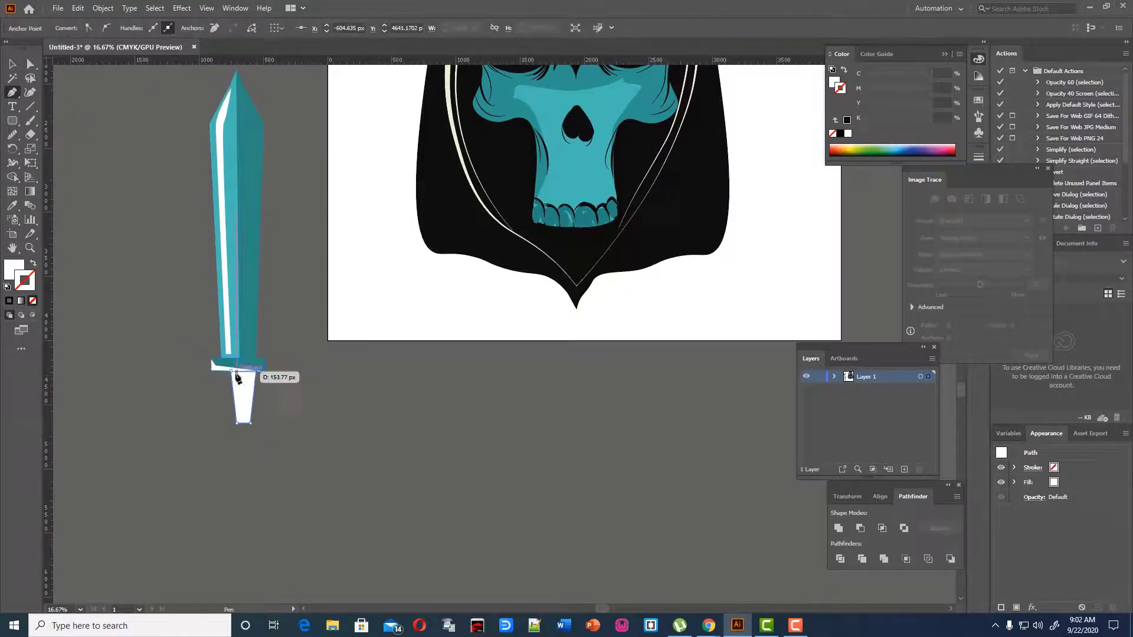
pyautogui.click(231, 371)
# - Center the handle under the crossguard and fill it with the blade's dark teal
pyautogui.moveTo(238, 405); pyautogui.dragTo(234, 405)
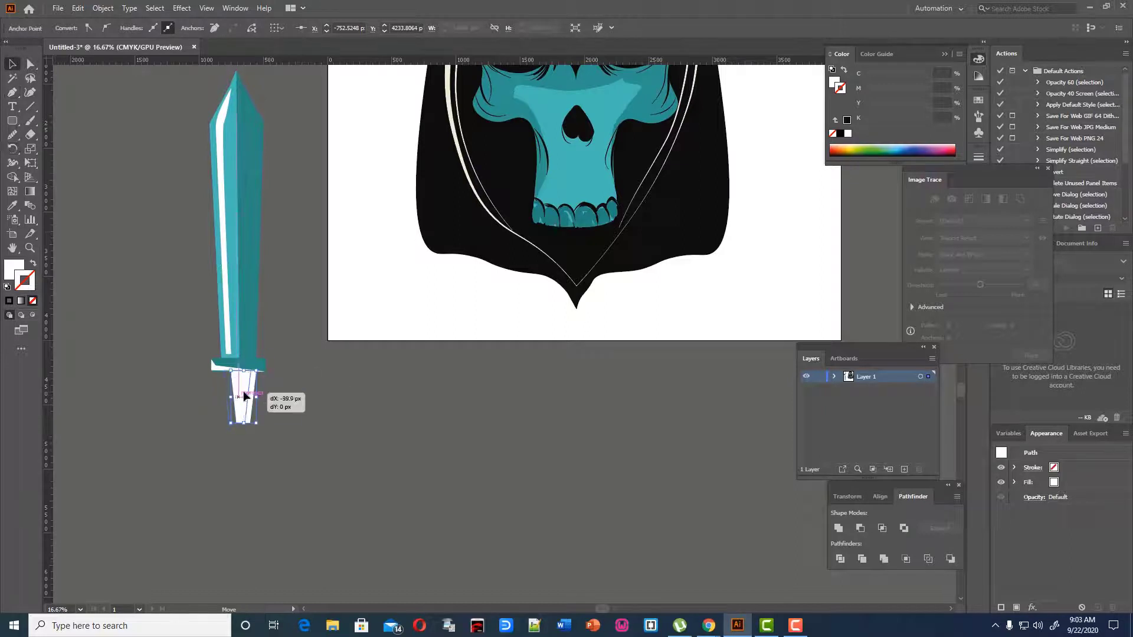
pyautogui.click(252, 254)
pyautogui.press('v')
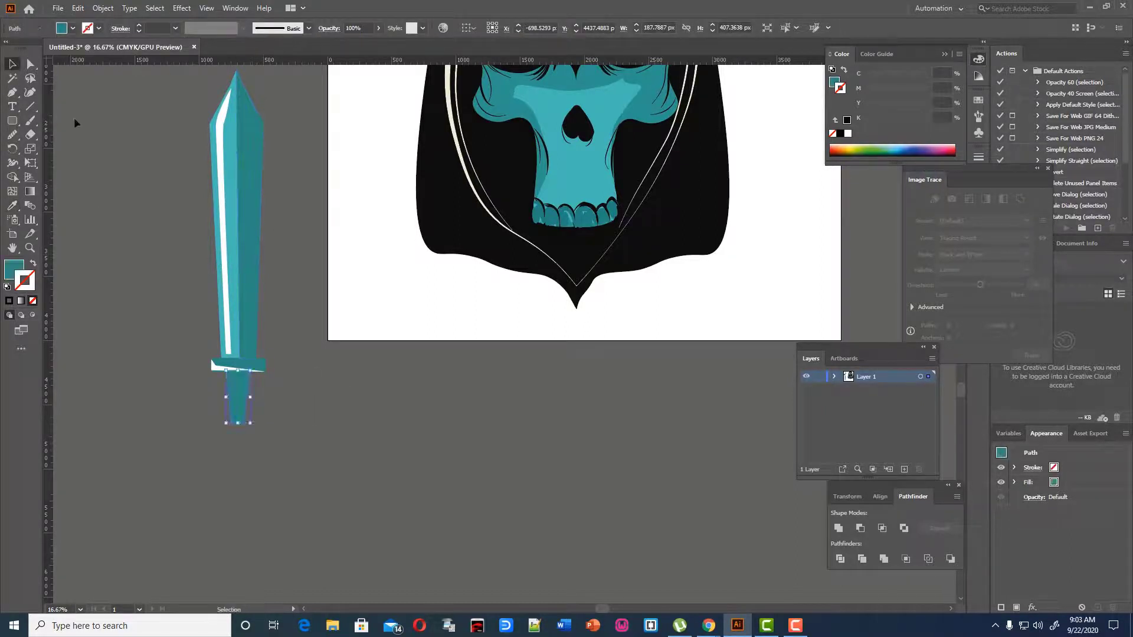
pyautogui.click(76, 124)
# - Draw a dark teal circle about 302 px in diameter in the empty area beside the sword
pyautogui.moveTo(13, 120); pyautogui.dragTo(65, 149)
pyautogui.scroll(-1, 89, 180)
pyautogui.moveTo(91, 186); pyautogui.dragTo(110, 205)
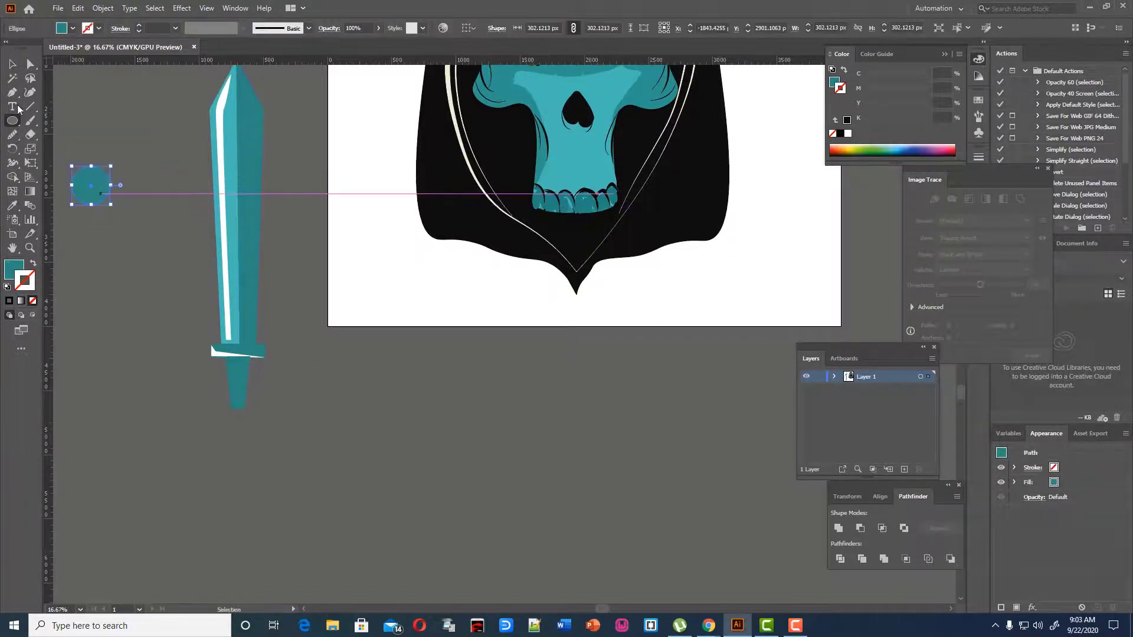
pyautogui.press('v')
pyautogui.click(84, 149)
# - Make a smaller concentric copy of the circle and subtract it from the original to form a ring
pyautogui.click(97, 175)
pyautogui.hotkey('ctrl', '+')
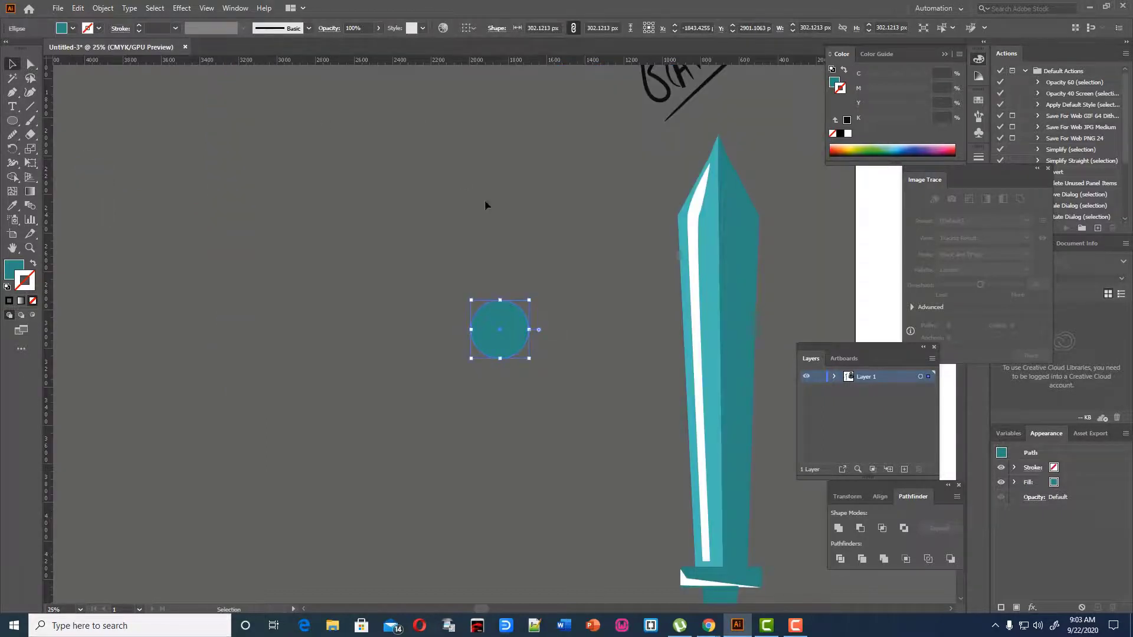
pyautogui.moveTo(529, 299); pyautogui.dragTo(521, 309)
pyautogui.click(529, 266)
pyautogui.moveTo(529, 266); pyautogui.dragTo(492, 342)
pyautogui.click(860, 528)
pyautogui.click(586, 379)
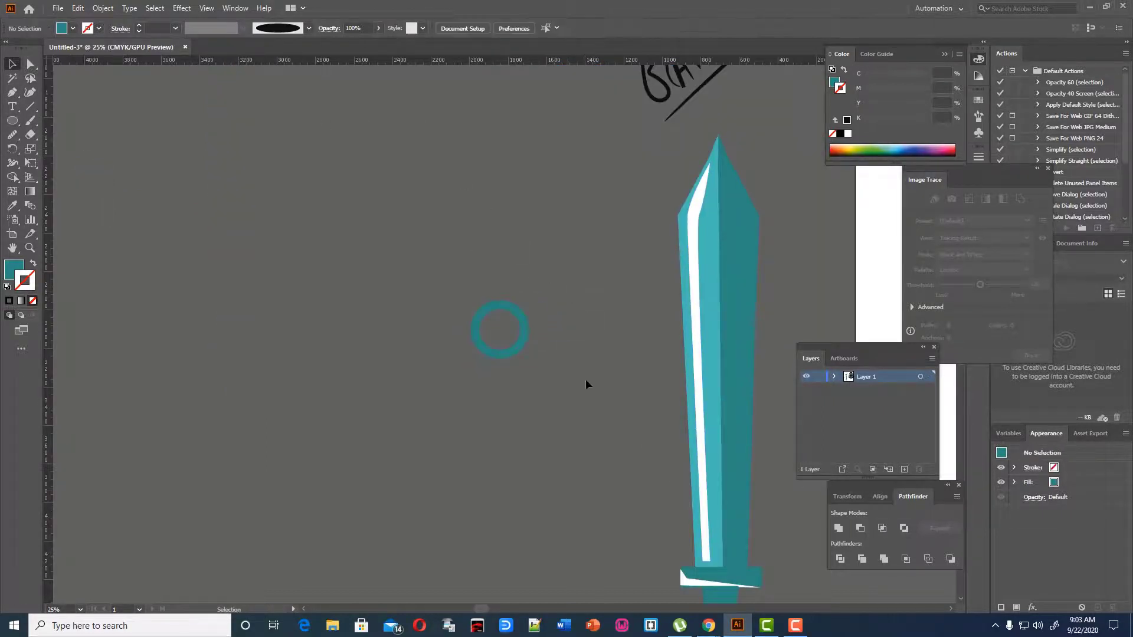
# - Thicken the ring by reducing the size of its inner hole
pyautogui.scroll(-1, 581, 371)
pyautogui.click(519, 291)
pyautogui.scroll(-2, 564, 366)
pyautogui.moveTo(519, 154); pyautogui.dragTo(513, 160)
pyautogui.hotkey('ctrl', '8')
# - Make two vertically offset copies of the ring below it and subtract one from the other to get crescents
pyautogui.moveTo(679, 300); pyautogui.dragTo(419, 269)
pyautogui.scroll(-1, 553, 224)
pyautogui.scroll(1, 550, 232)
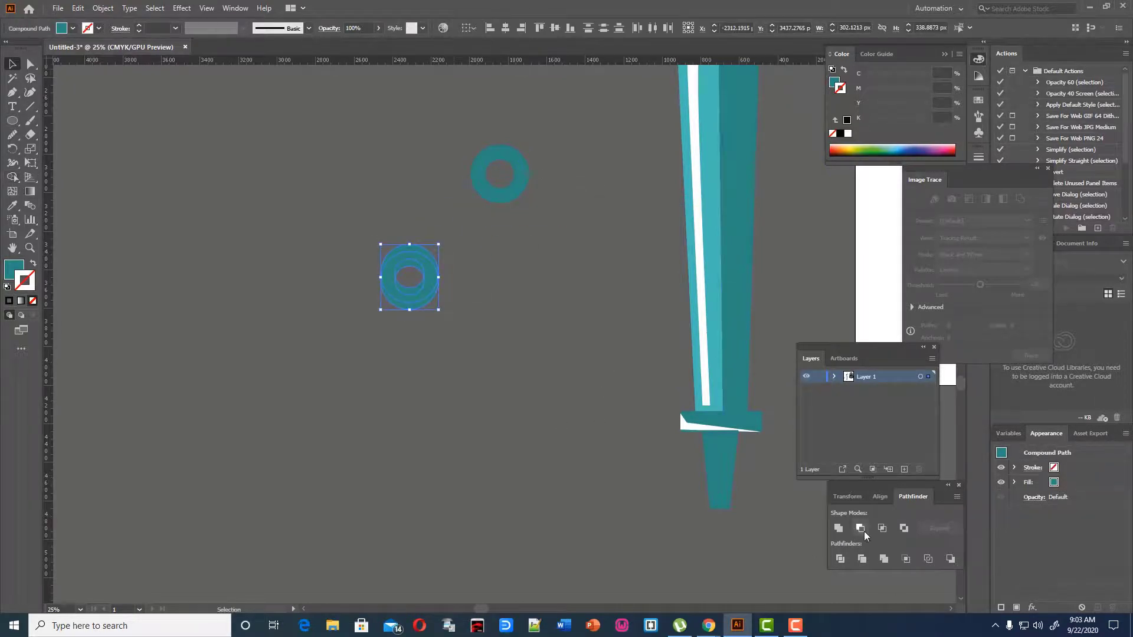
pyautogui.click(860, 528)
# - Ungroup the two crescents so that each can be moved separately
pyautogui.click(564, 394)
pyautogui.click(413, 260)
pyautogui.press('Delete')
pyautogui.hotkey('ctrl', 'z')
pyautogui.rightClick(416, 283)
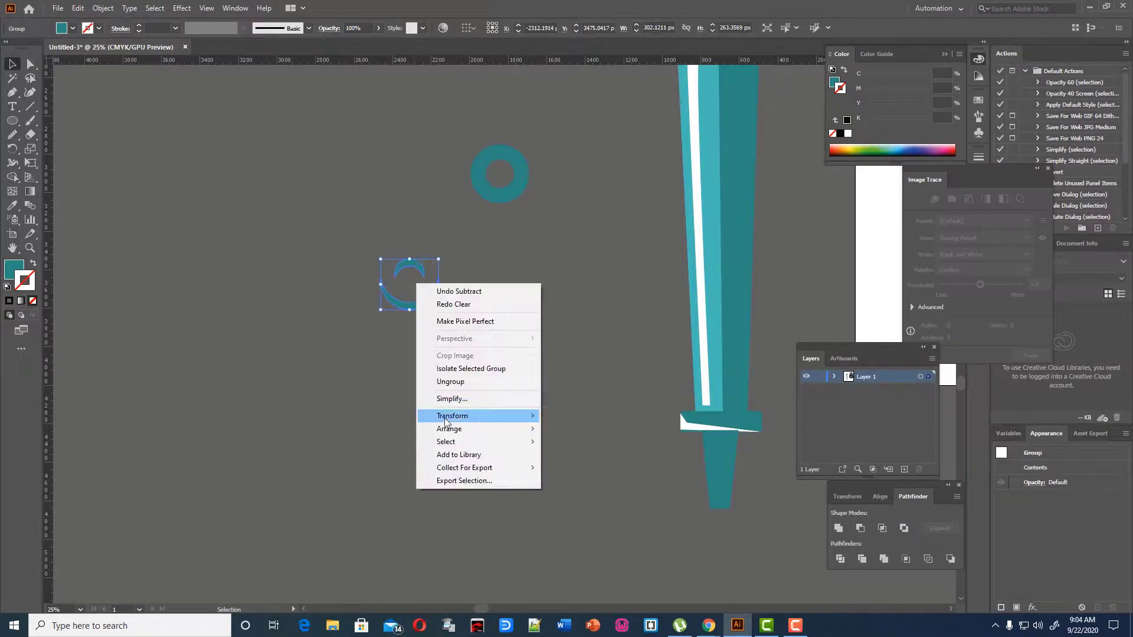
pyautogui.click(450, 382)
# - Place the small crescent above the ring's hole and the large one along its lower edge, and fill both with white
pyautogui.moveTo(417, 265); pyautogui.dragTo(506, 158)
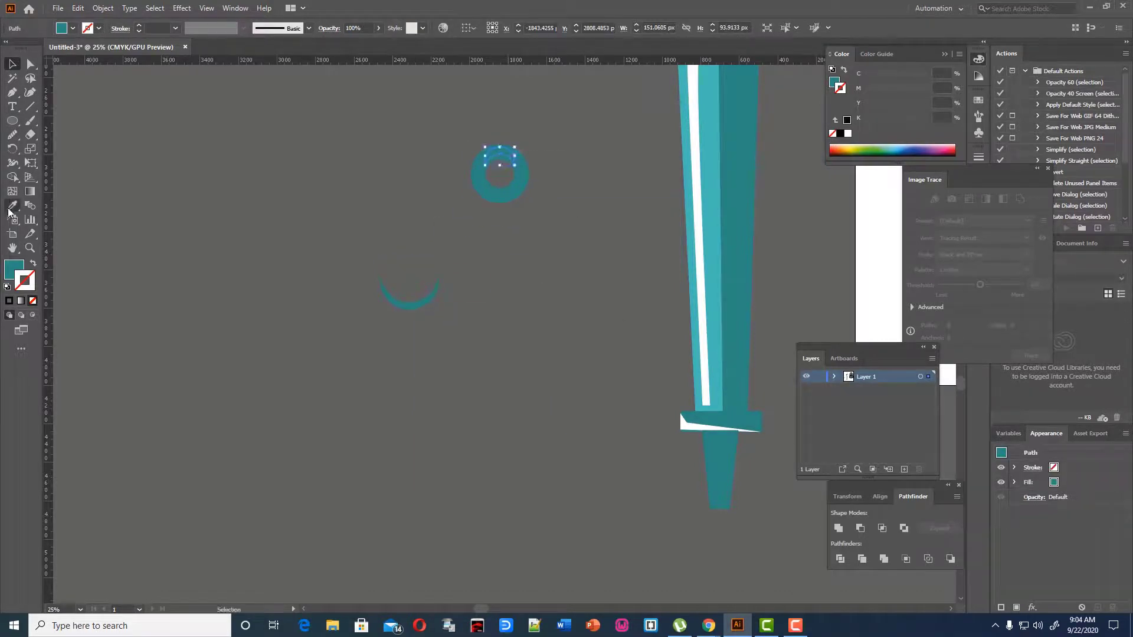
pyautogui.click(12, 207)
pyautogui.click(695, 174)
pyautogui.click(11, 64)
pyautogui.click(431, 315)
pyautogui.moveTo(412, 304); pyautogui.dragTo(474, 190)
pyautogui.press('i')
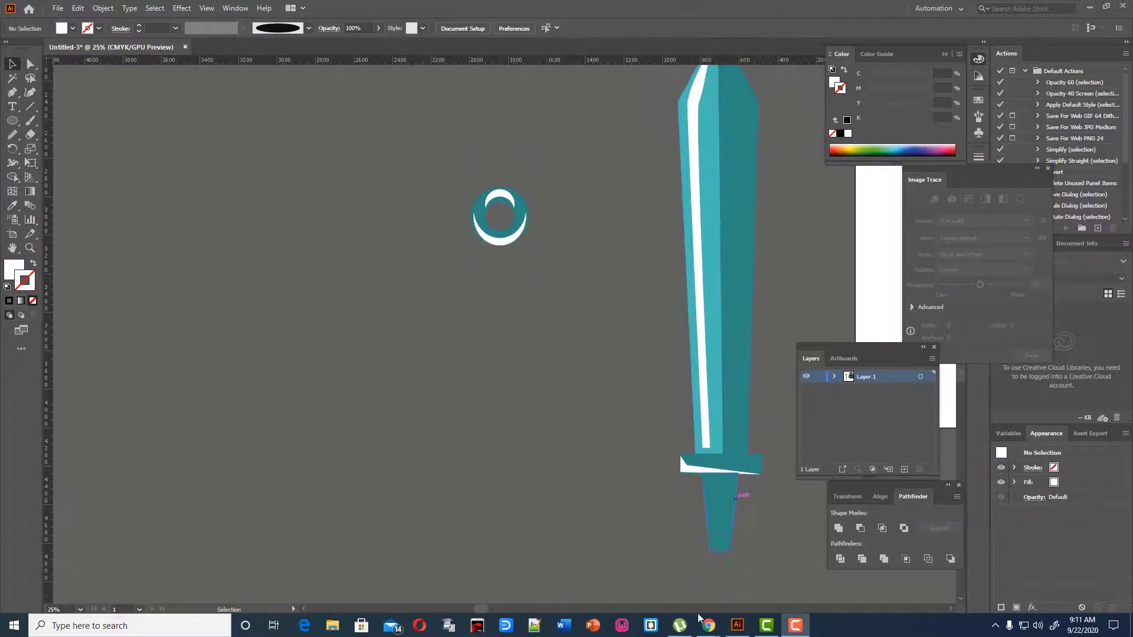
# - Move the ring with its two white highlights onto the lower end of the sword's handle as a pommel
pyautogui.moveTo(488, 609); pyautogui.dragTo(520, 610)
pyautogui.moveTo(219, 106); pyautogui.dragTo(426, 321)
pyautogui.moveTo(363, 213); pyautogui.dragTo(582, 559)
pyautogui.click(644, 455)
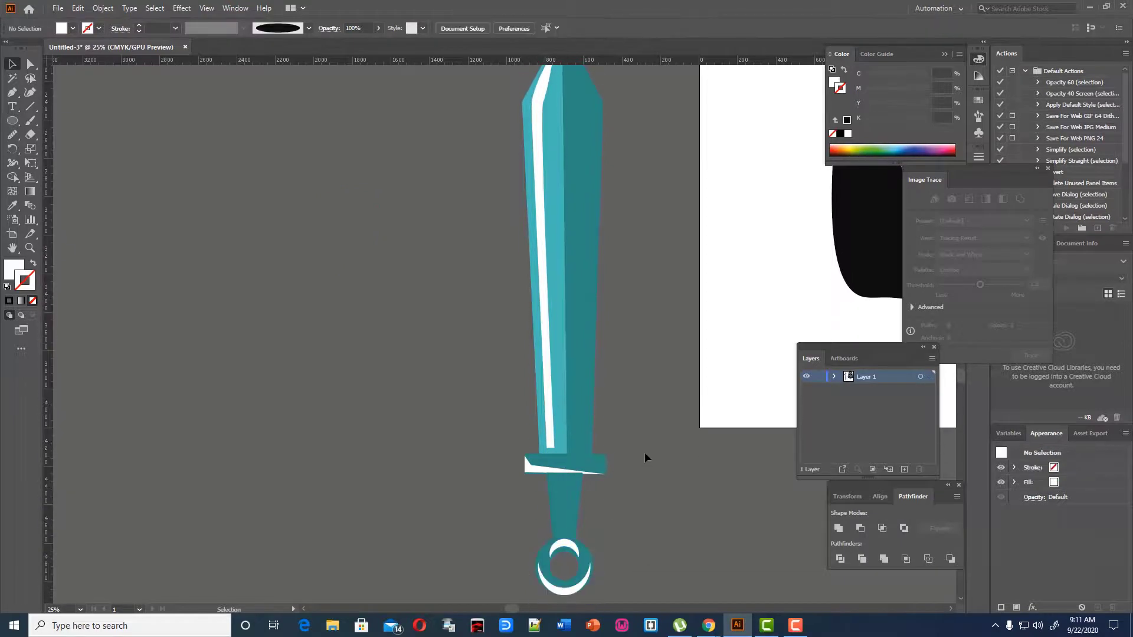
pyautogui.click(577, 504)
pyautogui.press('v')
pyautogui.click(394, 430)
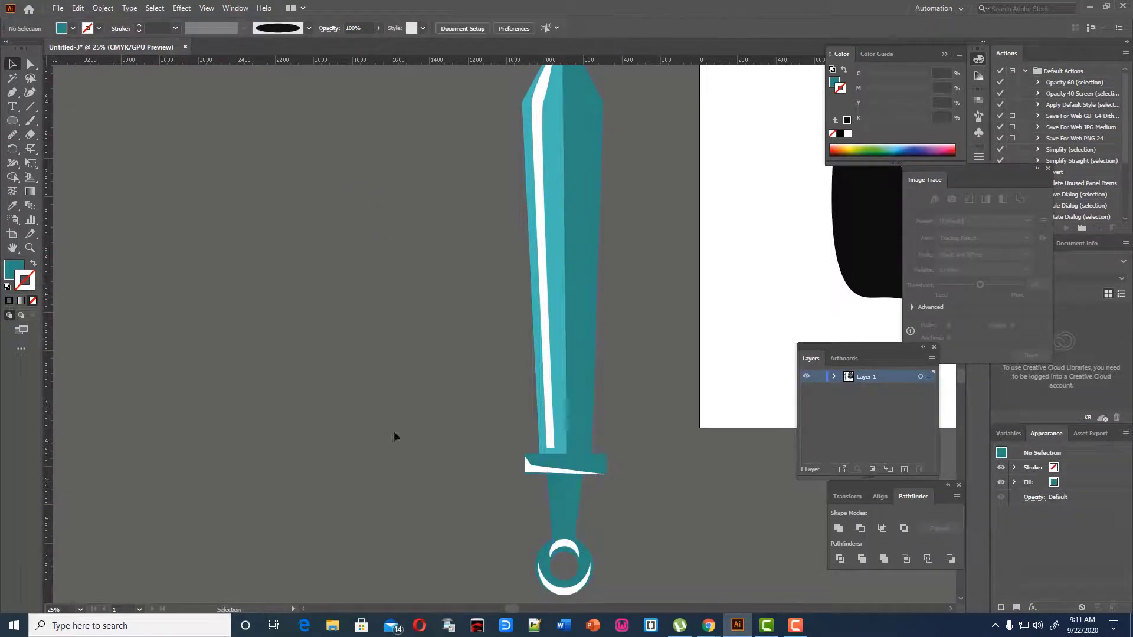
# - Paint near-black (#010C0B) crisscross brush strokes over the sword's handle as a grip wrapping
pyautogui.scroll(-1, 520, 423)
pyautogui.click(33, 314)
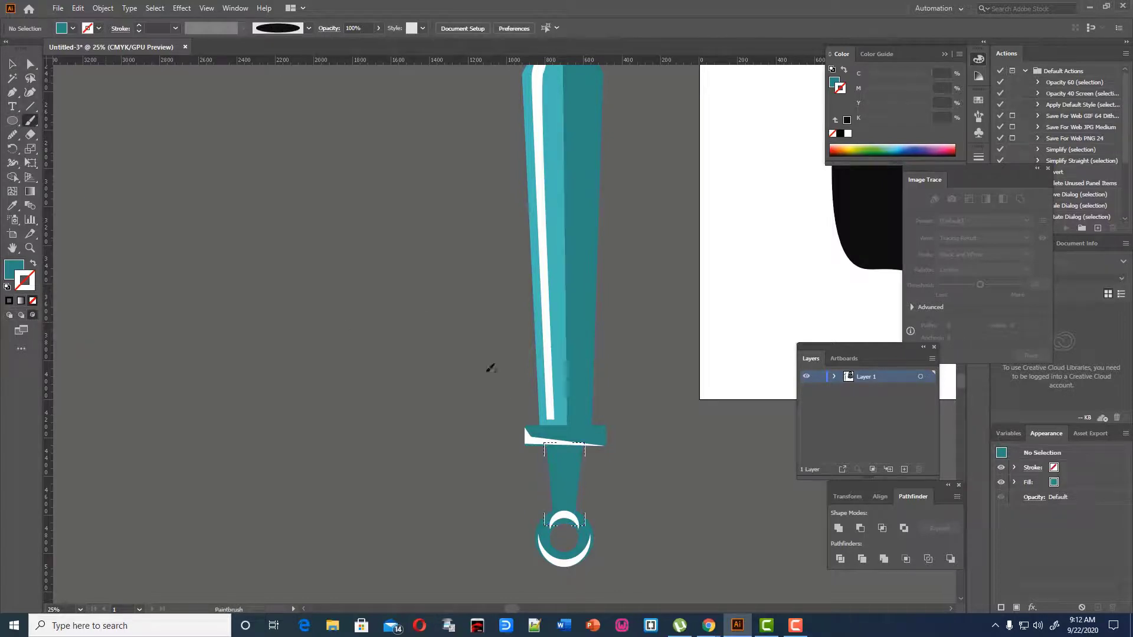
pyautogui.moveTo(551, 476)
pyautogui.mouseDown()
pyautogui.moveTo(549, 376)
pyautogui.moveTo(581, 459)
pyautogui.mouseUp()
pyautogui.doubleClick(25, 280)
pyautogui.click(535, 375)
pyautogui.click(688, 237)
pyautogui.moveTo(548, 462); pyautogui.dragTo(578, 482)
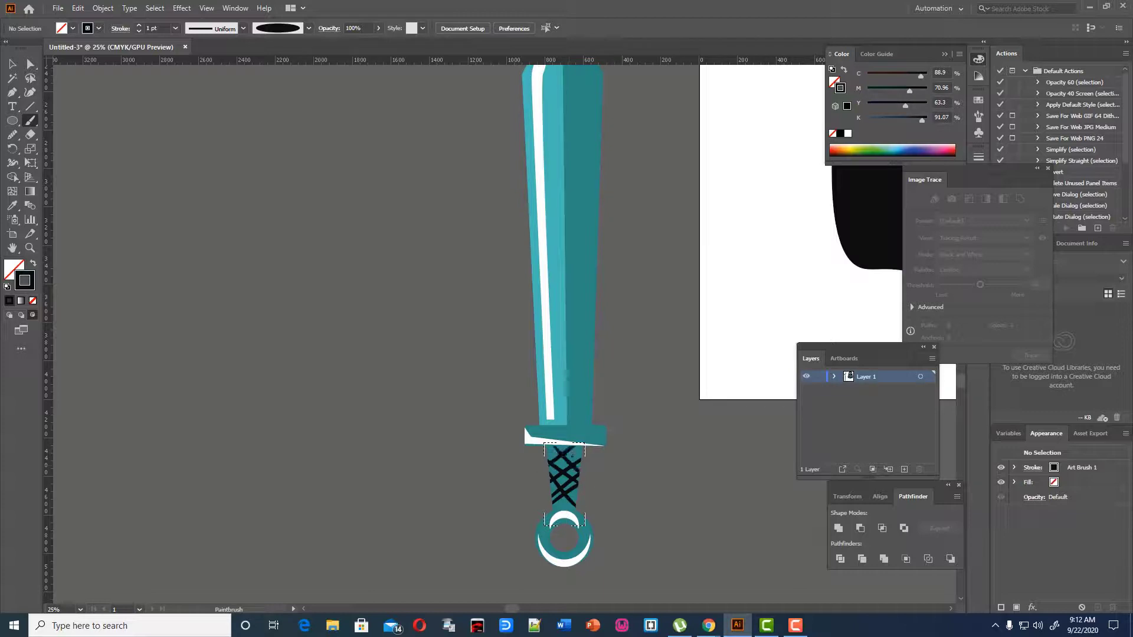
# - Add red (#EF0F0F) and yellow diagonal brush strokes among the black ones on the sword's handle
pyautogui.doubleClick(25, 280)
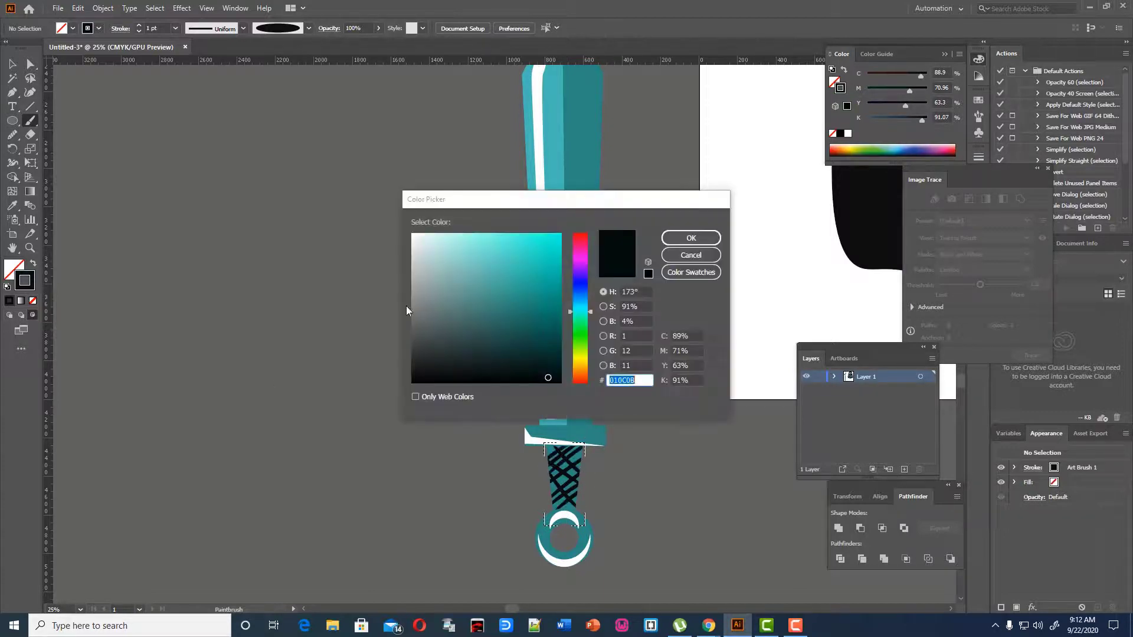
pyautogui.moveTo(576, 310); pyautogui.dragTo(576, 231)
pyautogui.click(688, 238)
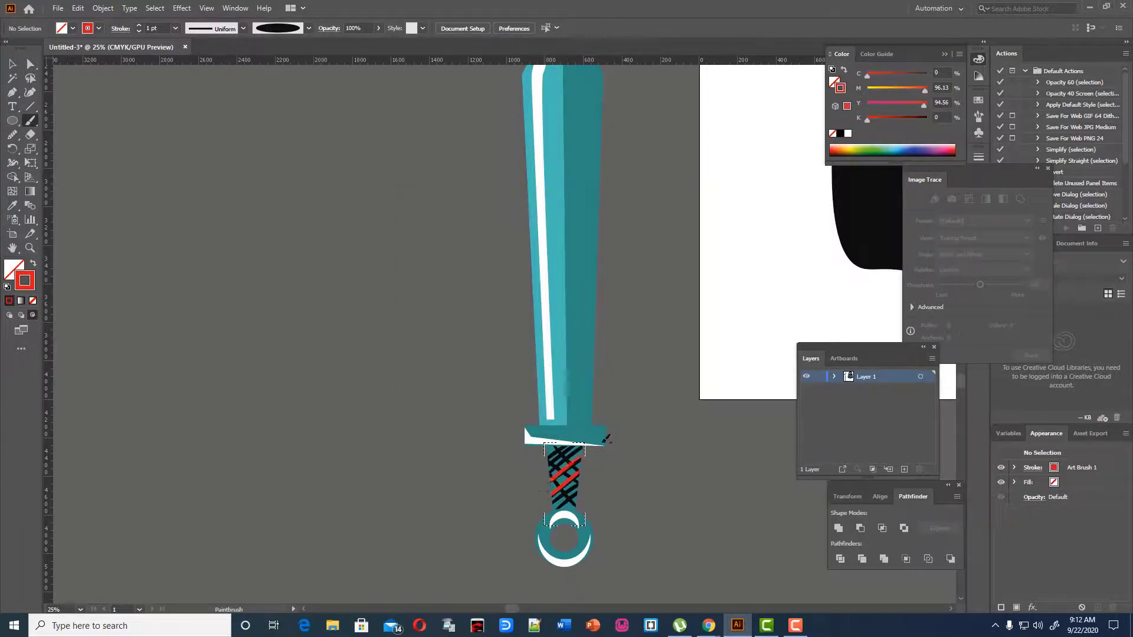
pyautogui.doubleClick(25, 280)
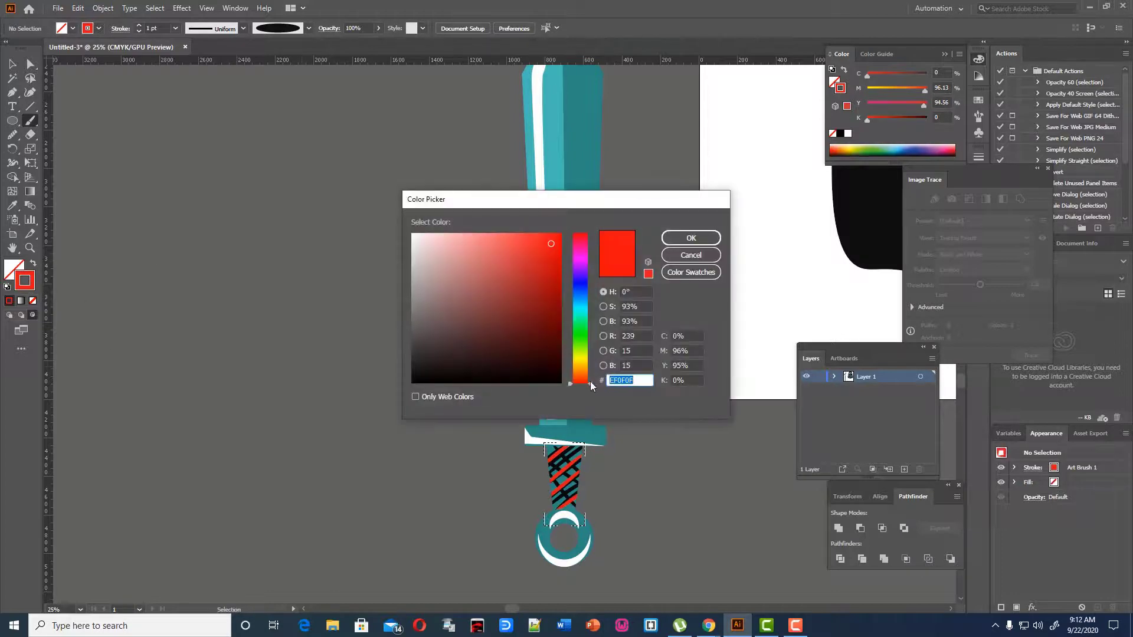
pyautogui.moveTo(576, 236); pyautogui.dragTo(576, 294)
pyautogui.click(687, 238)
pyautogui.moveTo(552, 489); pyautogui.dragTo(580, 463)
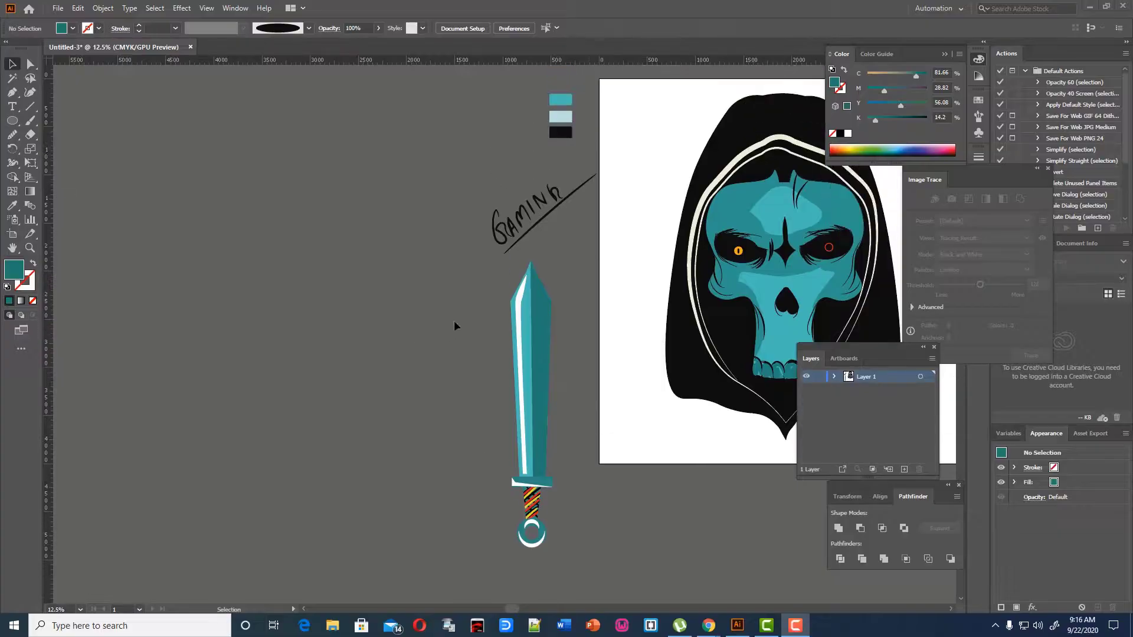
# - Place the whole sword diagonally behind the hooded skull, with its pommel at the upper right and its tip at the lower left
pyautogui.moveTo(394, 290); pyautogui.dragTo(590, 550)
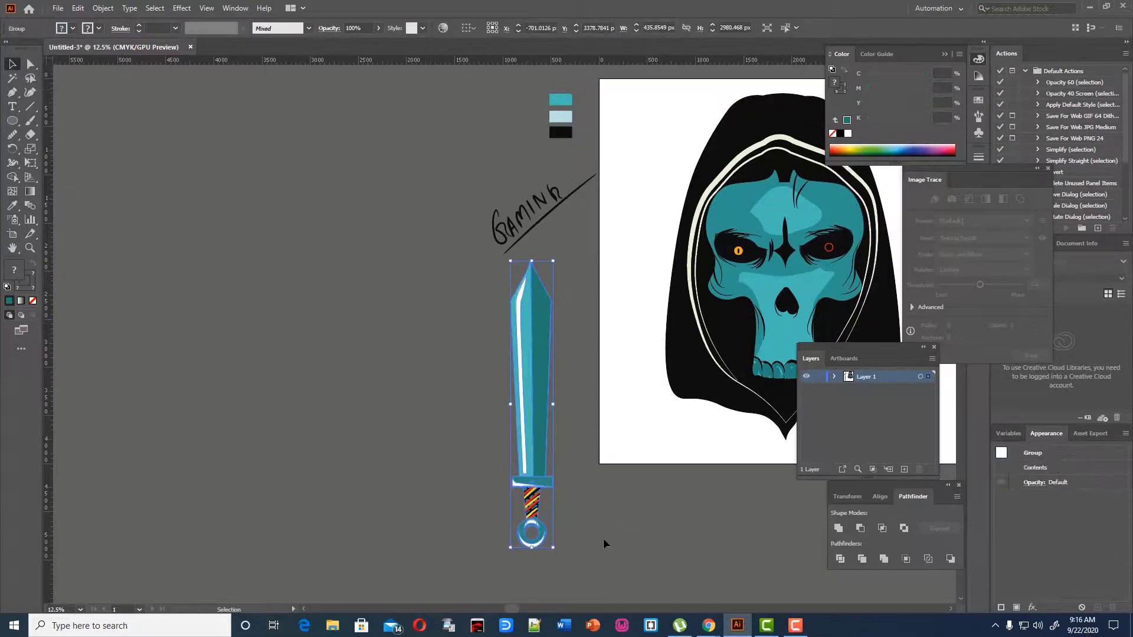
pyautogui.hotkey('ctrl', '-')
pyautogui.moveTo(399, 318); pyautogui.dragTo(744, 243)
pyautogui.moveTo(766, 345); pyautogui.dragTo(793, 138)
pyautogui.moveTo(753, 235); pyautogui.dragTo(629, 239)
pyautogui.moveTo(666, 157); pyautogui.dragTo(687, 116)
pyautogui.moveTo(645, 241); pyautogui.dragTo(612, 231)
pyautogui.hotkey('ctrl', 'shift', '[')
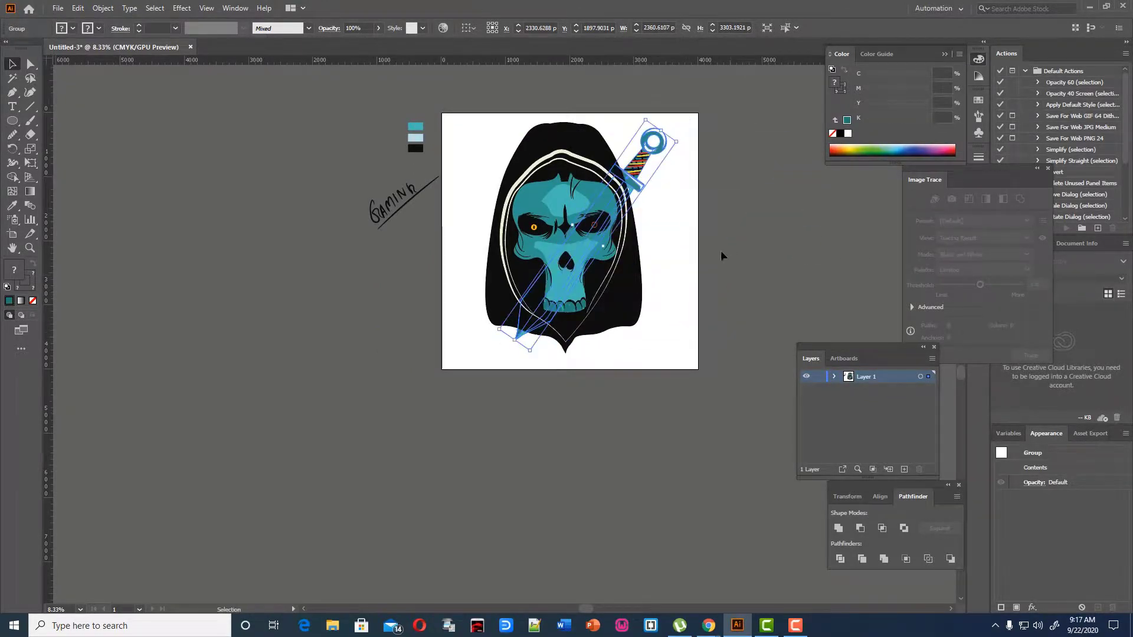
# - Enlarge the diagonal sword so that its handle and tip stick out farther beyond the hood
pyautogui.moveTo(500, 334); pyautogui.dragTo(449, 392)
pyautogui.hotkey('ctrl', 'z')
pyautogui.moveTo(679, 141); pyautogui.dragTo(722, 109)
pyautogui.click(764, 172)
pyautogui.scroll(1, 763, 172)
# - Copy the sword and rotate the copy to cross the first one, with its pommel at the artboard's upper left
pyautogui.click(685, 124)
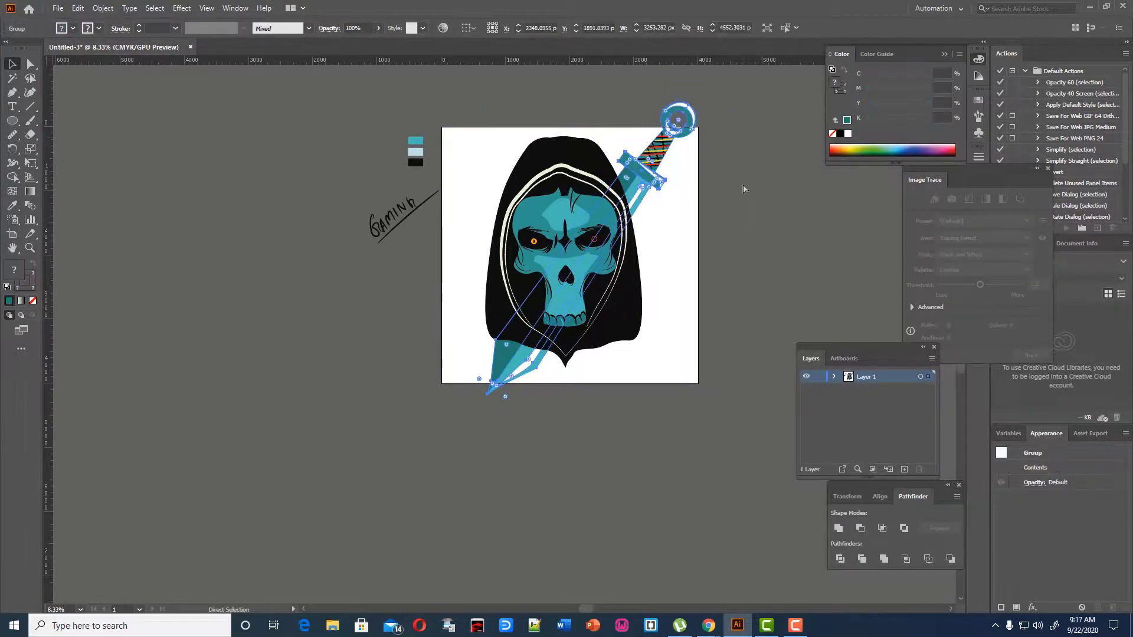
pyautogui.moveTo(715, 117); pyautogui.dragTo(670, 339)
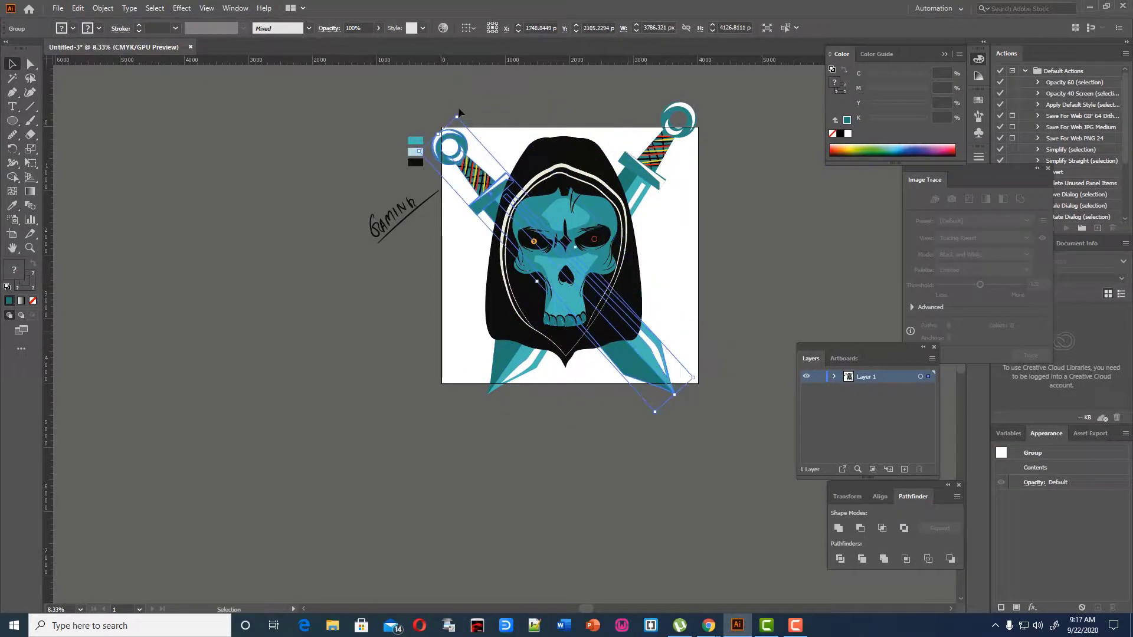
pyautogui.moveTo(456, 111); pyautogui.dragTo(472, 107)
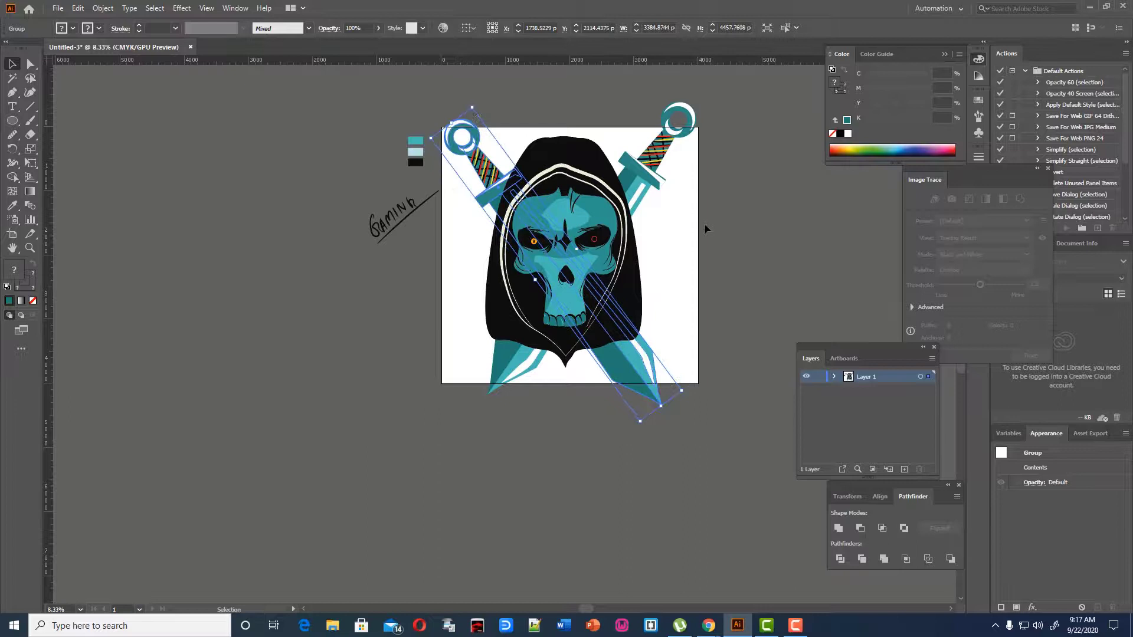
pyautogui.moveTo(497, 198); pyautogui.dragTo(491, 197)
pyautogui.moveTo(682, 390); pyautogui.dragTo(692, 386)
# - Adjust the angle and position of the first sword so that it balances the copy on the other side
pyautogui.click(666, 108)
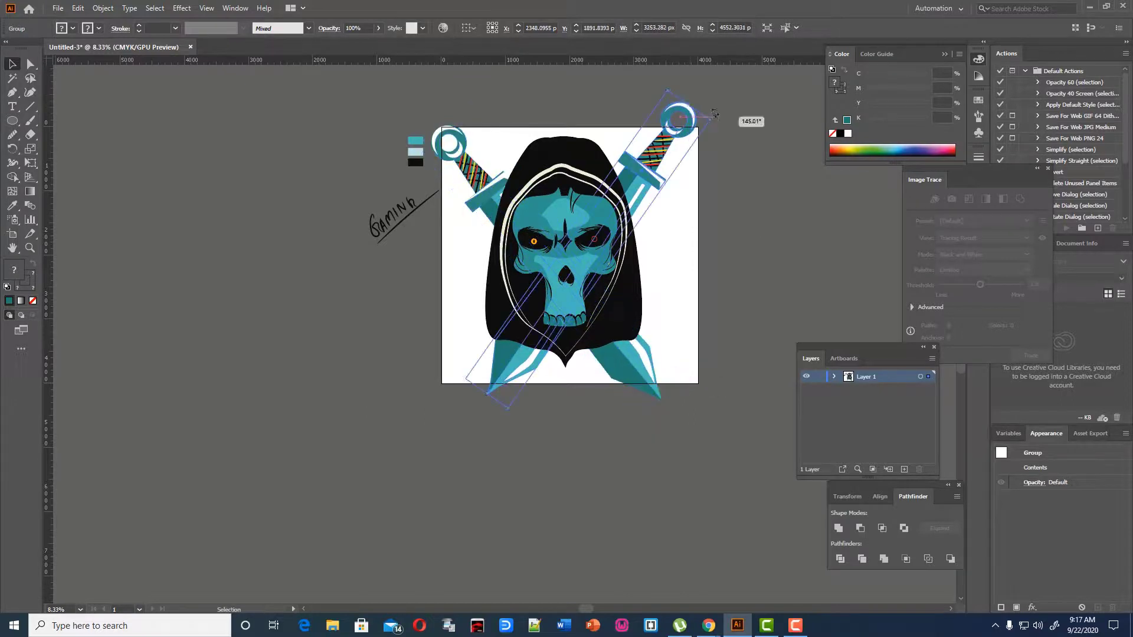
pyautogui.moveTo(714, 114); pyautogui.dragTo(715, 116)
pyautogui.moveTo(655, 159); pyautogui.dragTo(630, 160)
pyautogui.moveTo(691, 113); pyautogui.dragTo(695, 118)
pyautogui.moveTo(653, 146); pyautogui.dragTo(652, 149)
pyautogui.click(753, 210)
# - Give the black hood shape an outline stroke with a weight of 7 pt
pyautogui.click(640, 292)
pyautogui.click(175, 27)
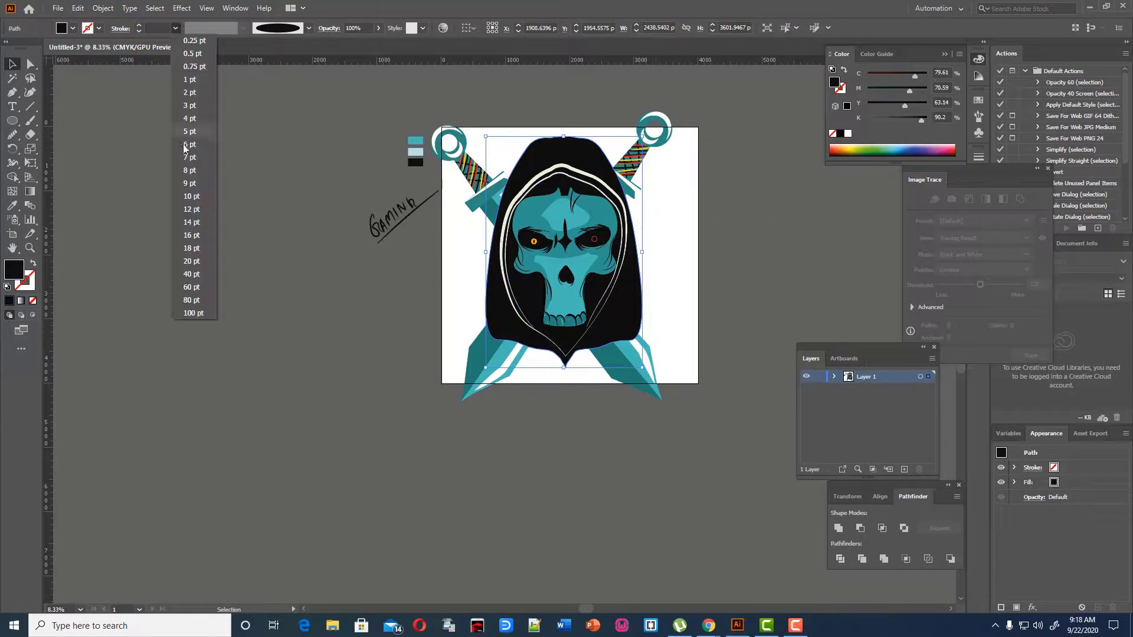
pyautogui.click(186, 184)
pyautogui.click(175, 28)
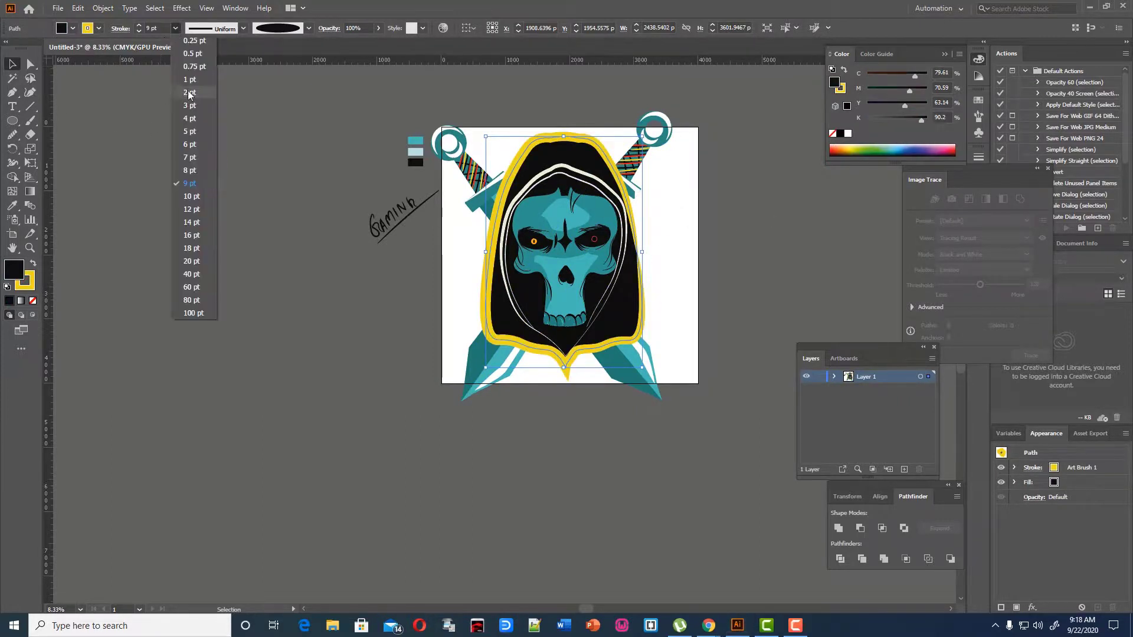
pyautogui.click(190, 138)
pyautogui.doubleClick(139, 25)
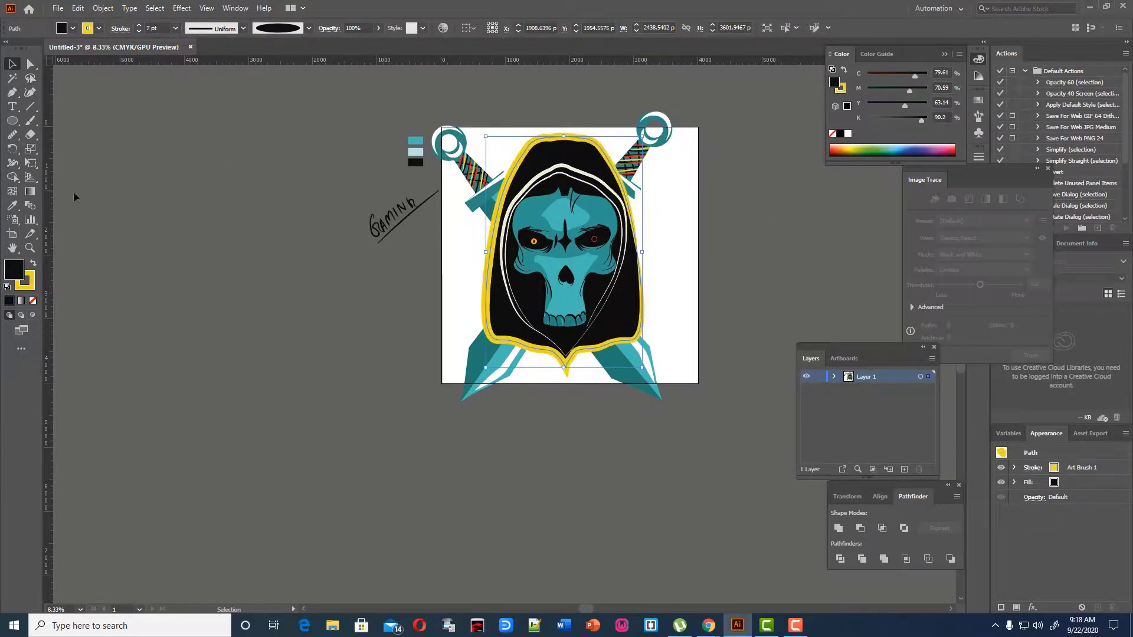
# - Change the color of the hood's outline stroke to light blue
pyautogui.doubleClick(27, 280)
pyautogui.moveTo(575, 354)
pyautogui.mouseDown()
pyautogui.moveTo(579, 298)
pyautogui.moveTo(559, 303)
pyautogui.moveTo(589, 349)
pyautogui.moveTo(590, 305)
pyautogui.mouseUp()
pyautogui.click(664, 238)
pyautogui.doubleClick(30, 274)
pyautogui.click(511, 238)
pyautogui.click(703, 239)
pyautogui.click(667, 218)
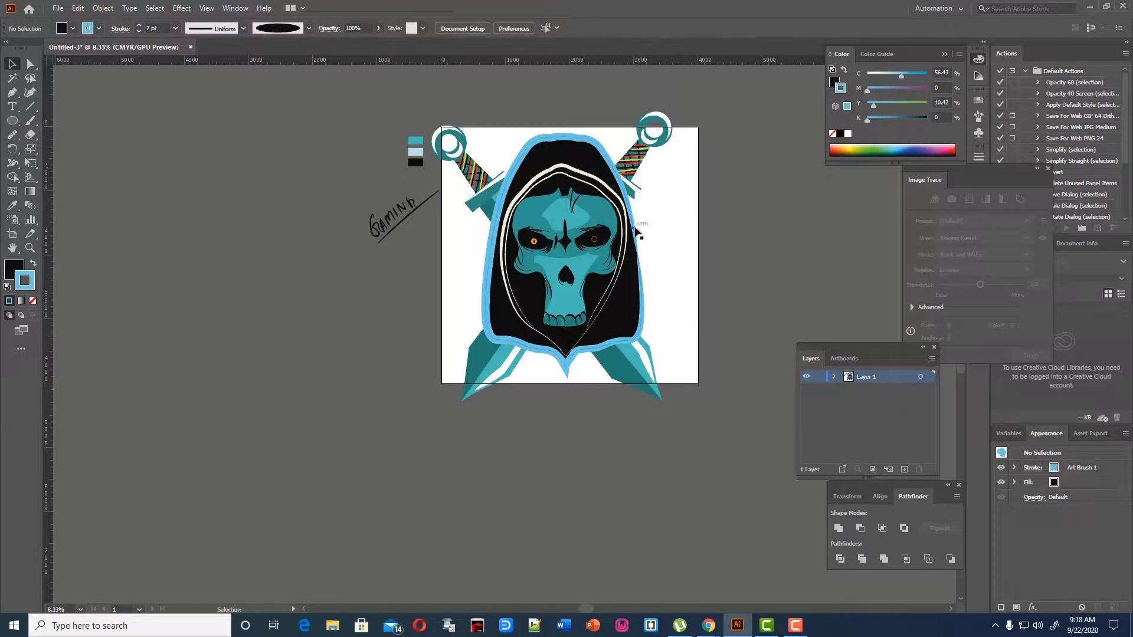
# - Switch the hood's outline to the Basic brush and set its stroke weight to 61 pt
pyautogui.click(640, 231)
pyautogui.click(242, 29)
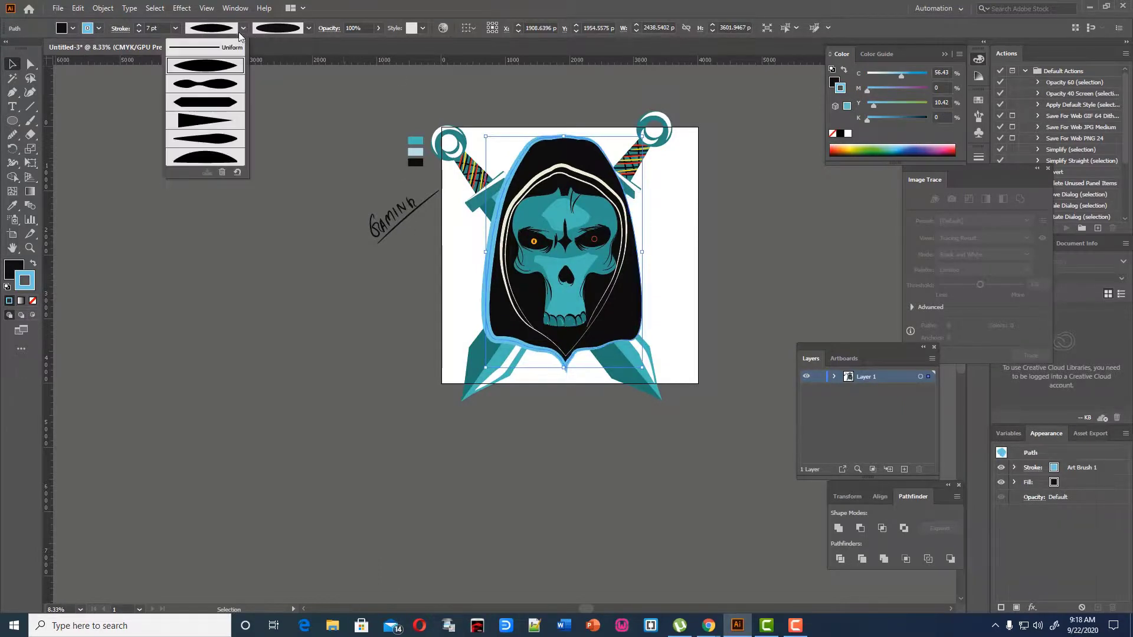
pyautogui.click(308, 28)
pyautogui.click(224, 93)
pyautogui.doubleClick(150, 27)
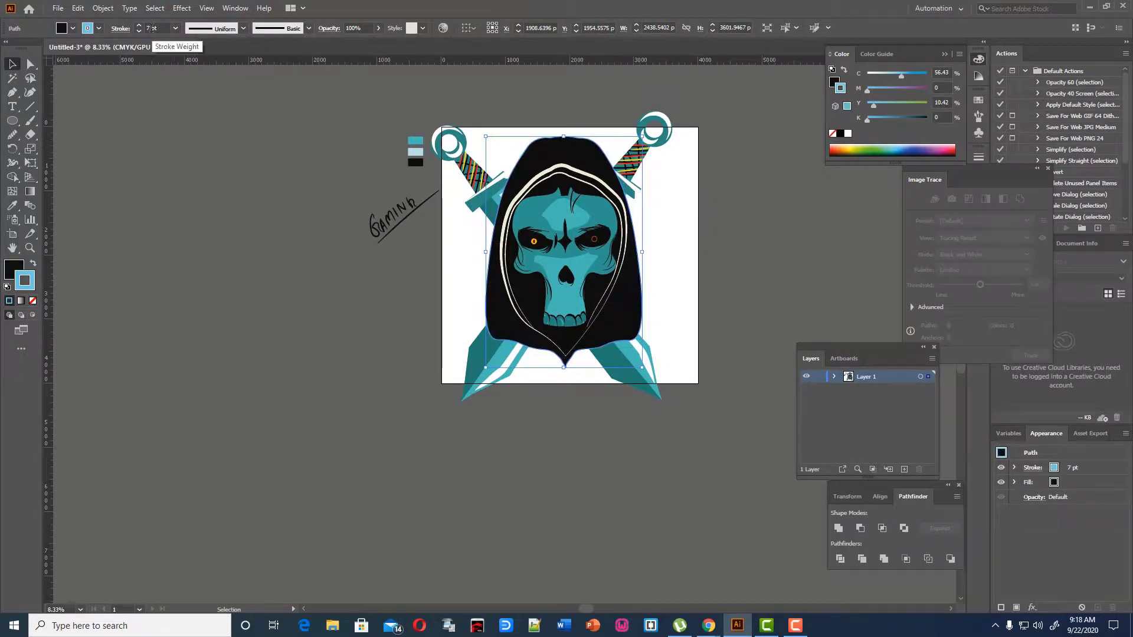
pyautogui.write('40')
pyautogui.press('Return')
pyautogui.scroll(17, 151, 27)
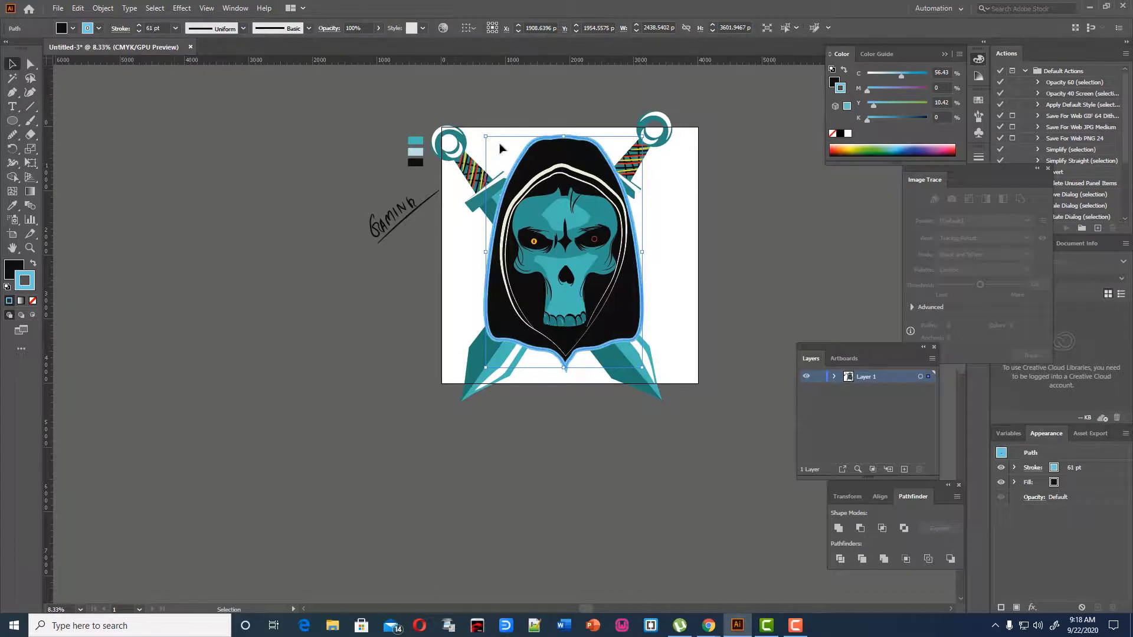
# - Delete the handwritten GAMING lettering and the three color swatches beside the artboard
pyautogui.click(392, 218)
pyautogui.press('Delete')
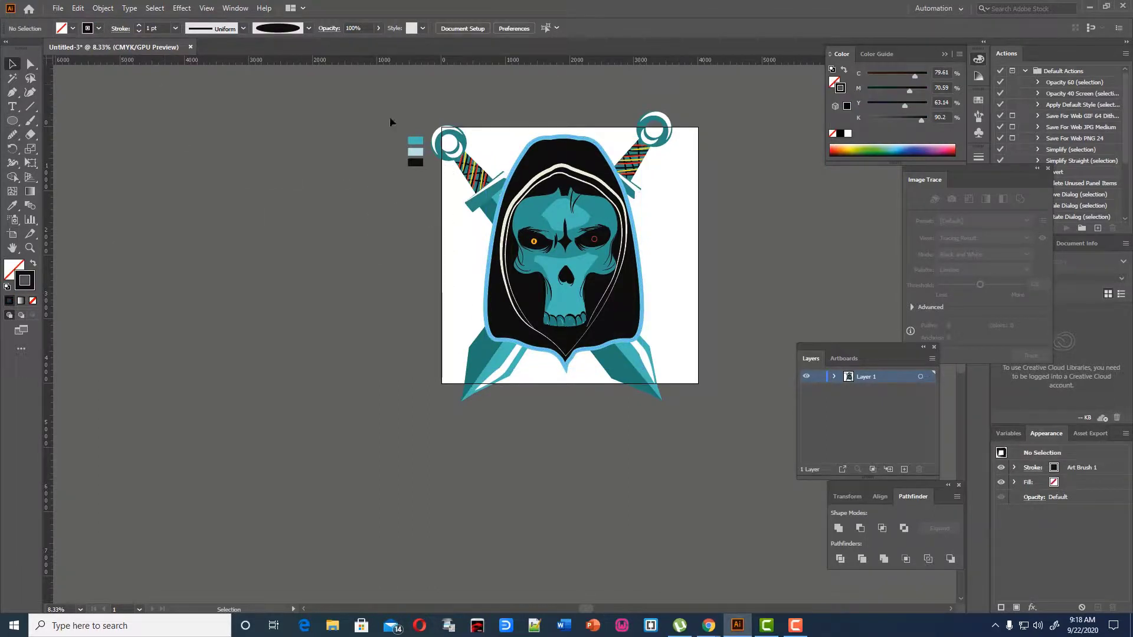
pyautogui.moveTo(389, 121); pyautogui.dragTo(599, 389)
pyautogui.press('Delete')
# - Expand the appearance, fills and strokes of the entire skull and swords artwork, and scale it down to fit inside the artboard
pyautogui.click(108, 13)
pyautogui.click(164, 160)
pyautogui.click(111, 13)
pyautogui.click(159, 147)
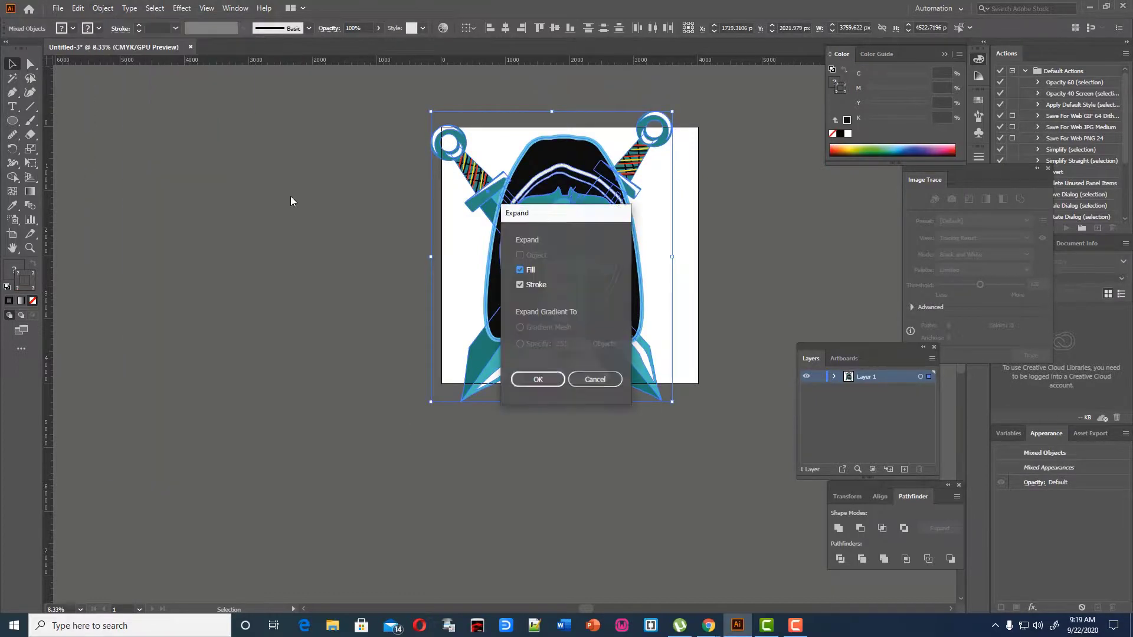
pyautogui.press('Return')
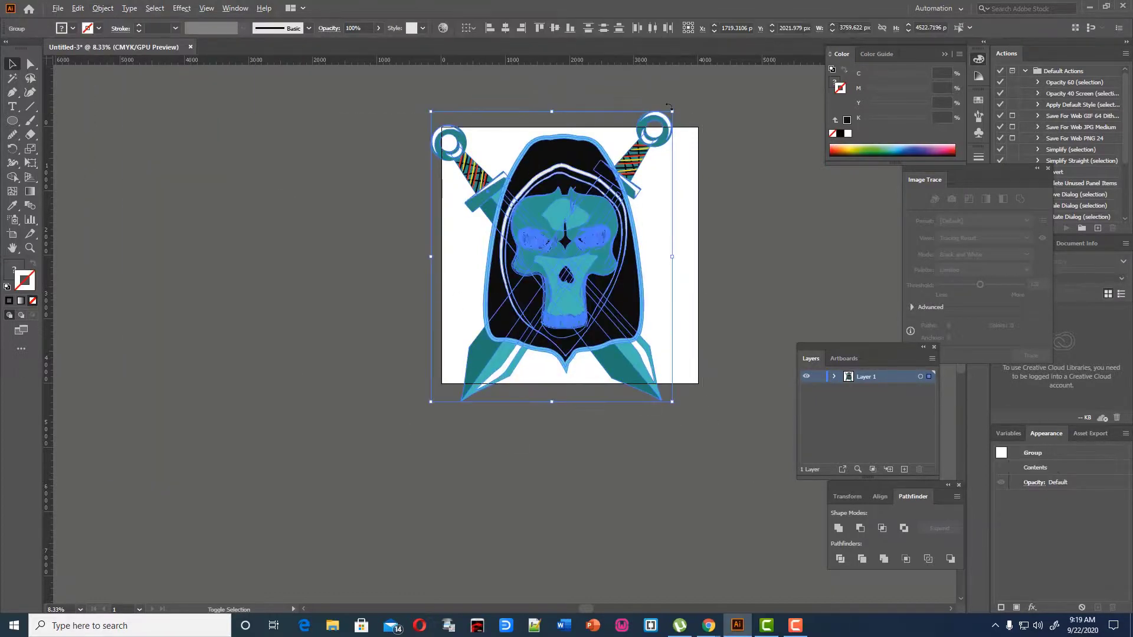
pyautogui.click(755, 247)
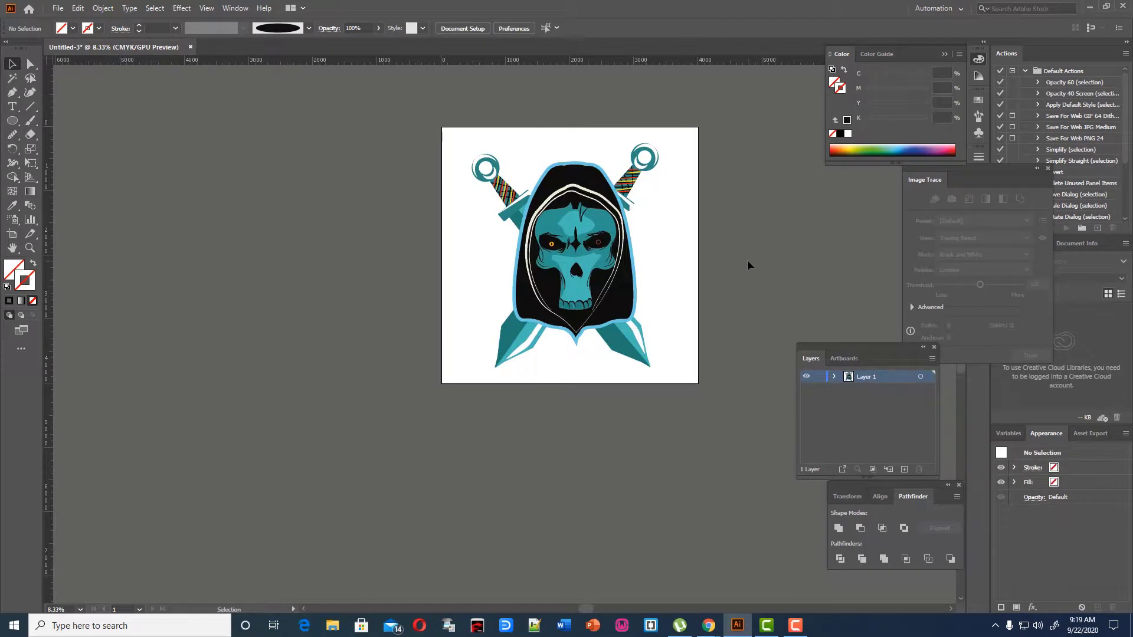
# - Draw a circle about 1949 px across beside the artboard and fill it with orange
pyautogui.moveTo(587, 608); pyautogui.dragTo(628, 608)
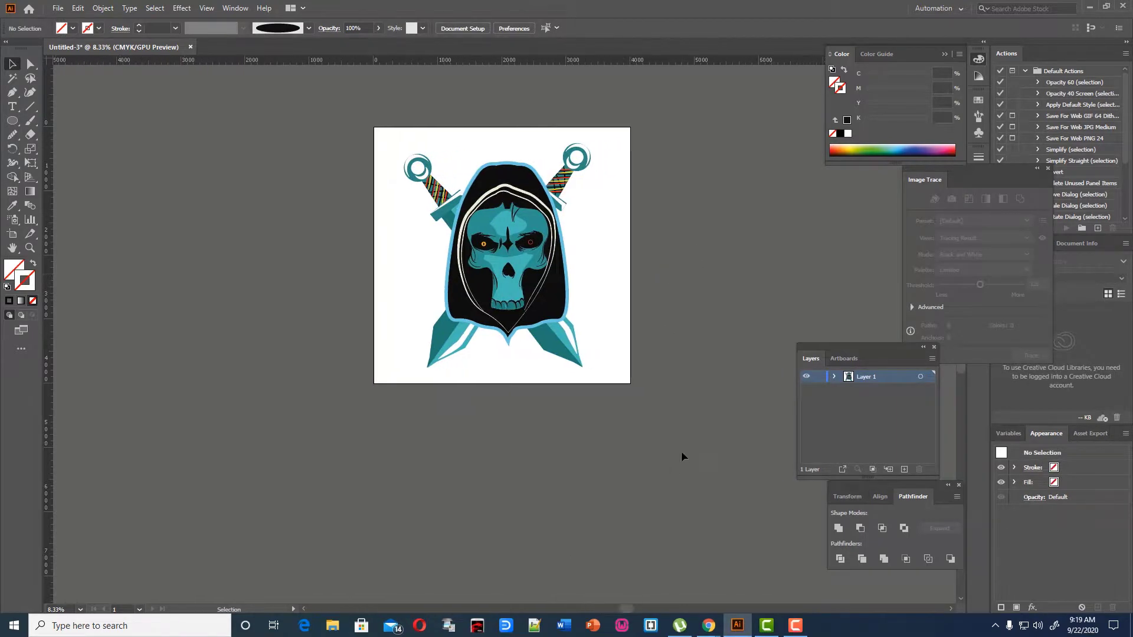
pyautogui.moveTo(12, 121); pyautogui.dragTo(47, 151)
pyautogui.moveTo(69, 168); pyautogui.dragTo(194, 292)
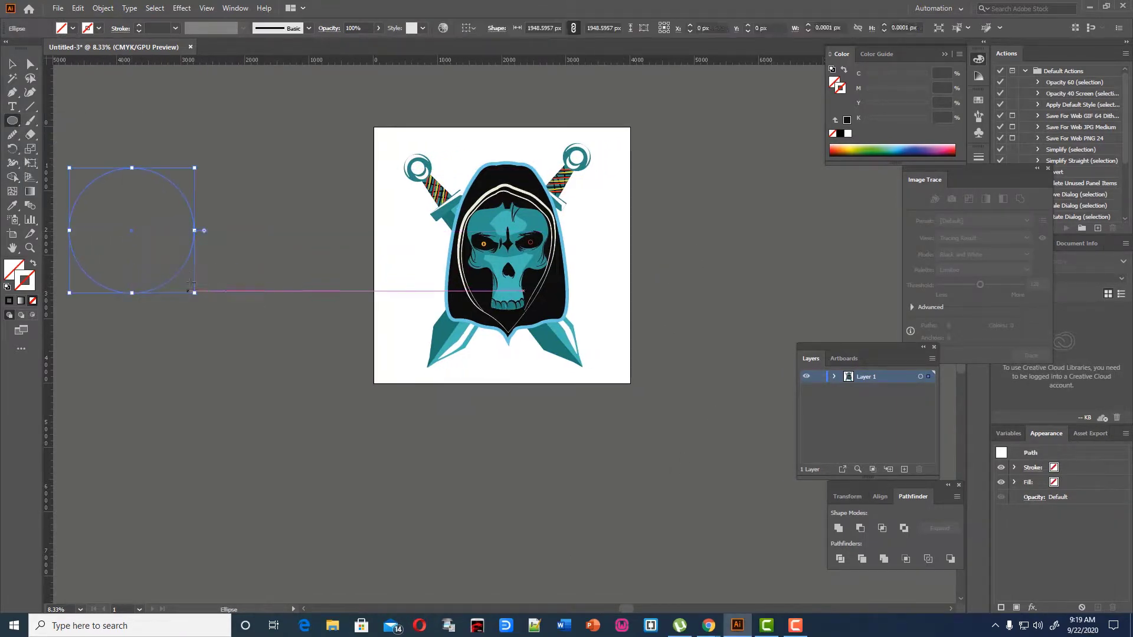
pyautogui.click(13, 64)
pyautogui.moveTo(132, 231); pyautogui.dragTo(238, 231)
pyautogui.doubleClick(11, 271)
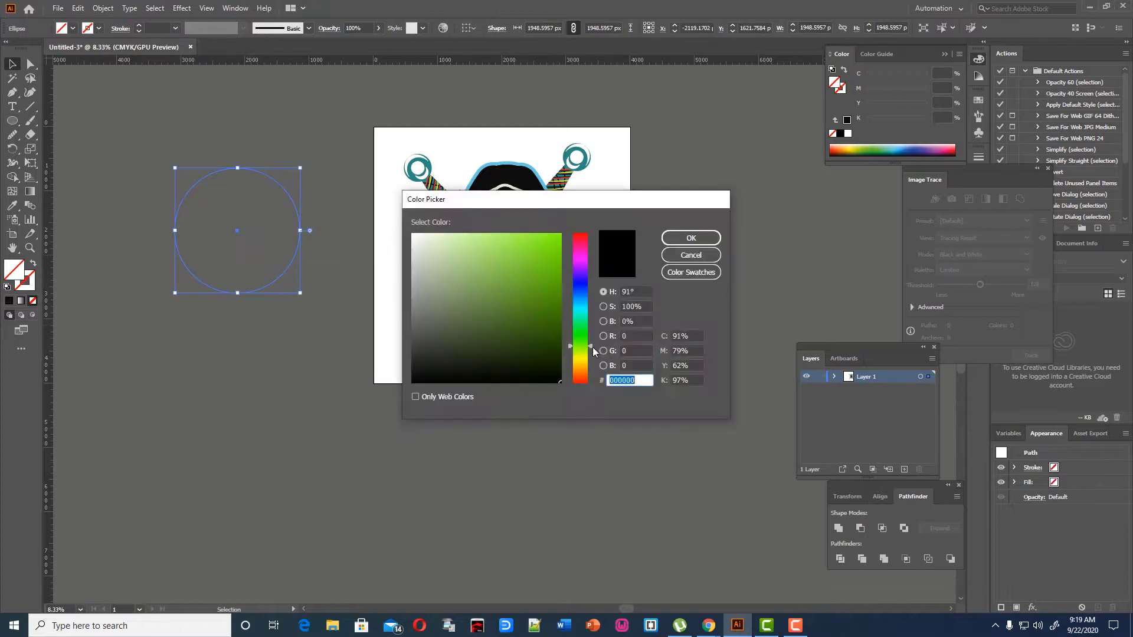
pyautogui.click(532, 243)
pyautogui.click(690, 238)
pyautogui.click(313, 153)
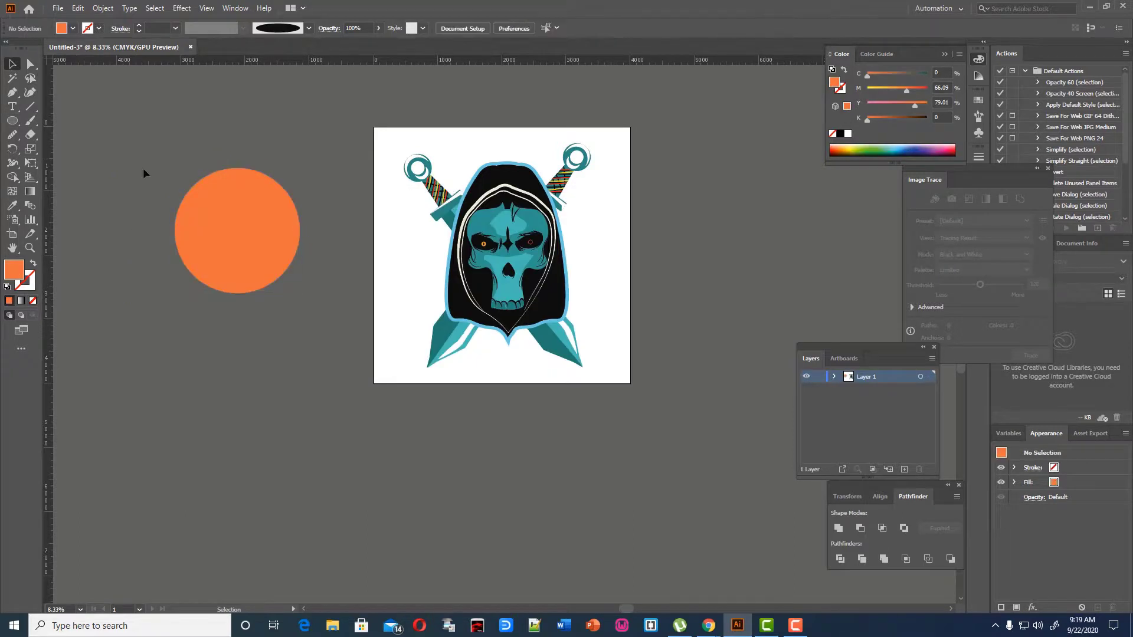
# - Draw a thin horizontal bar across the orange circle and copy it vertically to get six bars
pyautogui.press('m')
pyautogui.moveTo(168, 204); pyautogui.dragTo(239, 225)
pyautogui.click(13, 64)
pyautogui.click(139, 142)
pyautogui.moveTo(240, 228); pyautogui.dragTo(242, 246)
pyautogui.moveTo(241, 247); pyautogui.dragTo(241, 264)
pyautogui.moveTo(241, 263); pyautogui.dragTo(251, 183)
pyautogui.moveTo(186, 158); pyautogui.dragTo(340, 372)
pyautogui.click(335, 352)
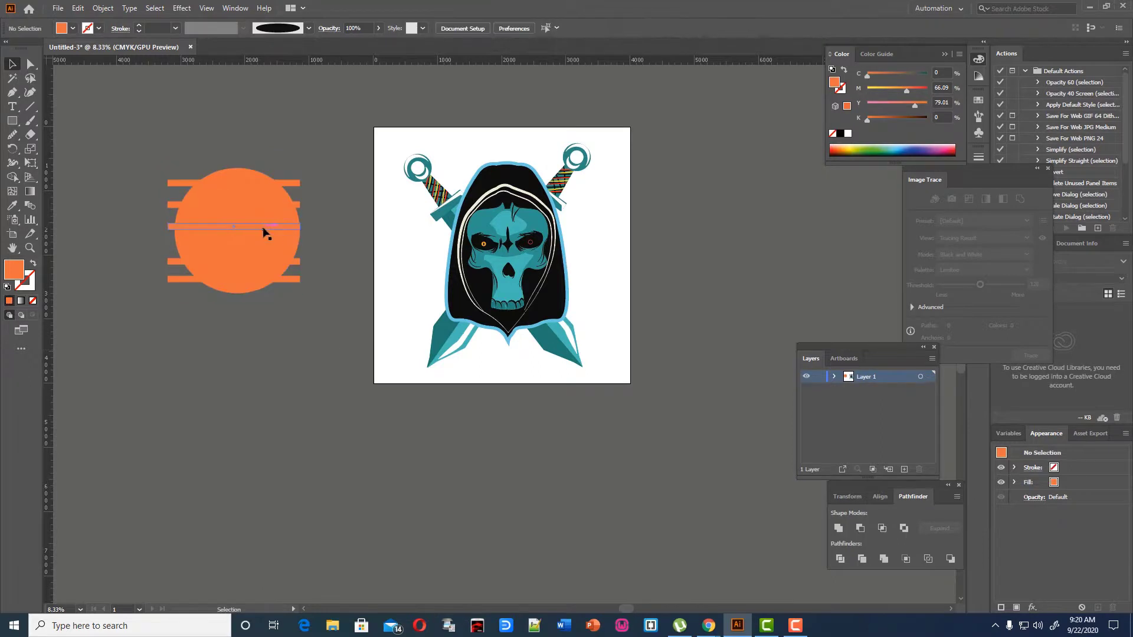
pyautogui.moveTo(263, 230); pyautogui.dragTo(263, 248)
# - Fill the circle behind the bars with a darker brownish orange (#A95636)
pyautogui.click(286, 202)
pyautogui.doubleClick(14, 270)
pyautogui.moveTo(544, 241); pyautogui.dragTo(518, 279)
pyautogui.press('Return')
pyautogui.click(387, 148)
# - Divide the circle with the six bars and ungroup the resulting pieces
pyautogui.moveTo(163, 184); pyautogui.dragTo(303, 289)
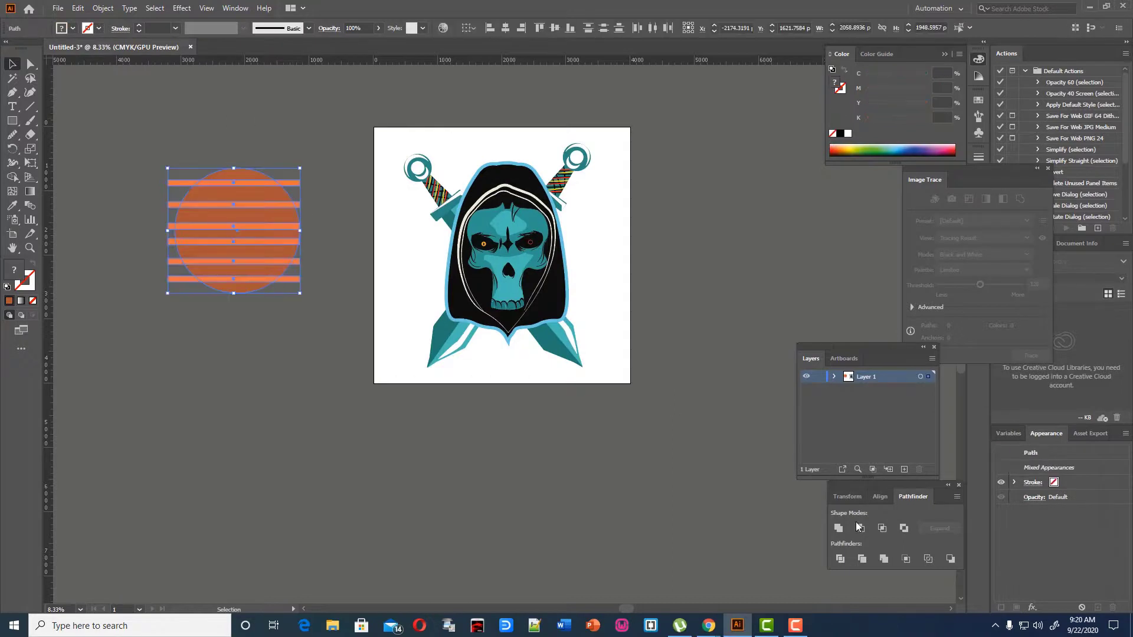
pyautogui.click(841, 559)
pyautogui.rightClick(295, 225)
pyautogui.click(345, 324)
pyautogui.click(324, 248)
# - Select the light orange bar pieces inside and outside the circle and delete them
pyautogui.click(291, 183)
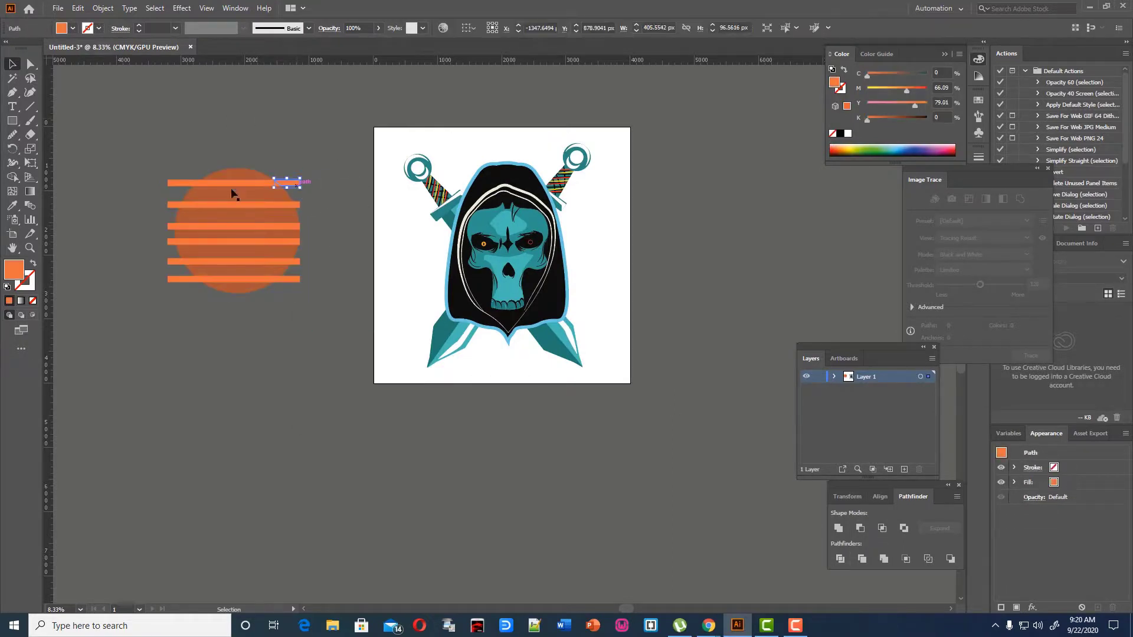
pyautogui.keyDown('shift'); pyautogui.click(177, 183); pyautogui.keyUp('shift')
pyautogui.keyDown('shift'); pyautogui.click(171, 206); pyautogui.keyUp('shift')
pyautogui.keyDown('shift'); pyautogui.click(170, 227); pyautogui.keyUp('shift')
pyautogui.keyDown('shift'); pyautogui.click(171, 242); pyautogui.keyUp('shift')
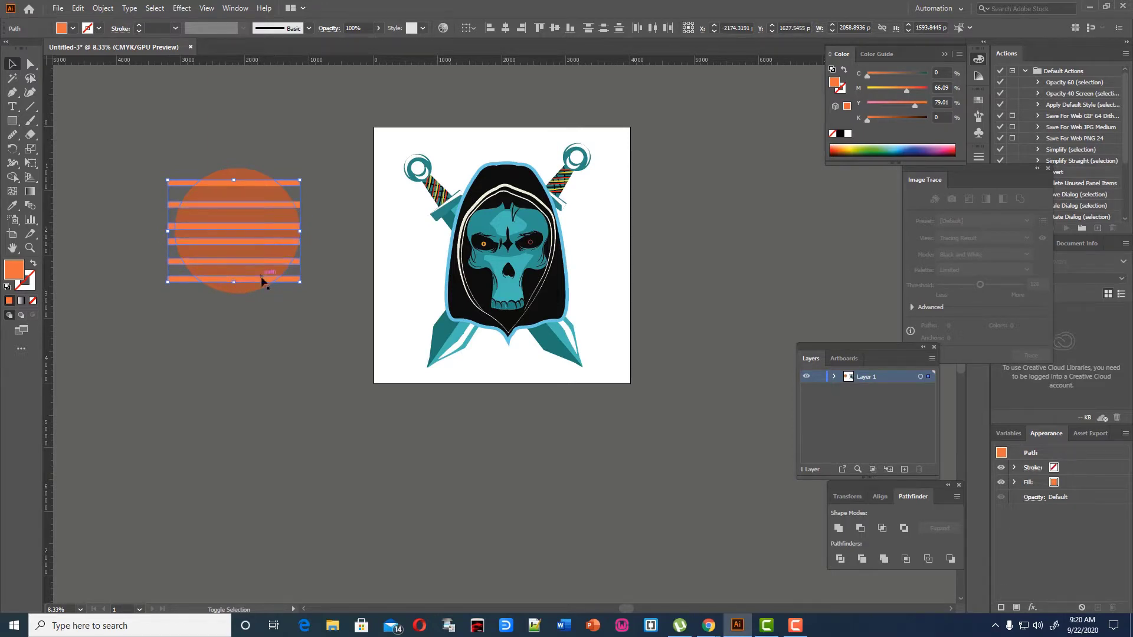
pyautogui.press('Delete')
# - Delete the leftover bar scraps at the circle's right edge and the remaining light orange strip near its top
pyautogui.click(295, 204)
pyautogui.hotkey('ctrl', '+')
pyautogui.hotkey('ctrl', '+')
pyautogui.hotkey('ctrl', '+')
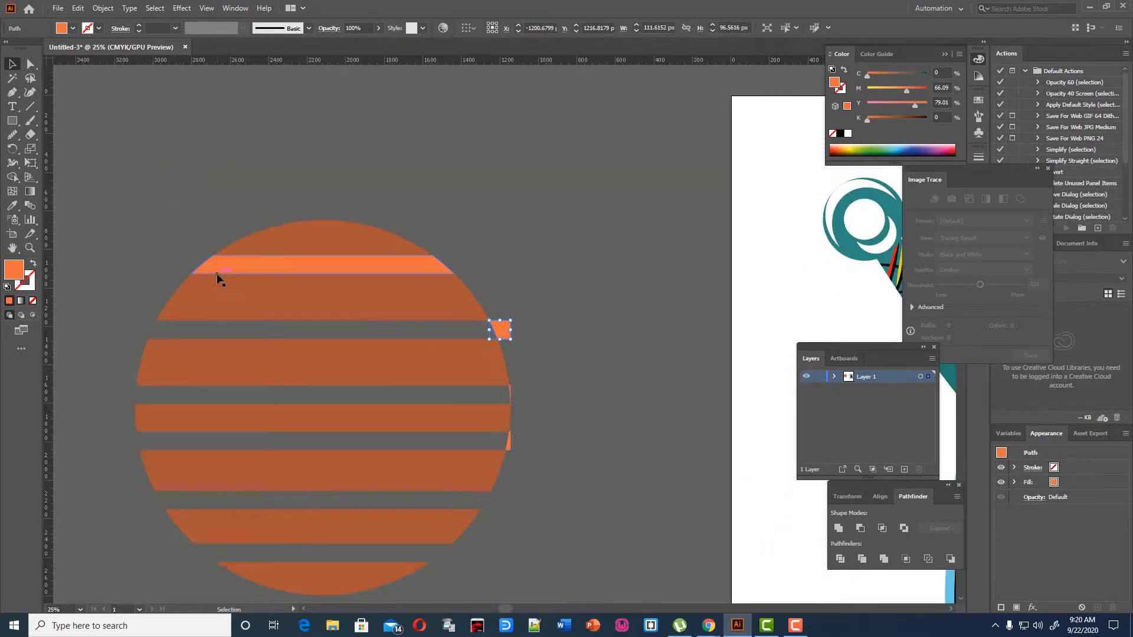
pyautogui.keyDown('shift'); pyautogui.click(510, 392); pyautogui.keyUp('shift')
pyautogui.keyDown('shift'); pyautogui.click(509, 442); pyautogui.keyUp('shift')
pyautogui.press('Delete')
pyautogui.click(396, 273)
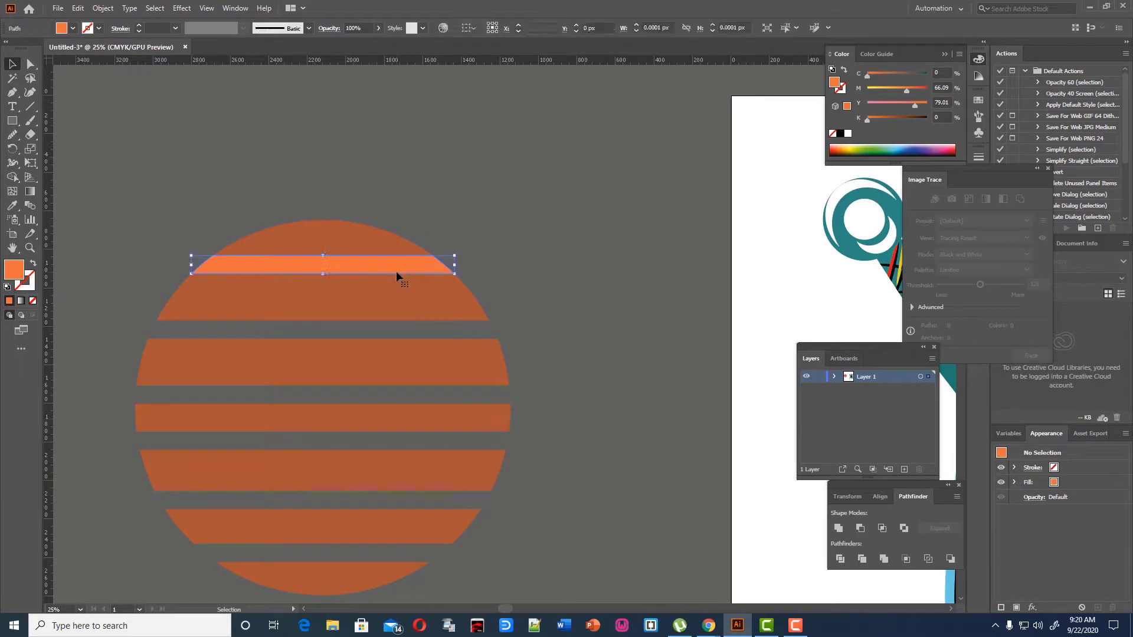
pyautogui.press('Delete')
# - Recolor all bands of the striped circle salmon pink
pyautogui.scroll(-1, 538, 325)
pyautogui.moveTo(121, 142); pyautogui.dragTo(652, 543)
pyautogui.doubleClick(15, 269)
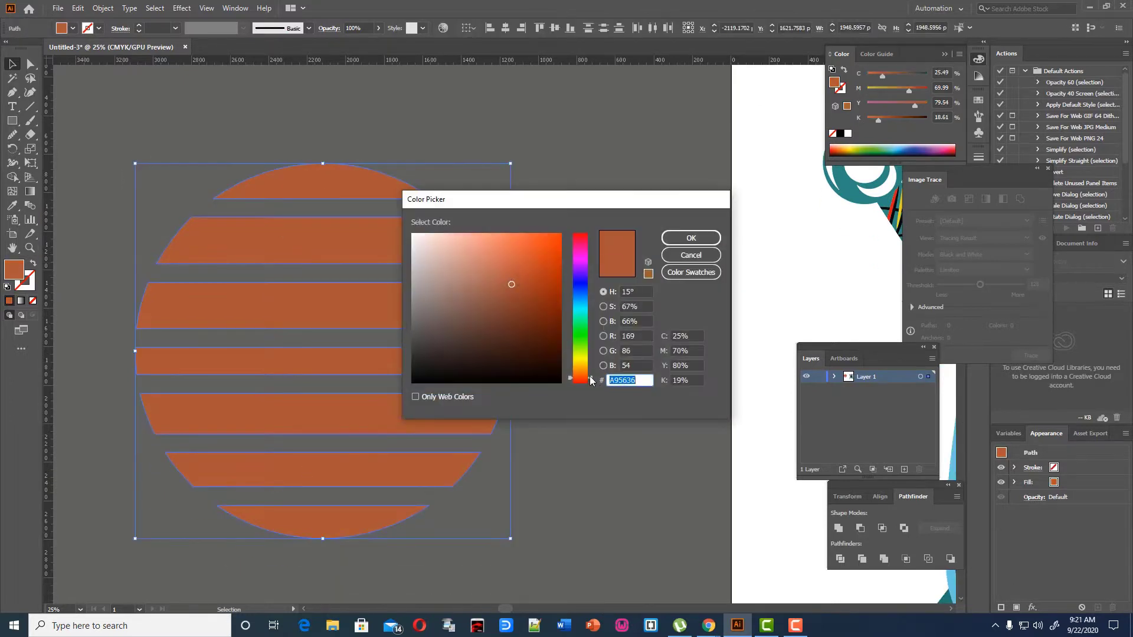
pyautogui.moveTo(590, 380); pyautogui.dragTo(591, 390)
pyautogui.click(484, 243)
pyautogui.click(698, 240)
pyautogui.click(140, 473)
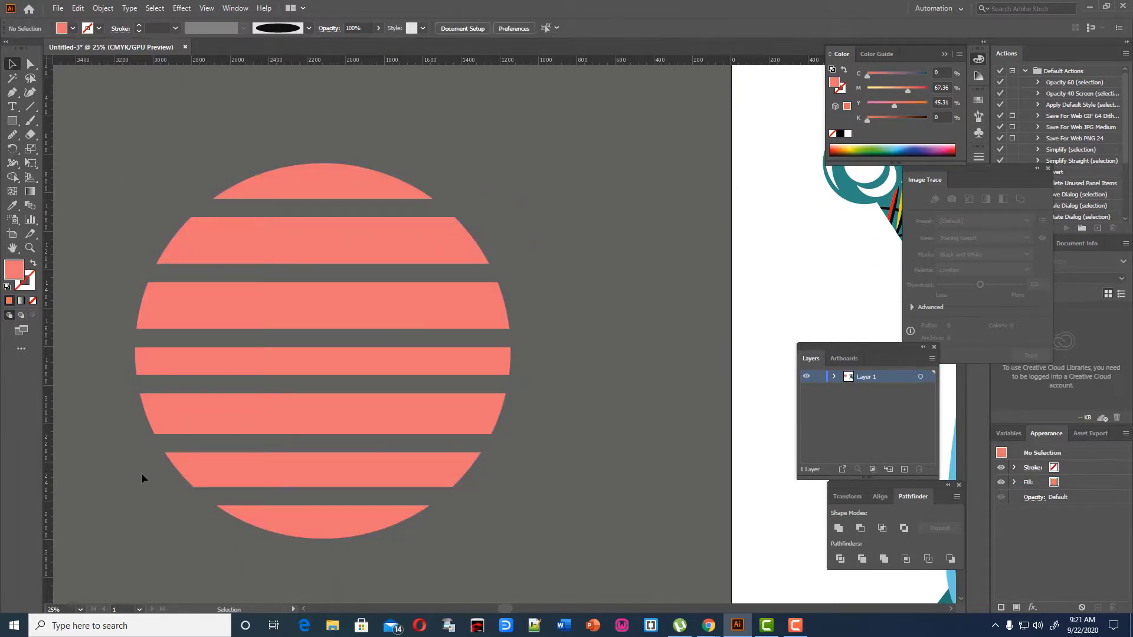
# - Group the circle's bands and place the group over the skull, enlarged to about 2264 px across
pyautogui.scroll(-3, 296, 328)
pyautogui.moveTo(219, 253); pyautogui.dragTo(405, 442)
pyautogui.hotkey('ctrl', 'g')
pyautogui.moveTo(308, 329); pyautogui.dragTo(579, 315)
pyautogui.moveTo(639, 260); pyautogui.dragTo(652, 252)
# - Set the striped circle's opacity to 50% and arrange it behind the hood and swords at the upper part of the artwork
pyautogui.click(378, 28)
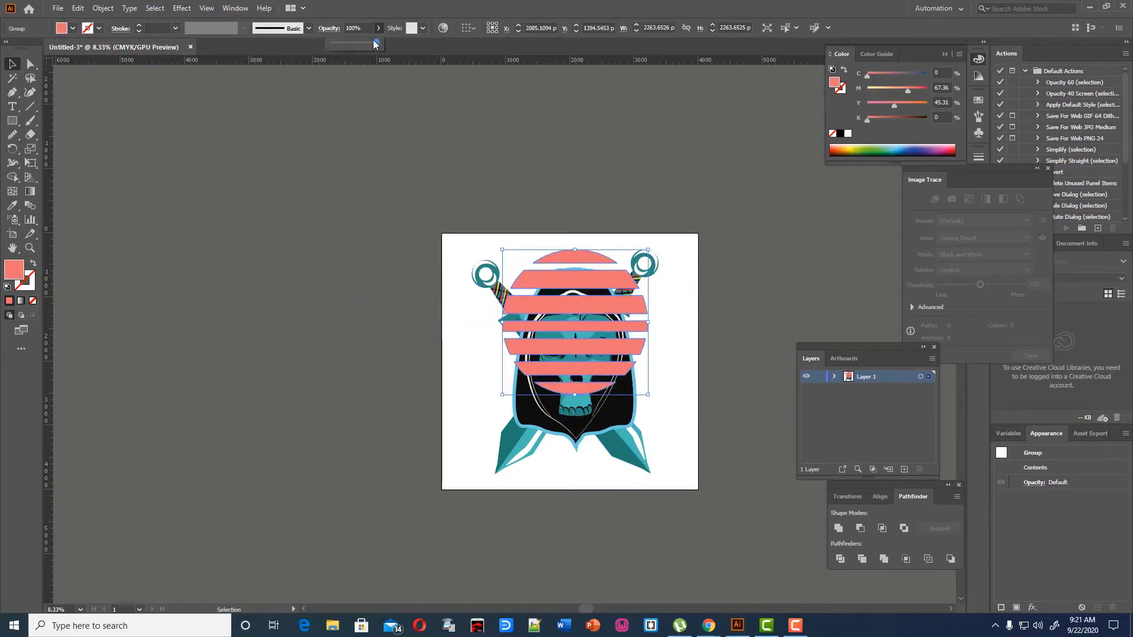
pyautogui.moveTo(376, 43); pyautogui.dragTo(354, 43)
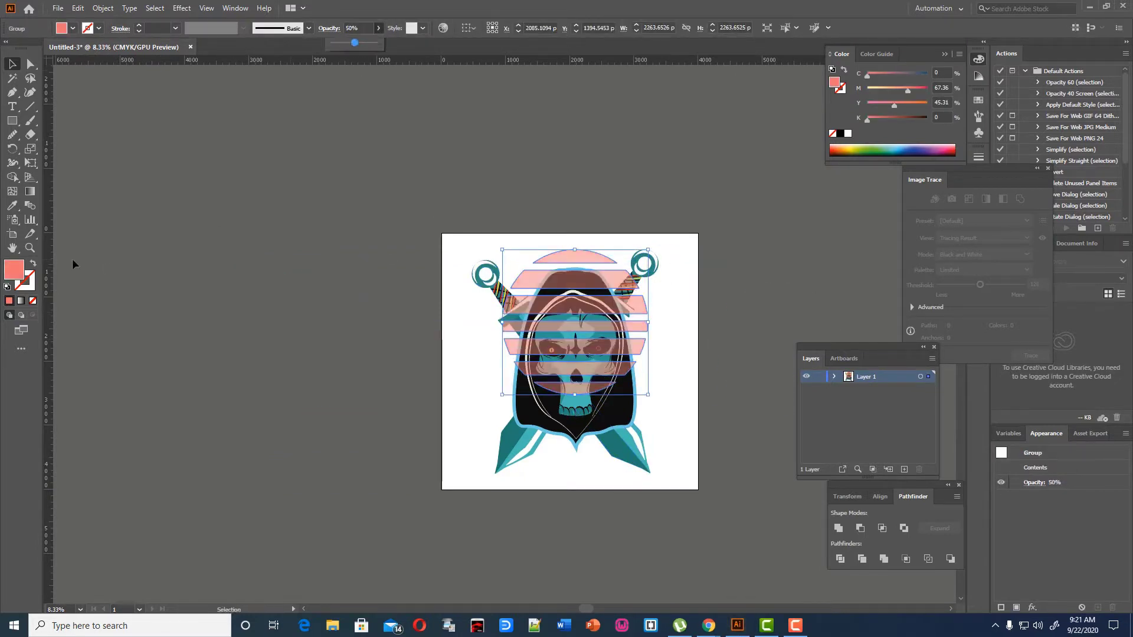
pyautogui.click(626, 246)
pyautogui.click(628, 260)
pyautogui.moveTo(628, 259); pyautogui.dragTo(352, 348)
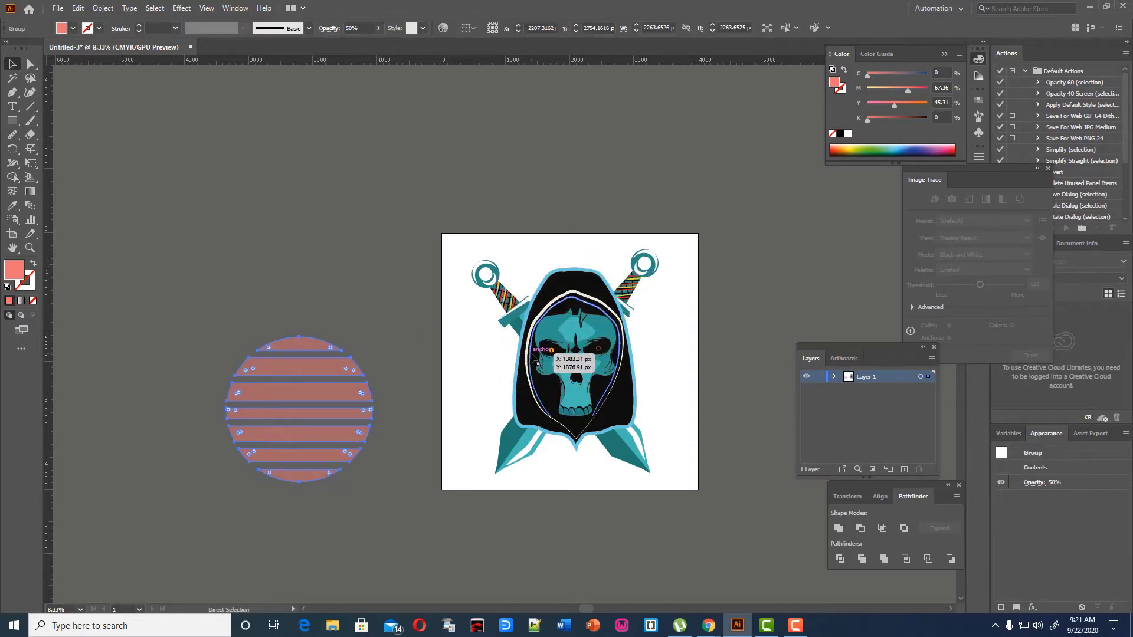
pyautogui.click(833, 376)
pyautogui.moveTo(860, 396); pyautogui.dragTo(877, 459)
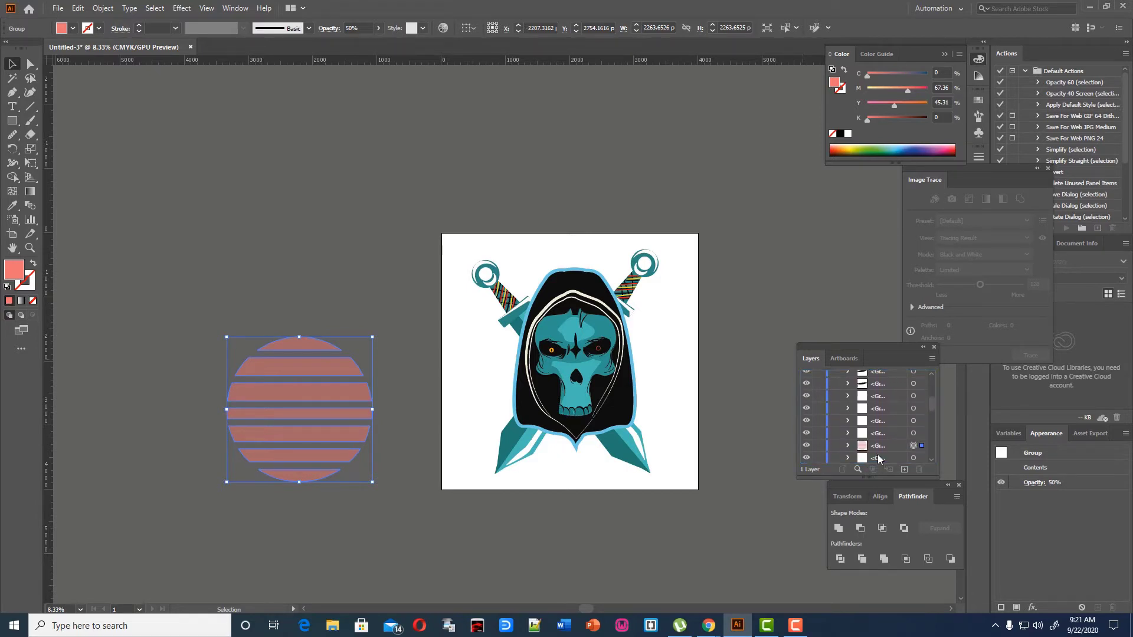
pyautogui.moveTo(299, 448); pyautogui.dragTo(564, 352)
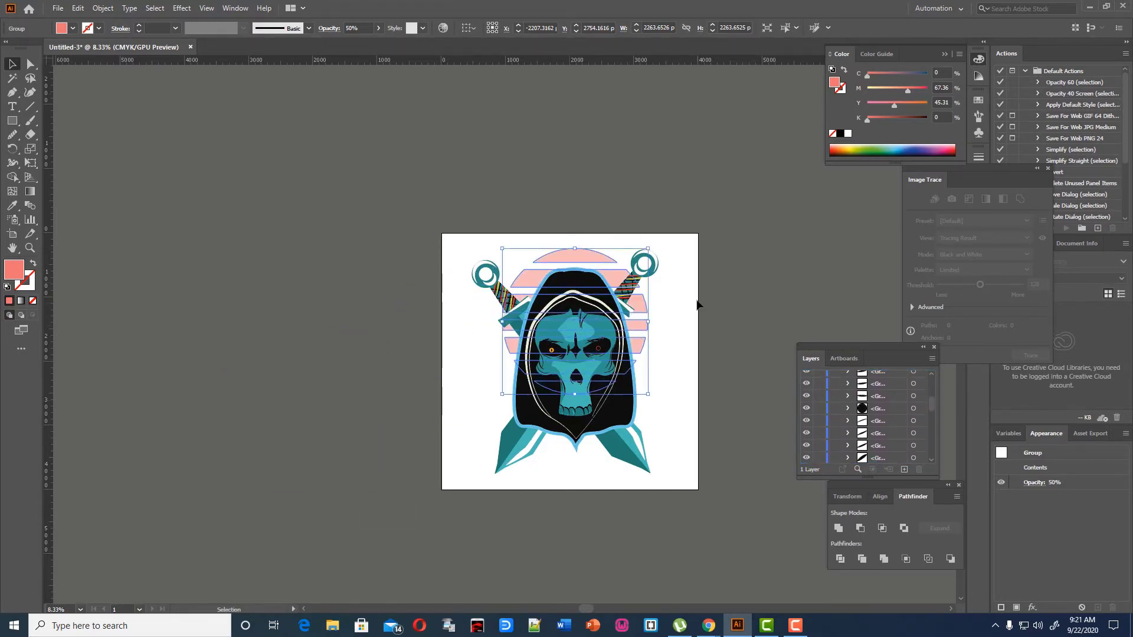